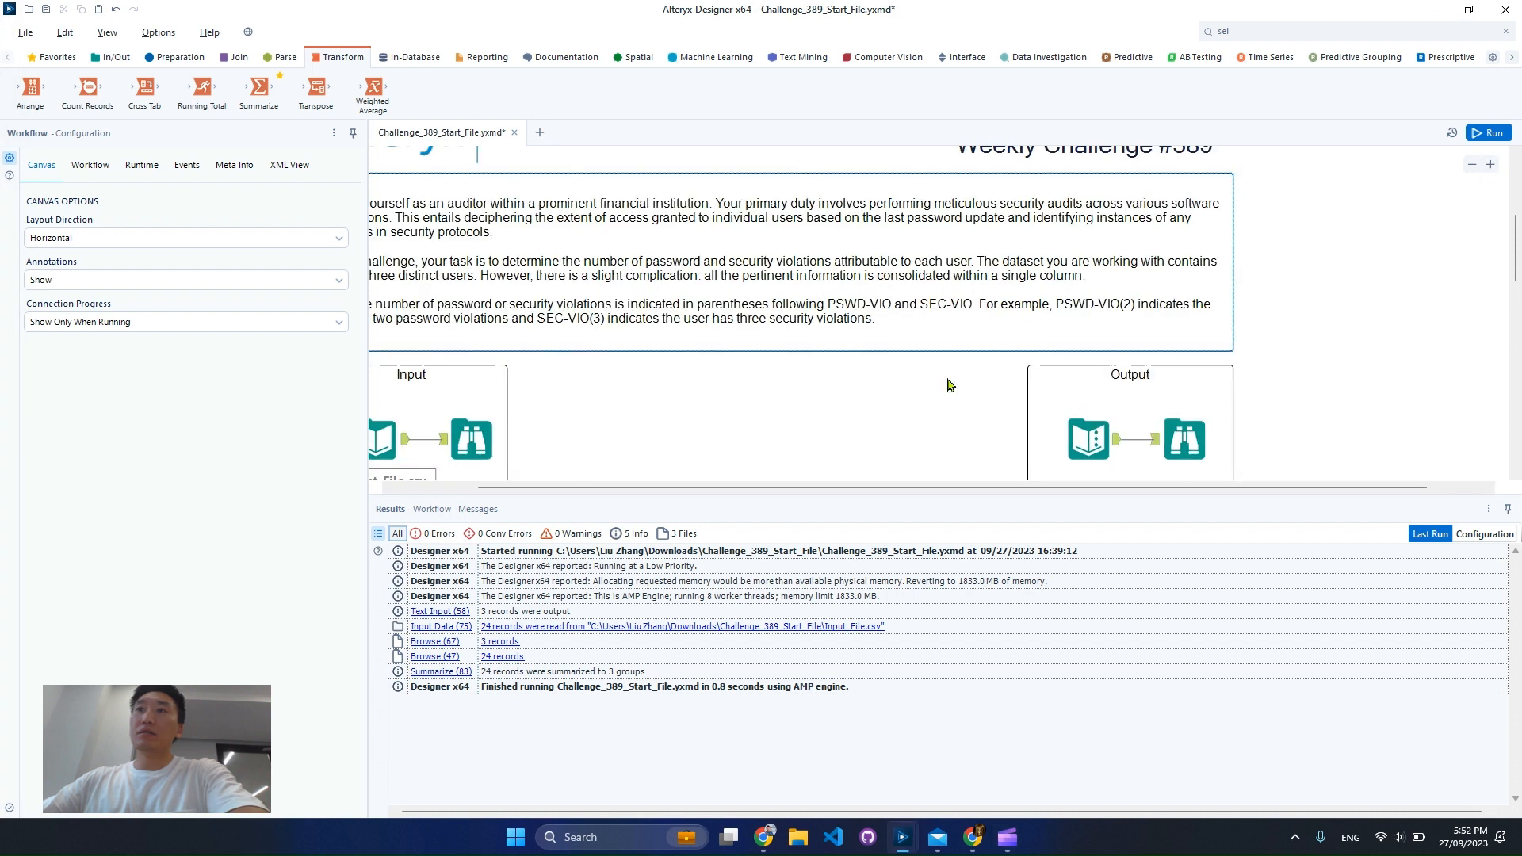
Display the challenge's input records and widen Field1 so the full text can be read
scroll(634, 498, down, 1)
click(566, 436)
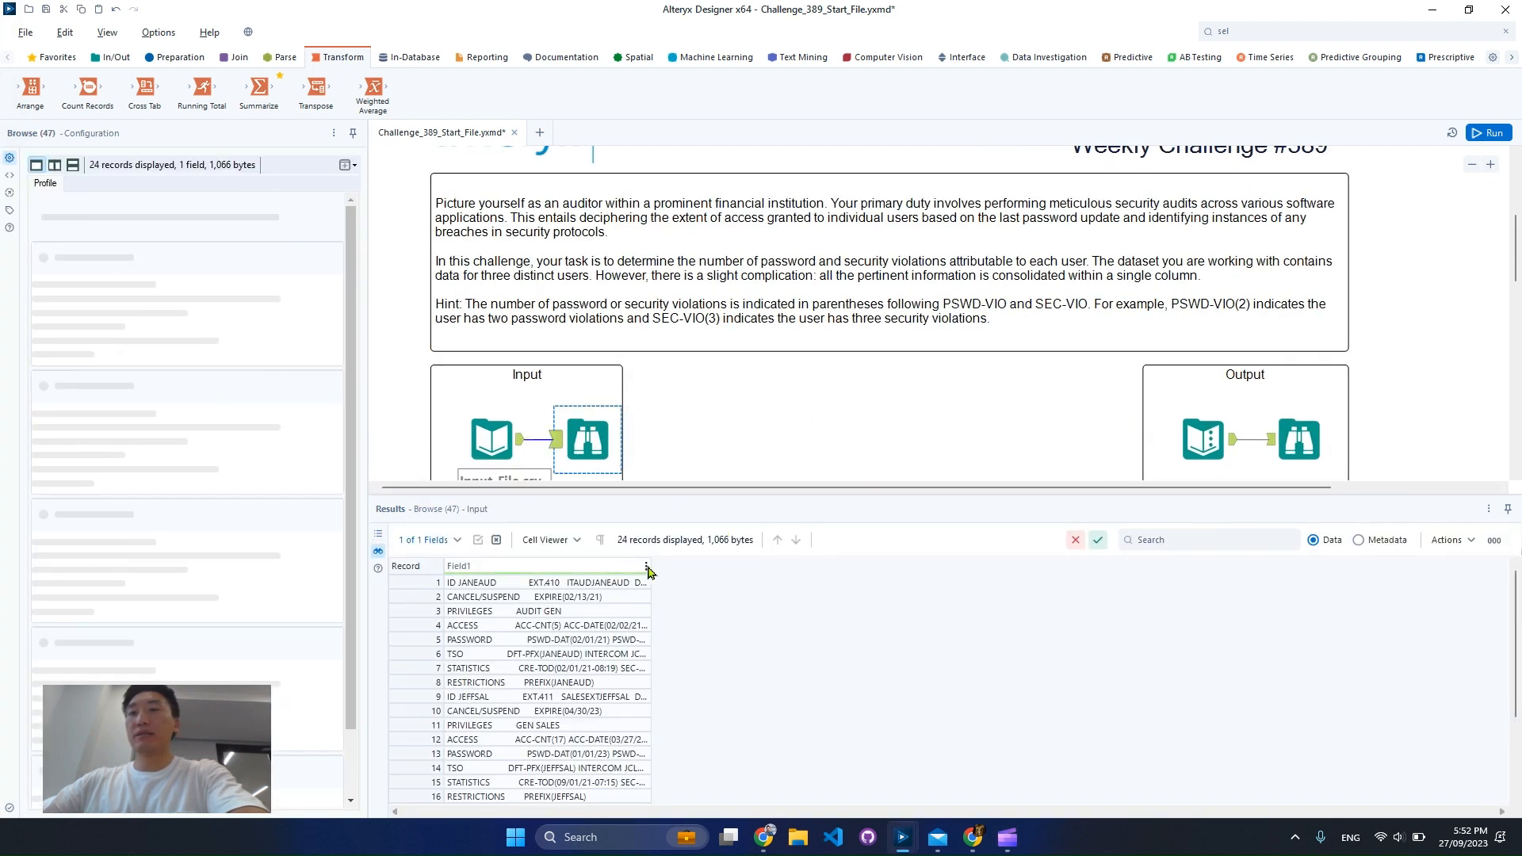
drag(650, 567, 1067, 578)
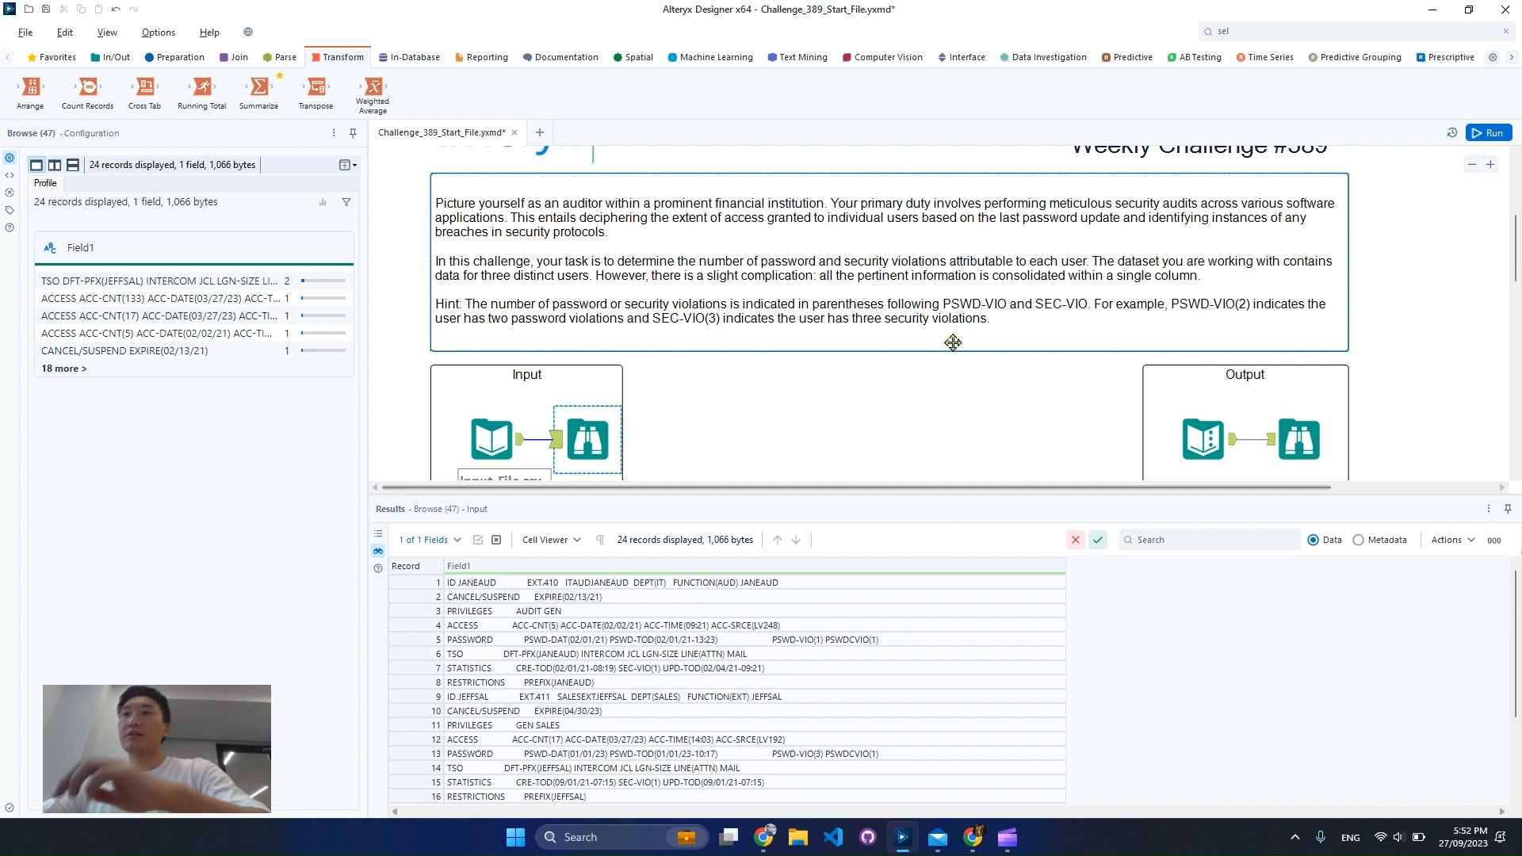
Examine the hint's PSWD-VIO and SEC-VIO codes and find their matching entries in the PASSWORD and STATISTICS input records
key(ctrl+2)
mouse_move(922, 279)
mouse_down()
mouse_move(1065, 328)
mouse_move(1103, 323)
mouse_up()
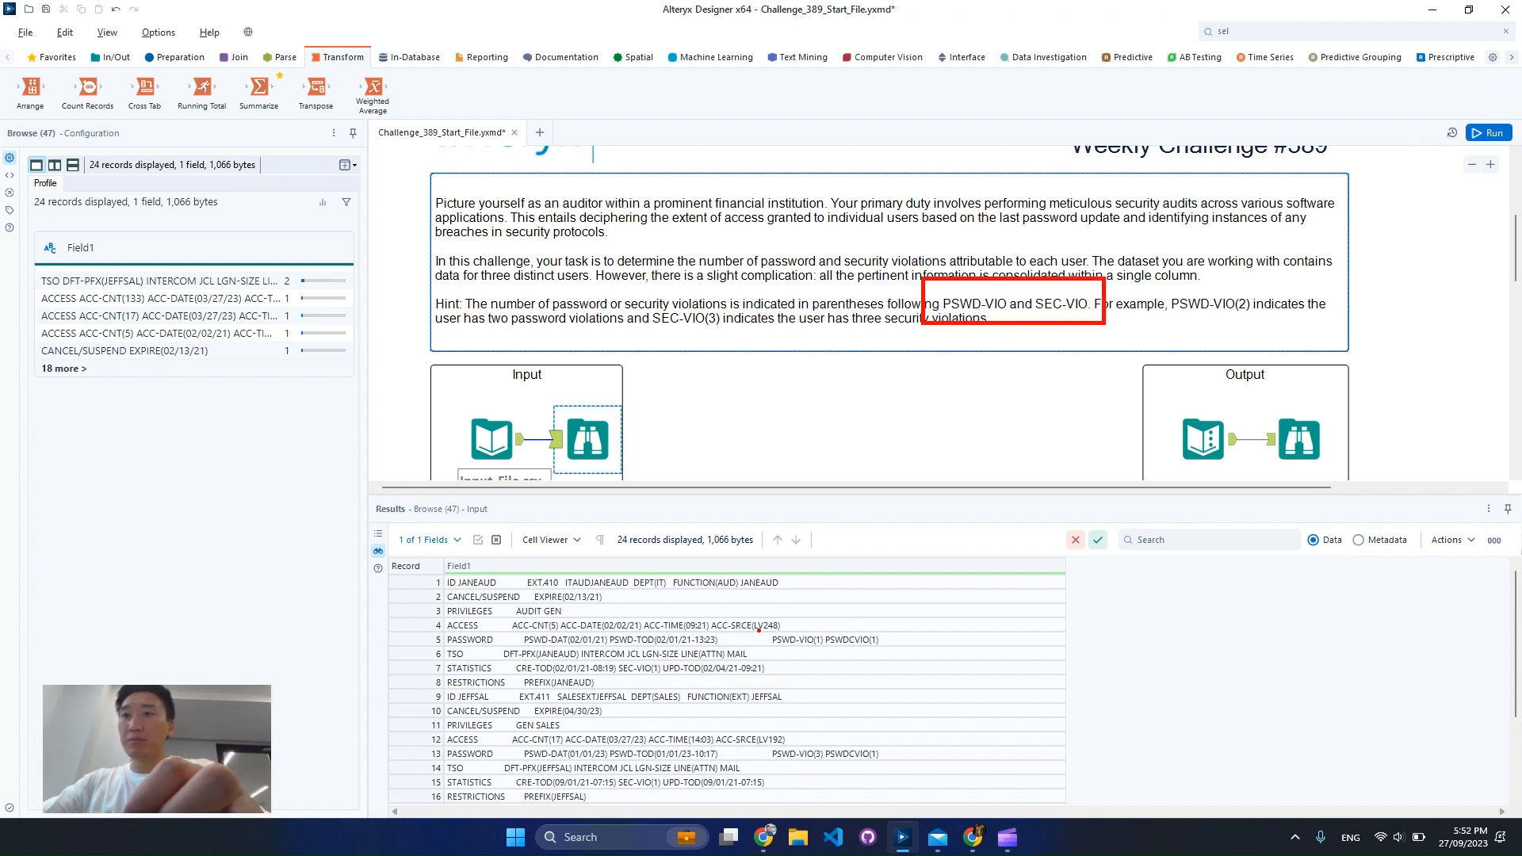
drag(758, 630, 839, 657)
drag(765, 743, 827, 766)
mouse_move(615, 661)
mouse_down()
mouse_move(692, 682)
mouse_move(670, 683)
mouse_up()
drag(615, 776, 670, 792)
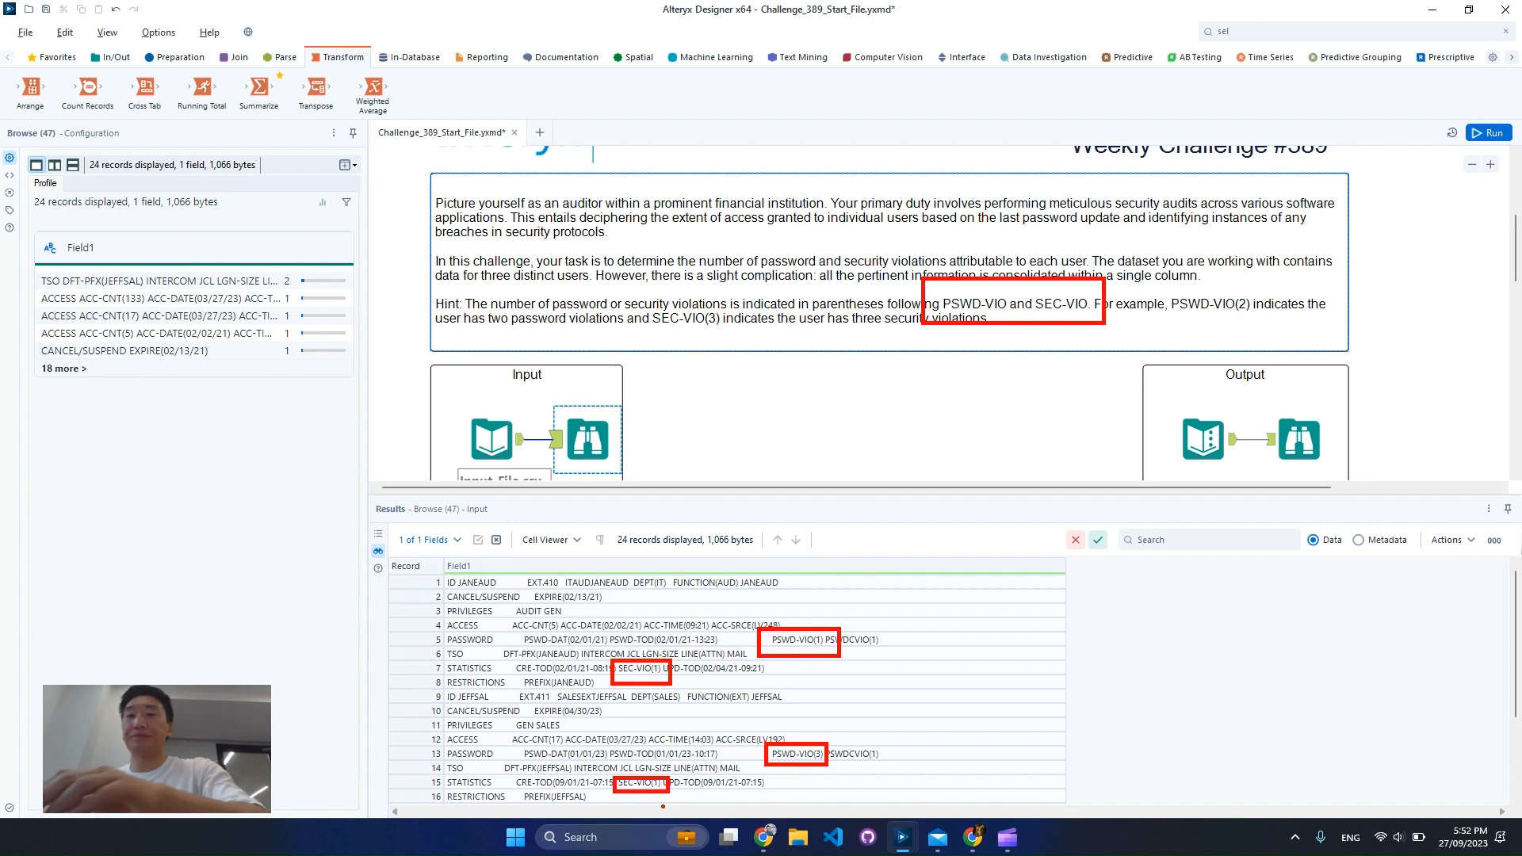
key(Escape)
Inspect the expected output's User, Password Violations and Security Violations columns
scroll(1285, 362, down, 1)
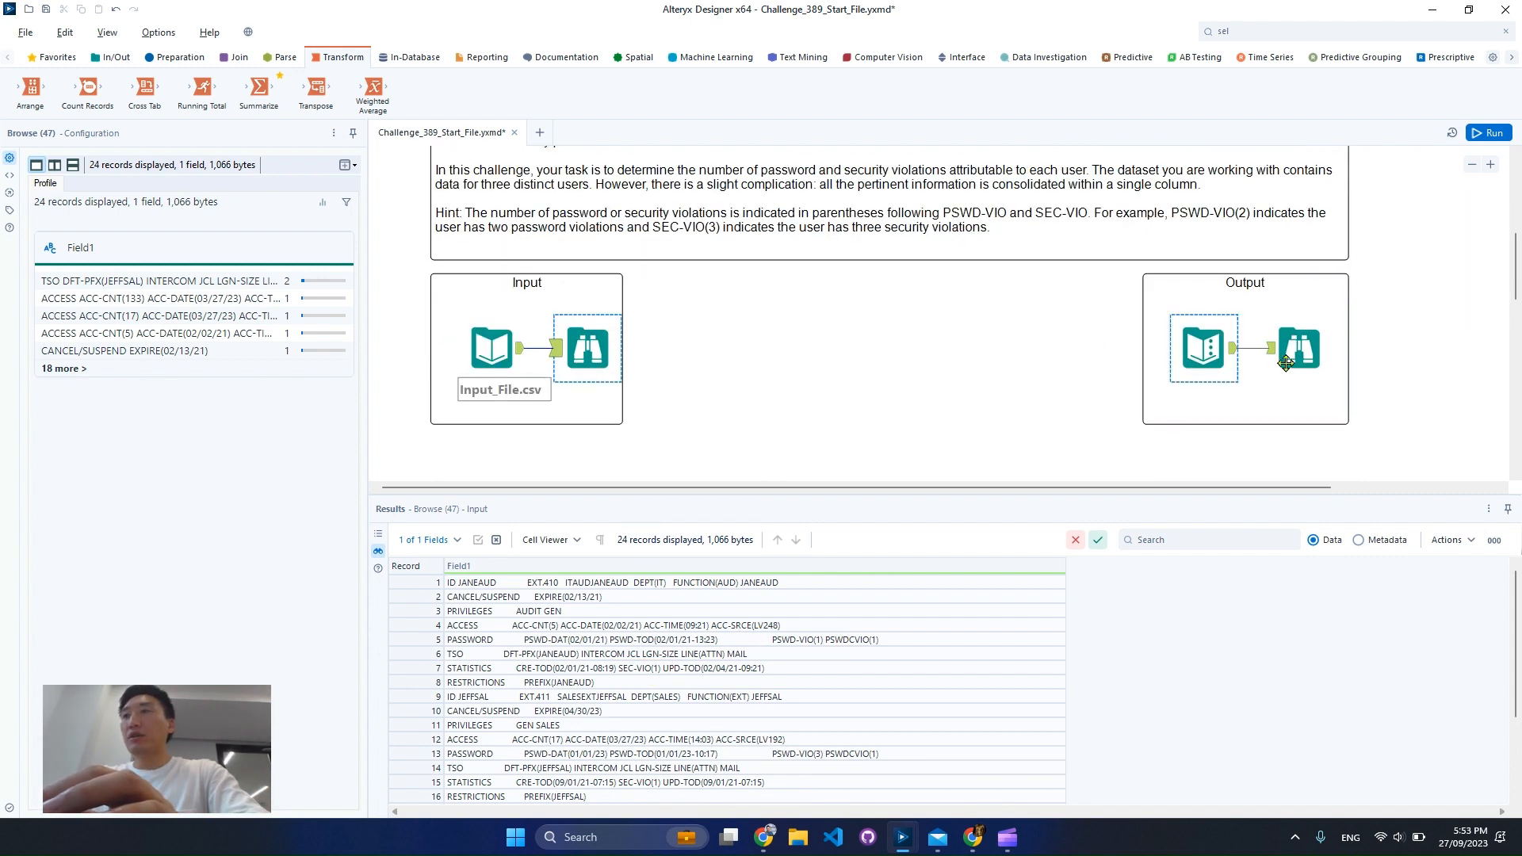
click(1286, 363)
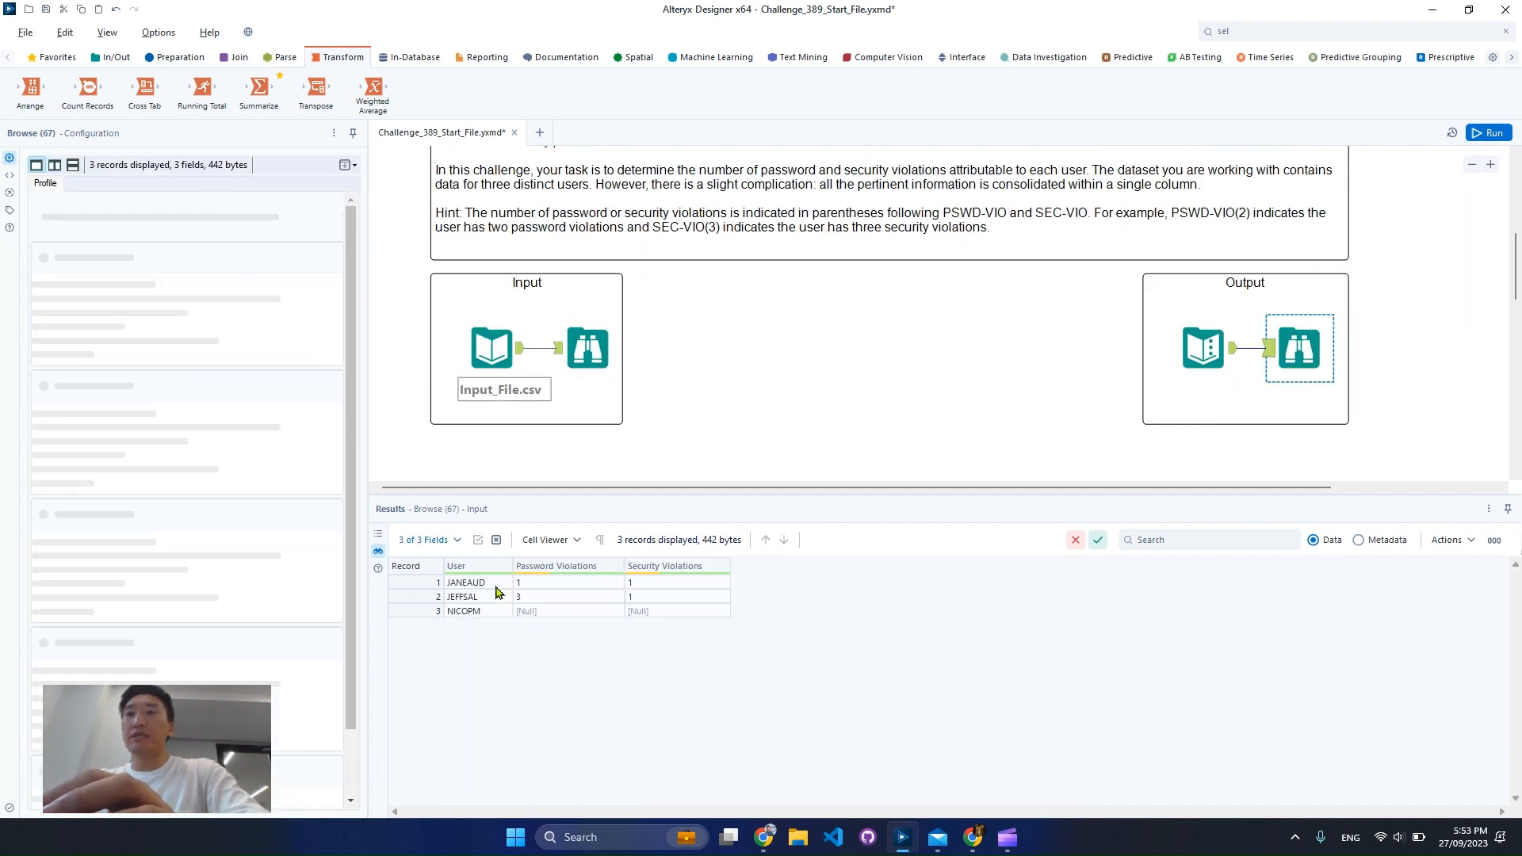
drag(495, 586, 493, 618)
drag(572, 584, 705, 617)
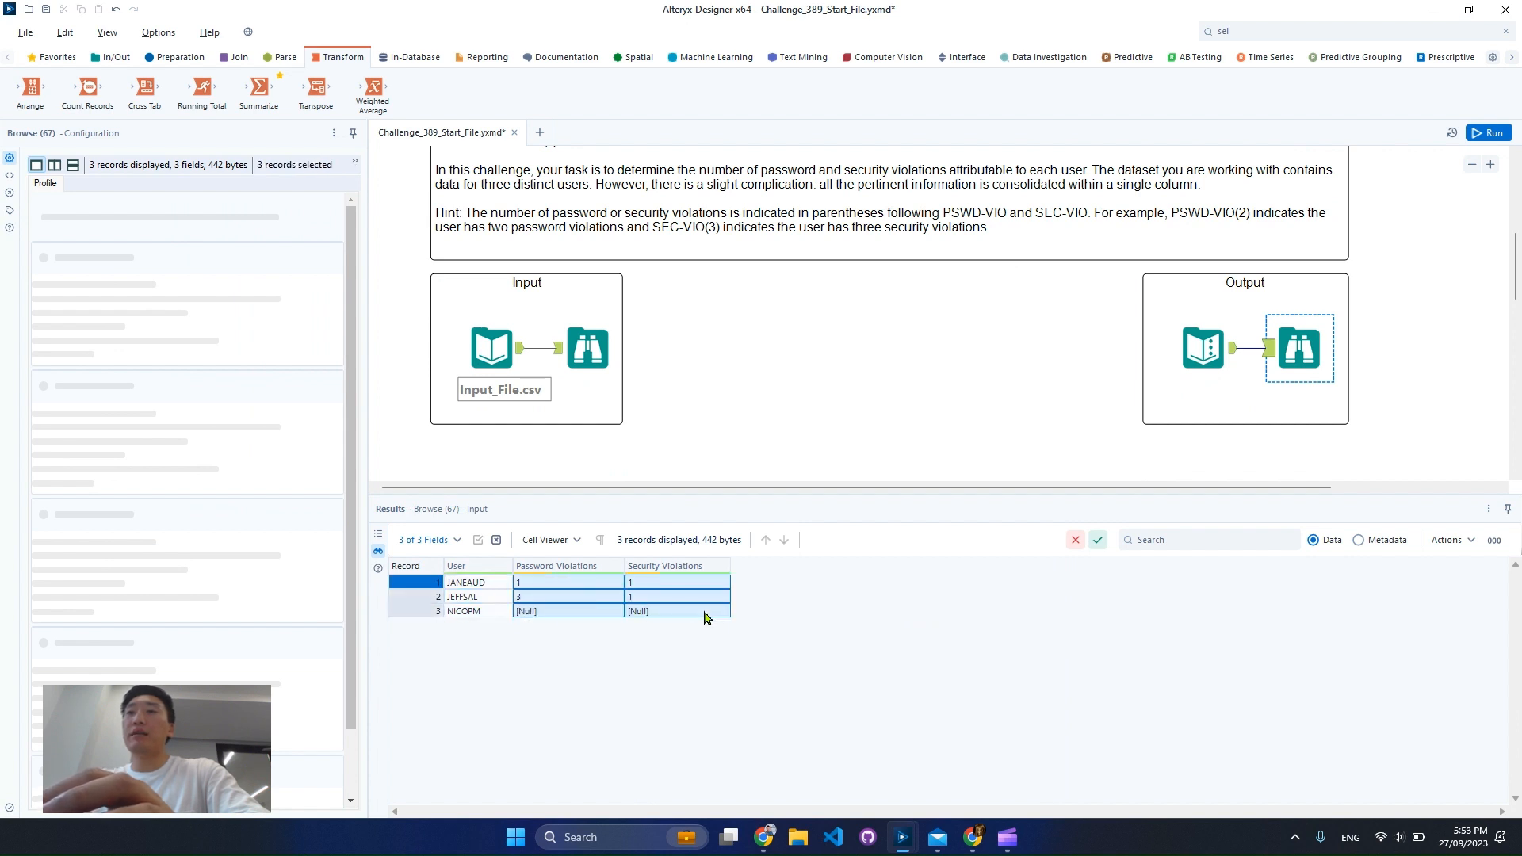
click(946, 587)
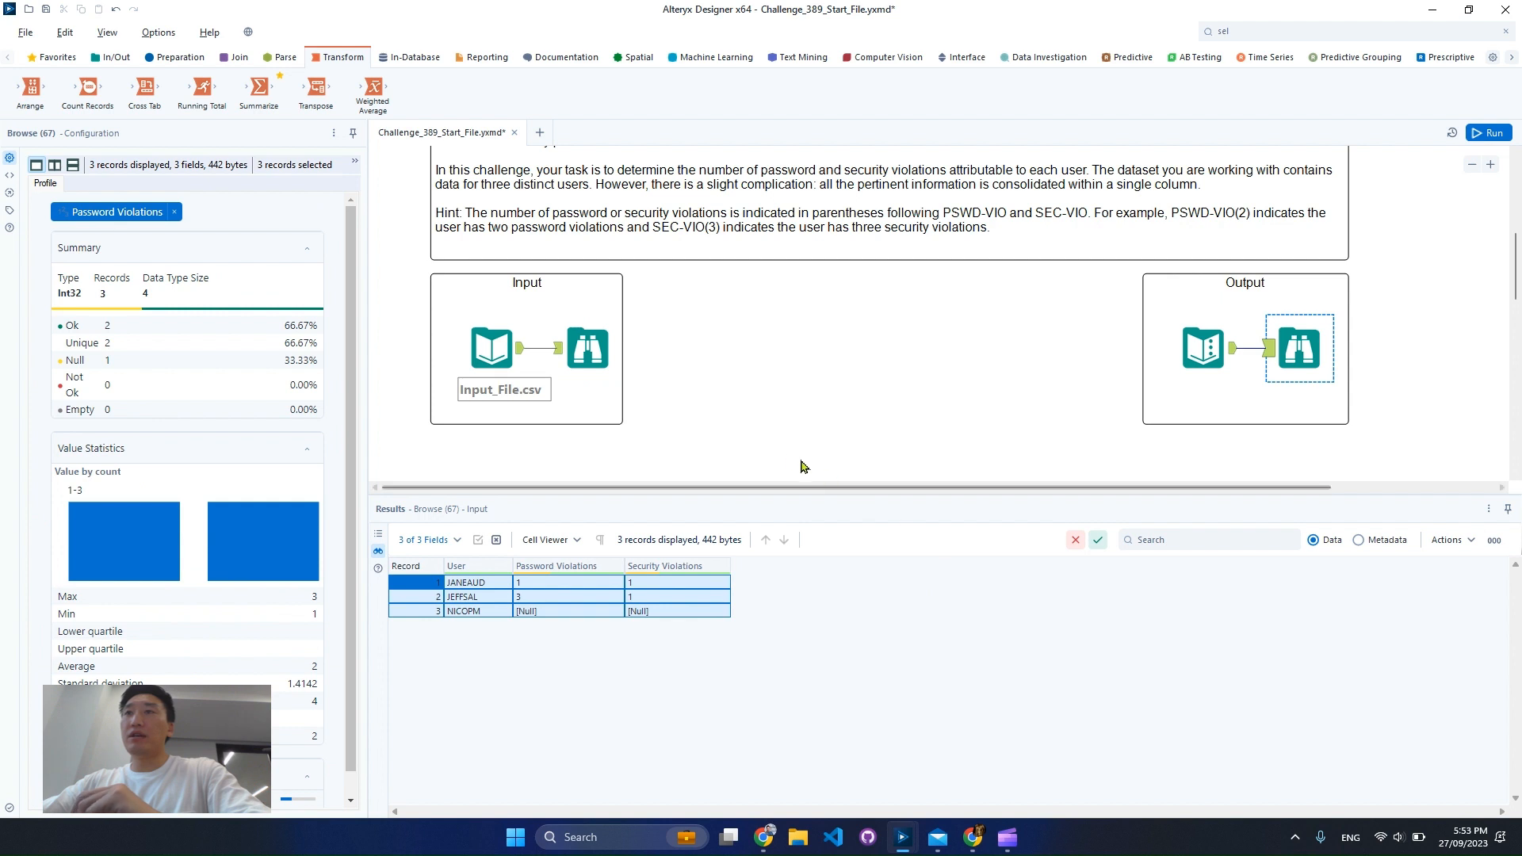
Return to the input records, widen Field1 and examine the label that starts each record
click(591, 352)
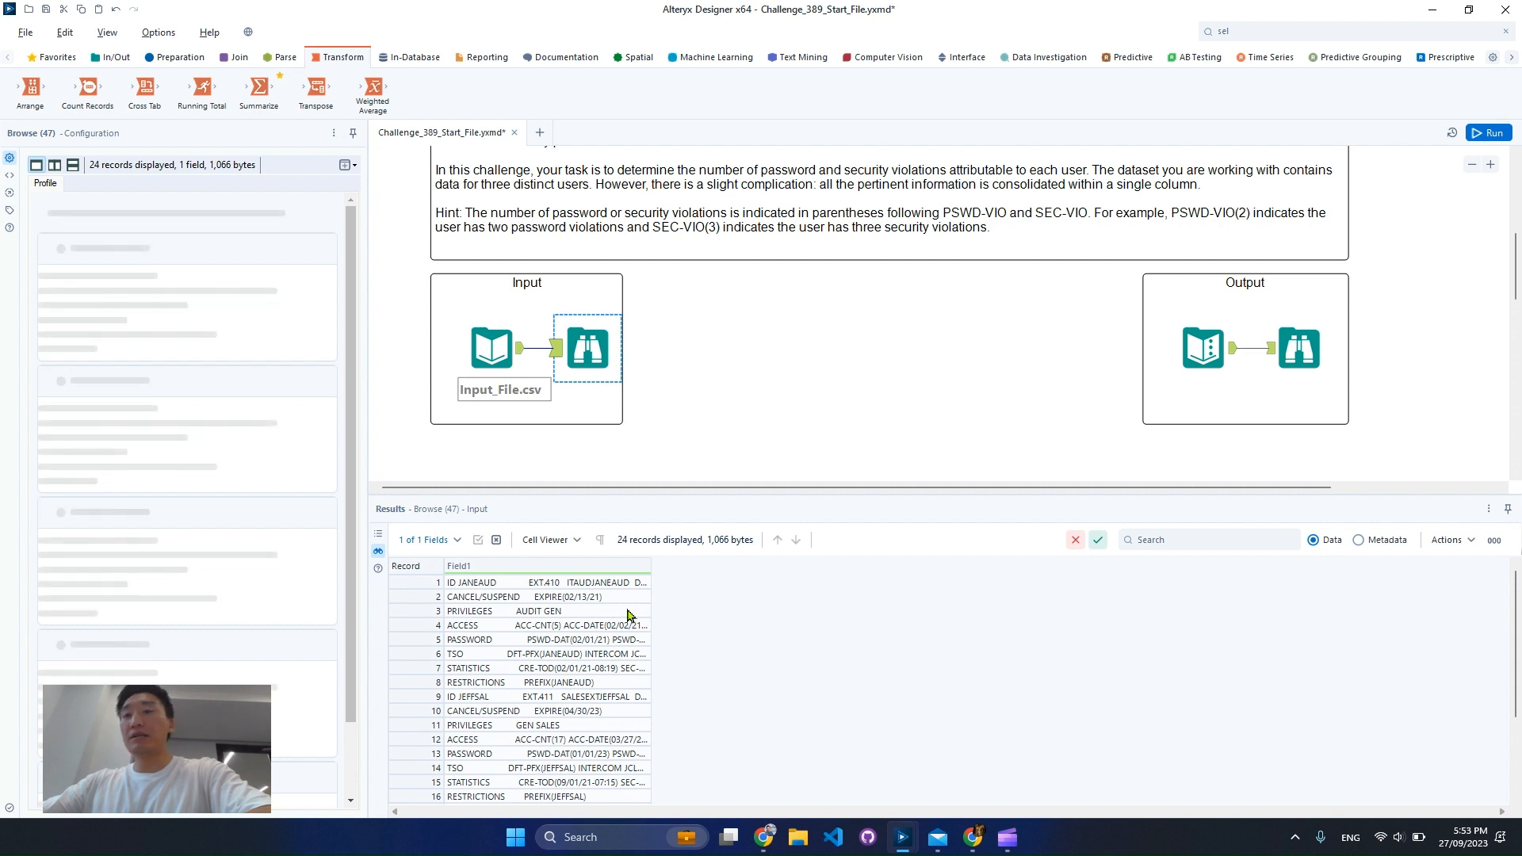
scroll(627, 615, down, 3)
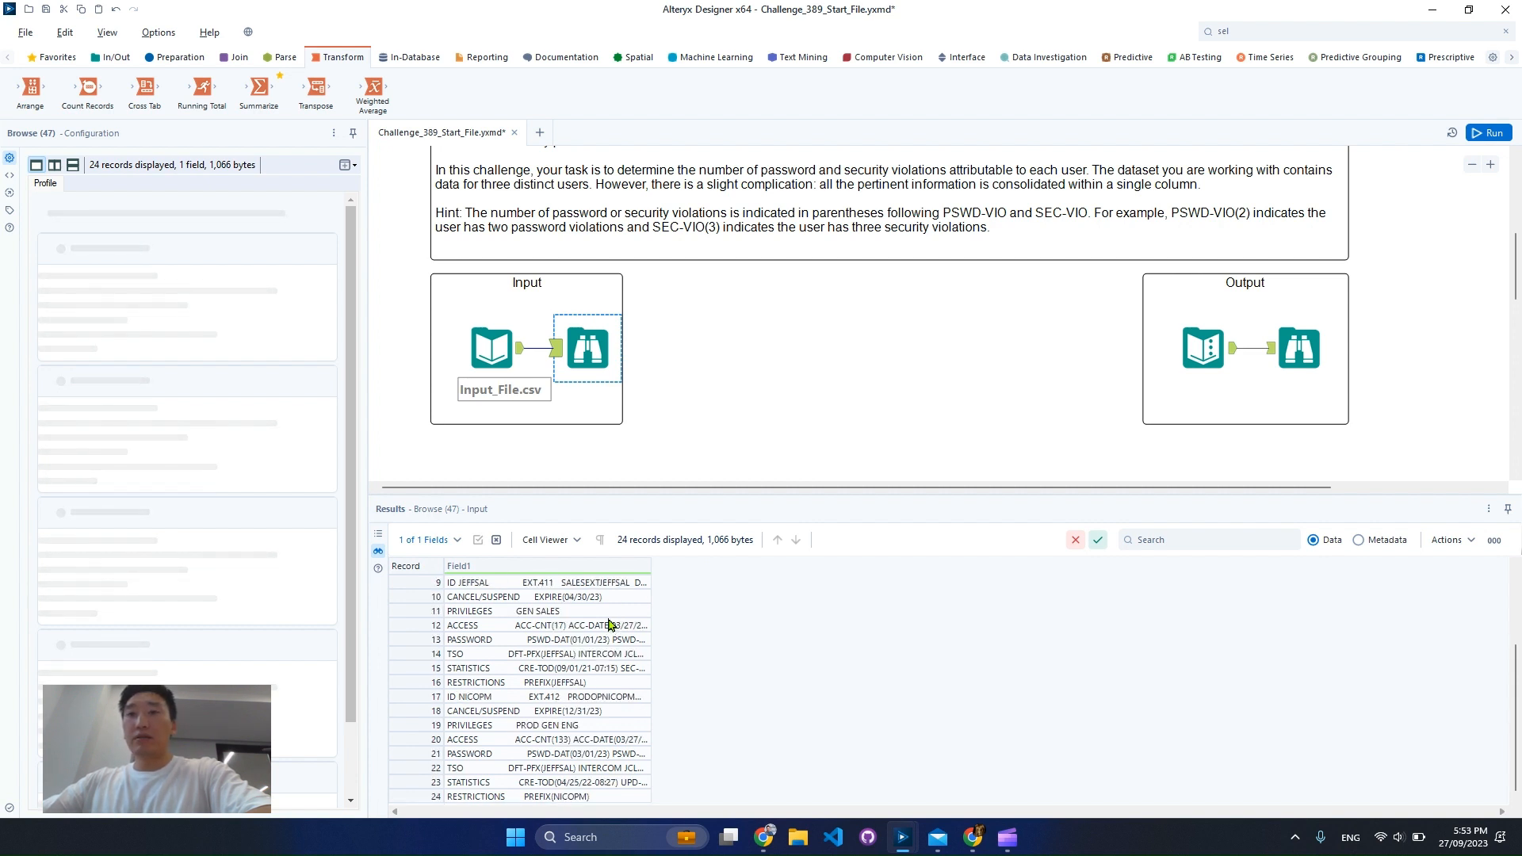
click(1316, 32)
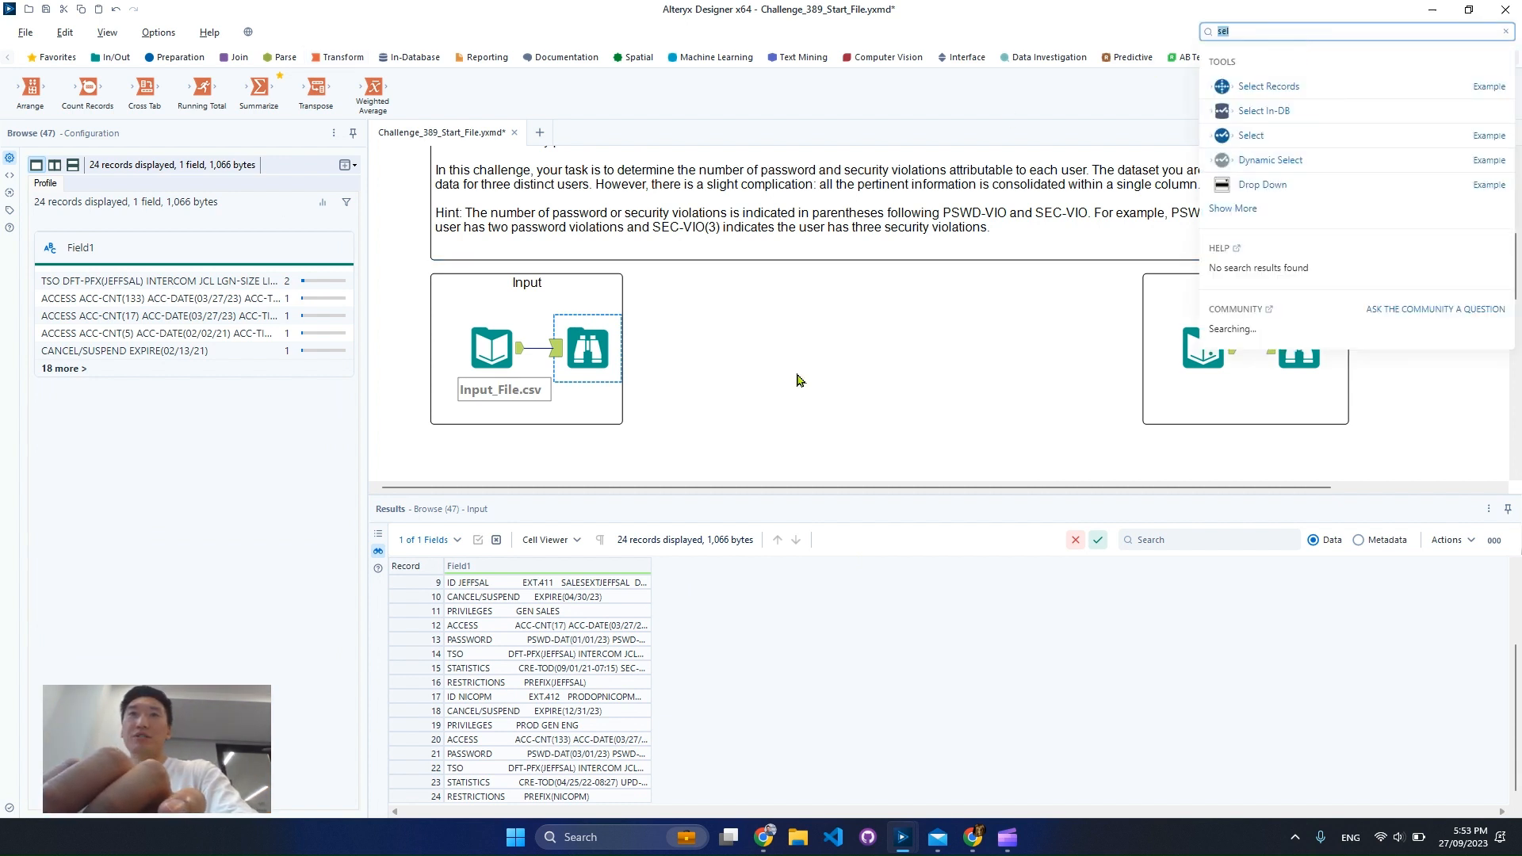
drag(657, 566, 937, 572)
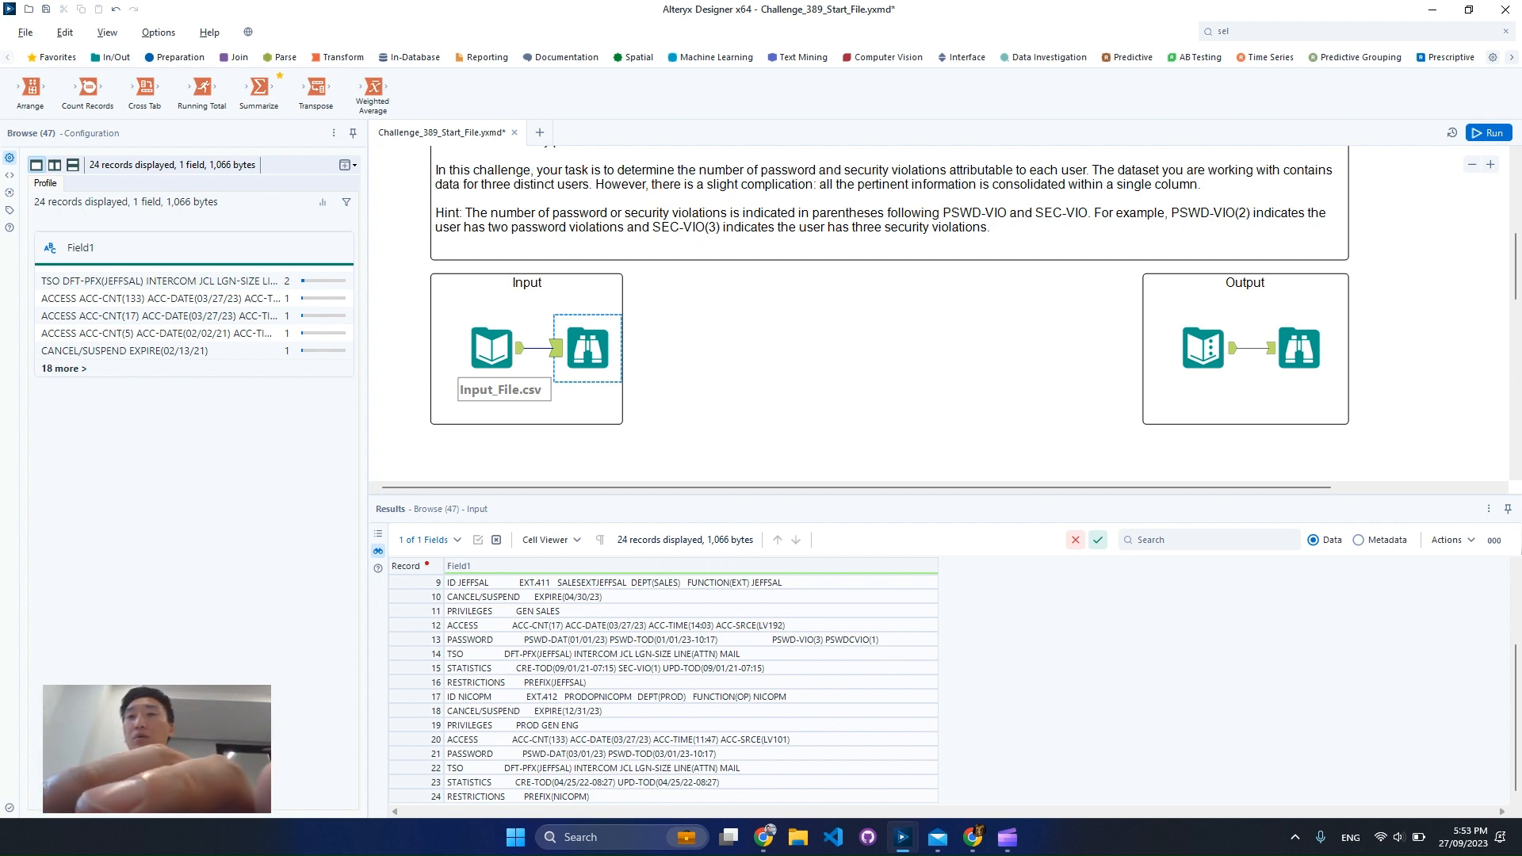
mouse_move(426, 563)
mouse_down()
mouse_move(519, 785)
mouse_move(515, 814)
mouse_up()
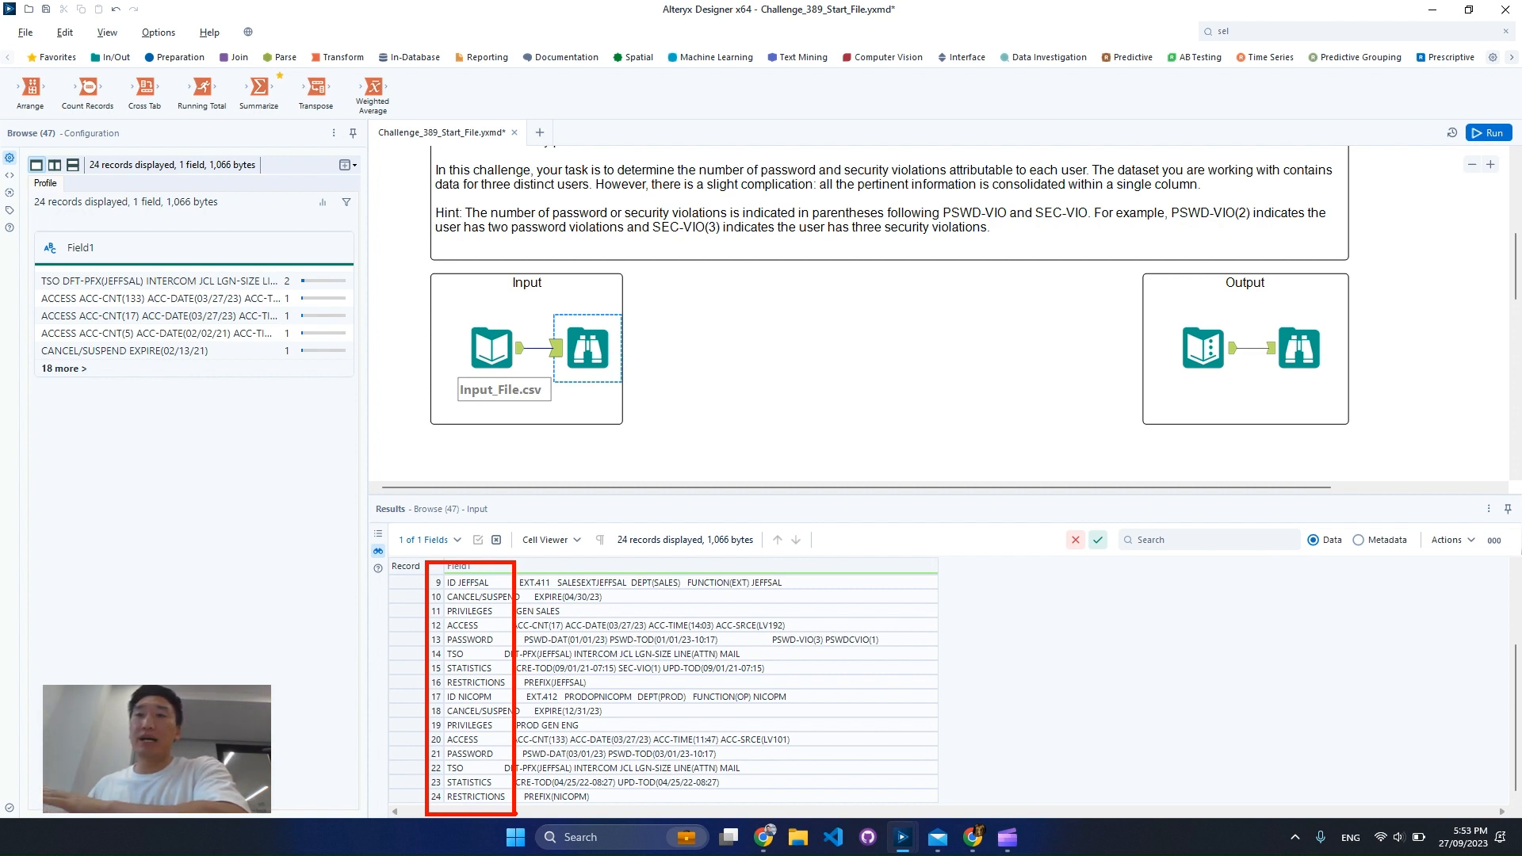
key(Escape)
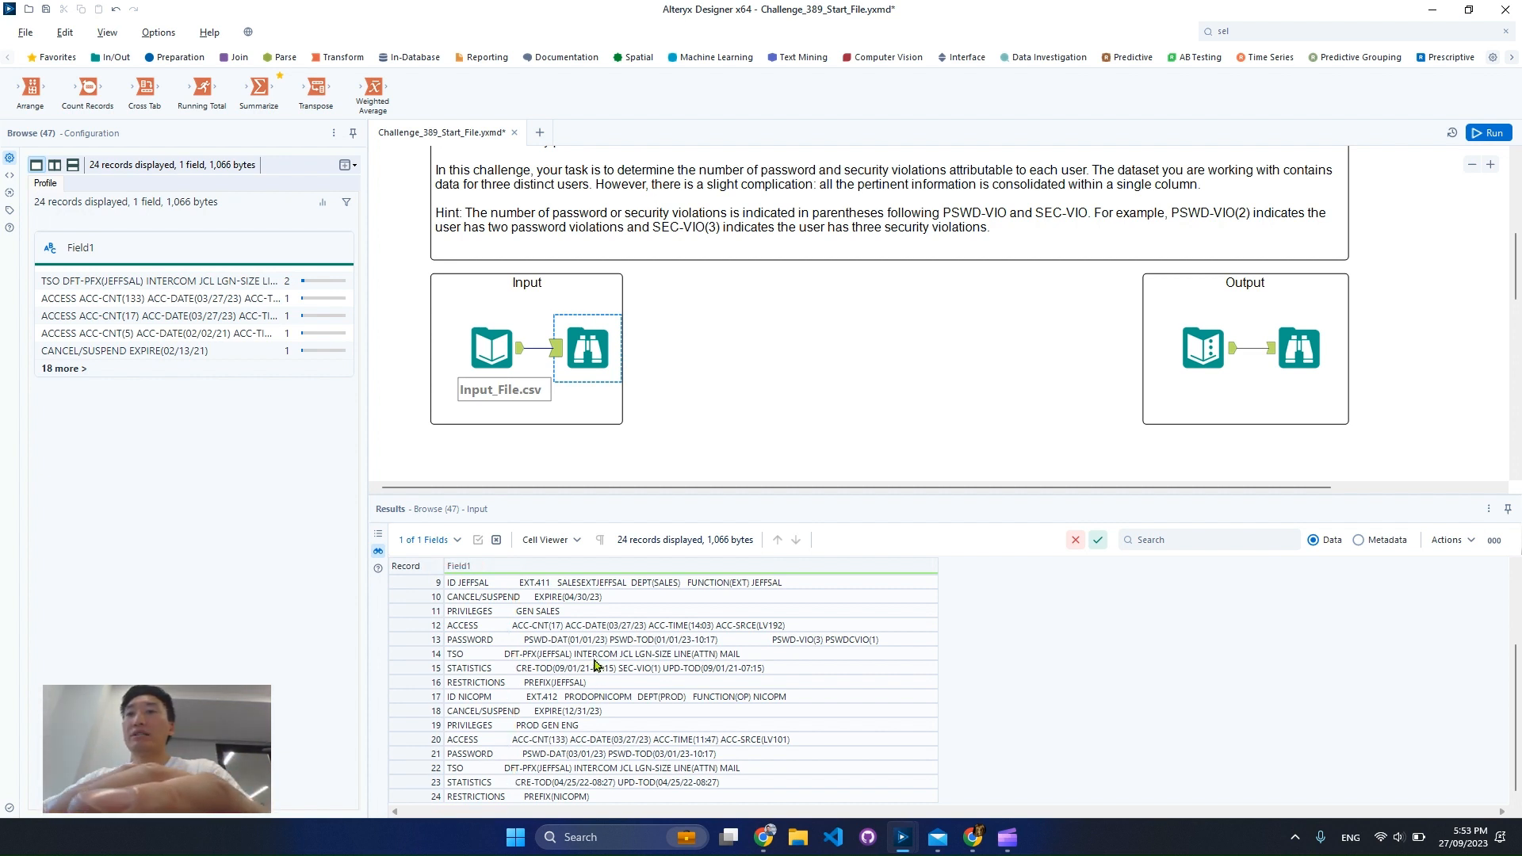
Examine the detail text that follows the leading label in each input record
key(ctrl+2)
drag(494, 563, 950, 823)
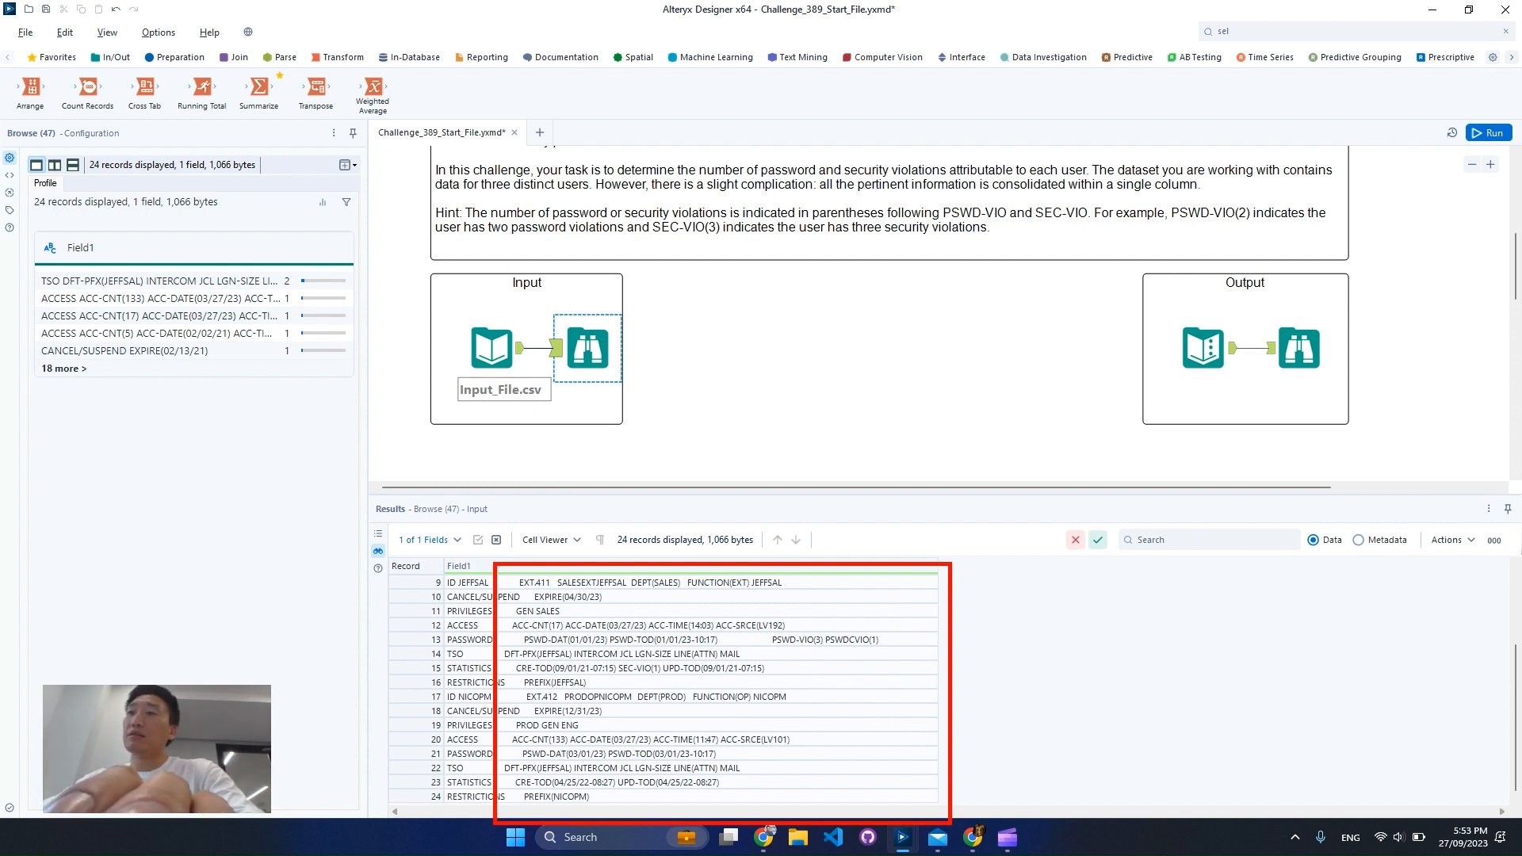
key(Escape)
Search the input records for "pswd-vio" and widen Field1 to read the matching rows
click(1209, 542)
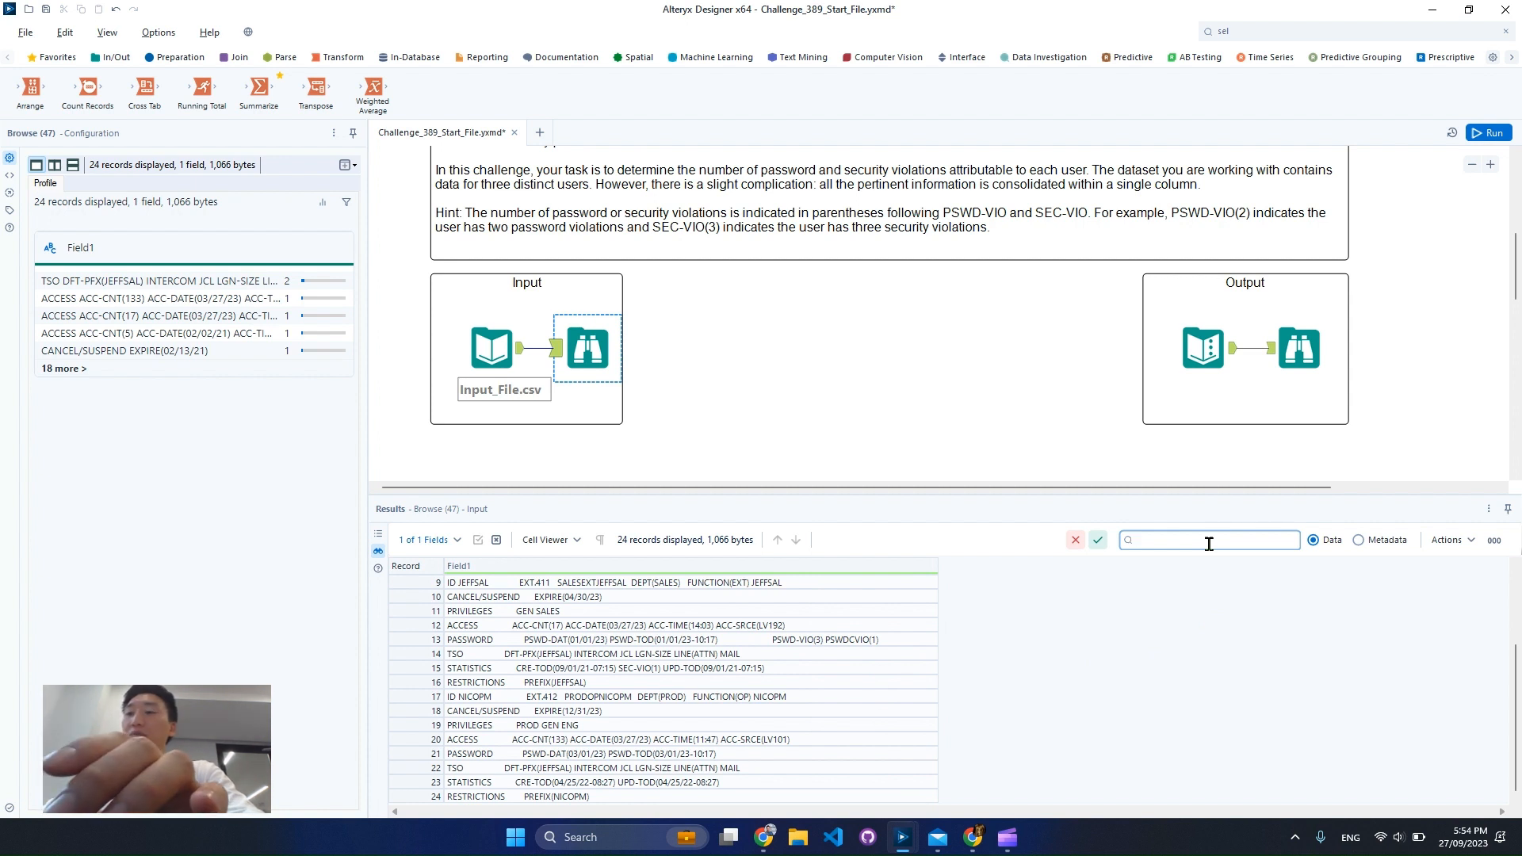
text(pswd-v)
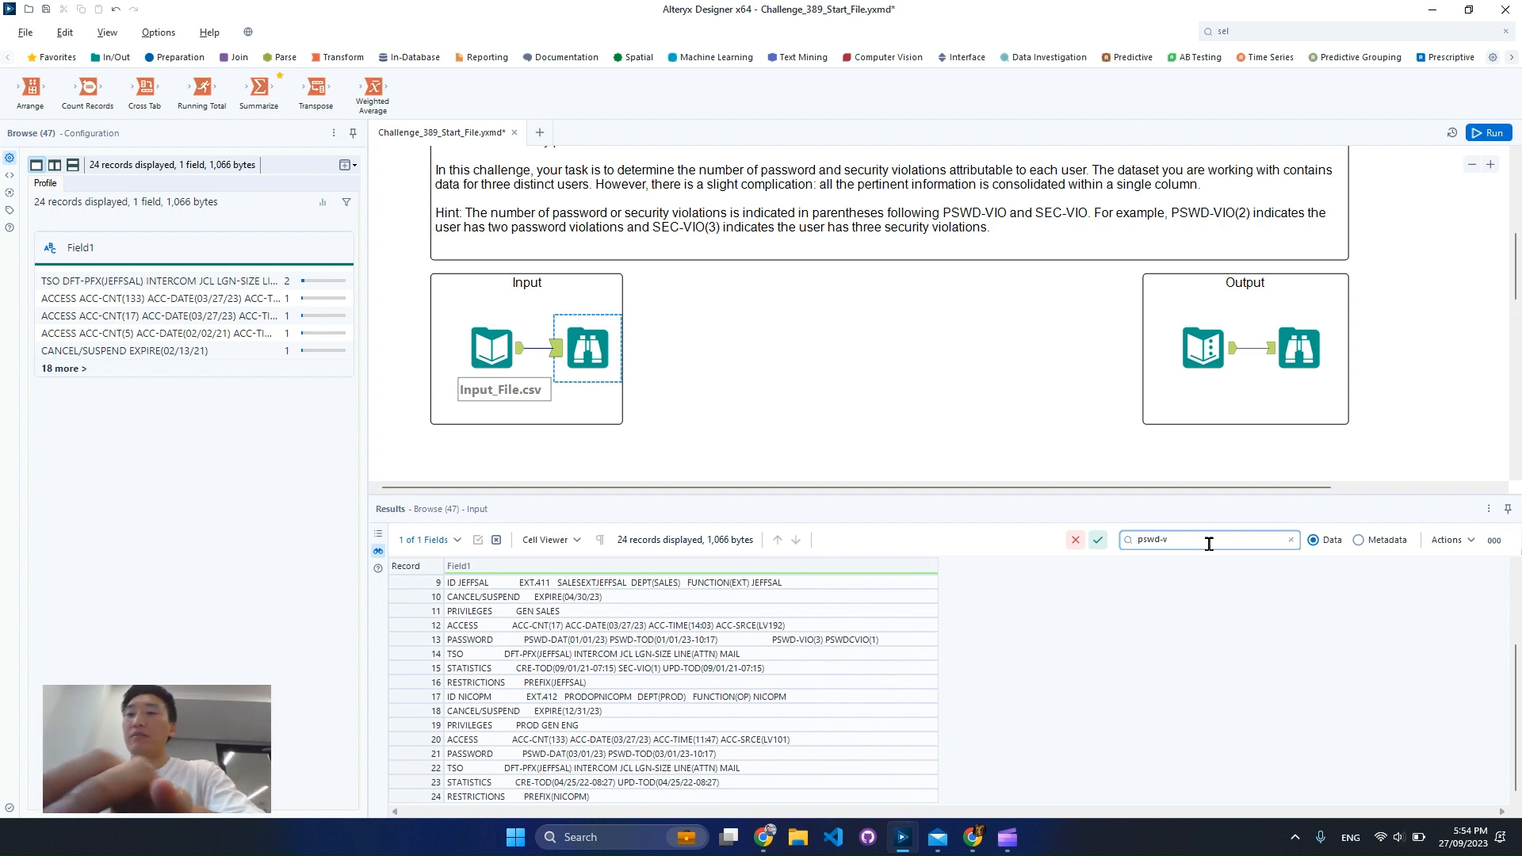
text(io)
key(Return)
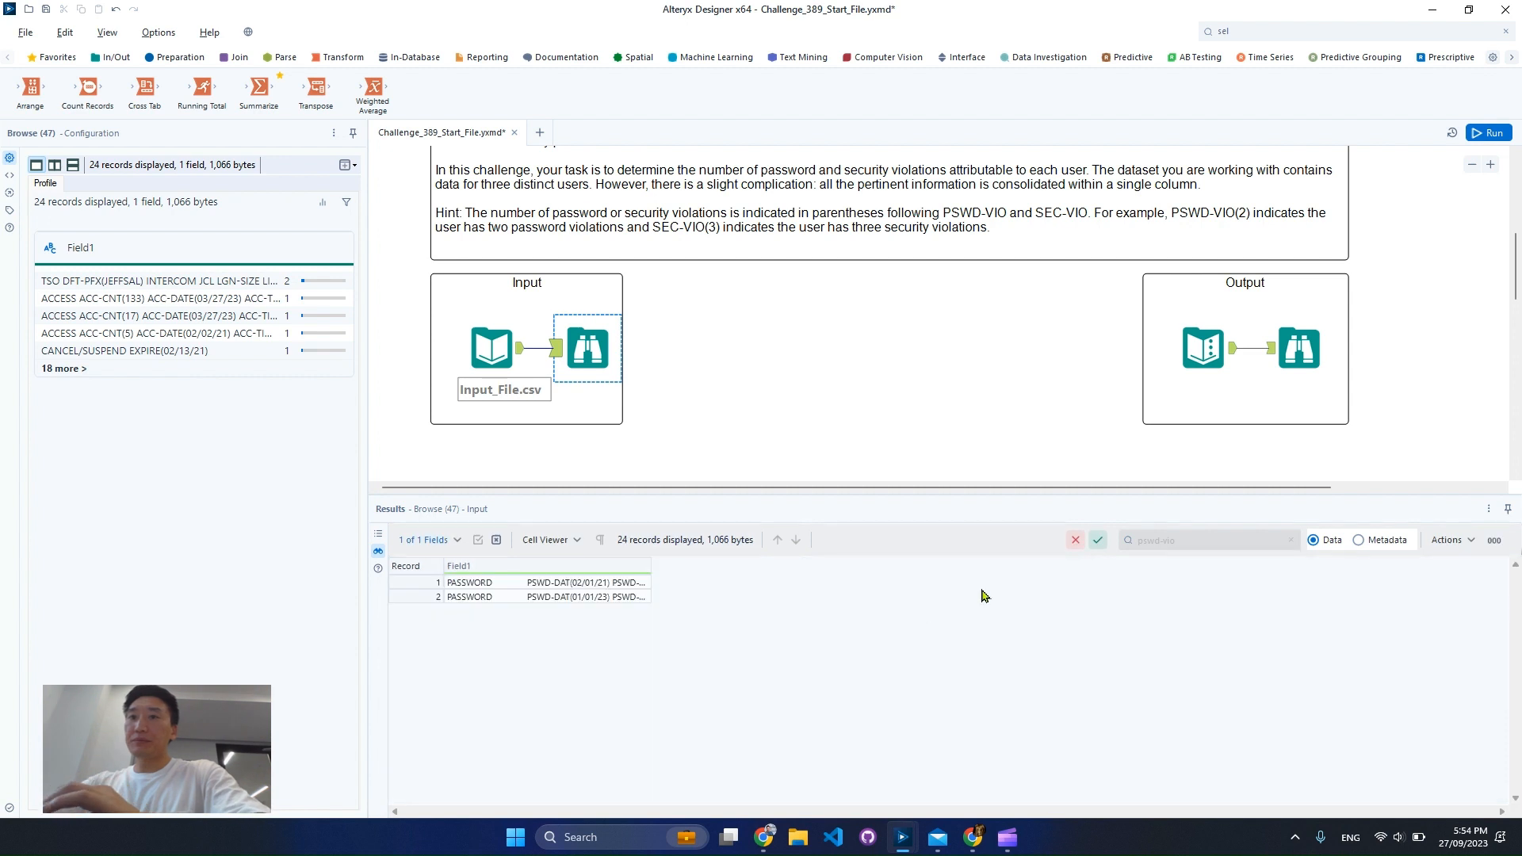
drag(651, 581, 931, 581)
drag(466, 584, 466, 602)
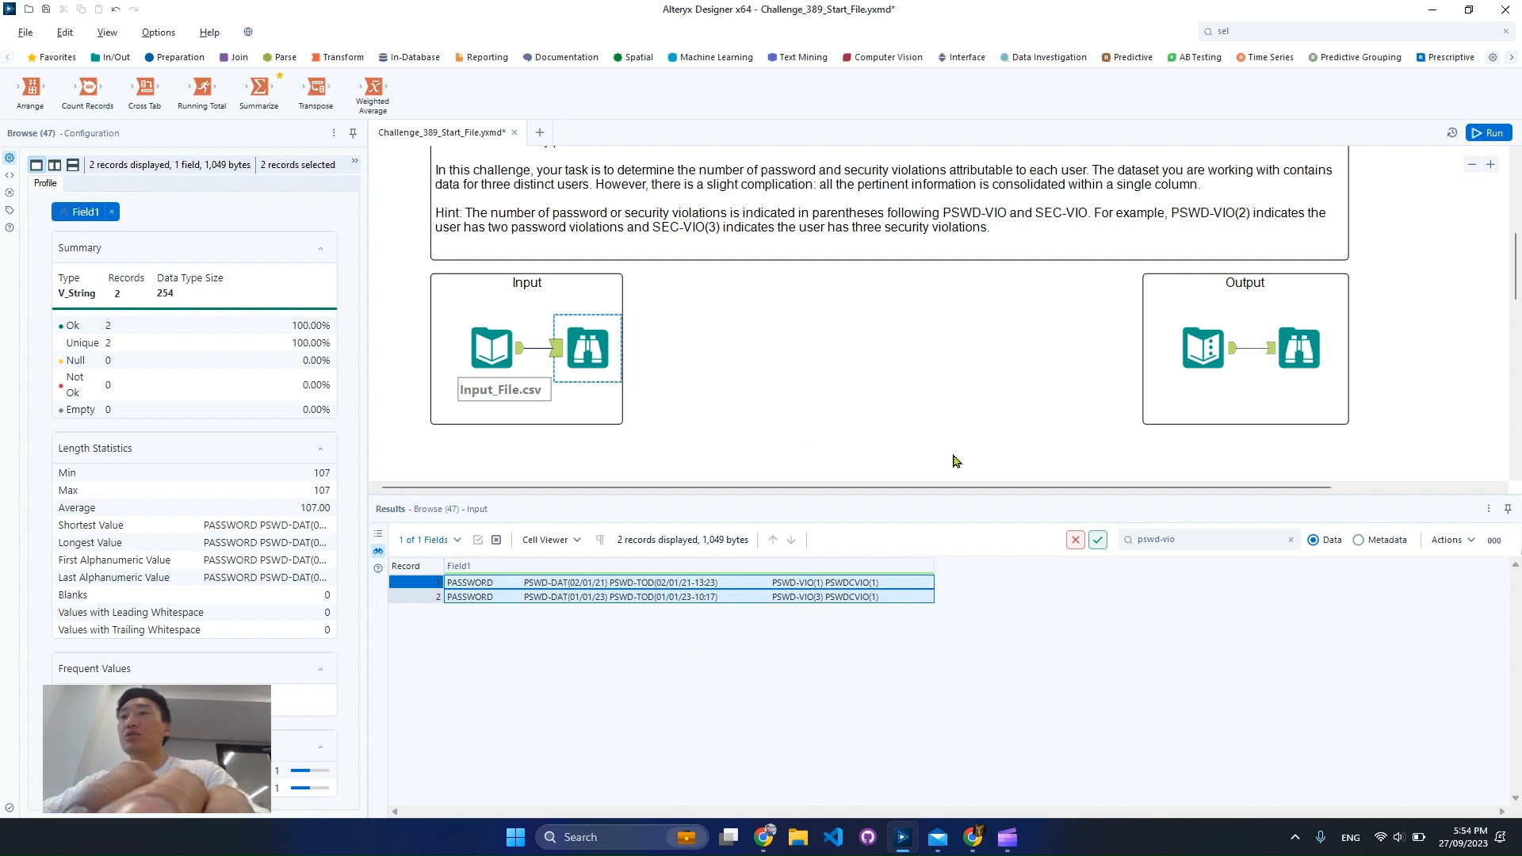
Search the input records for "sec-vio" instead and widen Field1 to read the matching rows
click(1247, 535)
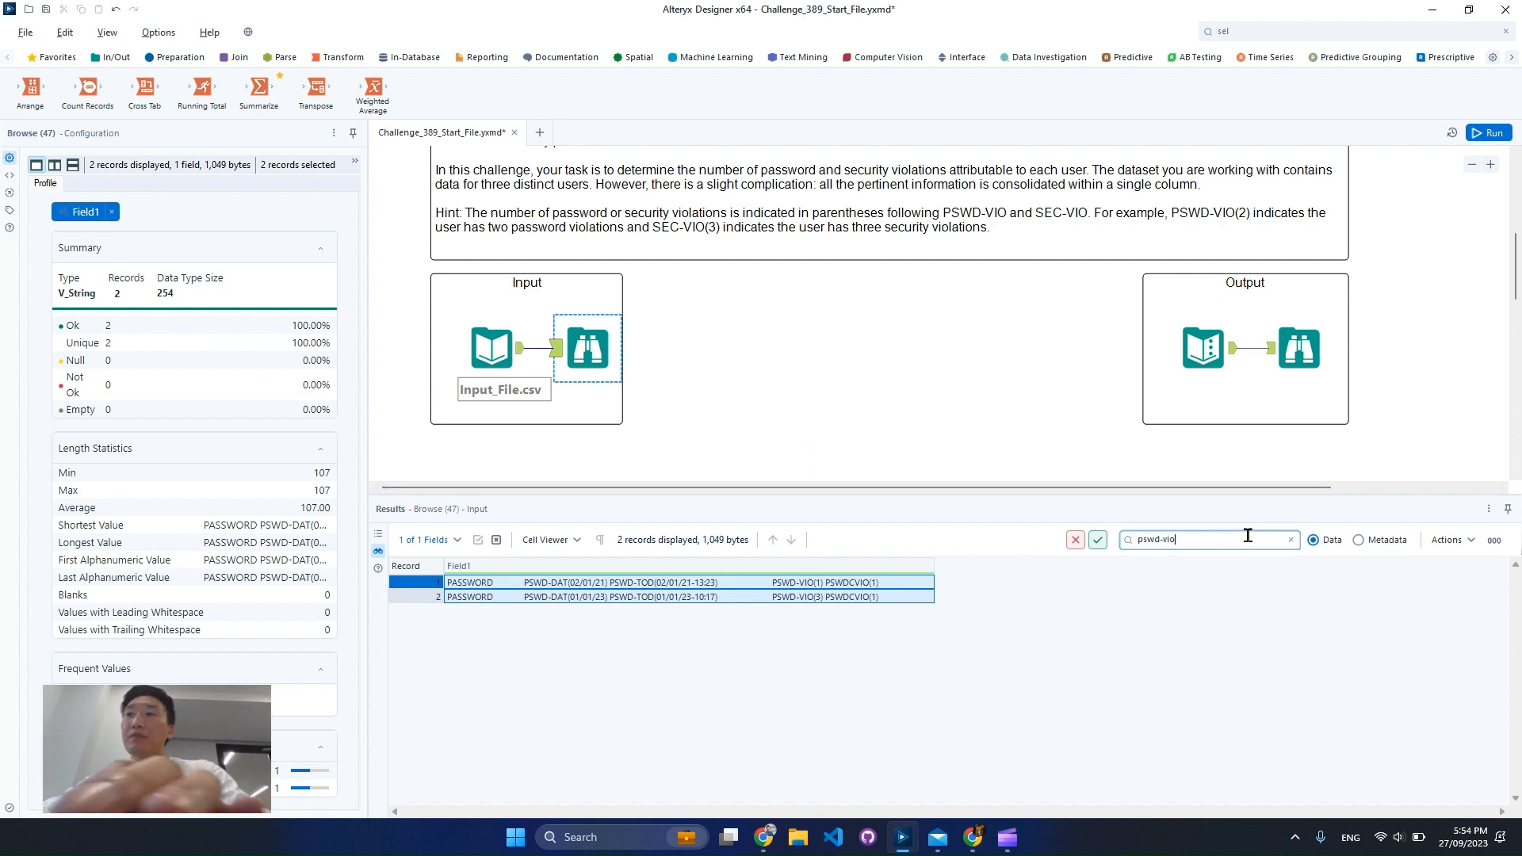
text(sec-vio)
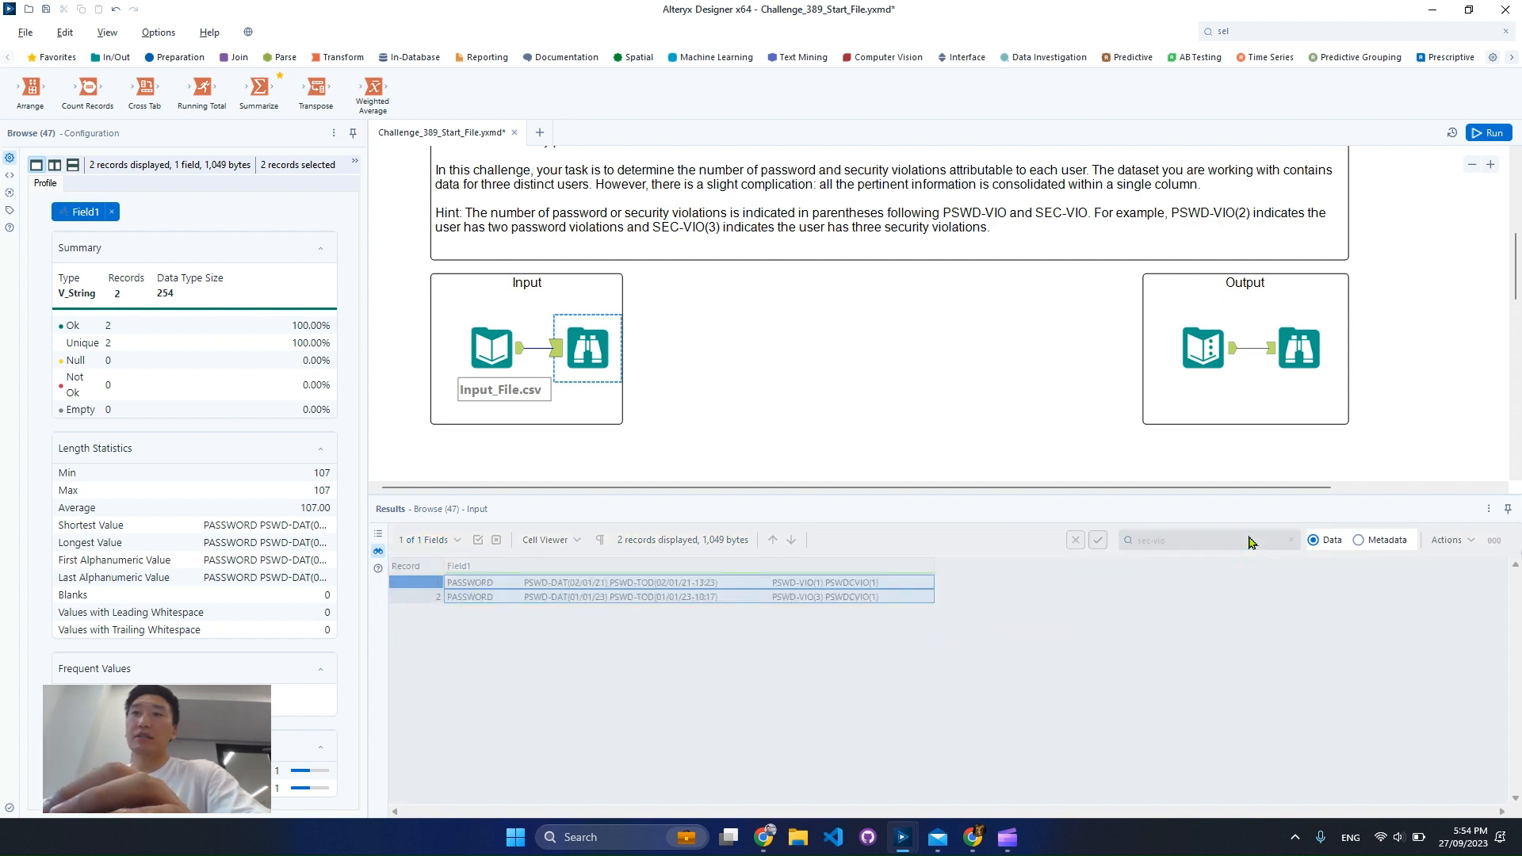
drag(651, 569, 868, 586)
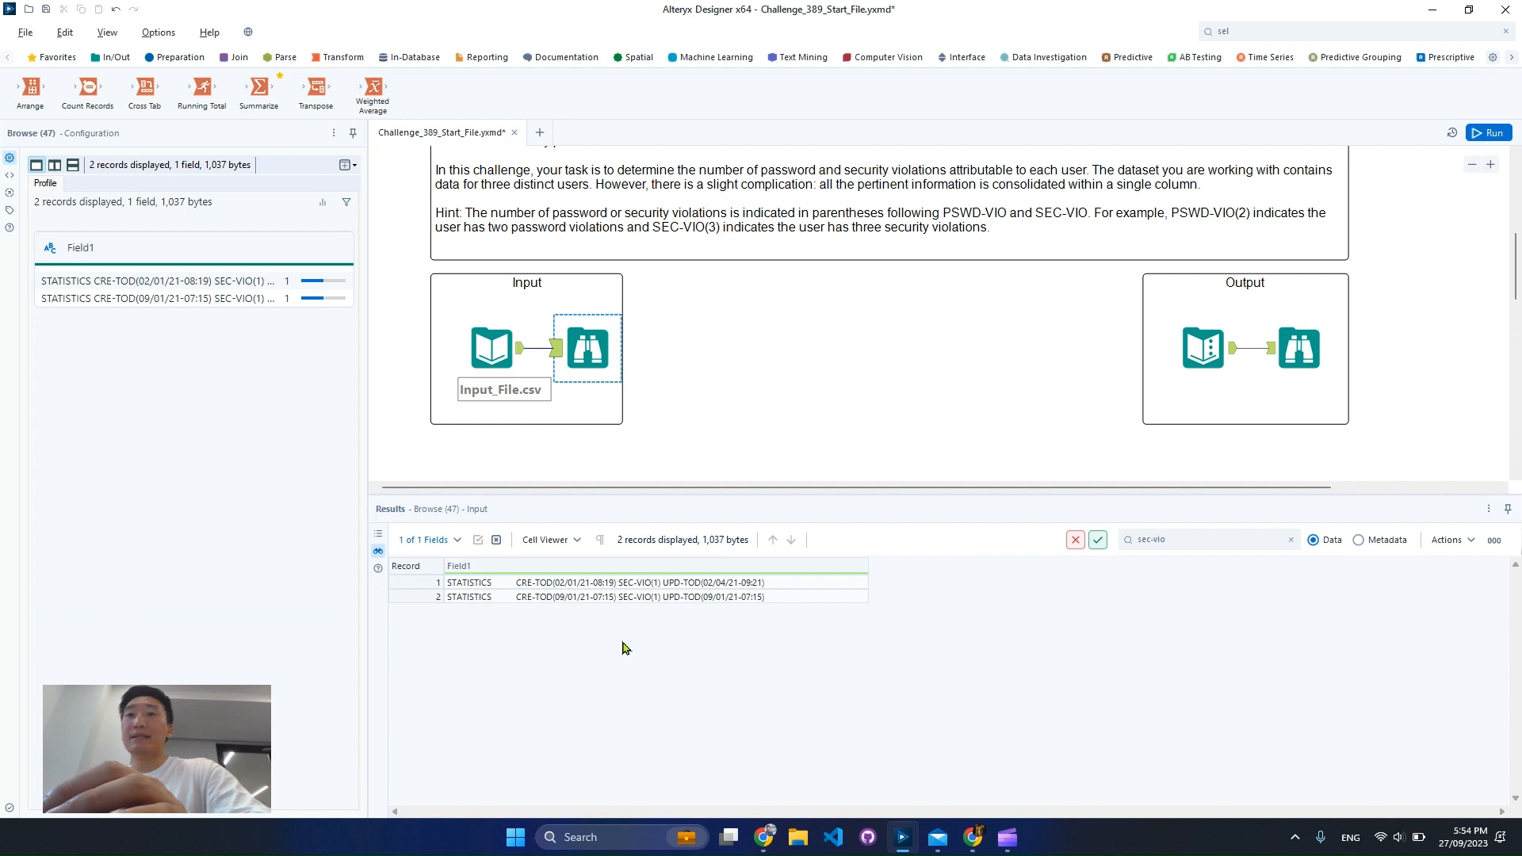
Add a Text To Columns tool below the Input container, connect the Input_File.csv tool to it and open its configuration
scroll(775, 409, down, 1)
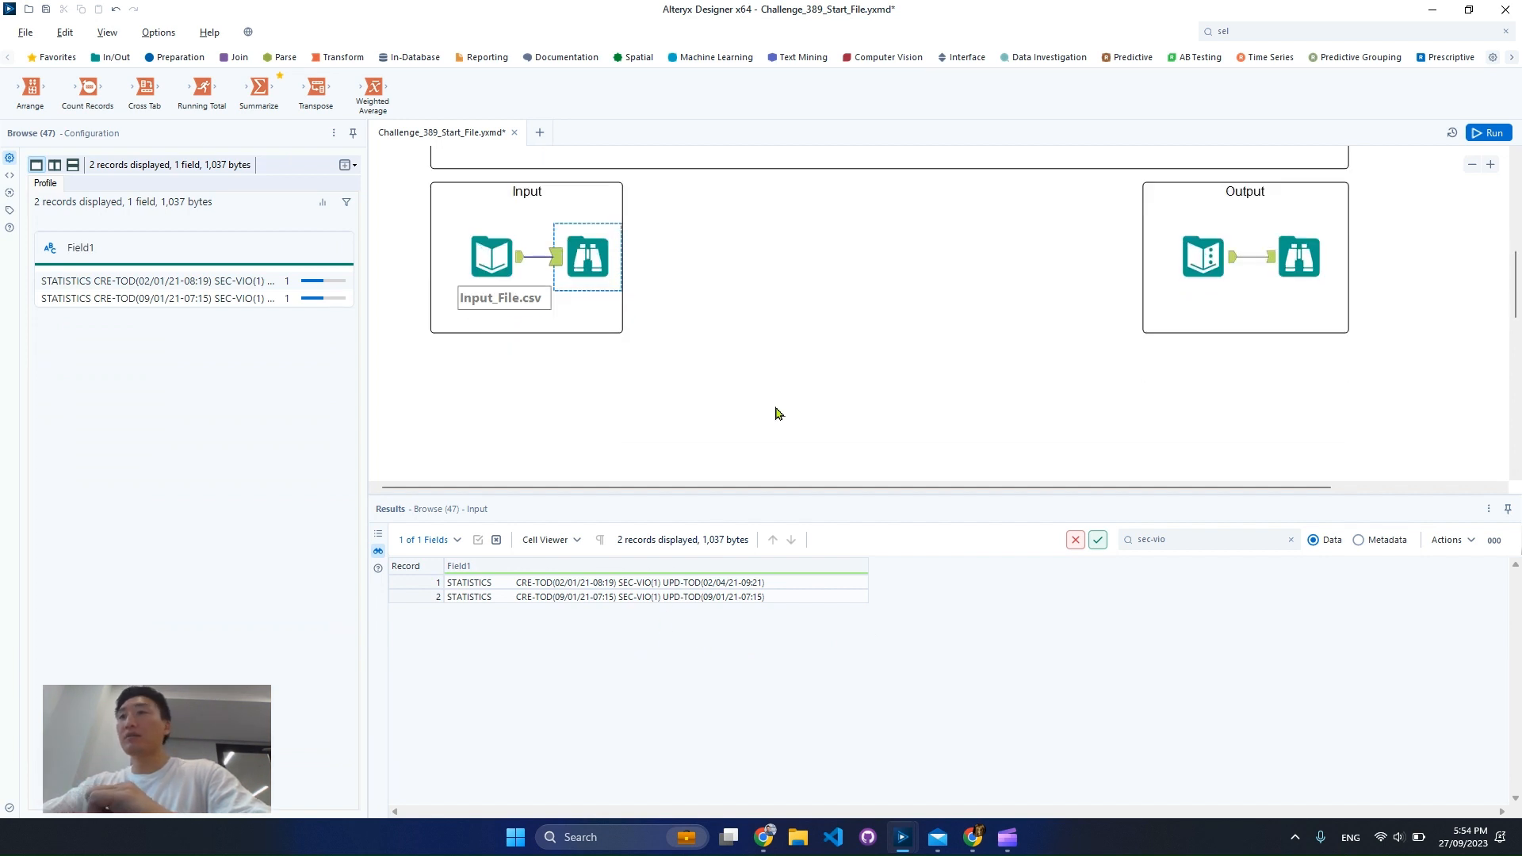
click(490, 249)
click(491, 249)
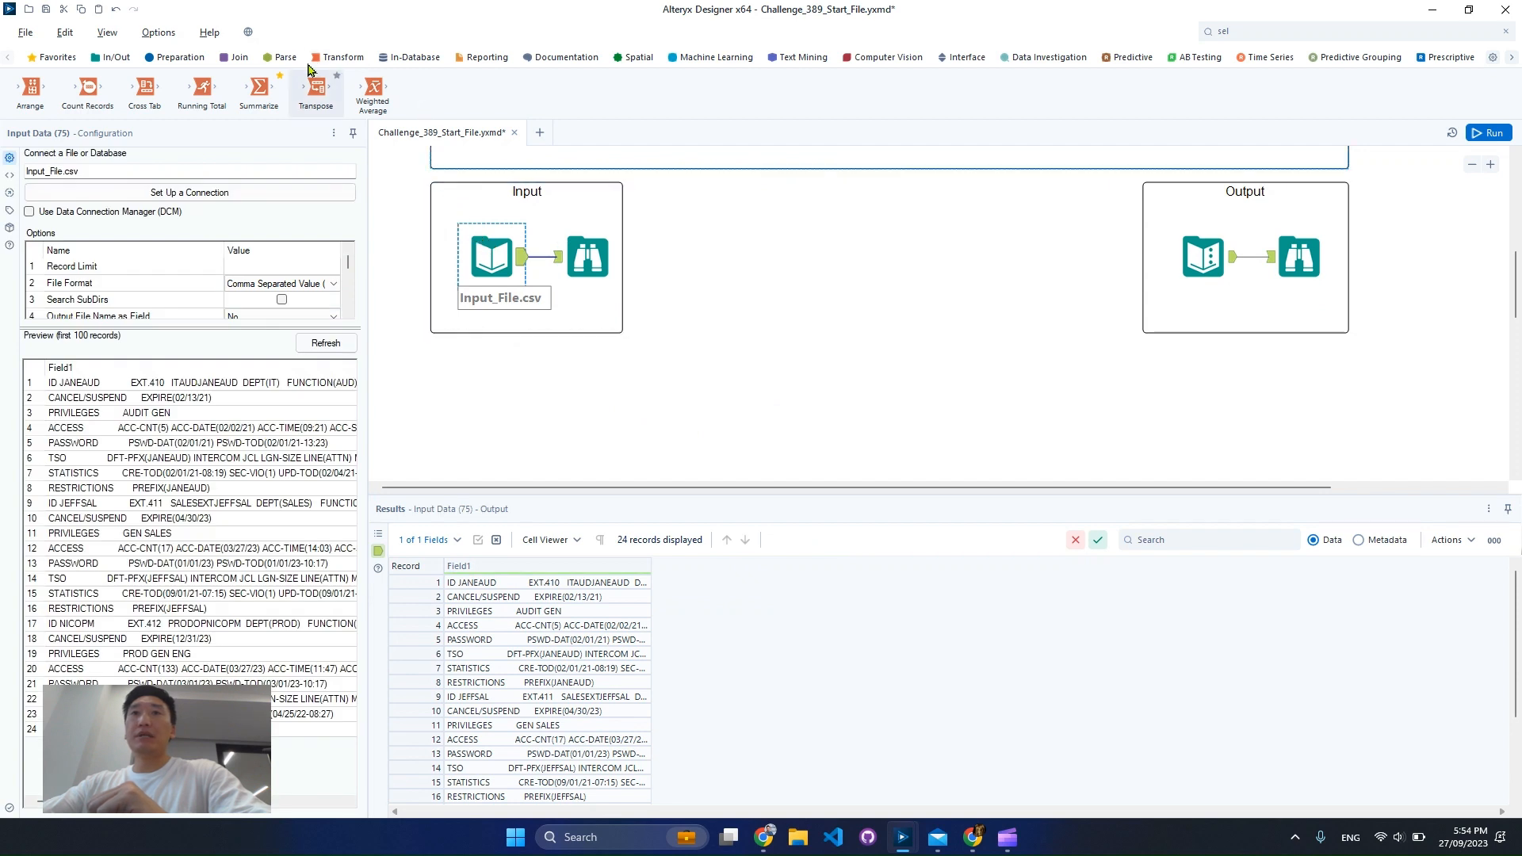
click(284, 57)
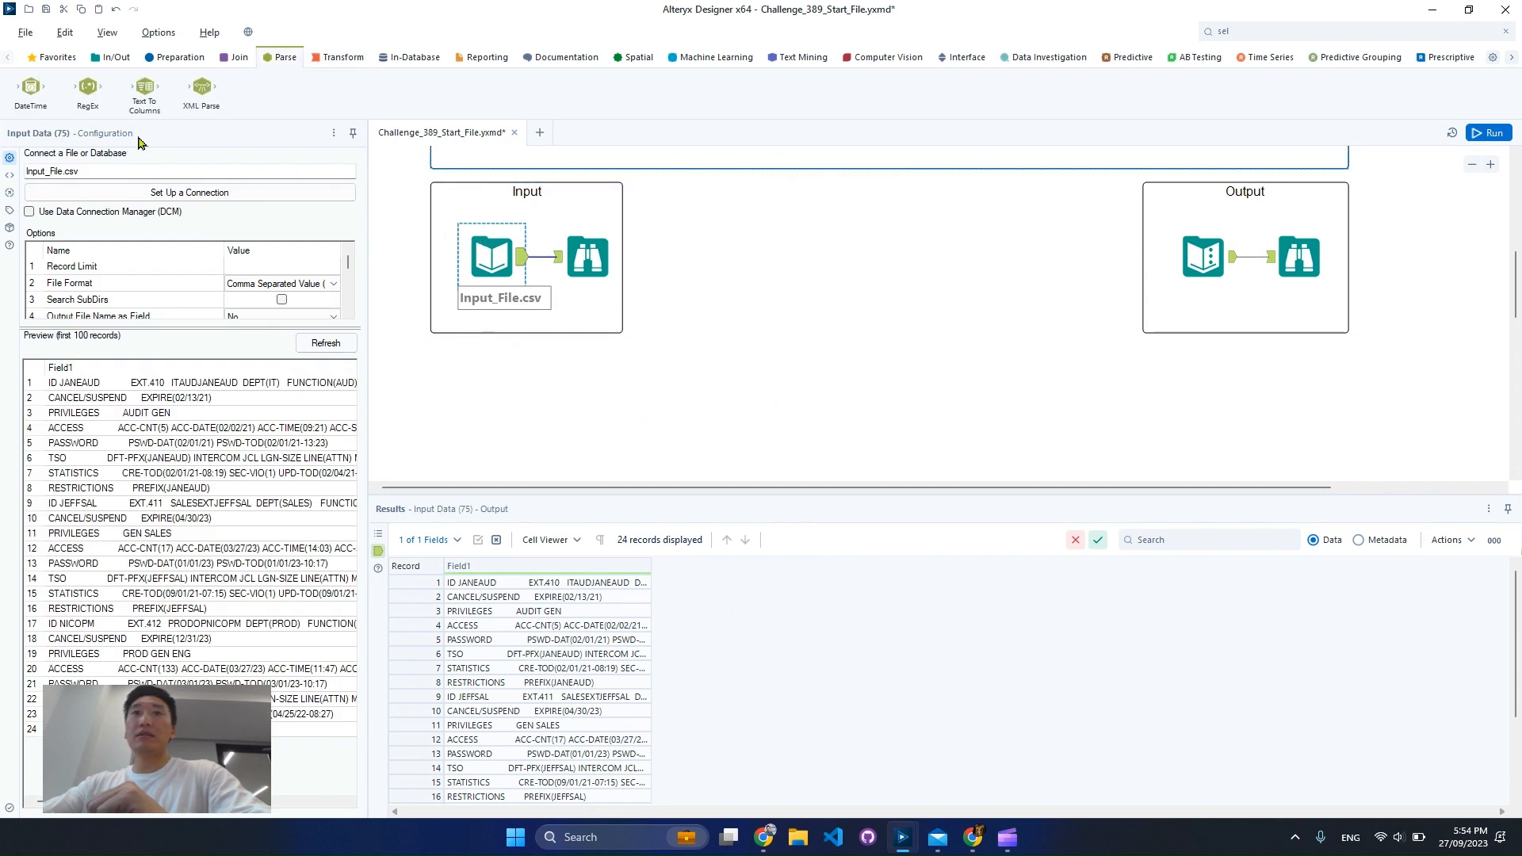
drag(144, 89, 615, 394)
drag(521, 267, 611, 391)
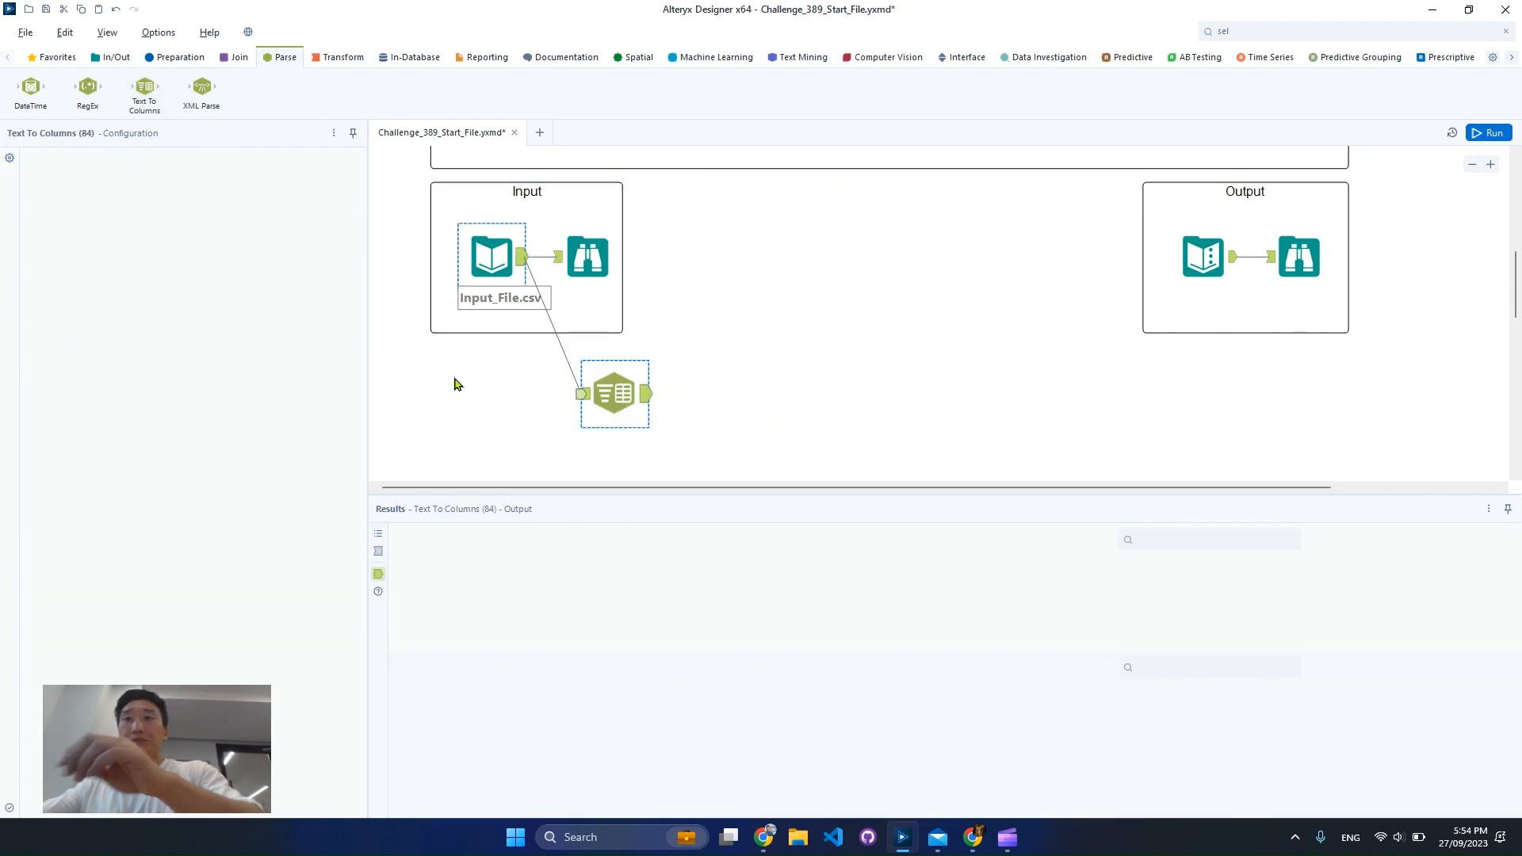
click(576, 393)
click(583, 396)
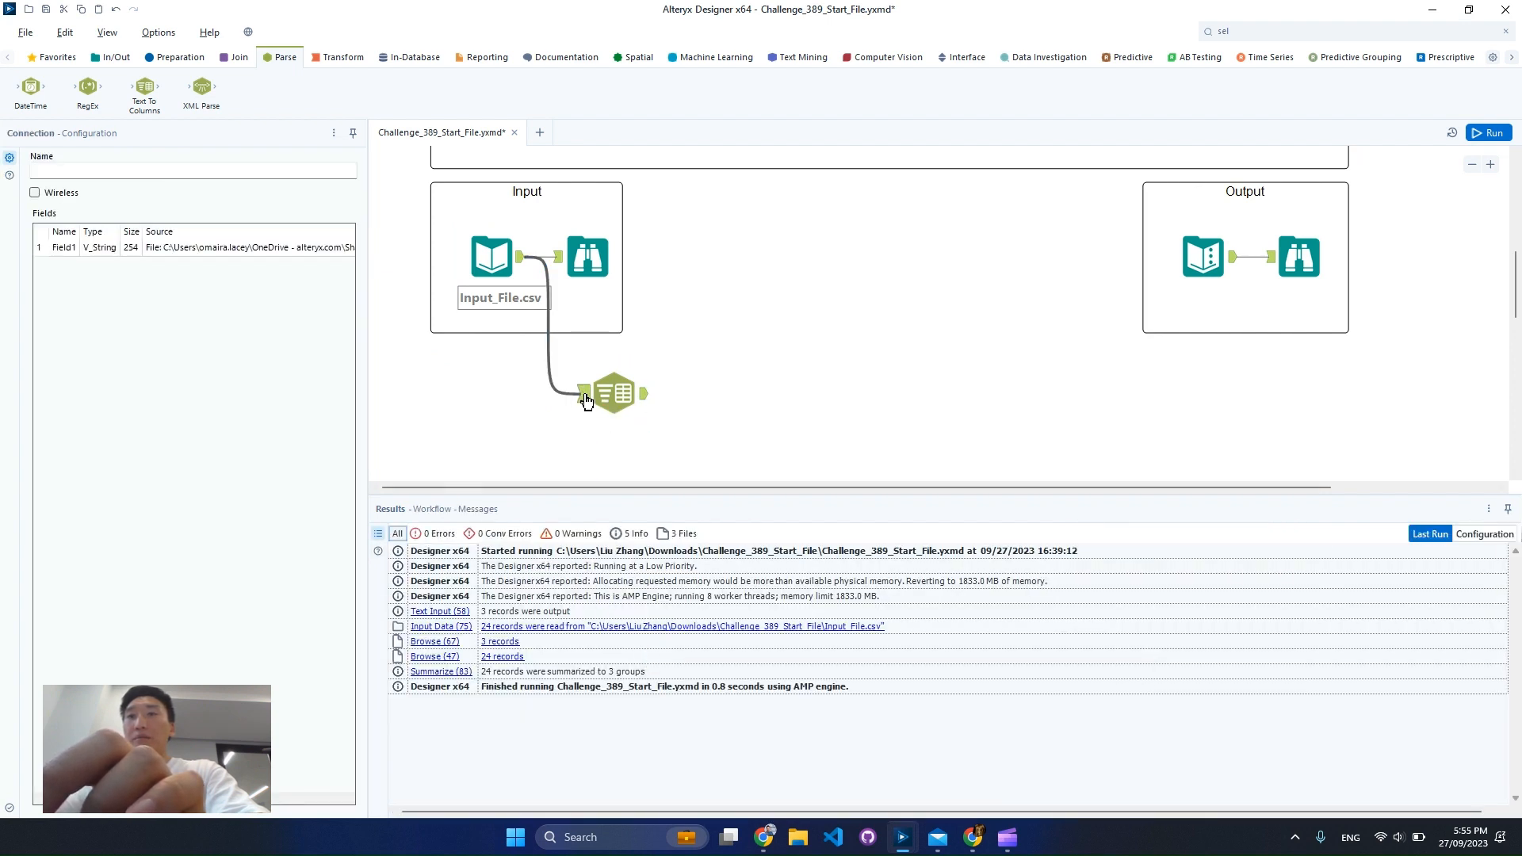
click(598, 407)
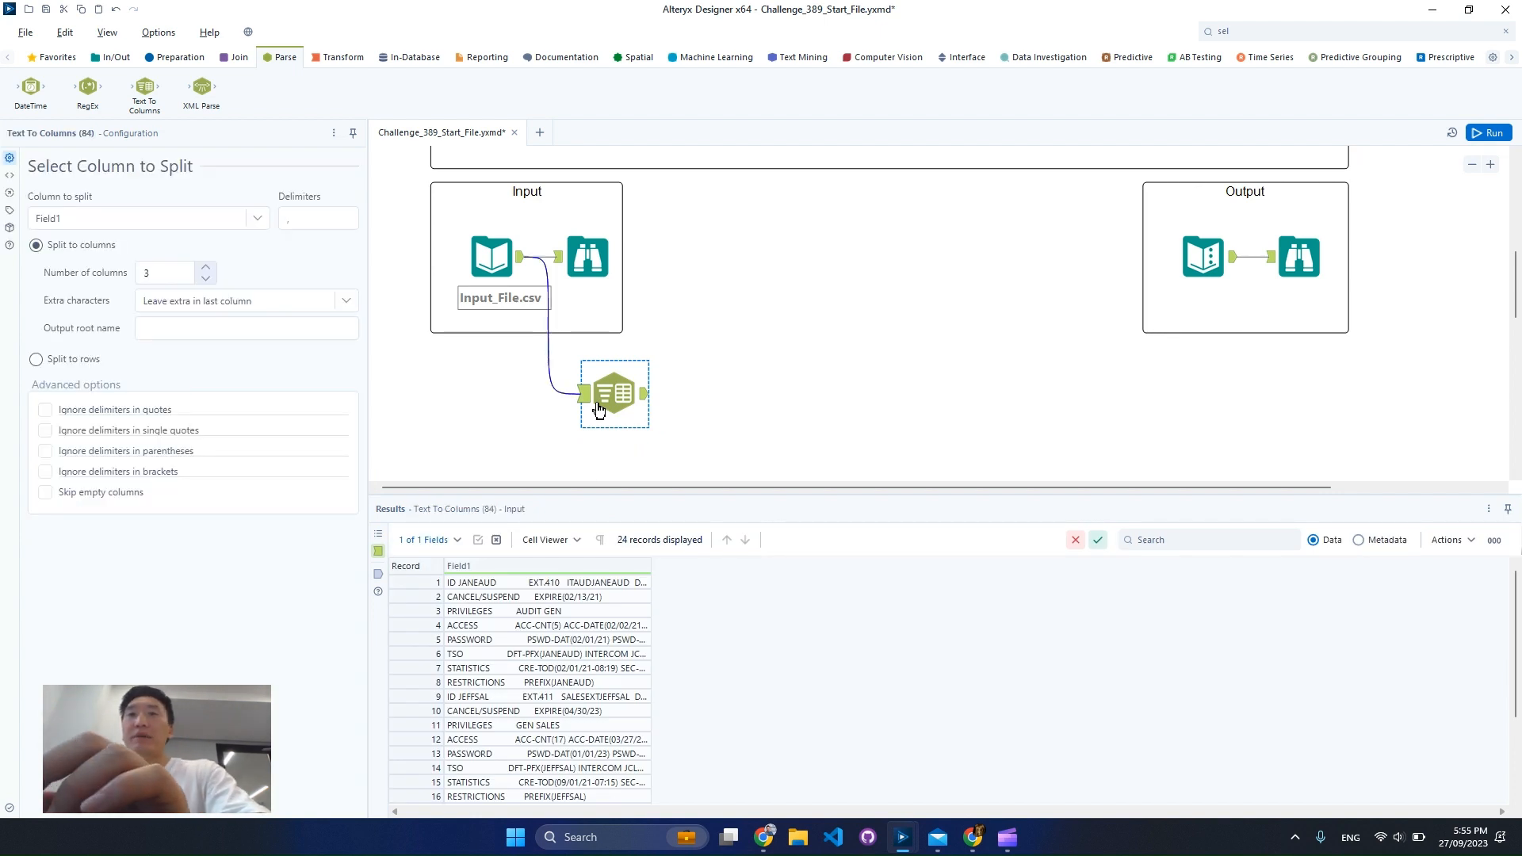
Set the Text To Columns delimiter to \s, run the workflow and display the tool's output
click(318, 224)
key(BackSpace)
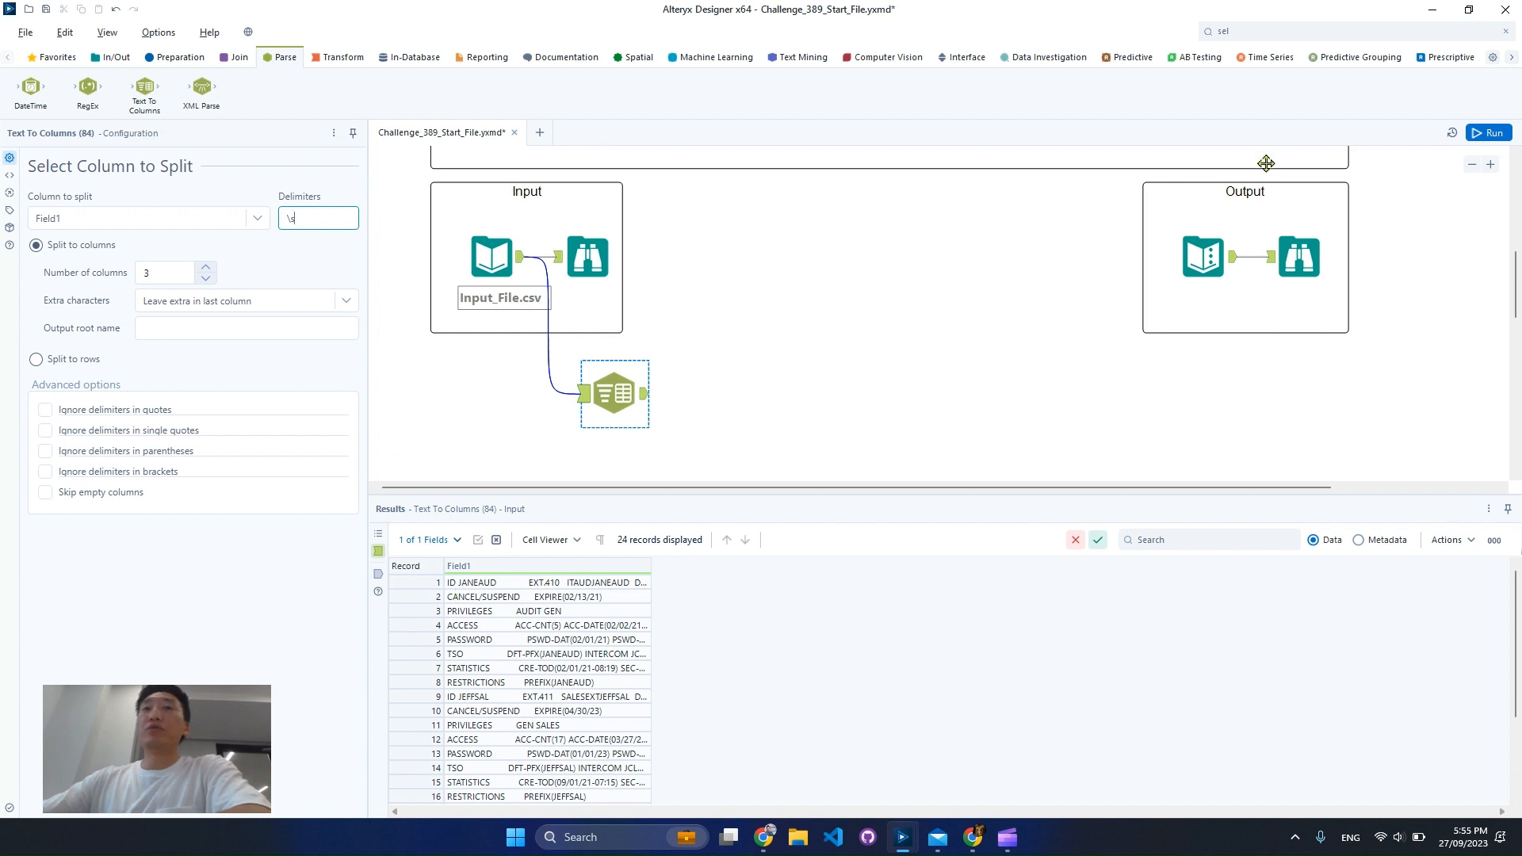
click(1508, 137)
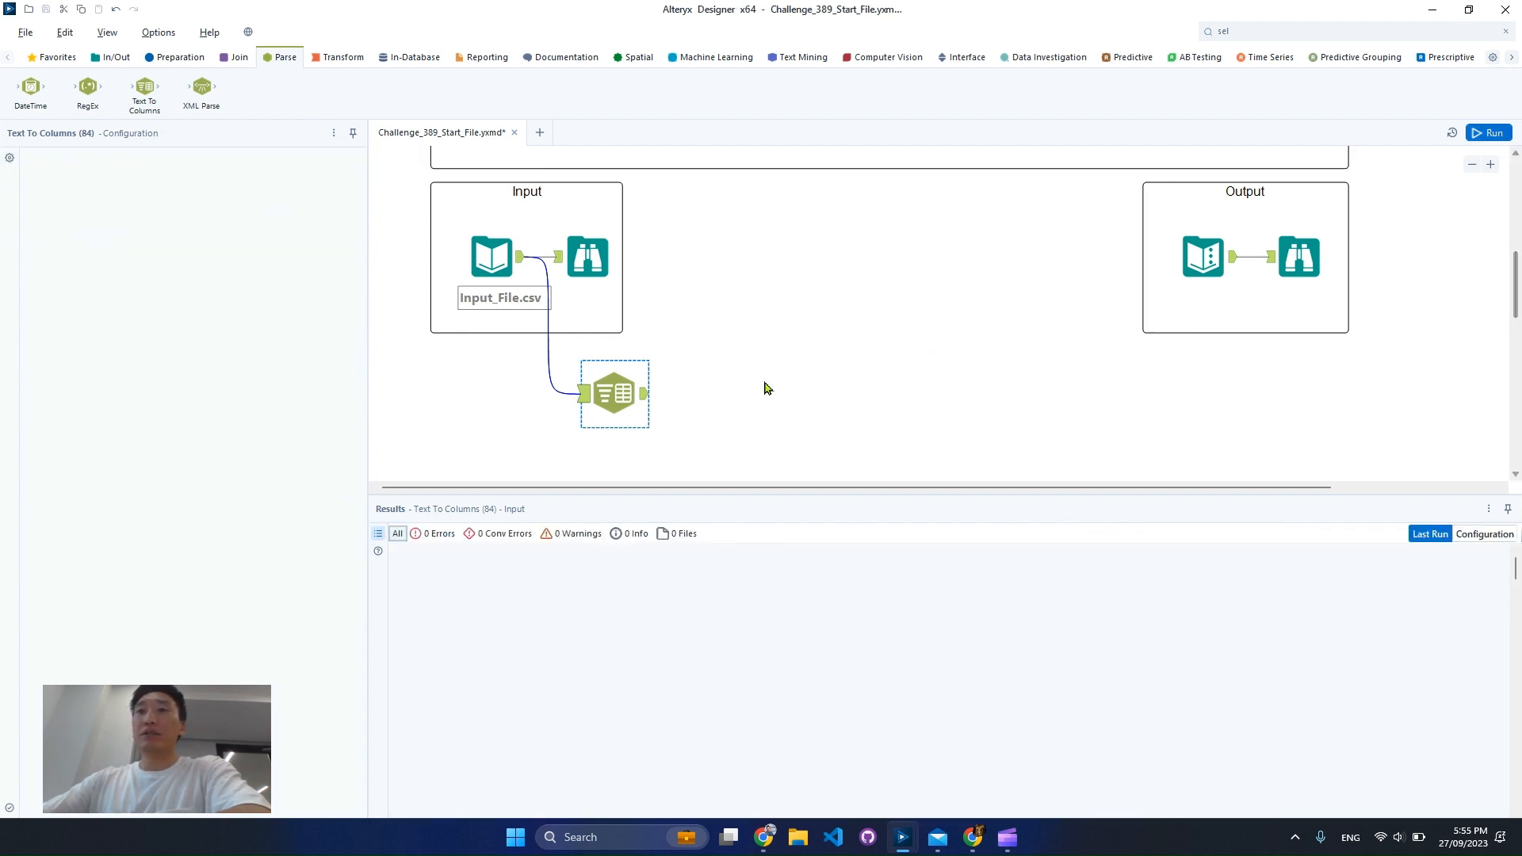
click(644, 396)
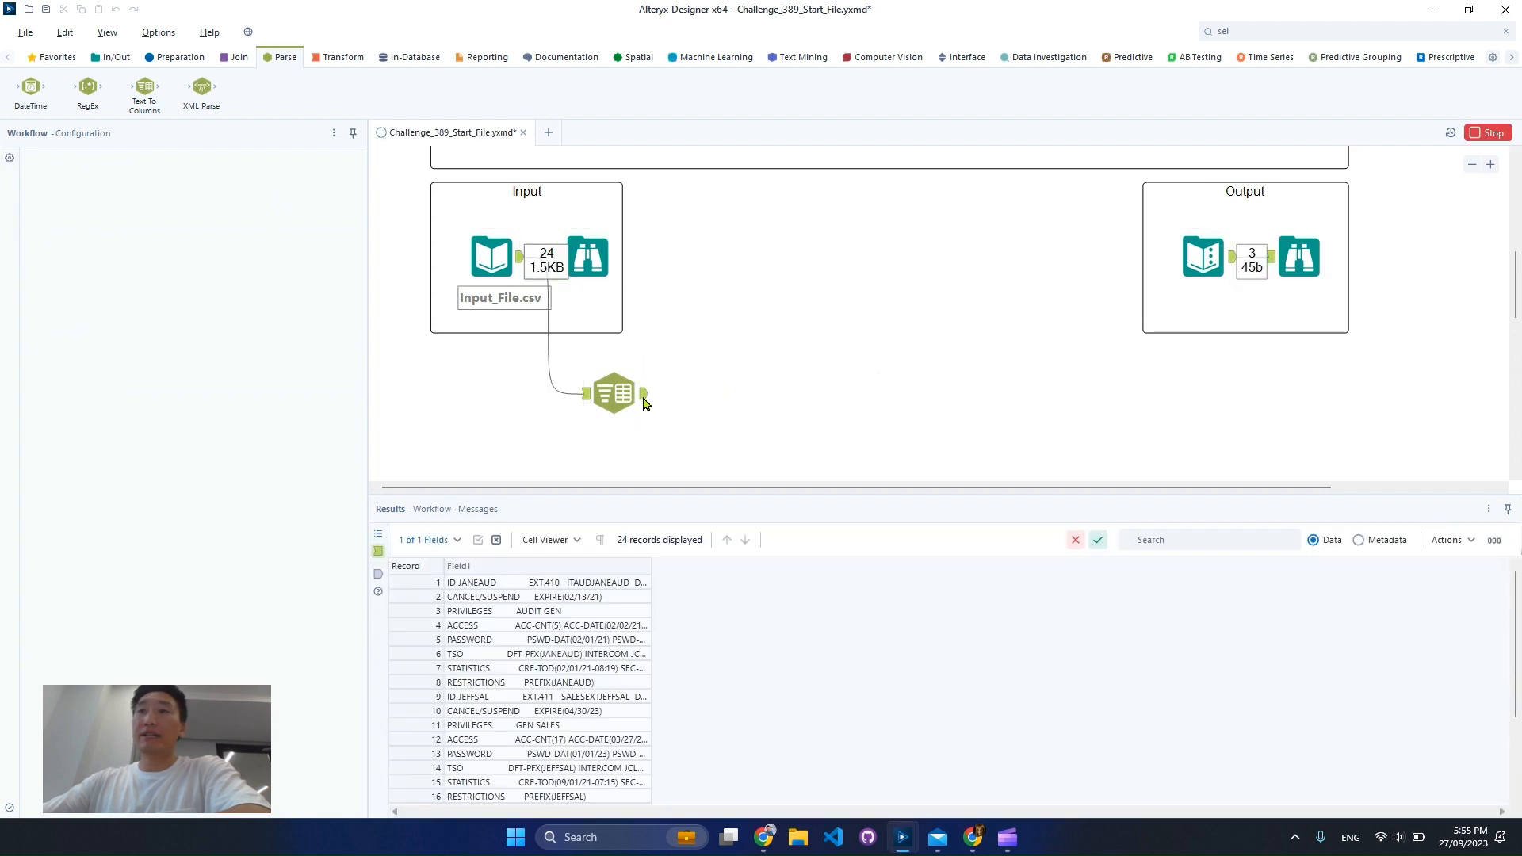
click(643, 400)
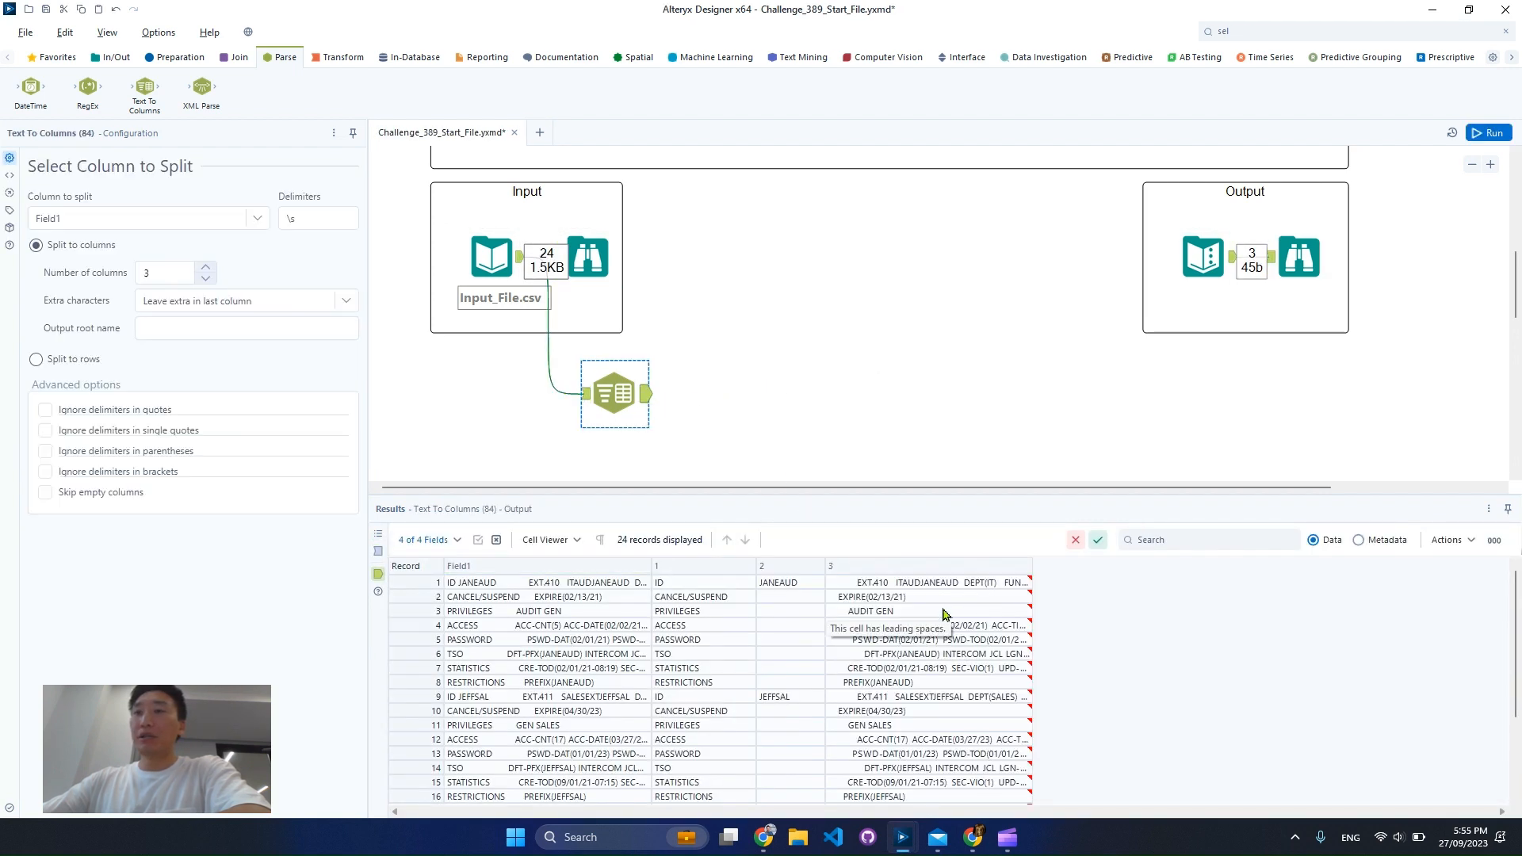
Examine the split output, comparing the labels in column 1 with the user IDs in column 2 on the ID rows
drag(705, 598, 719, 729)
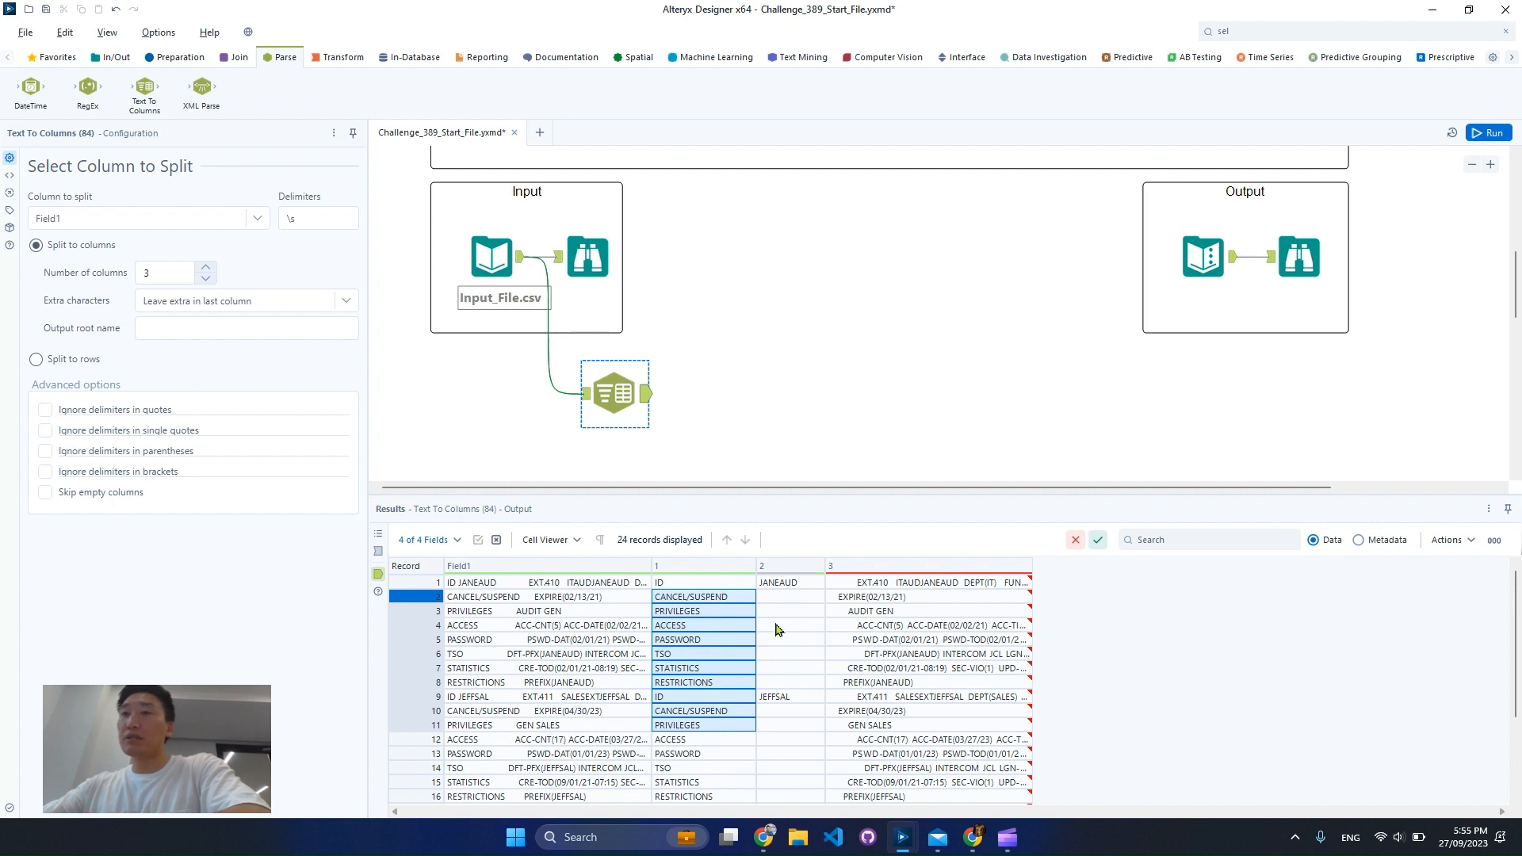
click(733, 584)
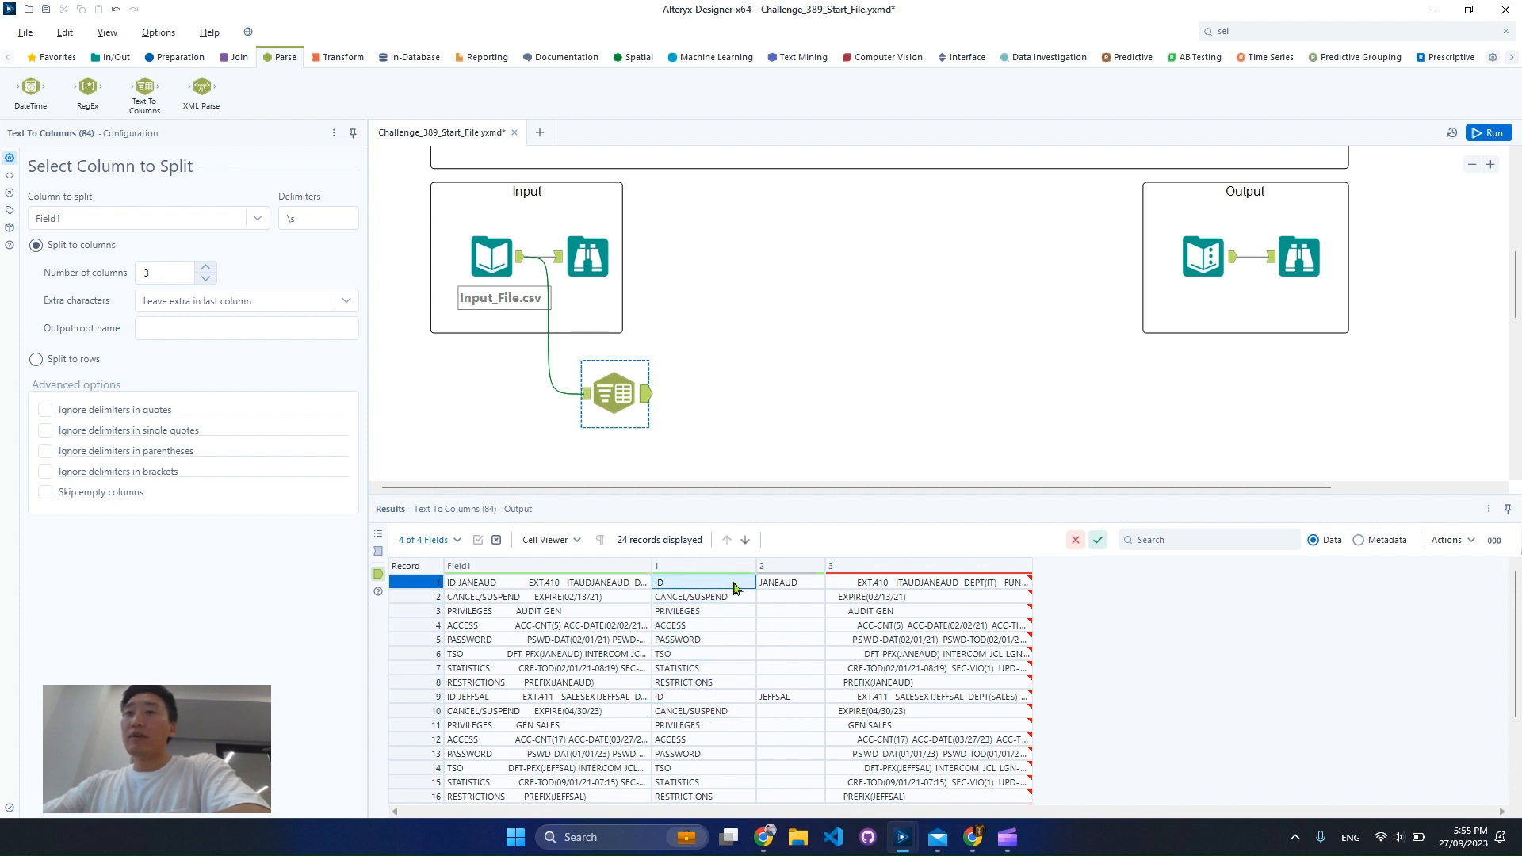
click(695, 697)
click(778, 697)
scroll(793, 718, down, 3)
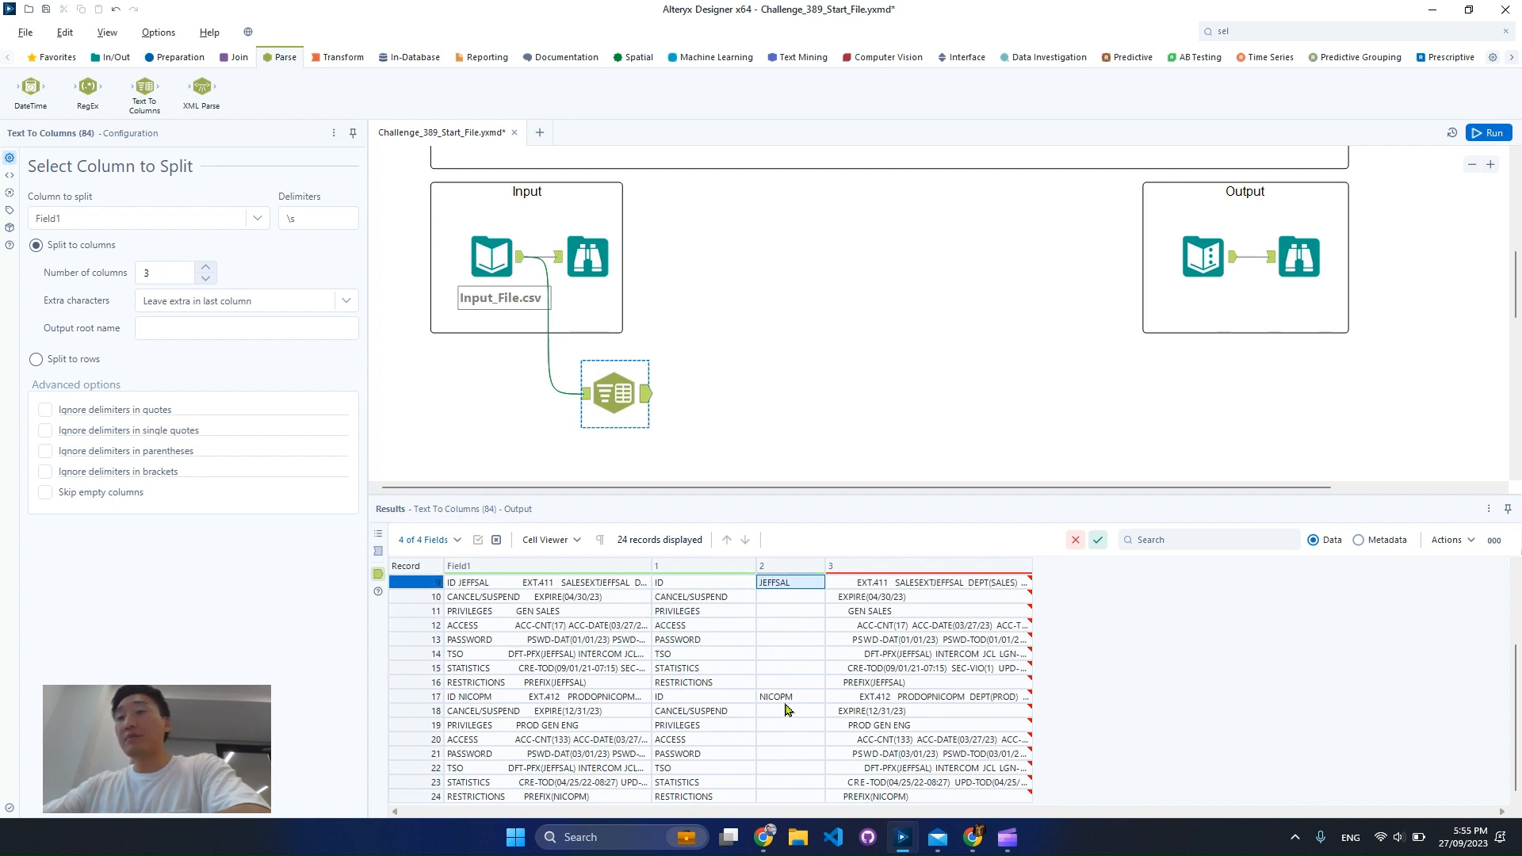
Examine the split output, comparing the details in column 3 and the labels in column 1 with the blank column 2 cells below the first user ID
scroll(794, 714, up, 3)
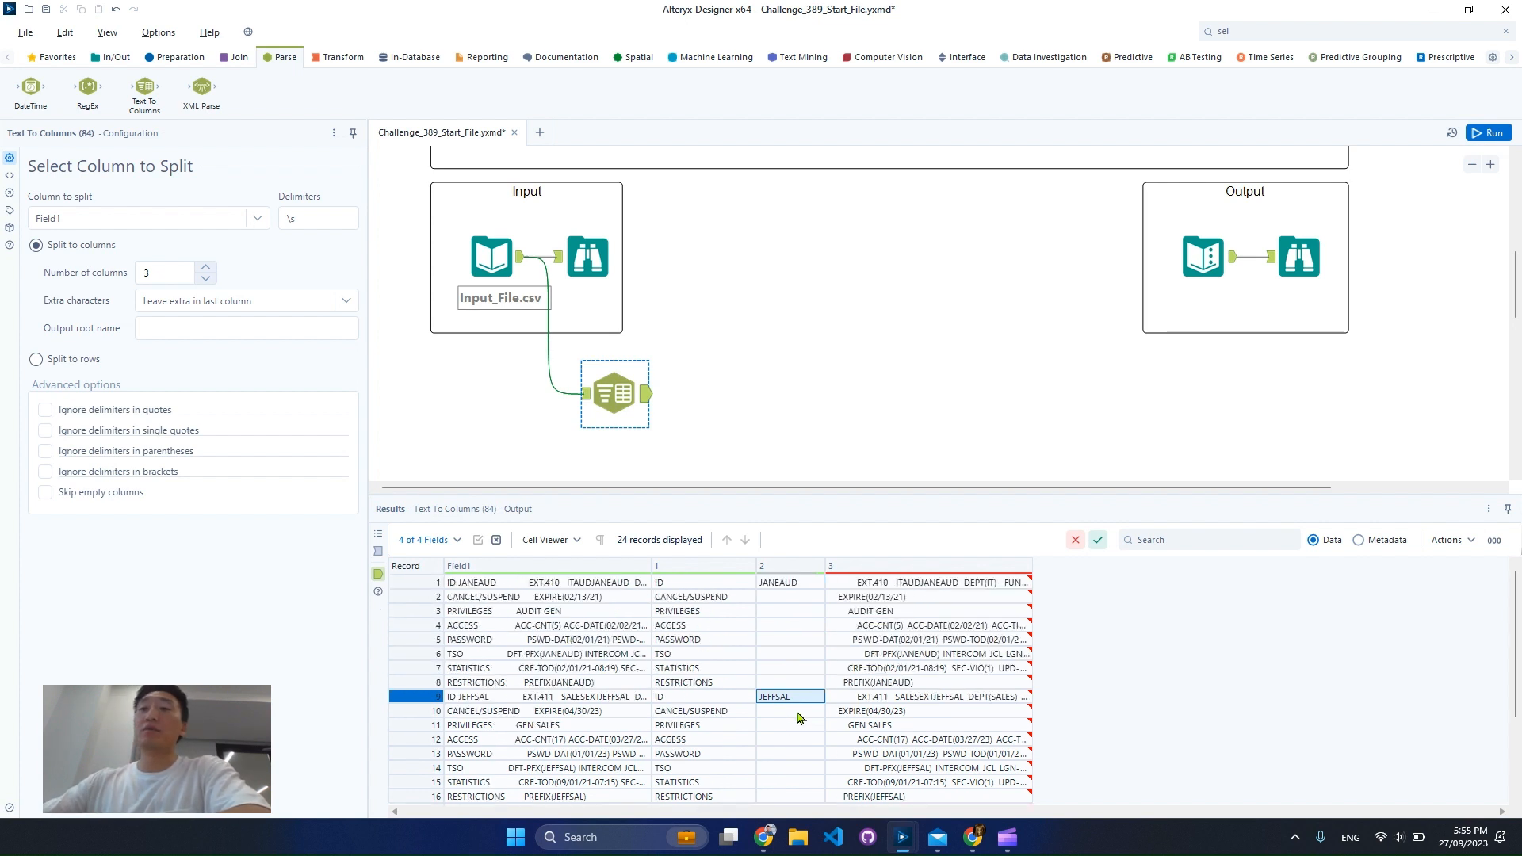
drag(979, 582, 980, 730)
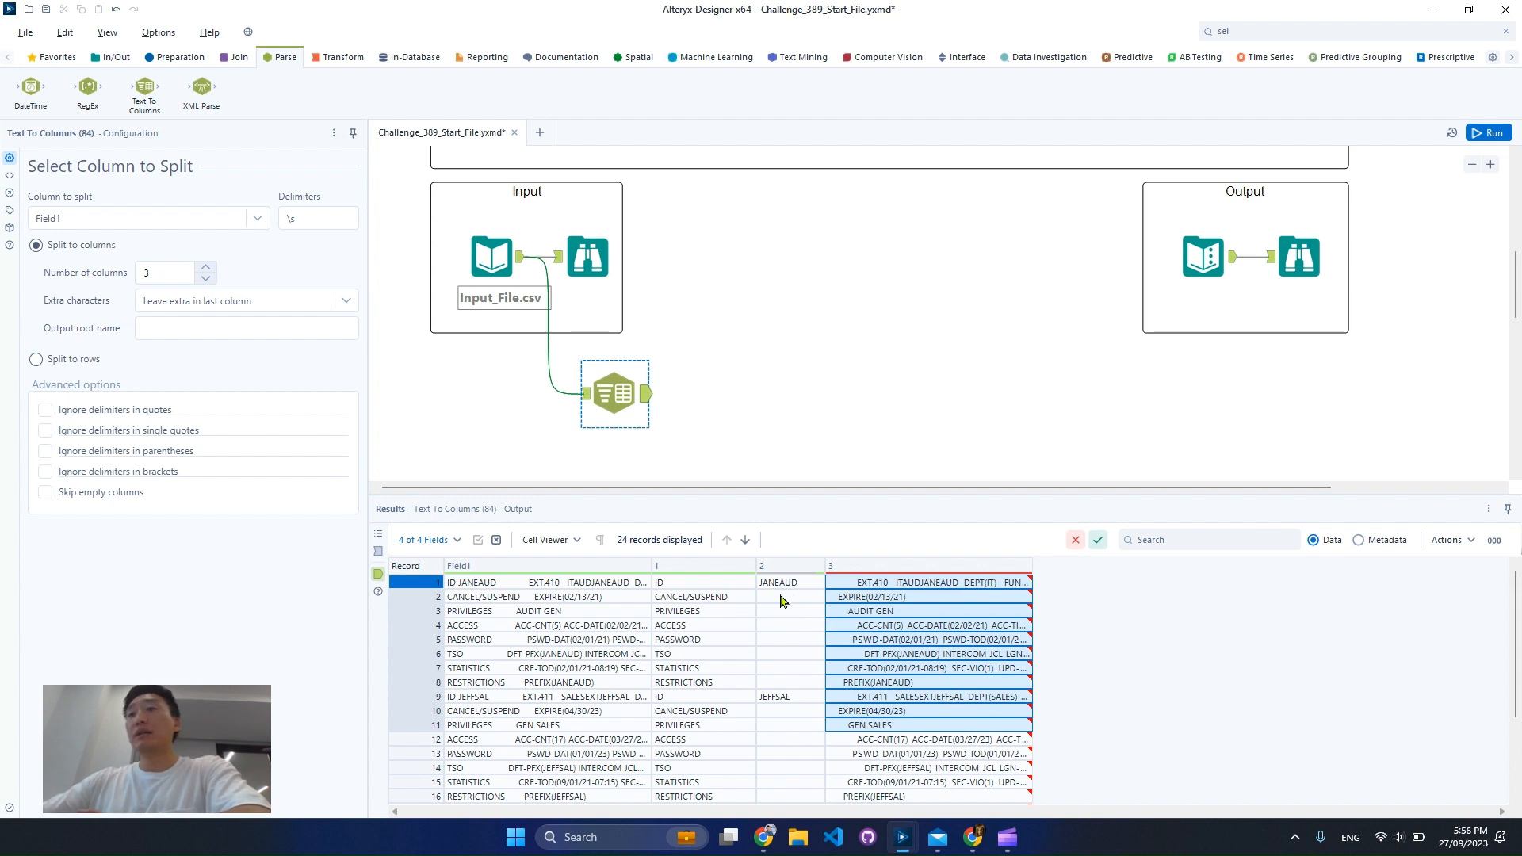
drag(781, 588, 730, 687)
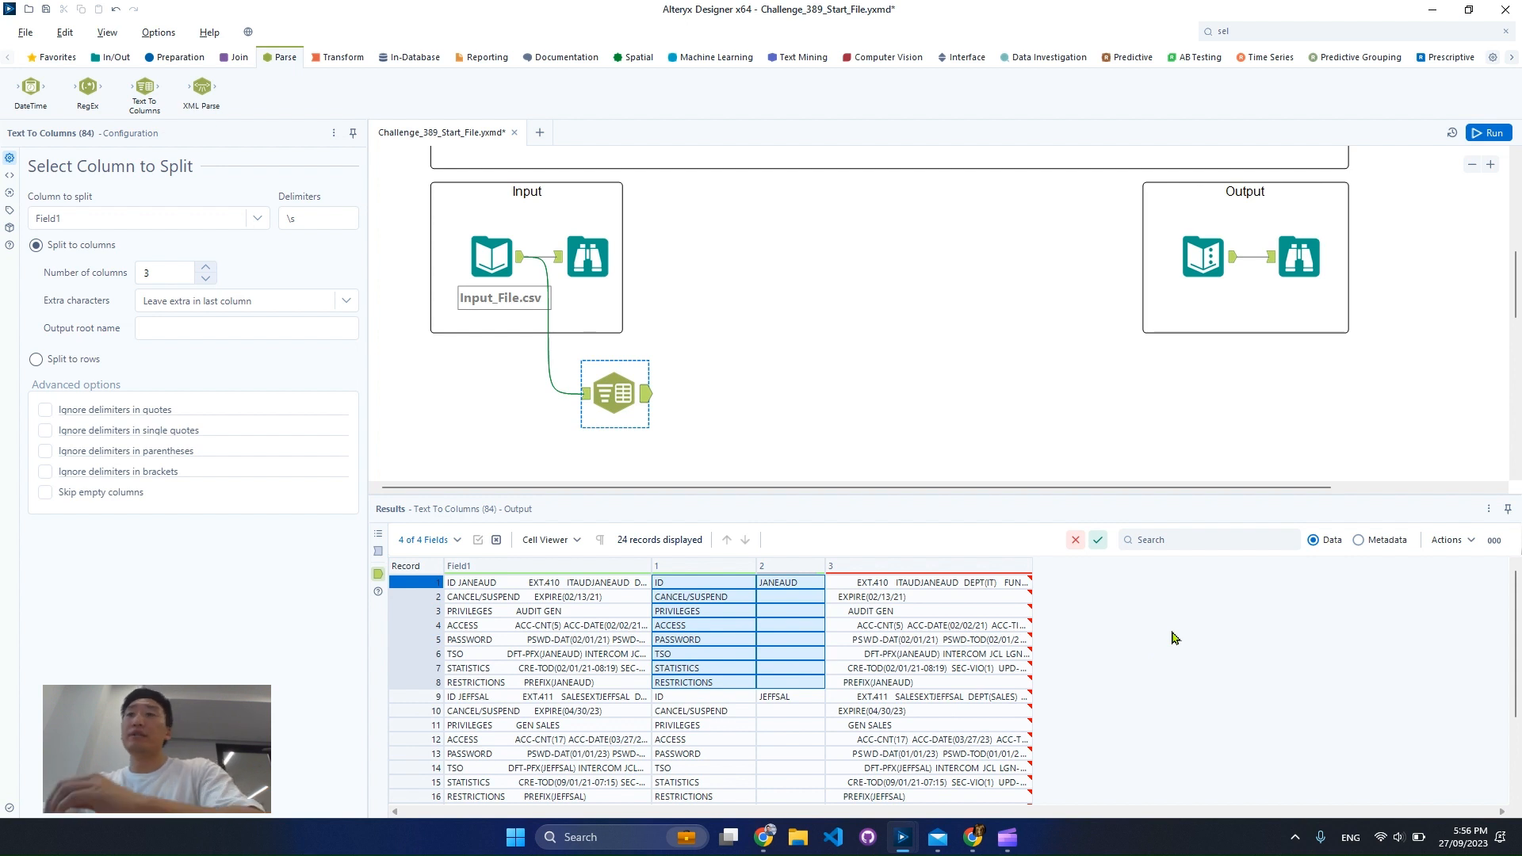
click(798, 602)
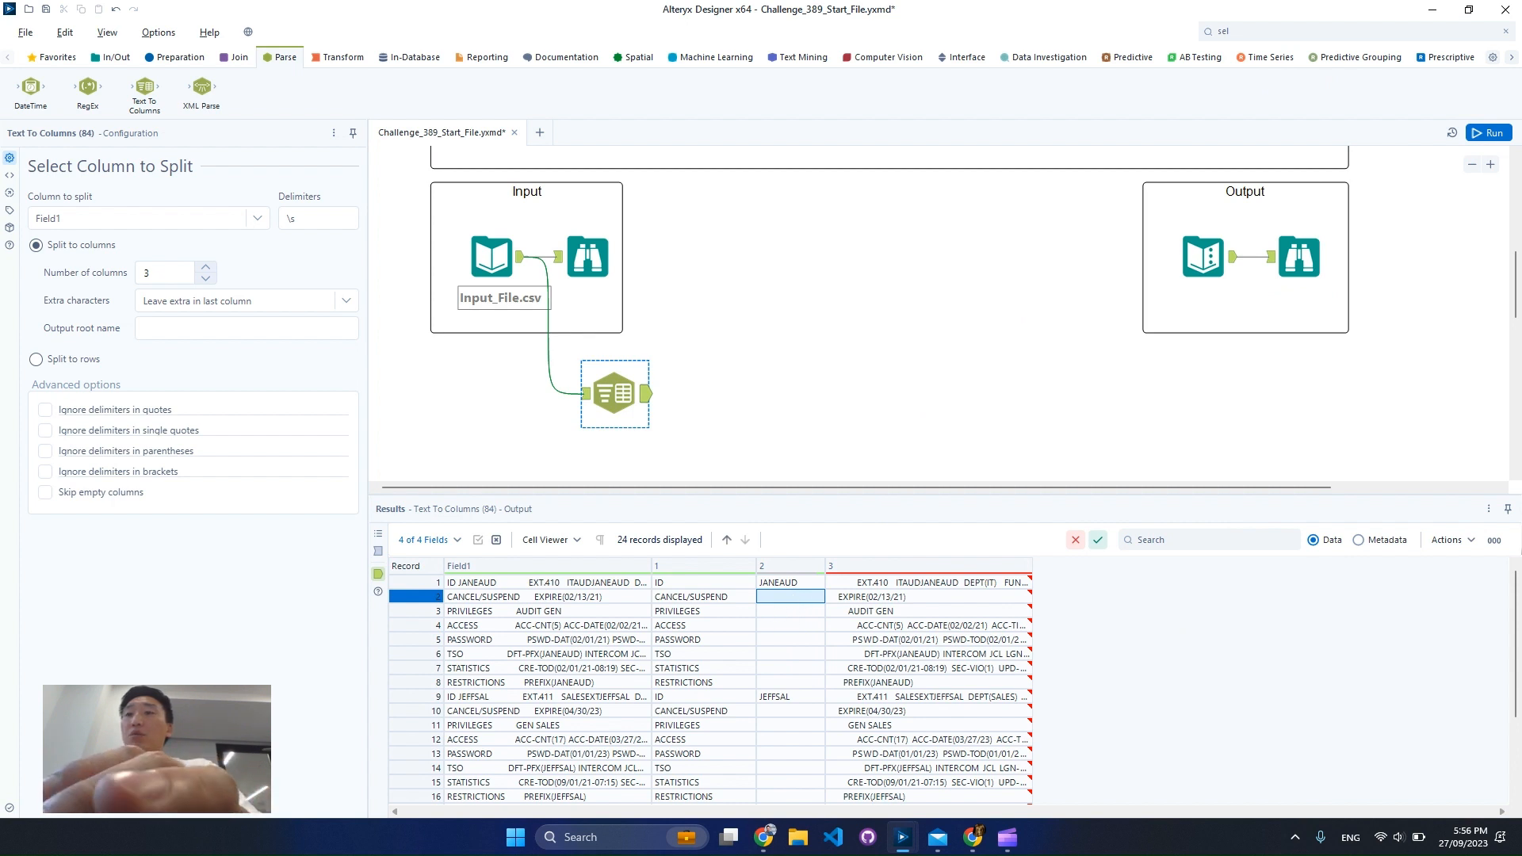
mouse_move(753, 586)
mouse_down()
mouse_move(848, 697)
mouse_move(834, 696)
mouse_up()
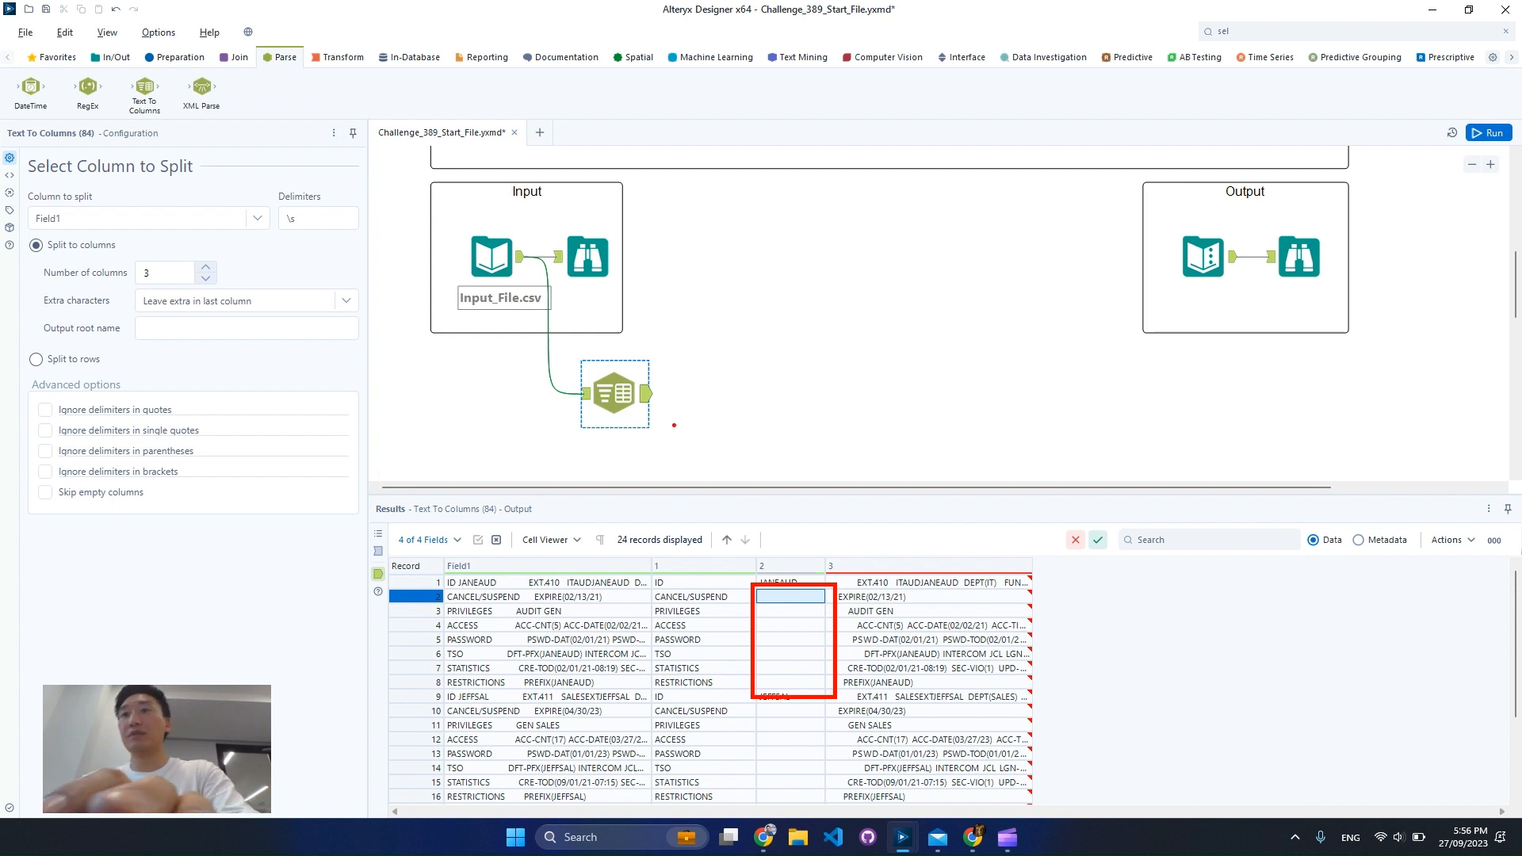
Find the Multi-Row Formula tool by searching for "multi" and add it after the Text To Columns tool
click(1275, 32)
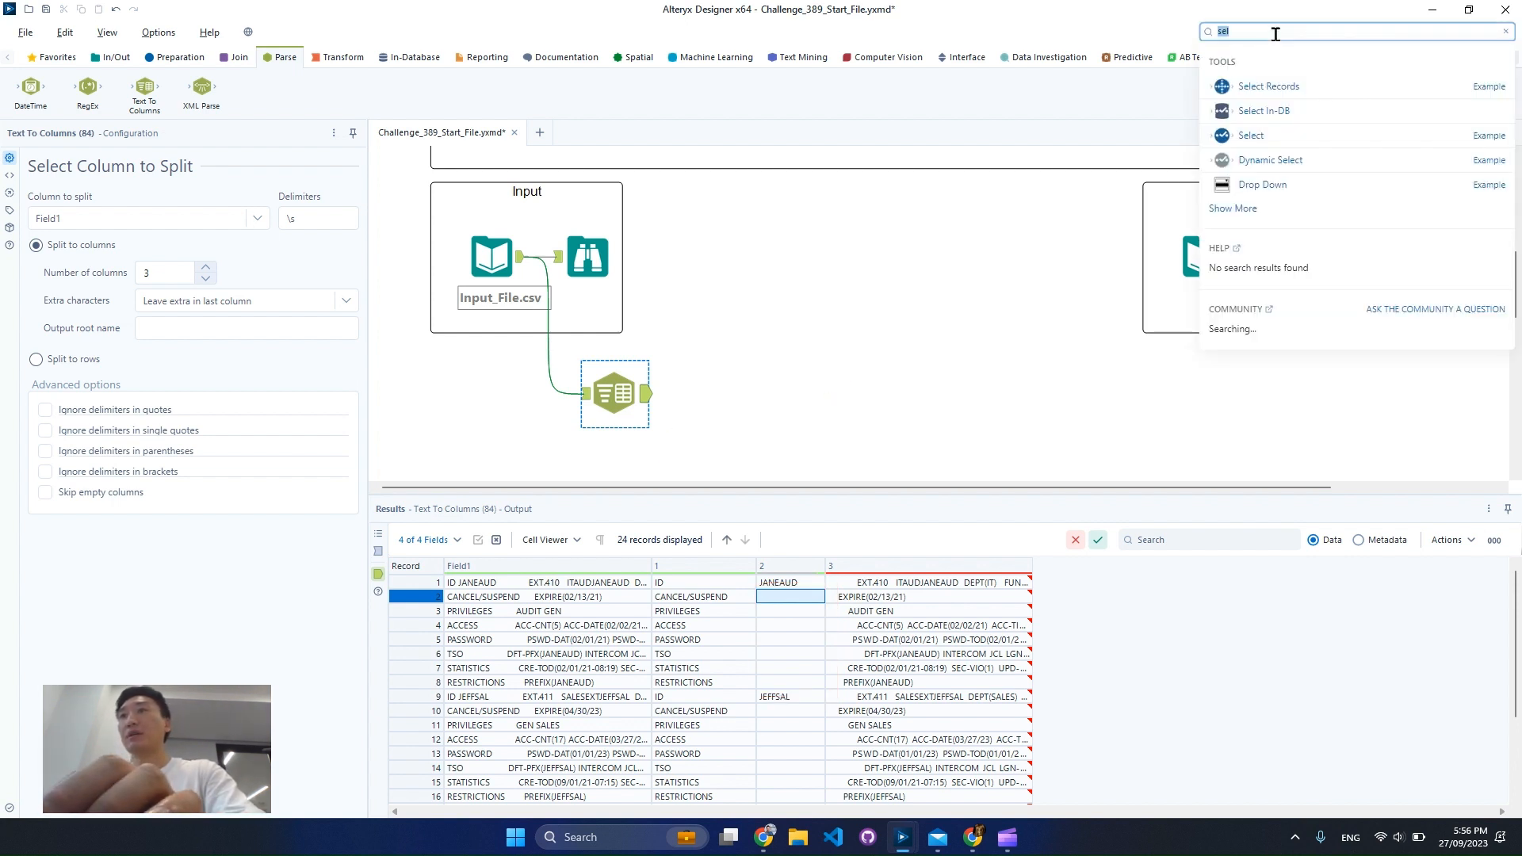
text(mu)
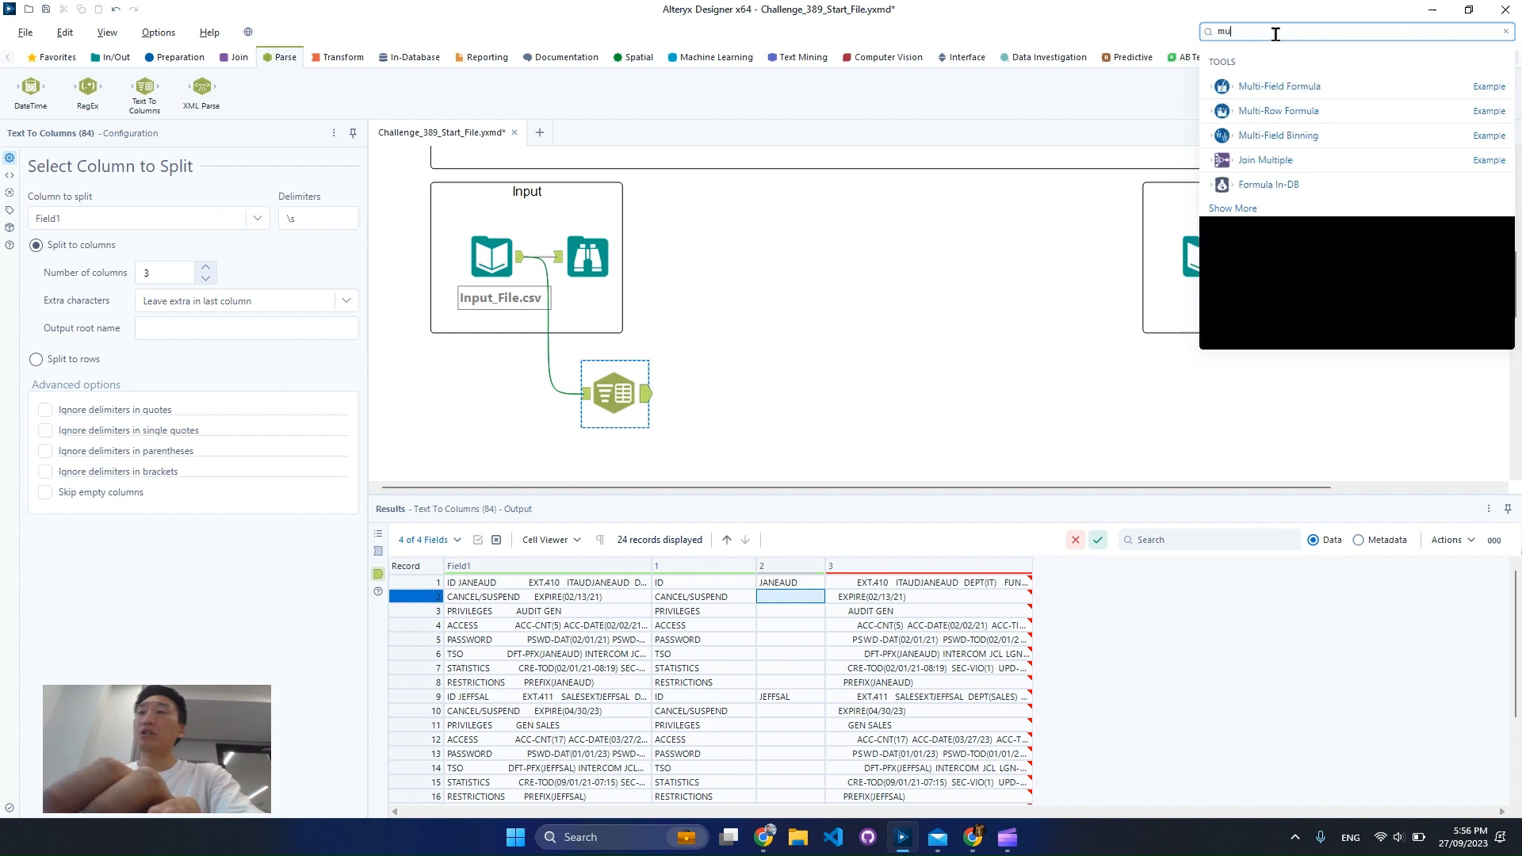
text(tl)
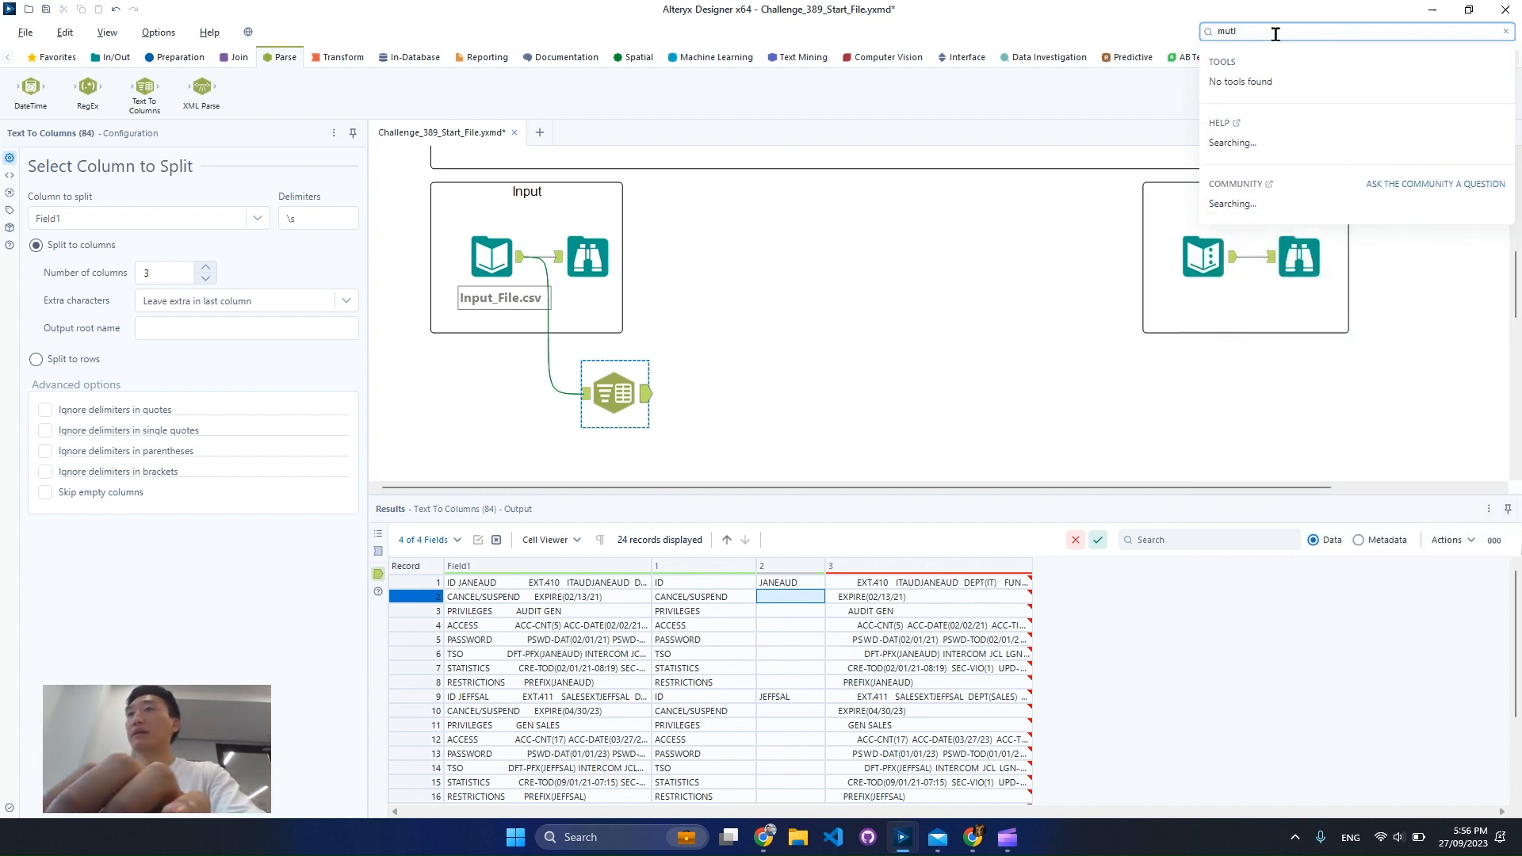
key(BackSpace)
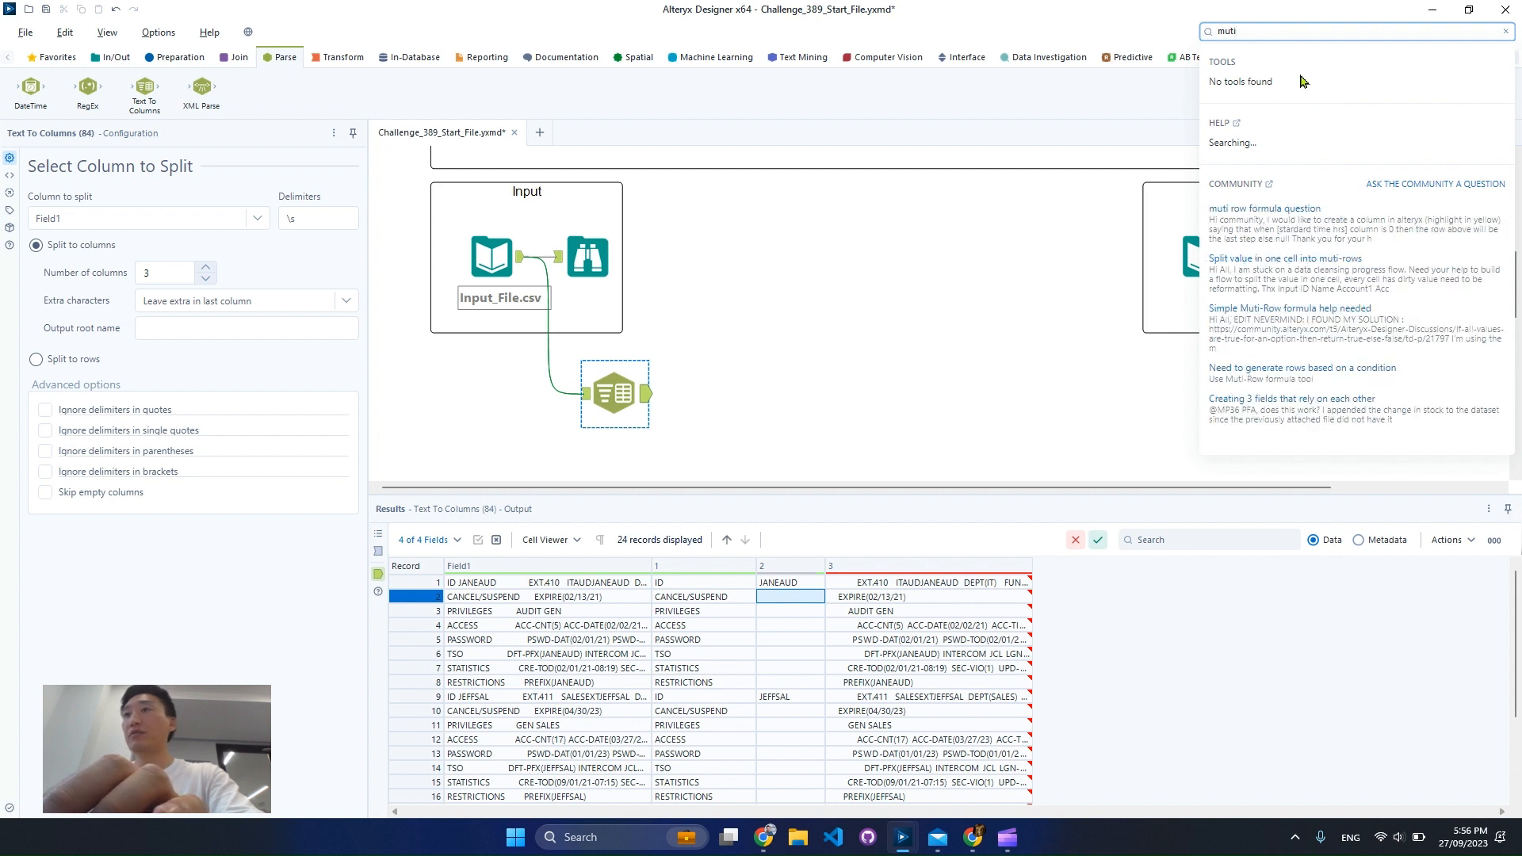
key(BackSpace)
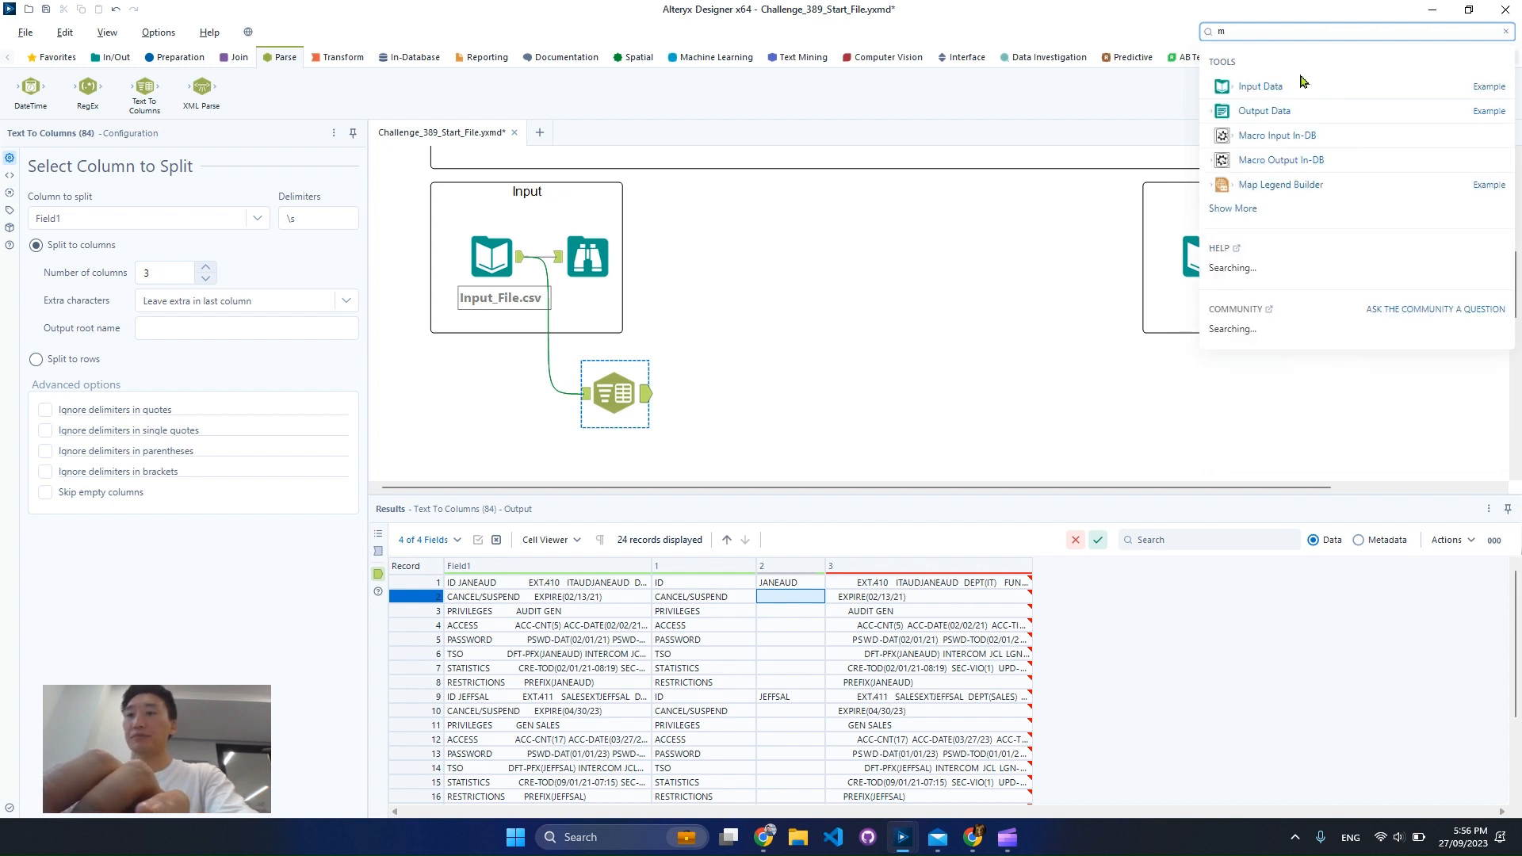
text(ulti)
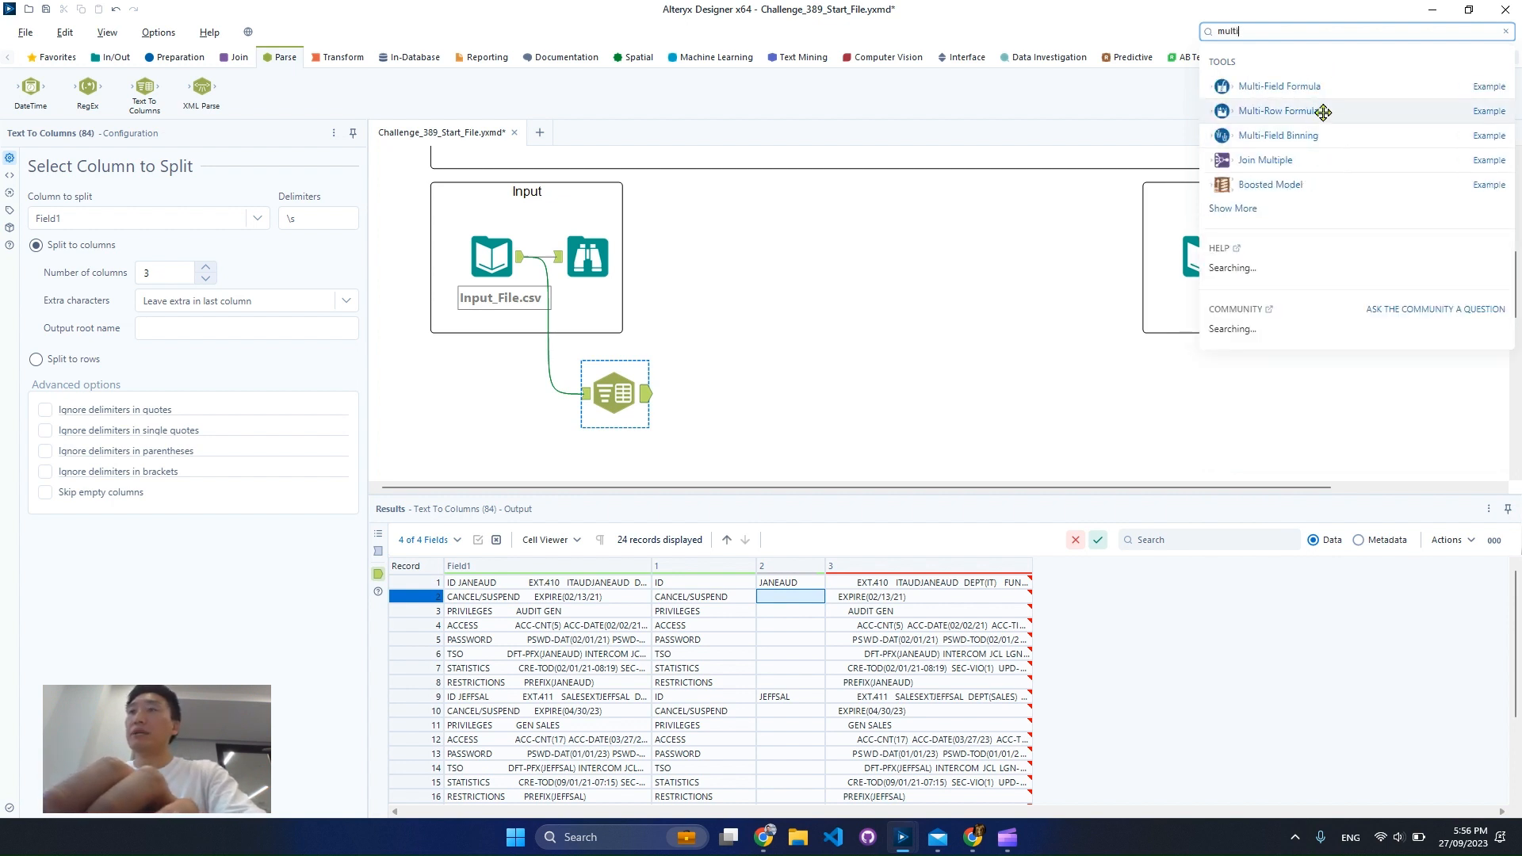
drag(1030, 273, 764, 420)
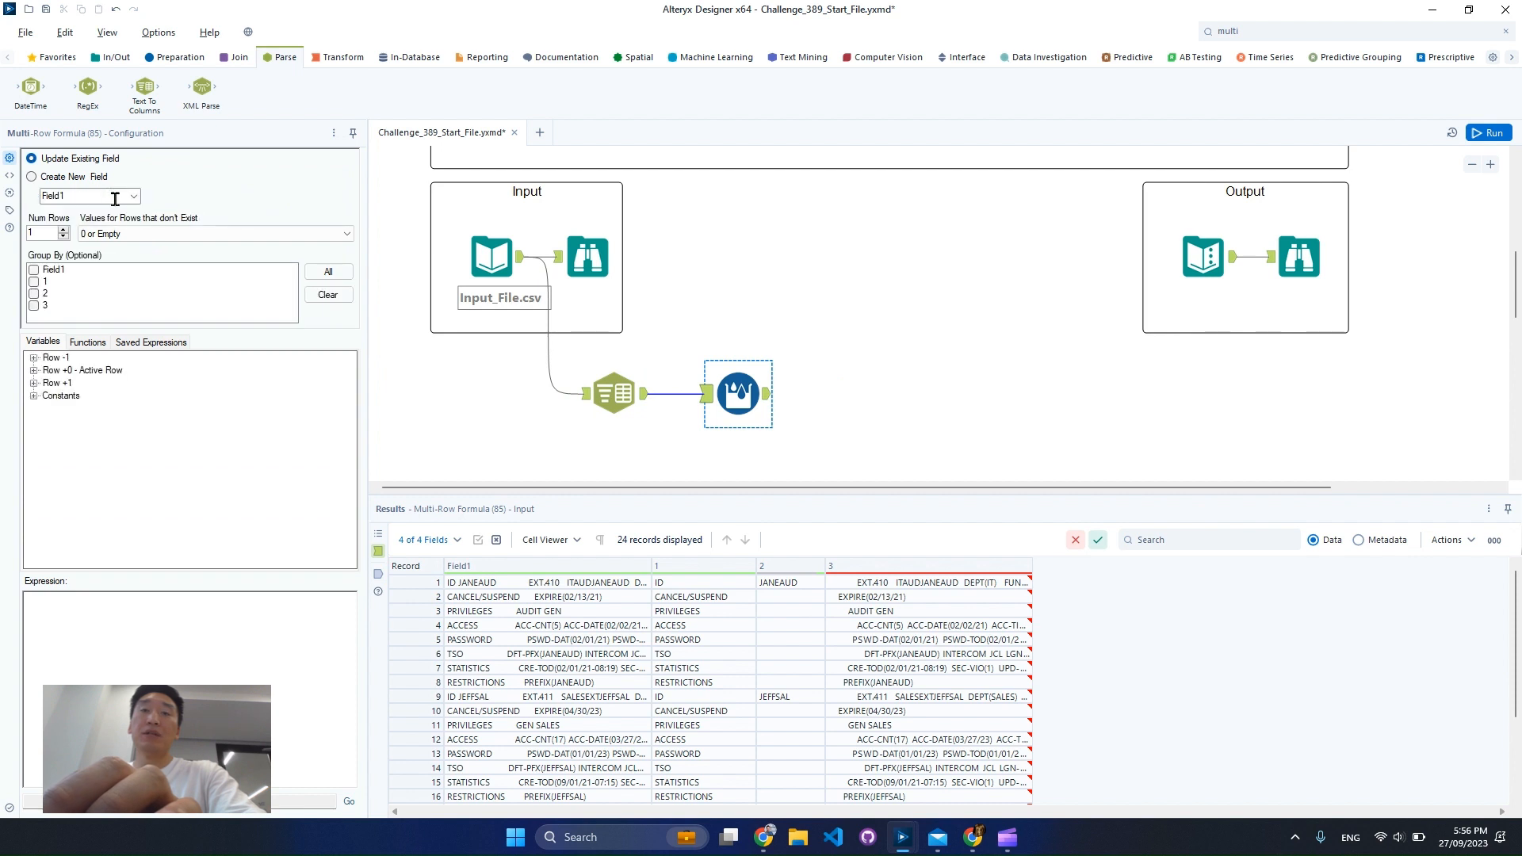
Configure the Multi-Row Formula to update existing field 2, keeping 0 or Empty as the value for rows that don't exist
click(134, 196)
click(97, 231)
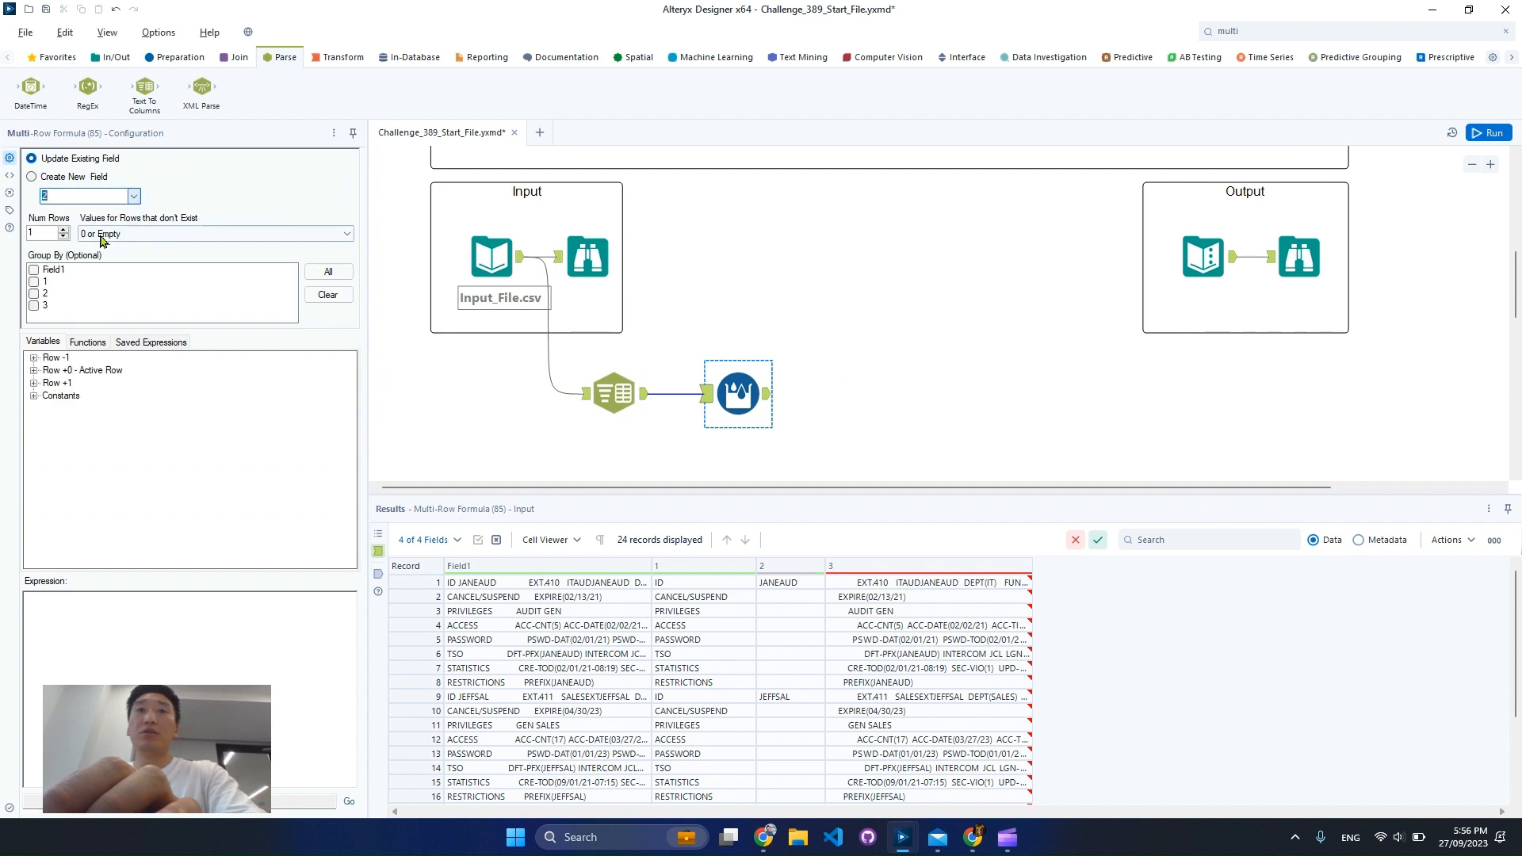
click(142, 234)
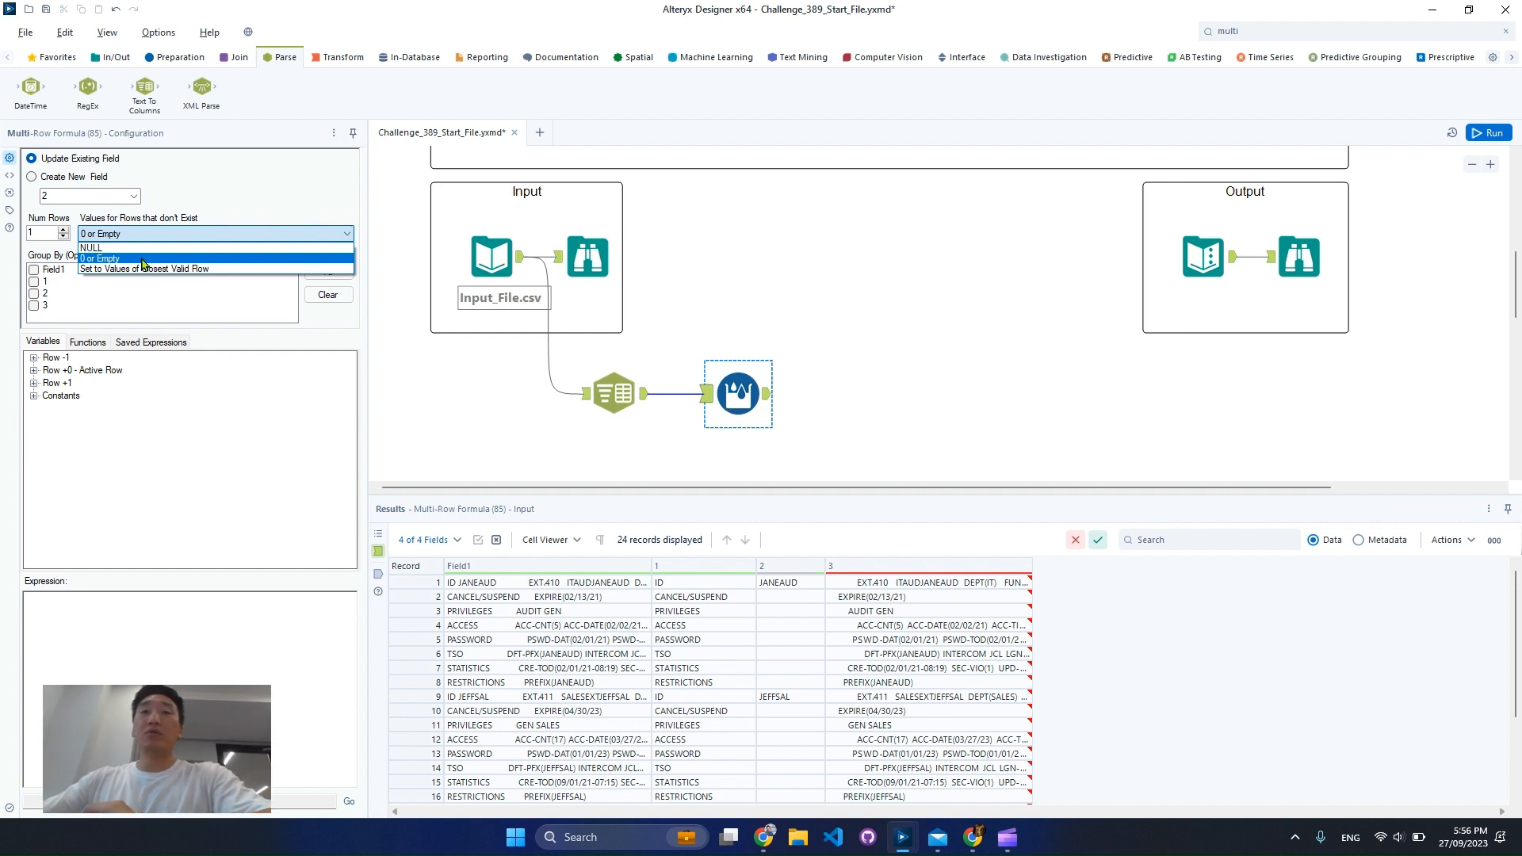
click(143, 260)
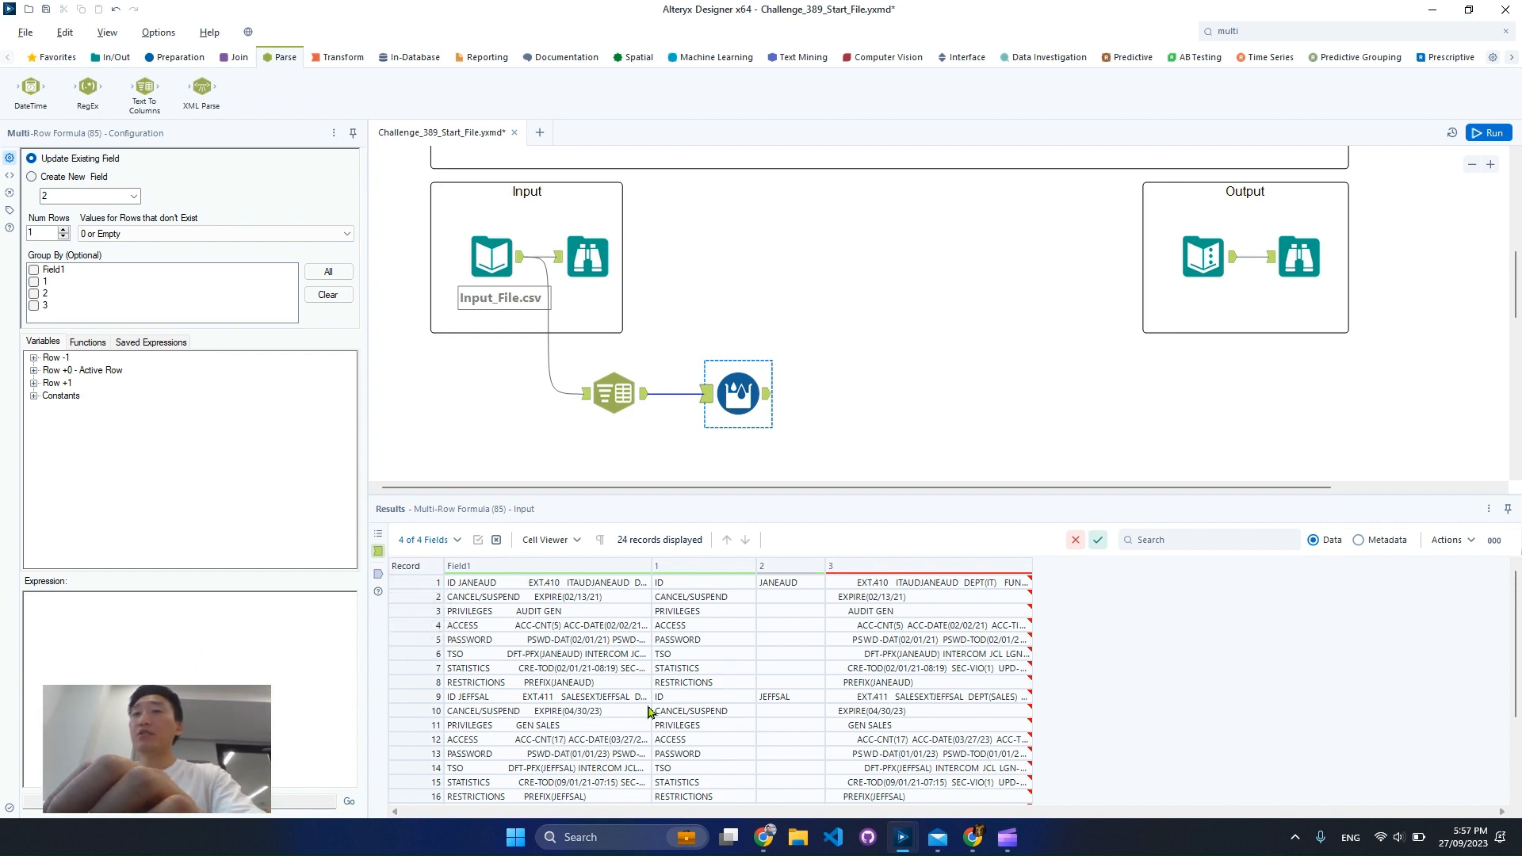
Examine the column 2 cells at the boundary between the first two users, comparing the blank rows with the rows holding user IDs
drag(426, 691, 427, 709)
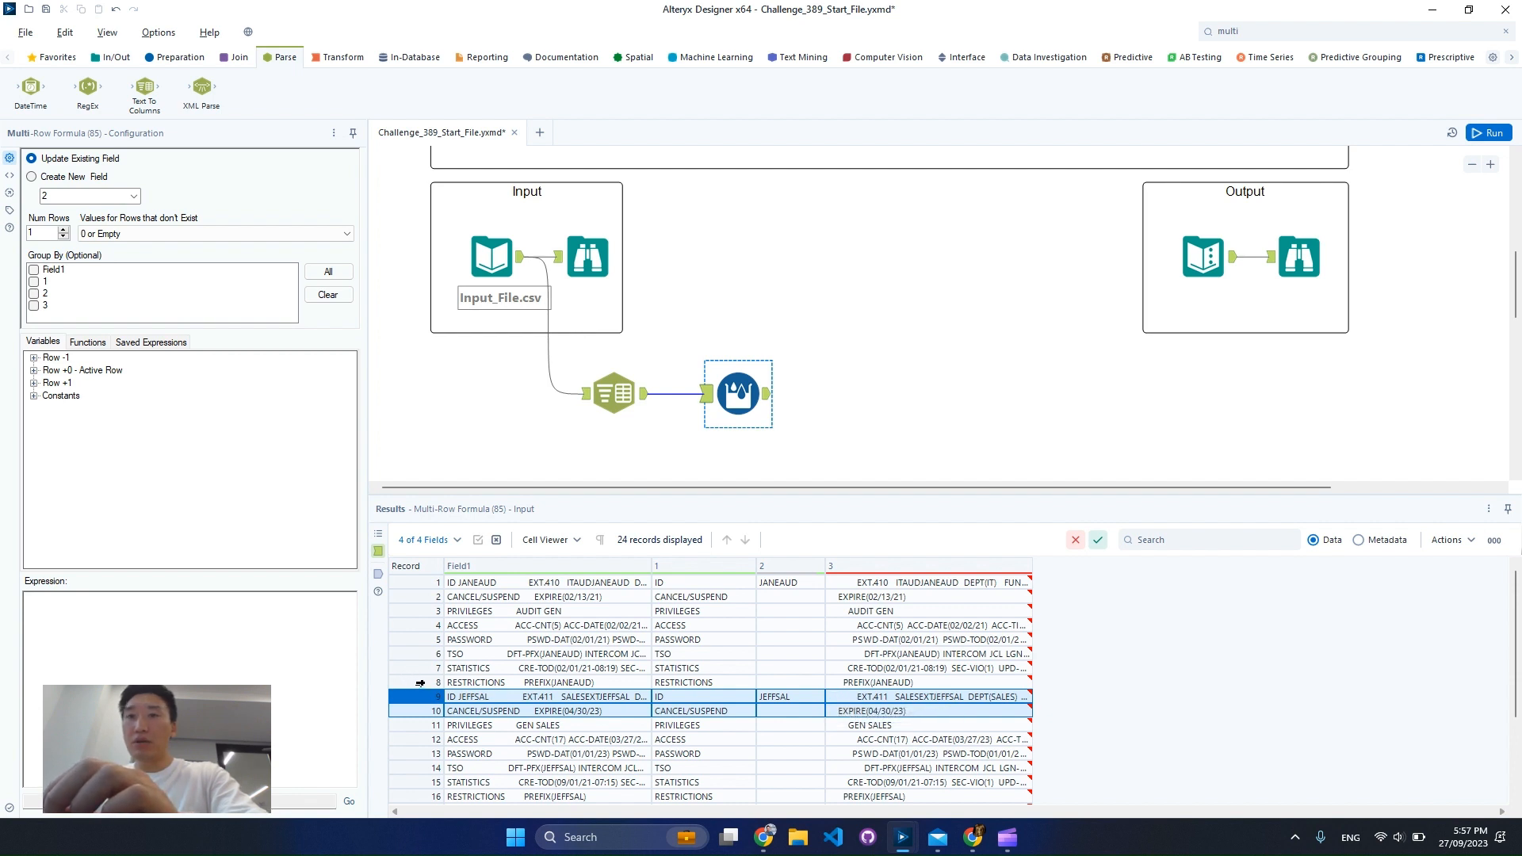
drag(420, 682, 426, 696)
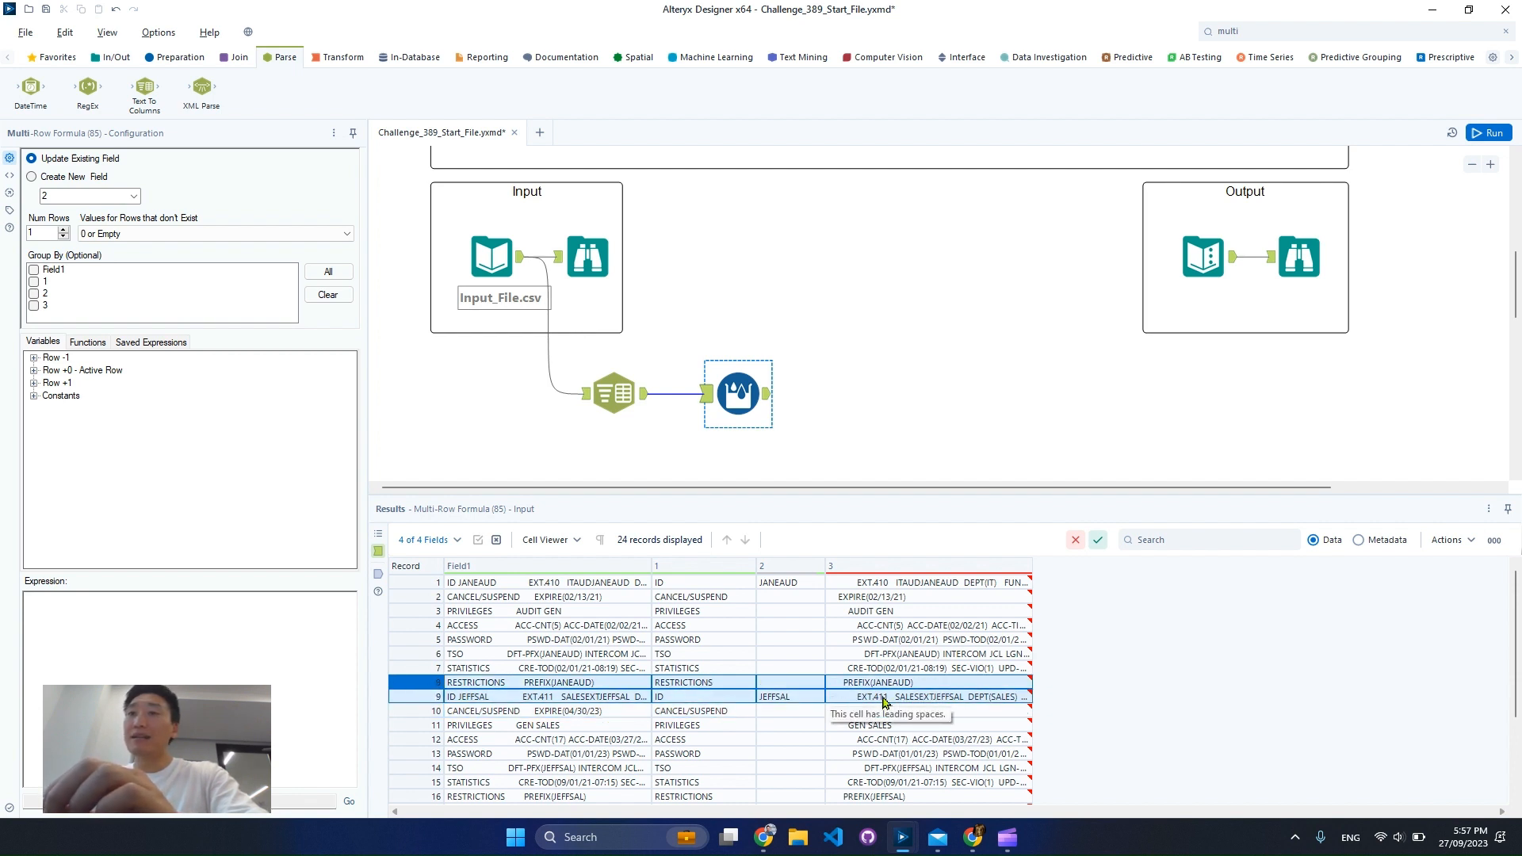
key(ctrl+2)
mouse_move(718, 650)
mouse_down()
mouse_move(810, 720)
mouse_move(841, 723)
mouse_up()
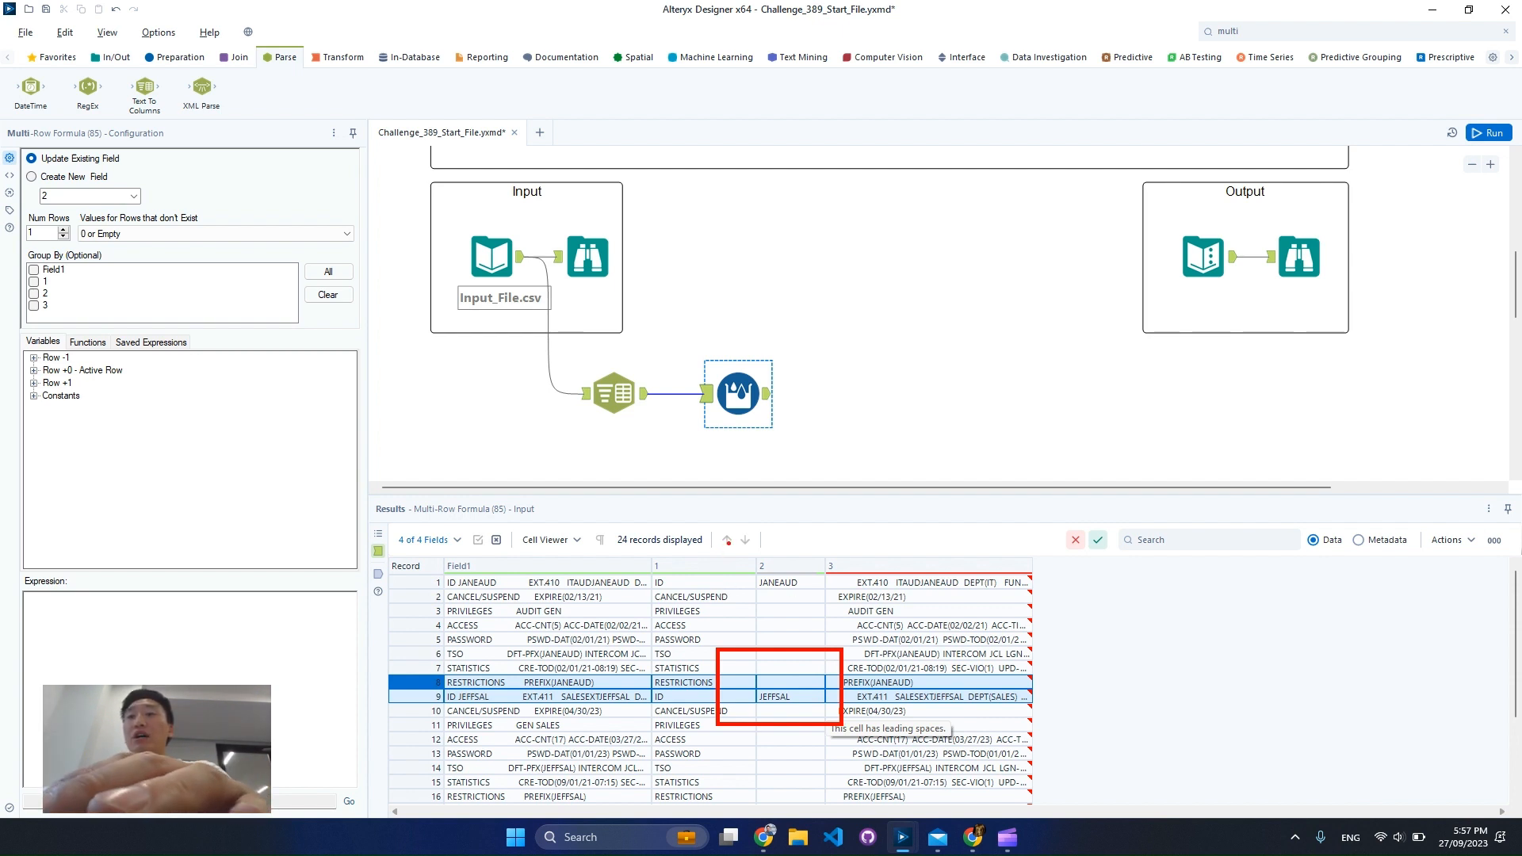
drag(741, 532, 851, 603)
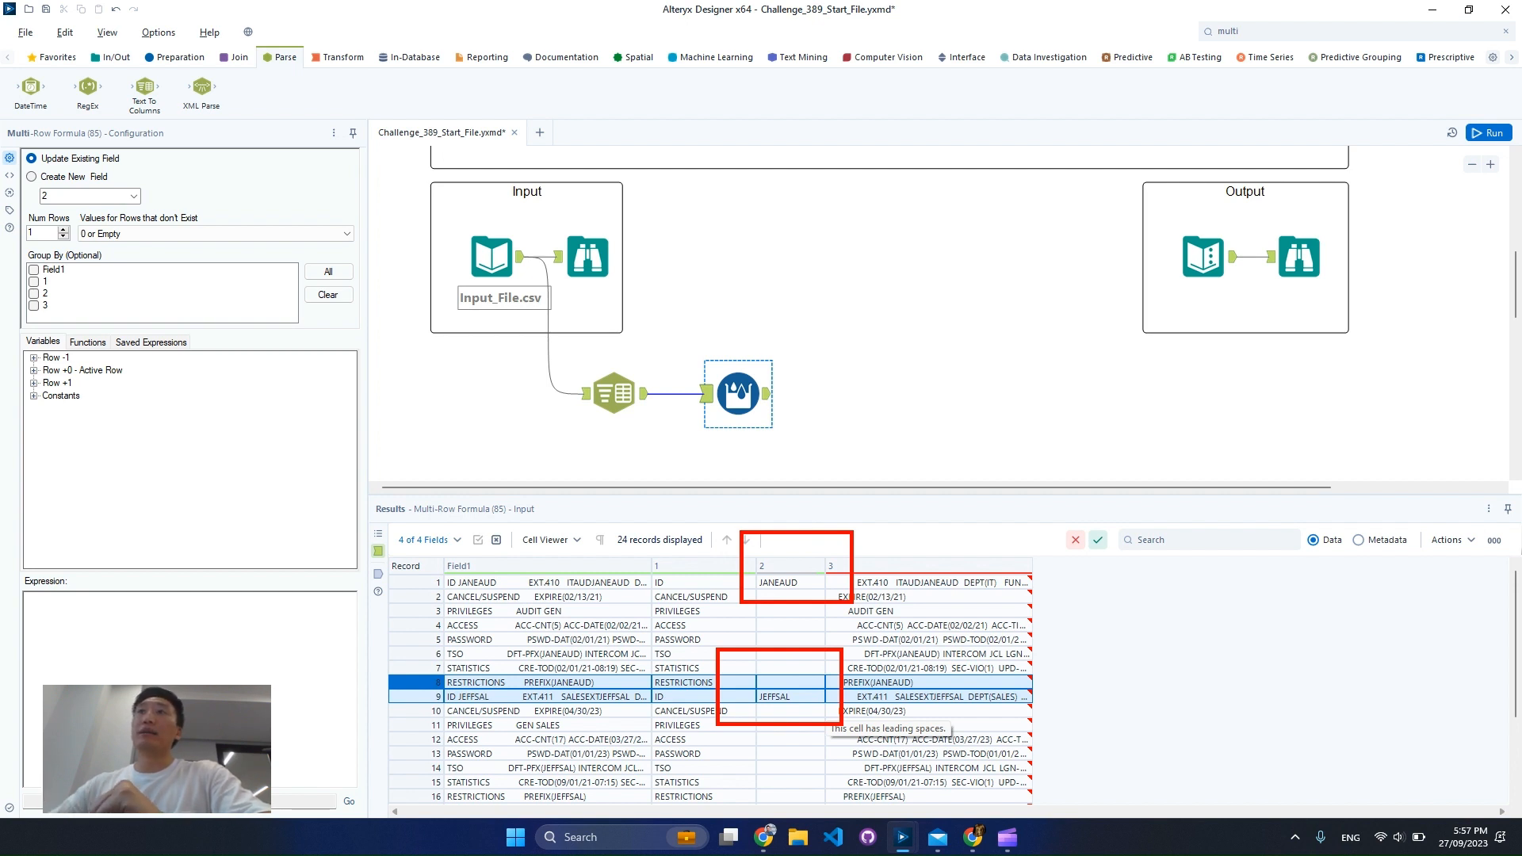
key(Escape)
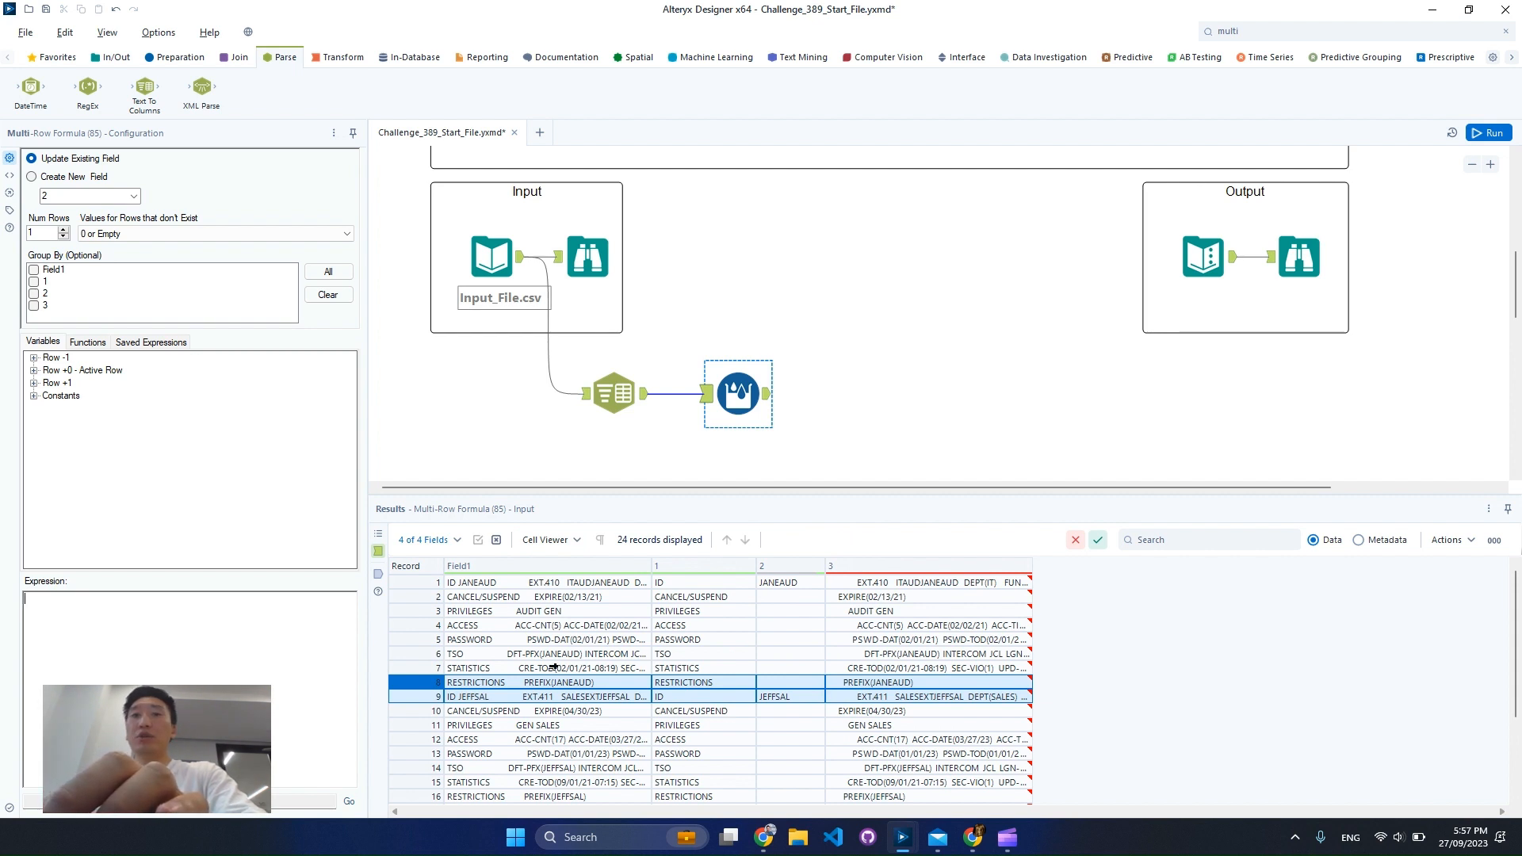
click(779, 683)
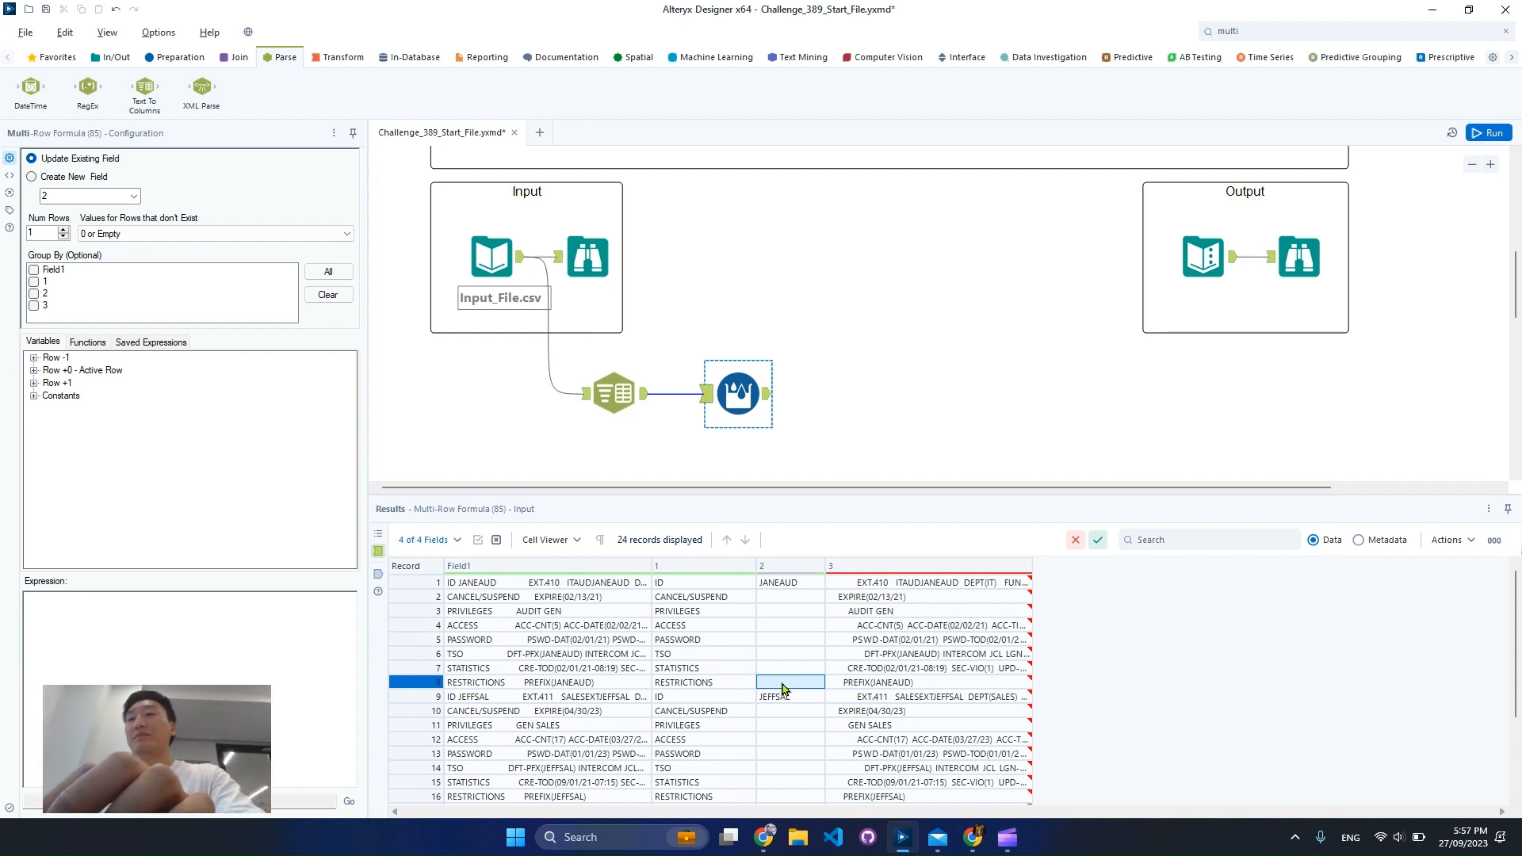
click(789, 673)
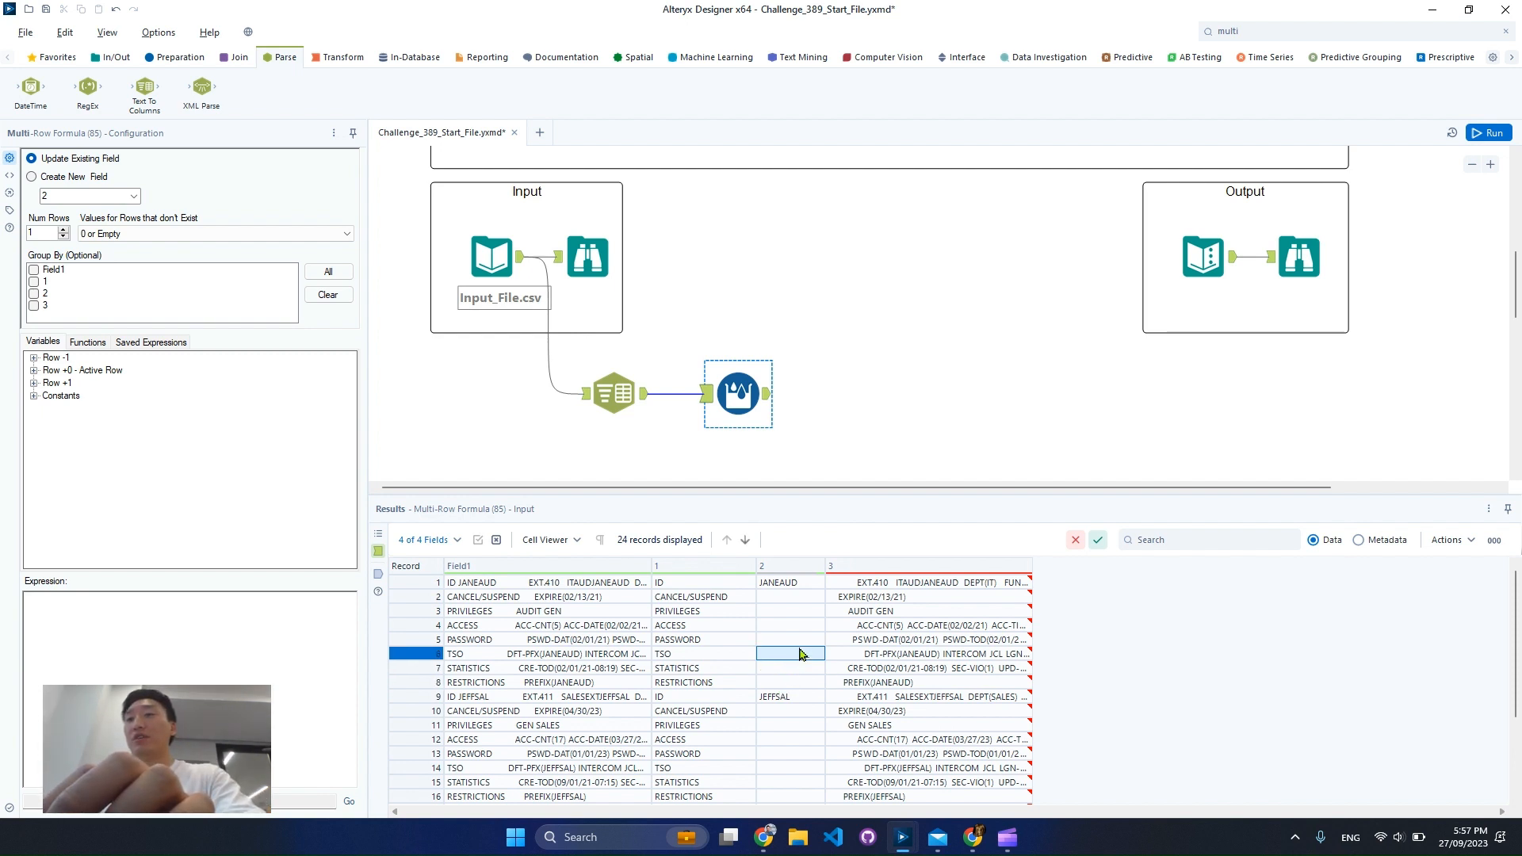
click(797, 584)
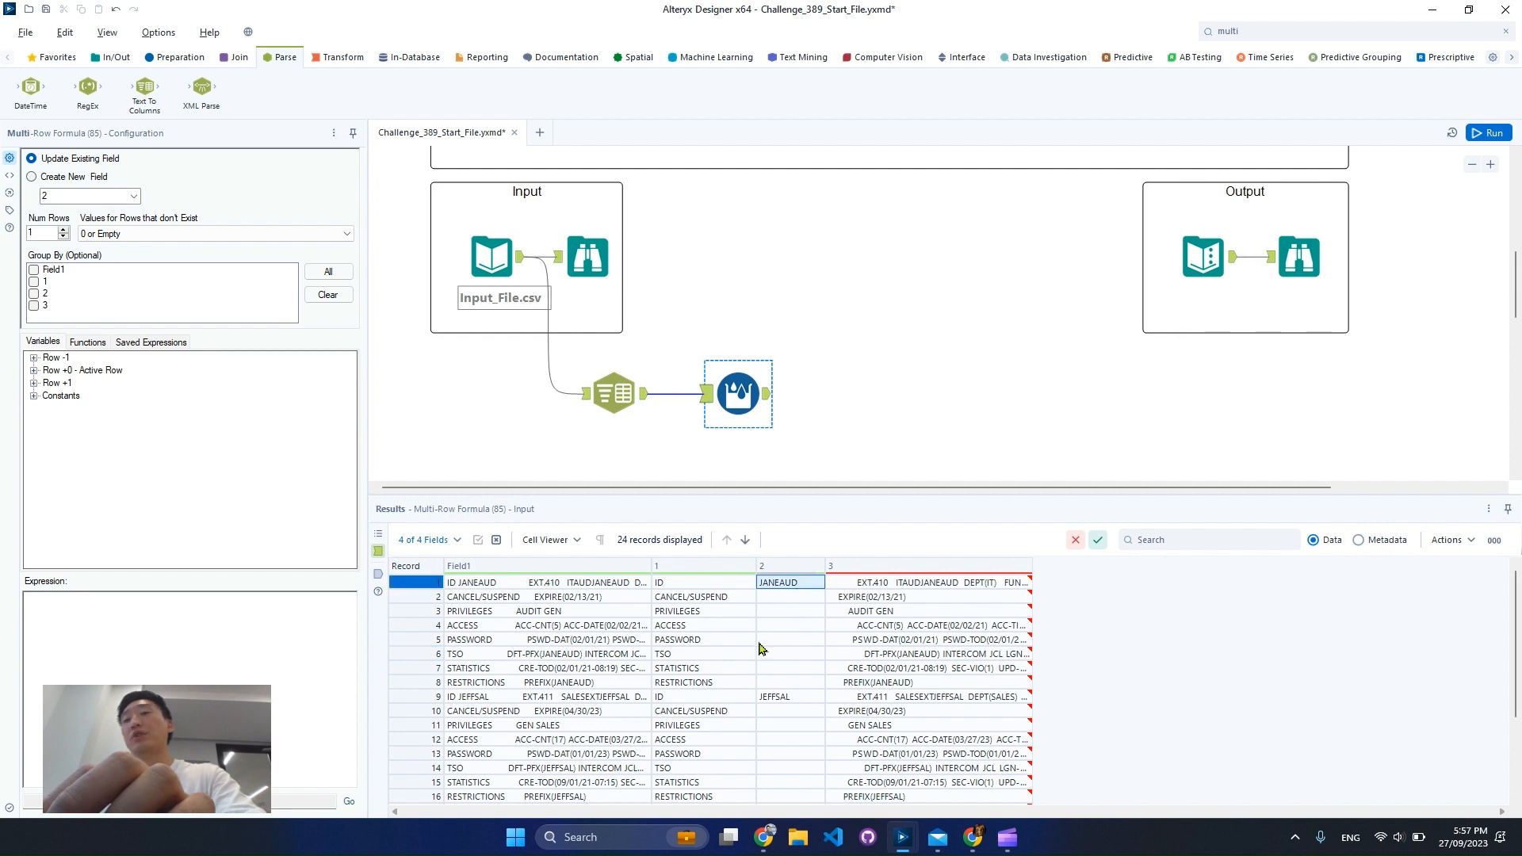
Begin the Multi-Row Formula expression with iif(isempty([2]), to test whether the active row's field 2 is empty
click(253, 615)
text(iif()
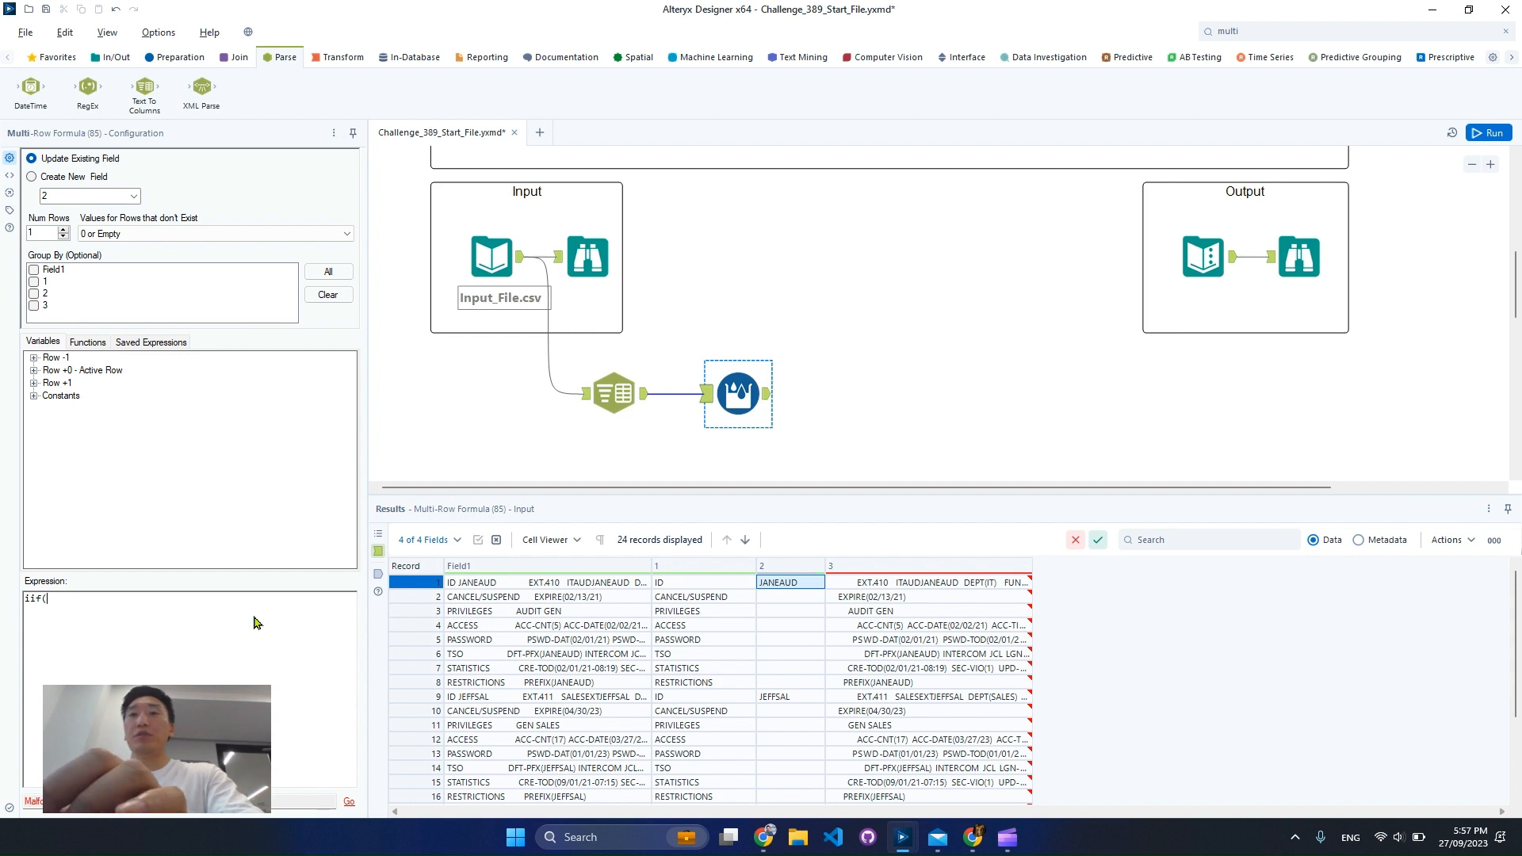
click(776, 600)
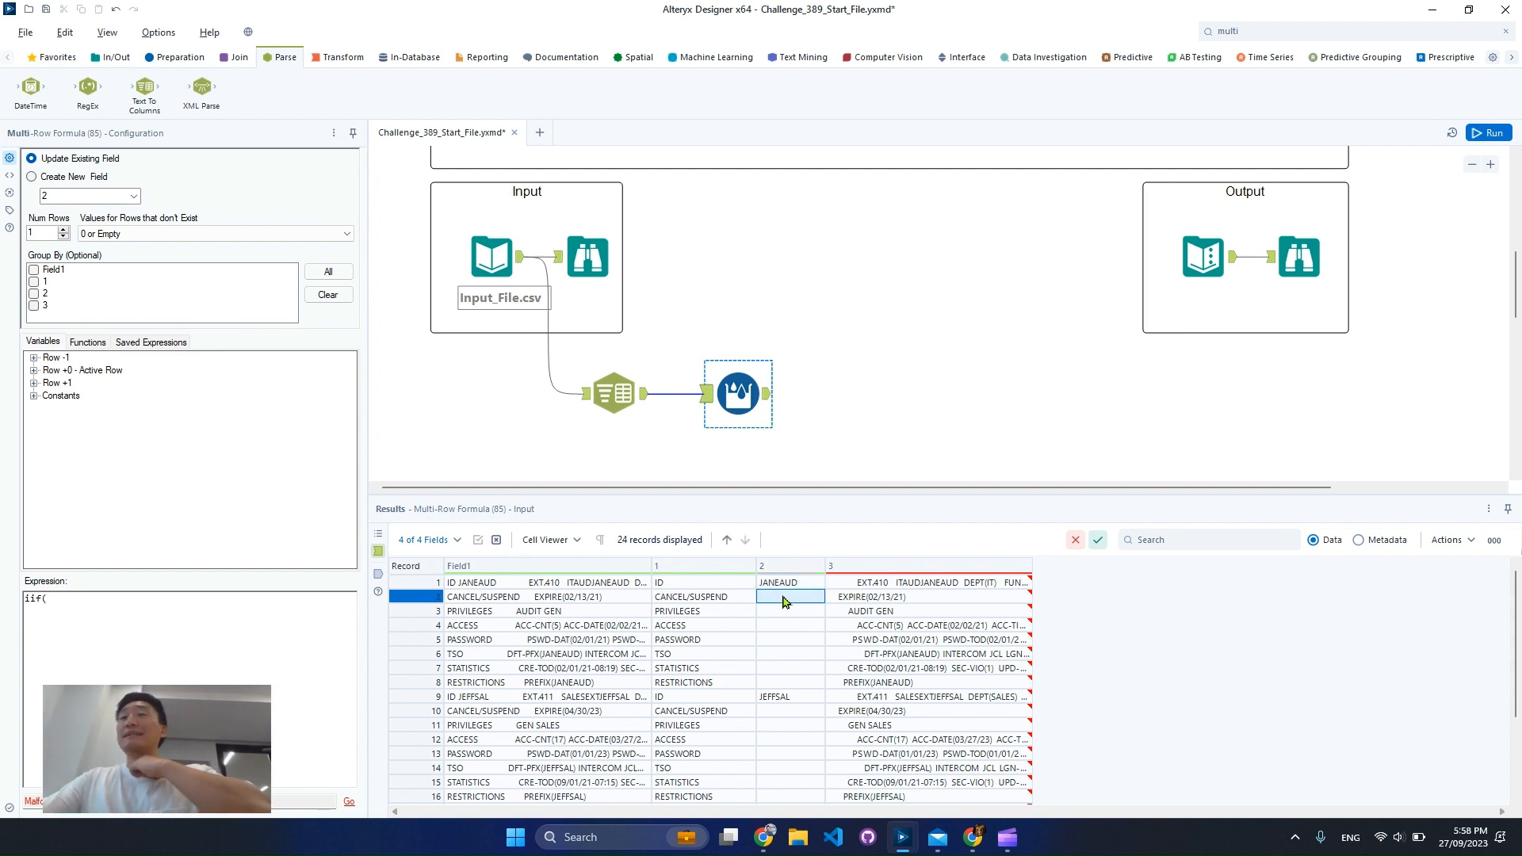
click(193, 659)
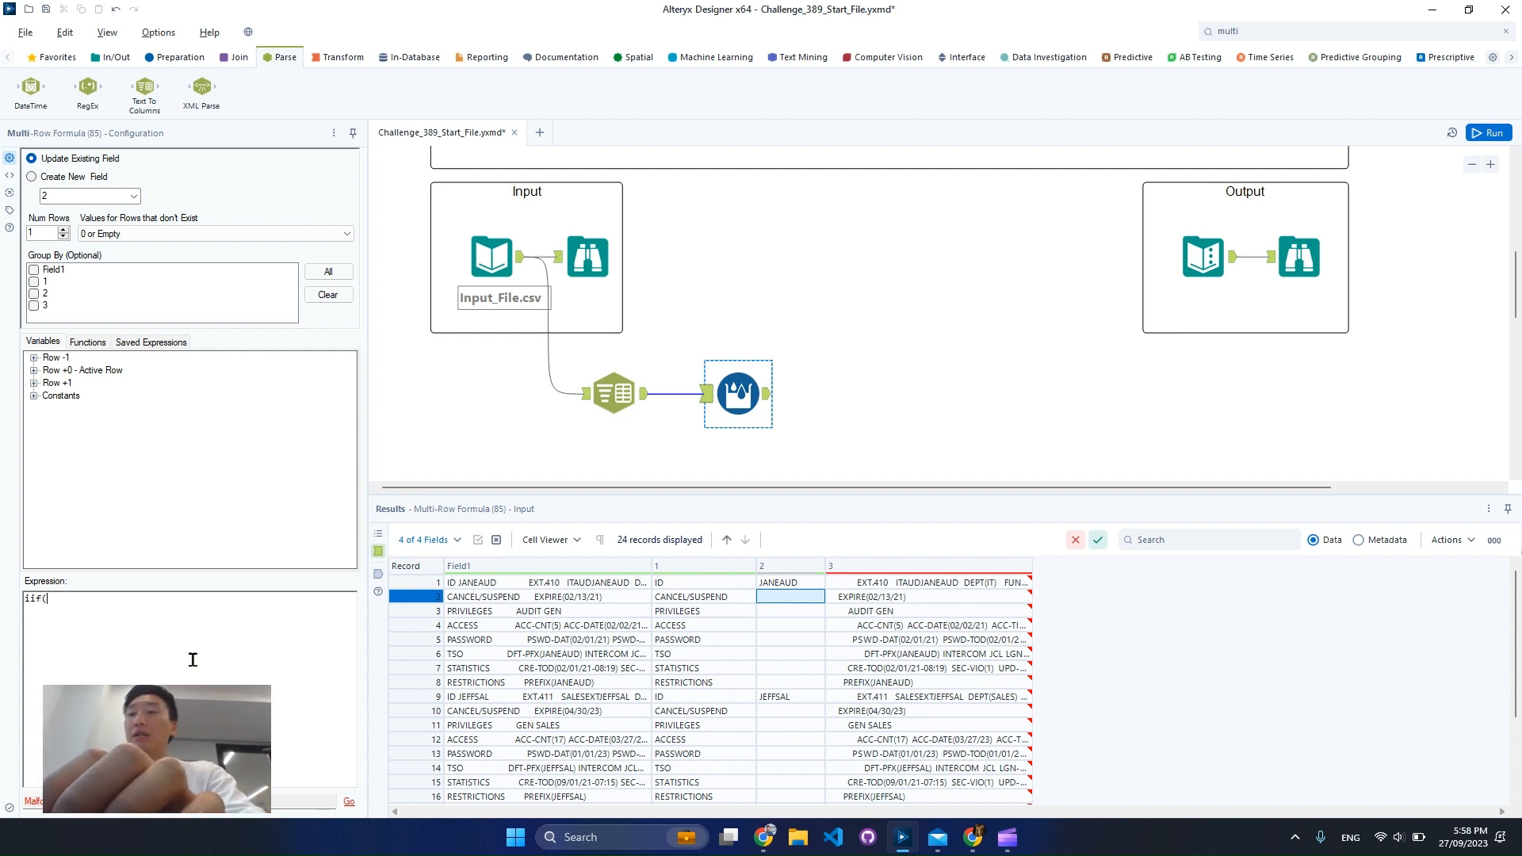
text(isem)
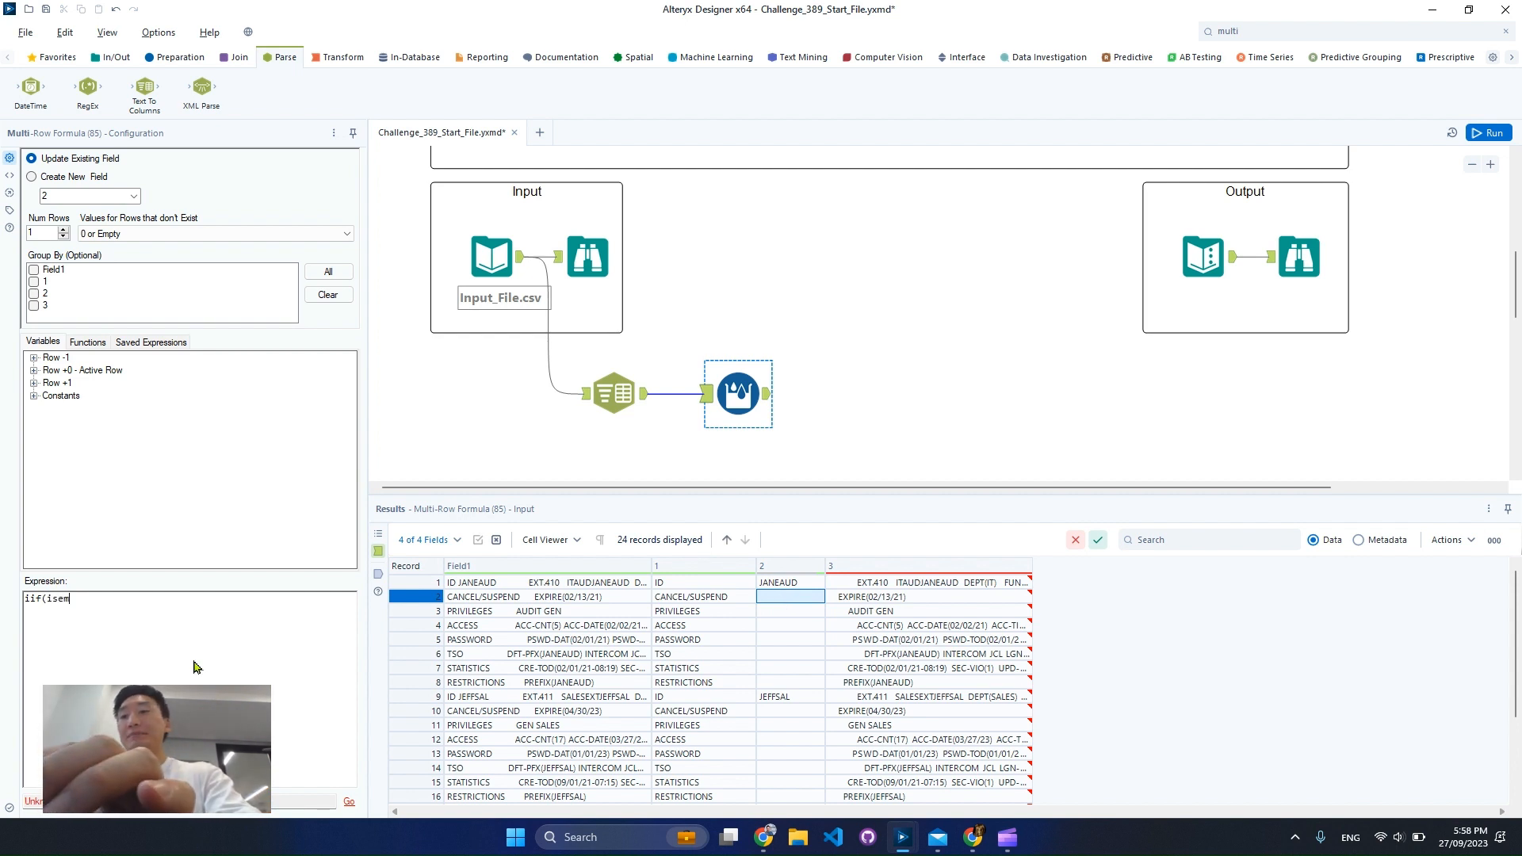
text(pty()
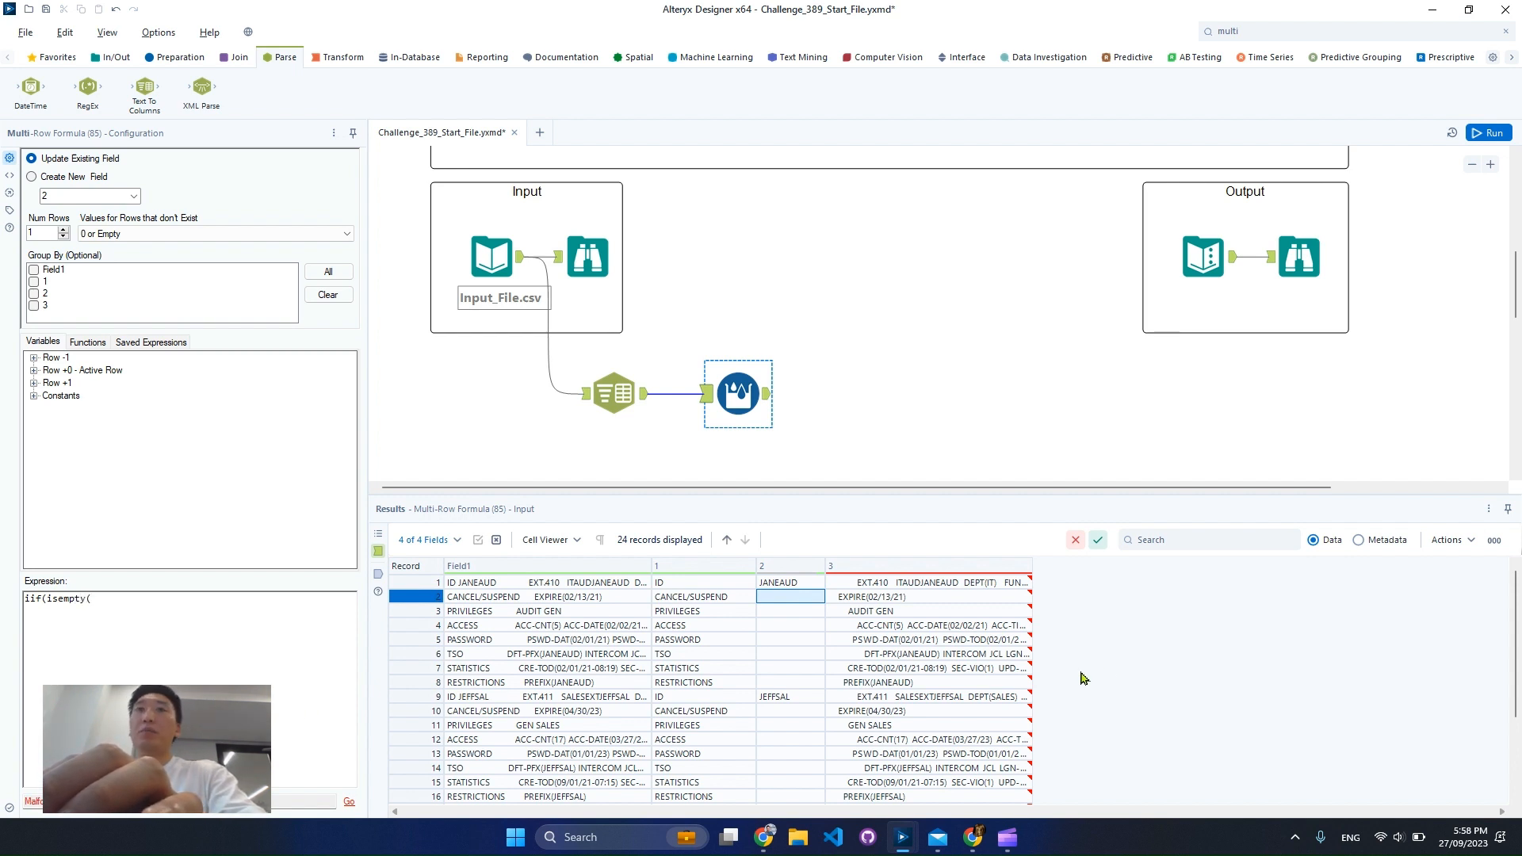
double_click(52, 357)
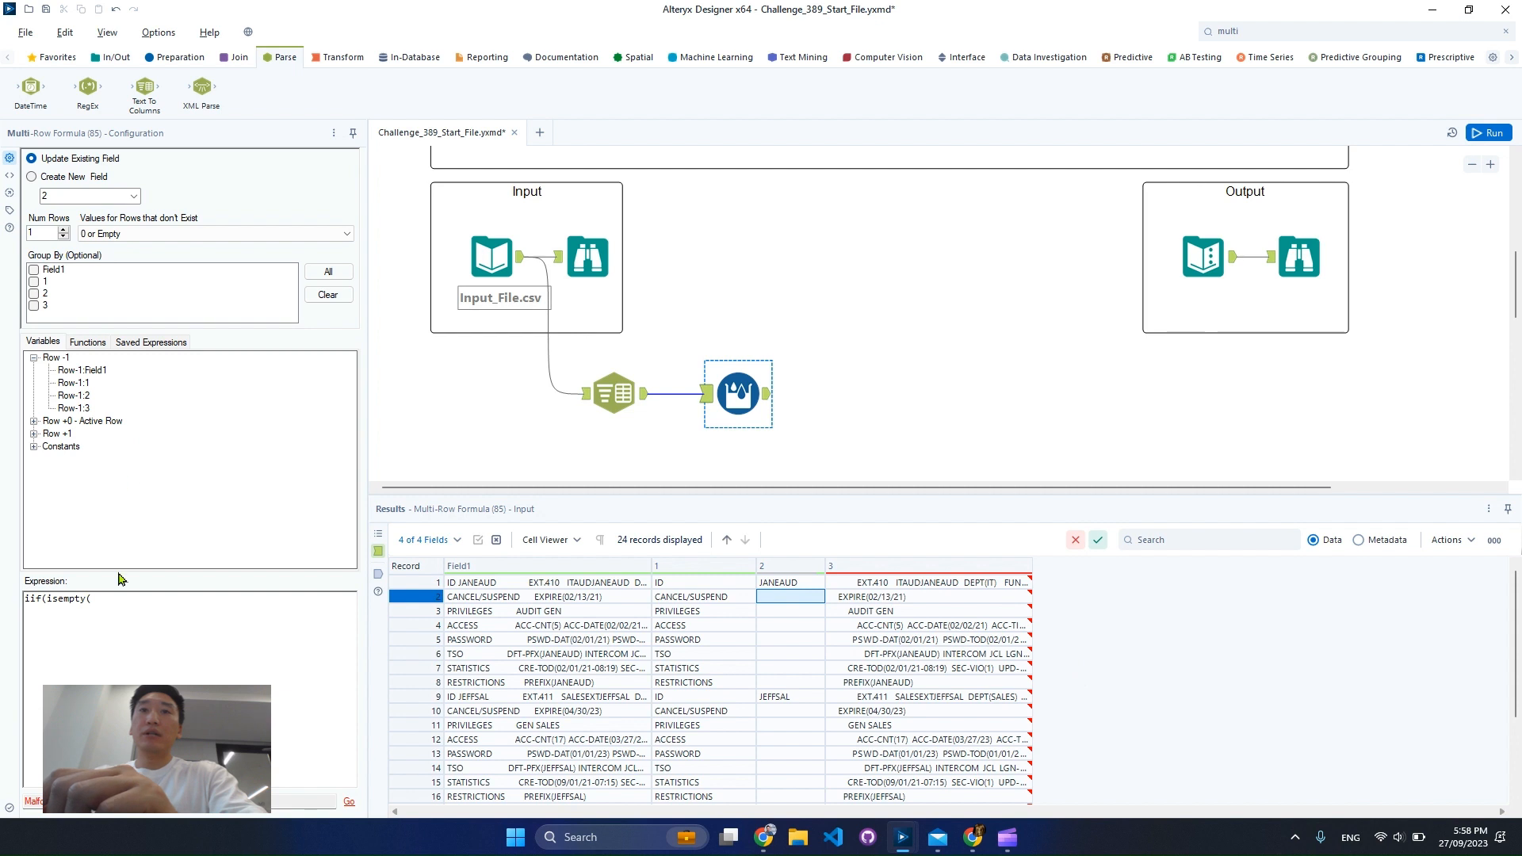
click(33, 420)
click(61, 458)
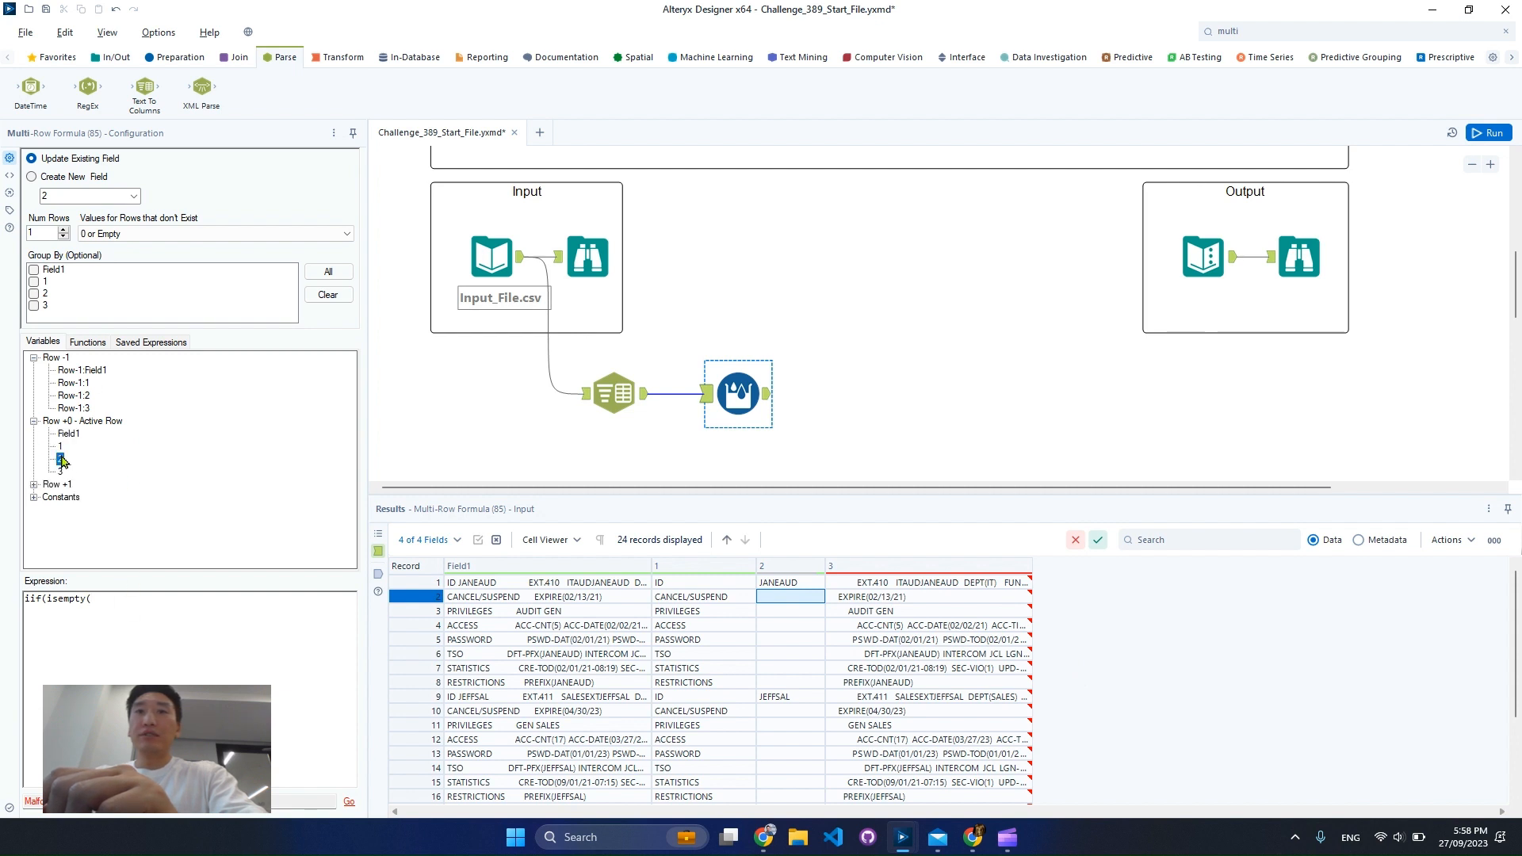
double_click(61, 459)
text(),)
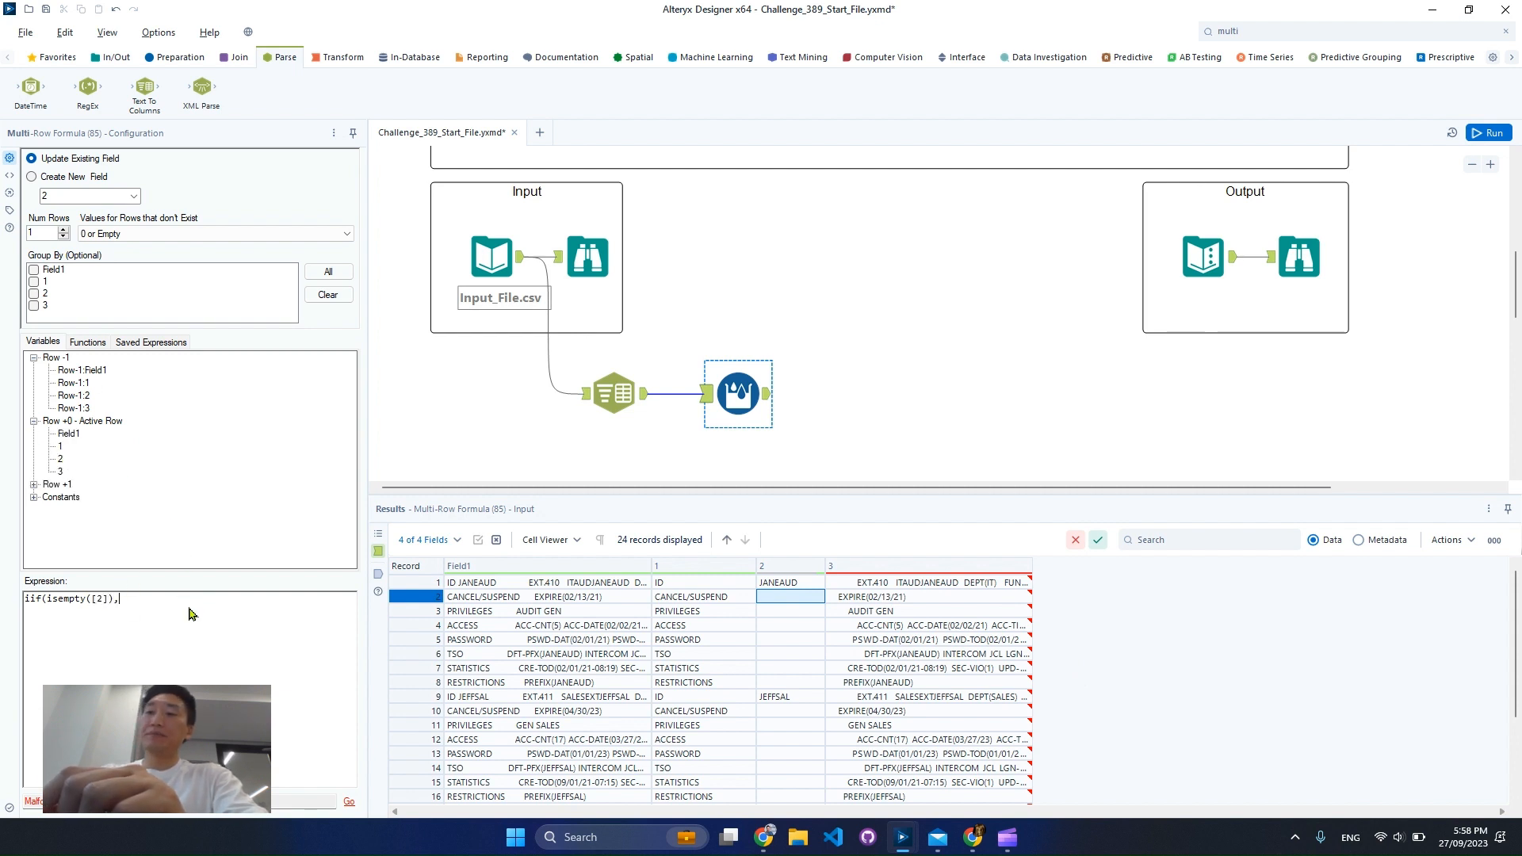
Complete the Multi-Row Formula expression so an empty field 2 takes the previous row's value: iif(isempty([2]),[Row-1:2], [2])
double_click(74, 395)
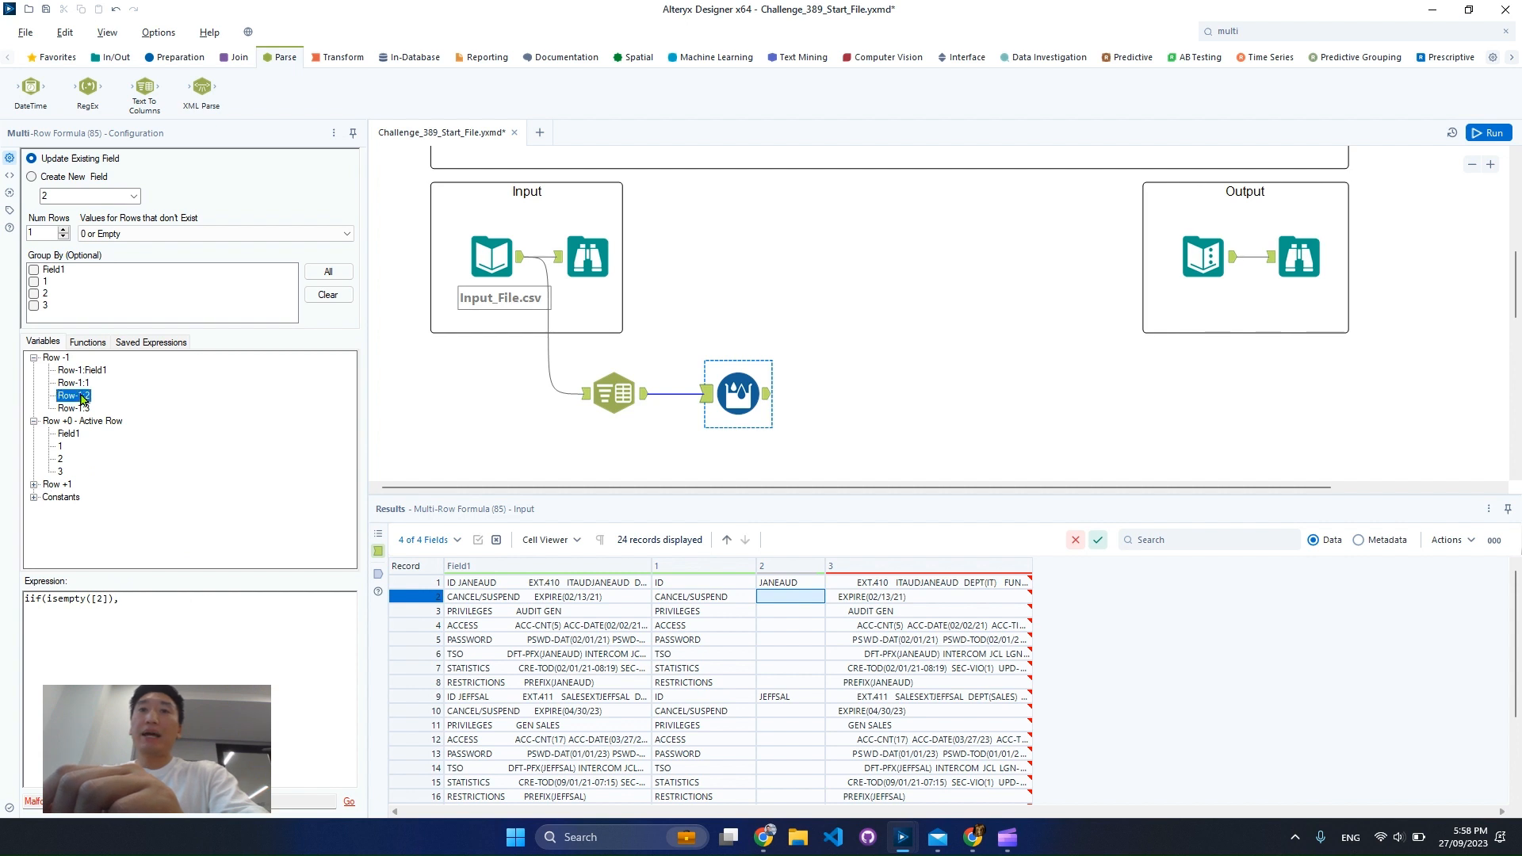
text(,)
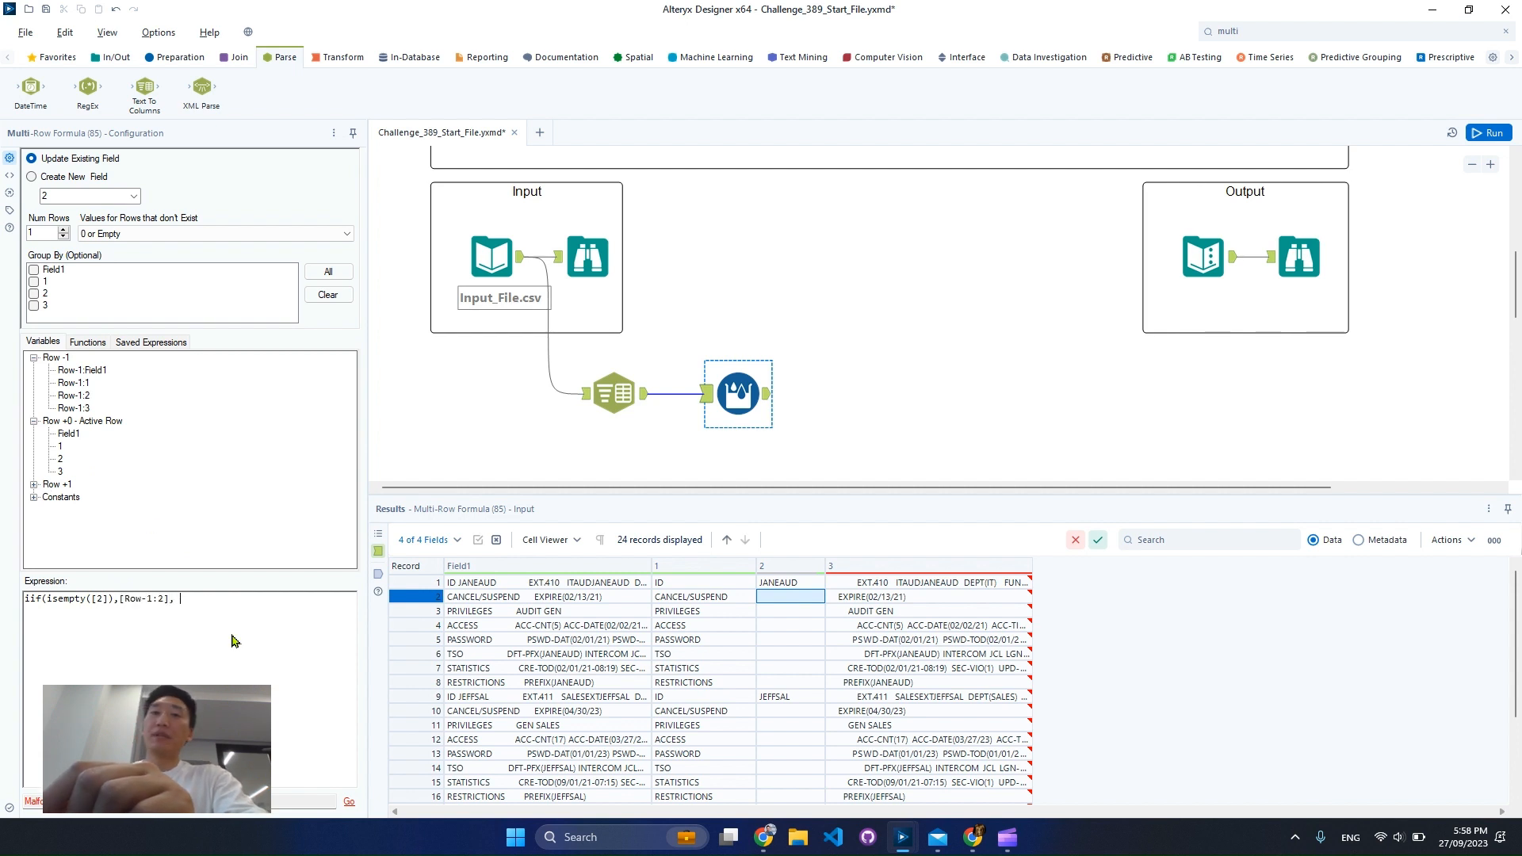
click(780, 699)
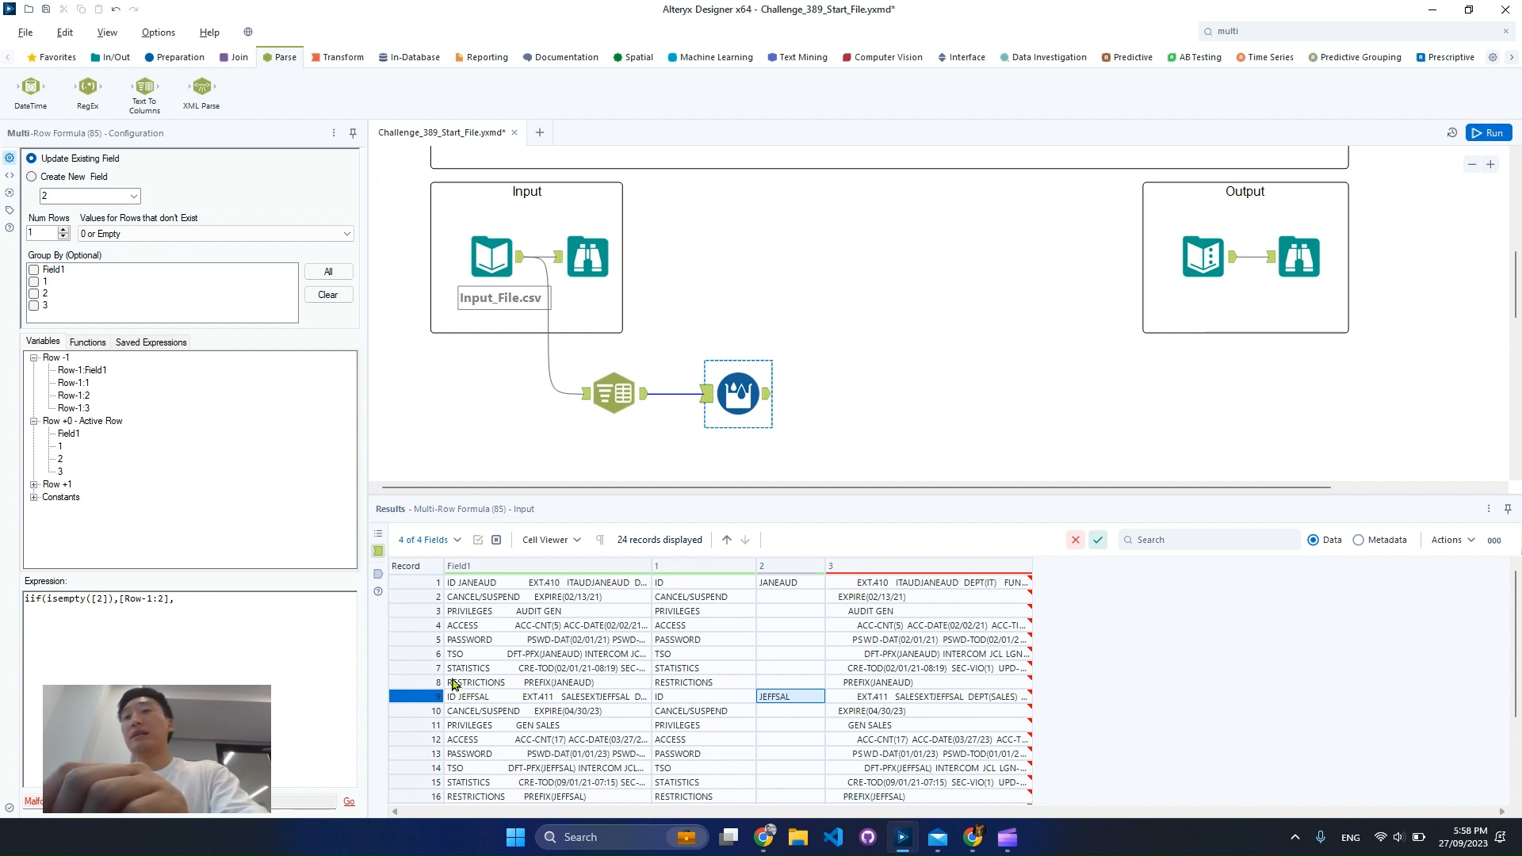
click(268, 618)
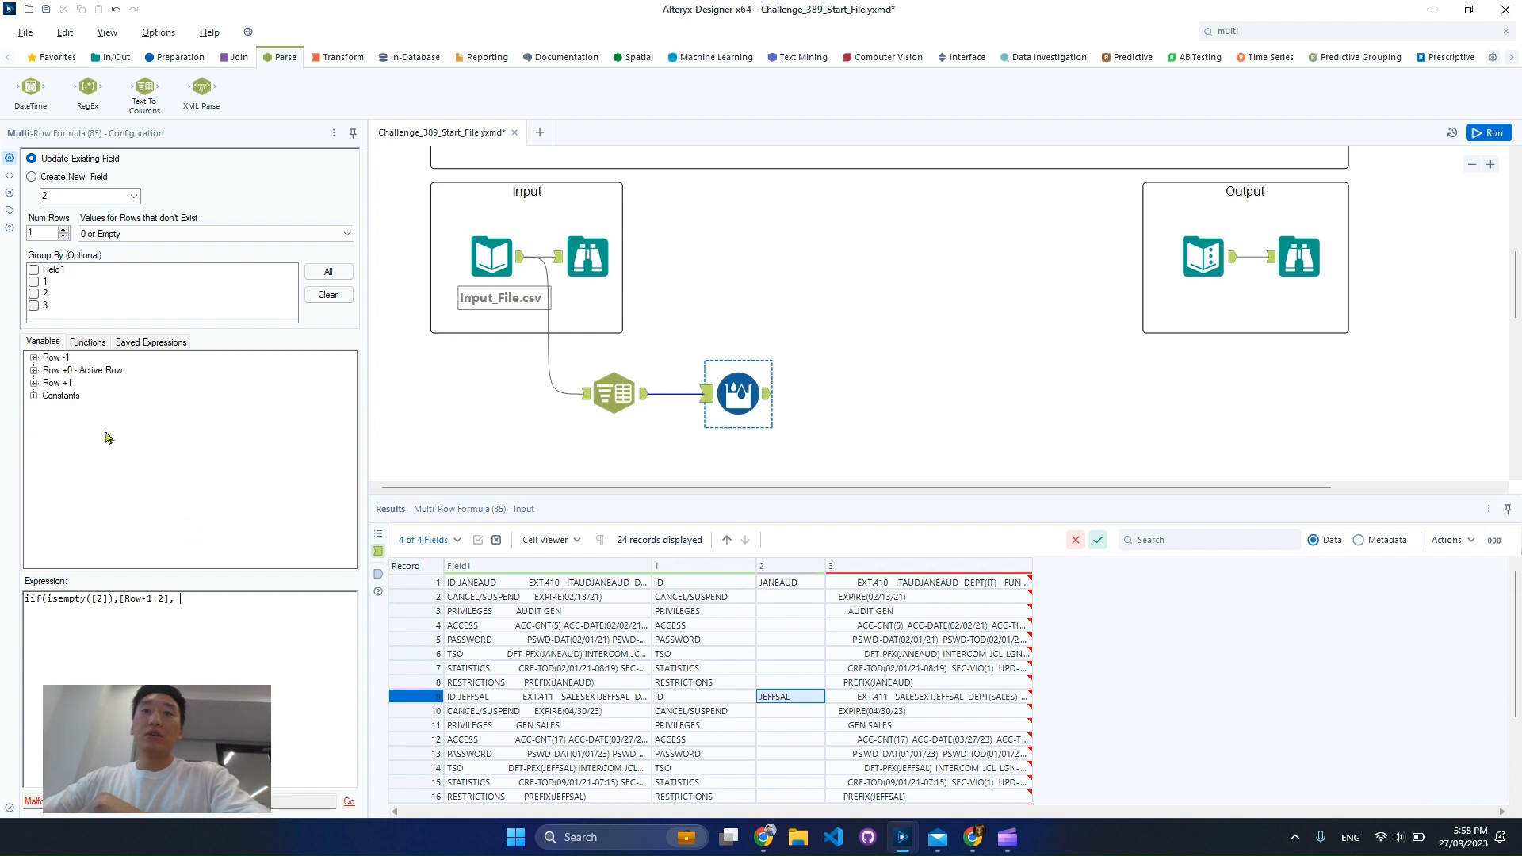
click(33, 371)
double_click(59, 408)
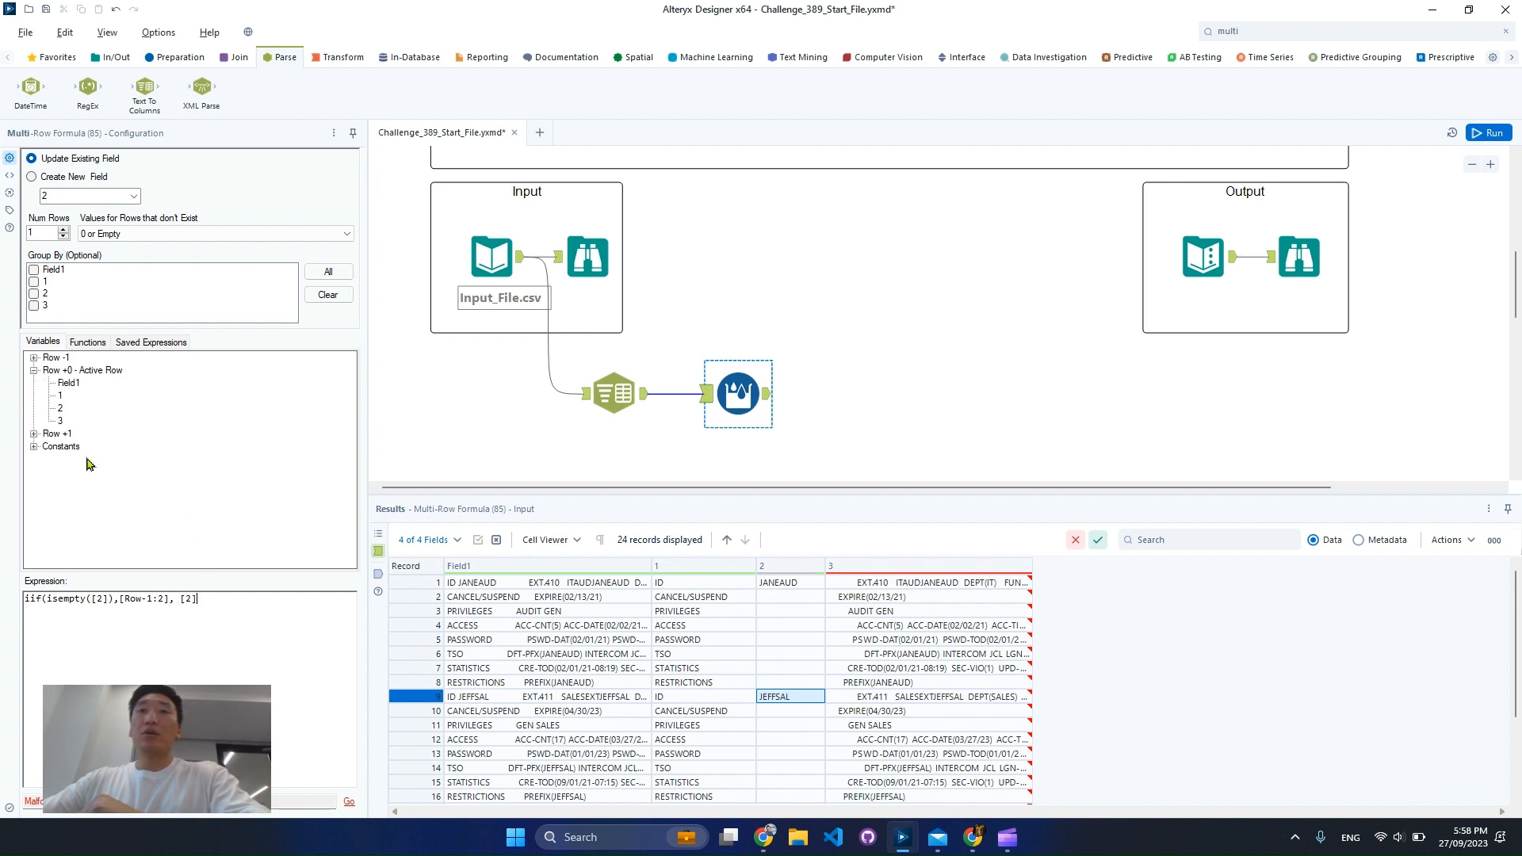
text())
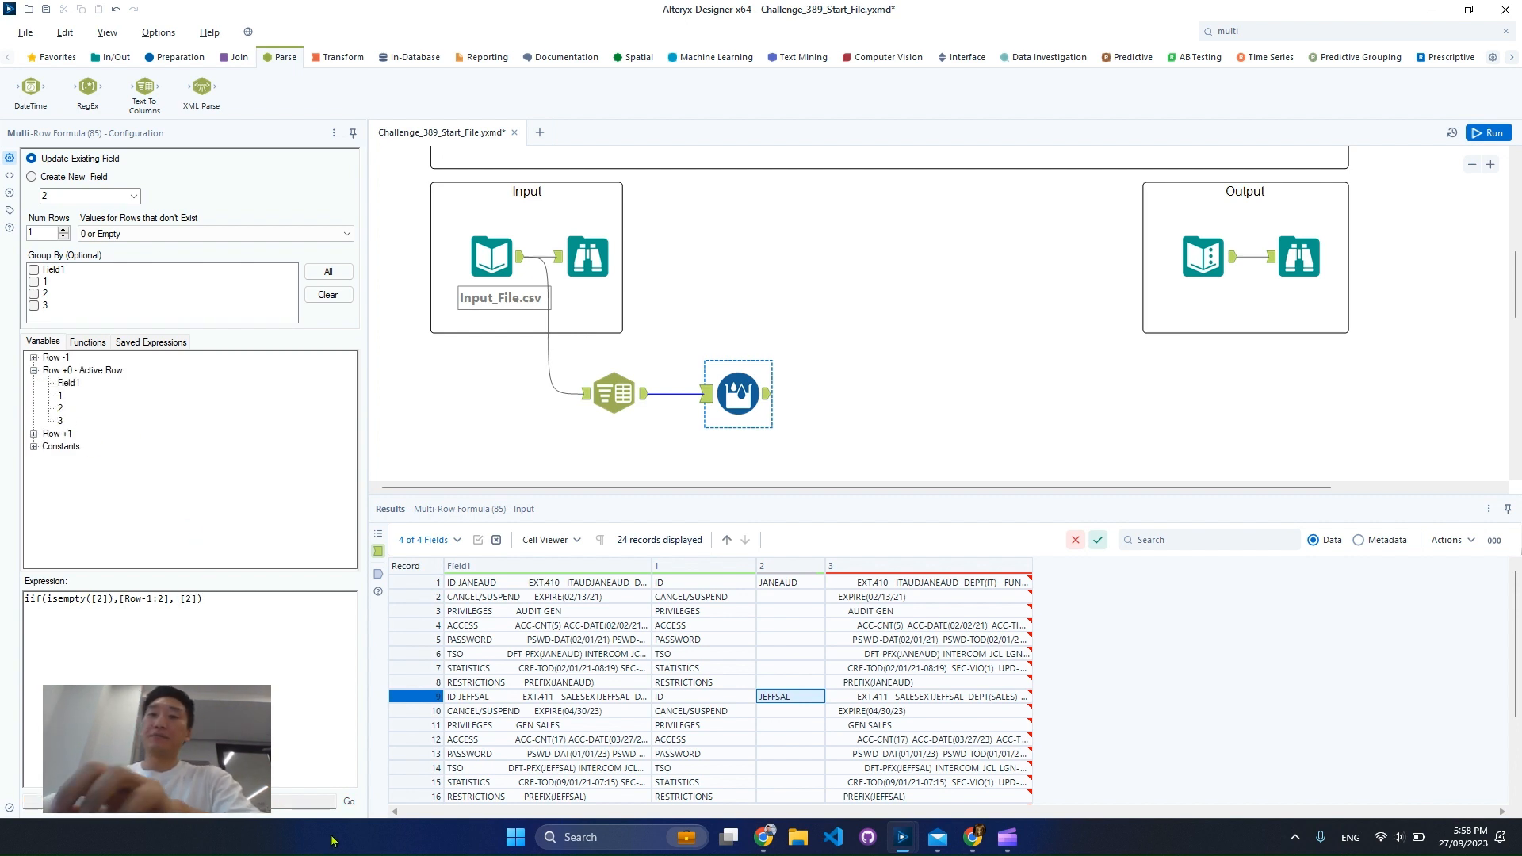
Run the workflow and check in the Multi-Row Formula output how column 2 is filled for each user's rows
key(ctrl+r)
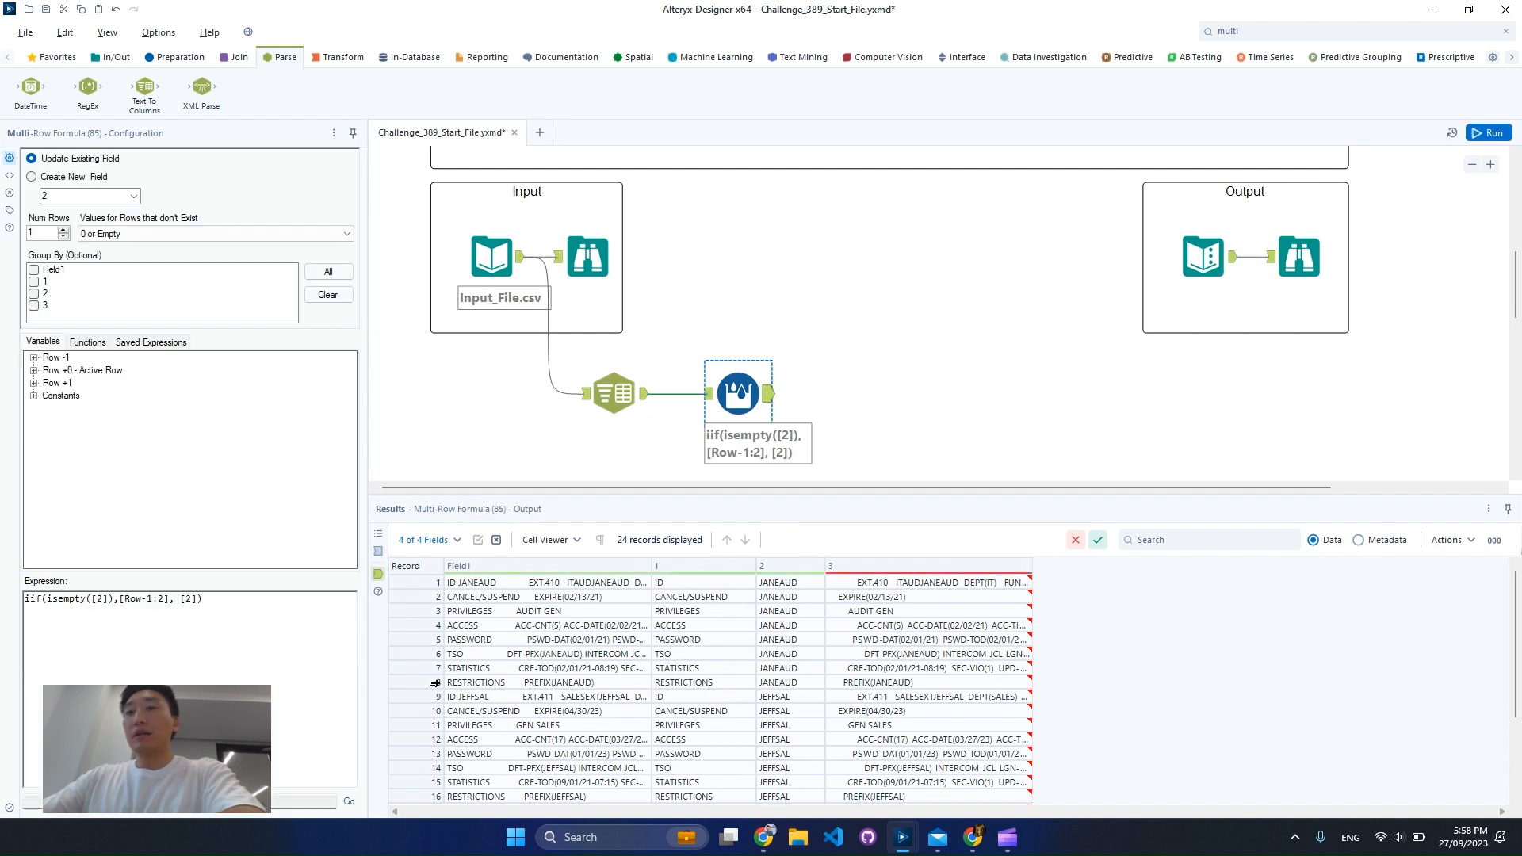
drag(428, 684, 427, 564)
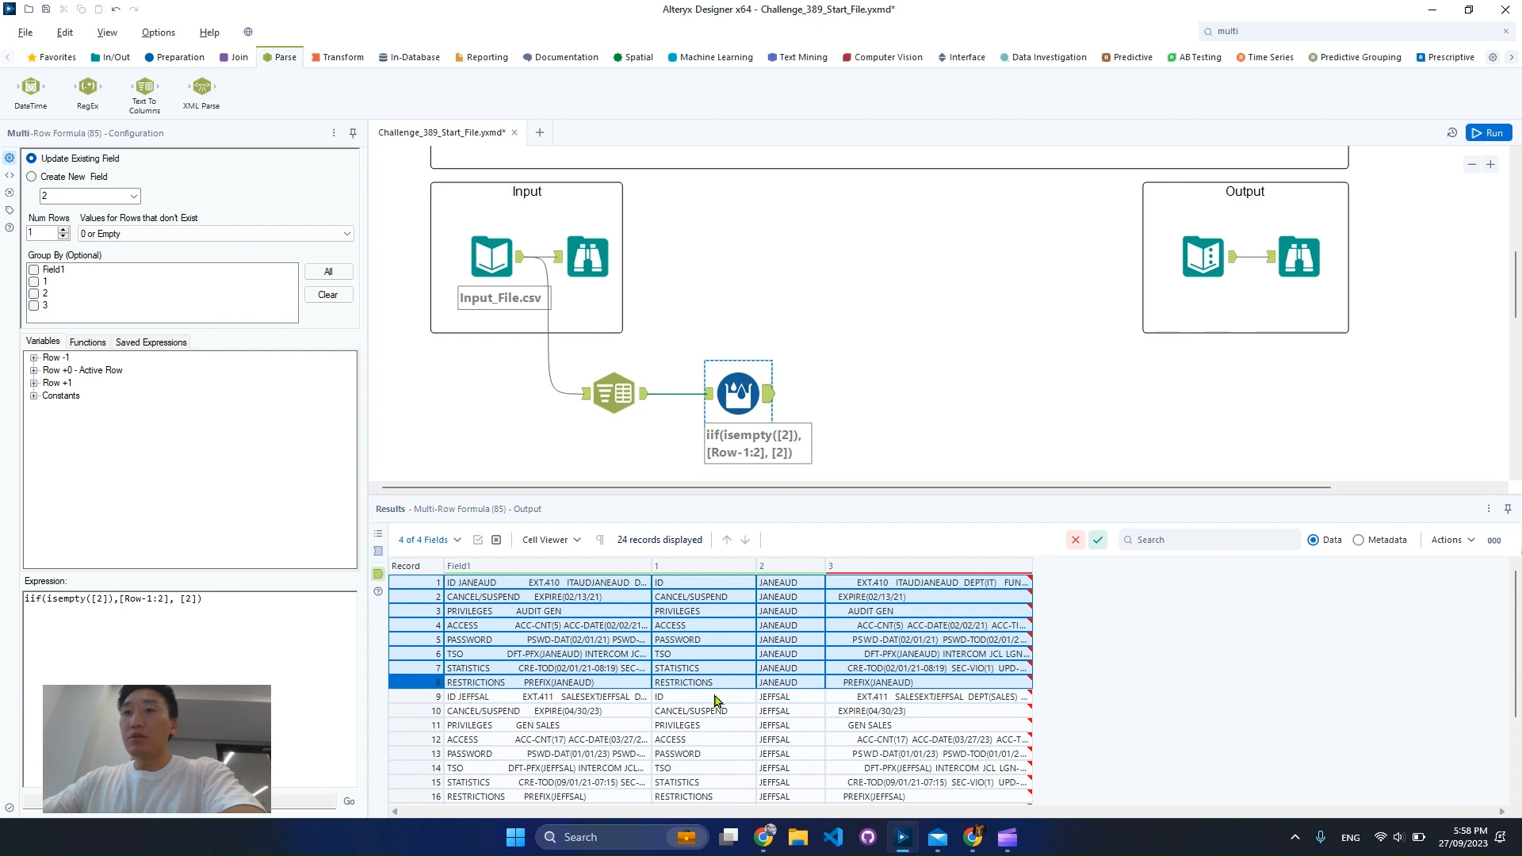
scroll(782, 708, down, 2)
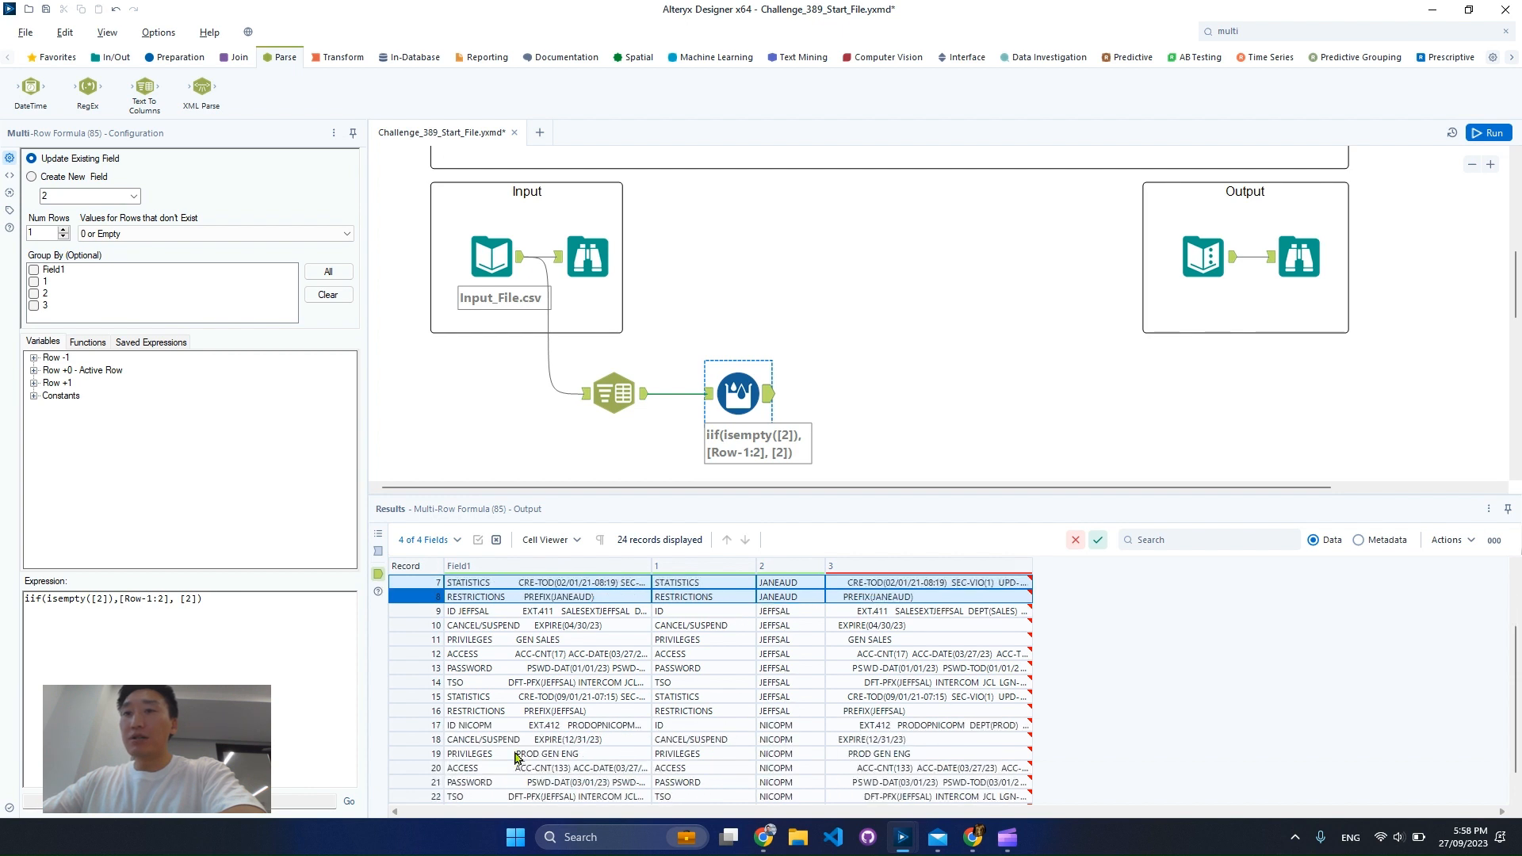
drag(404, 730, 404, 753)
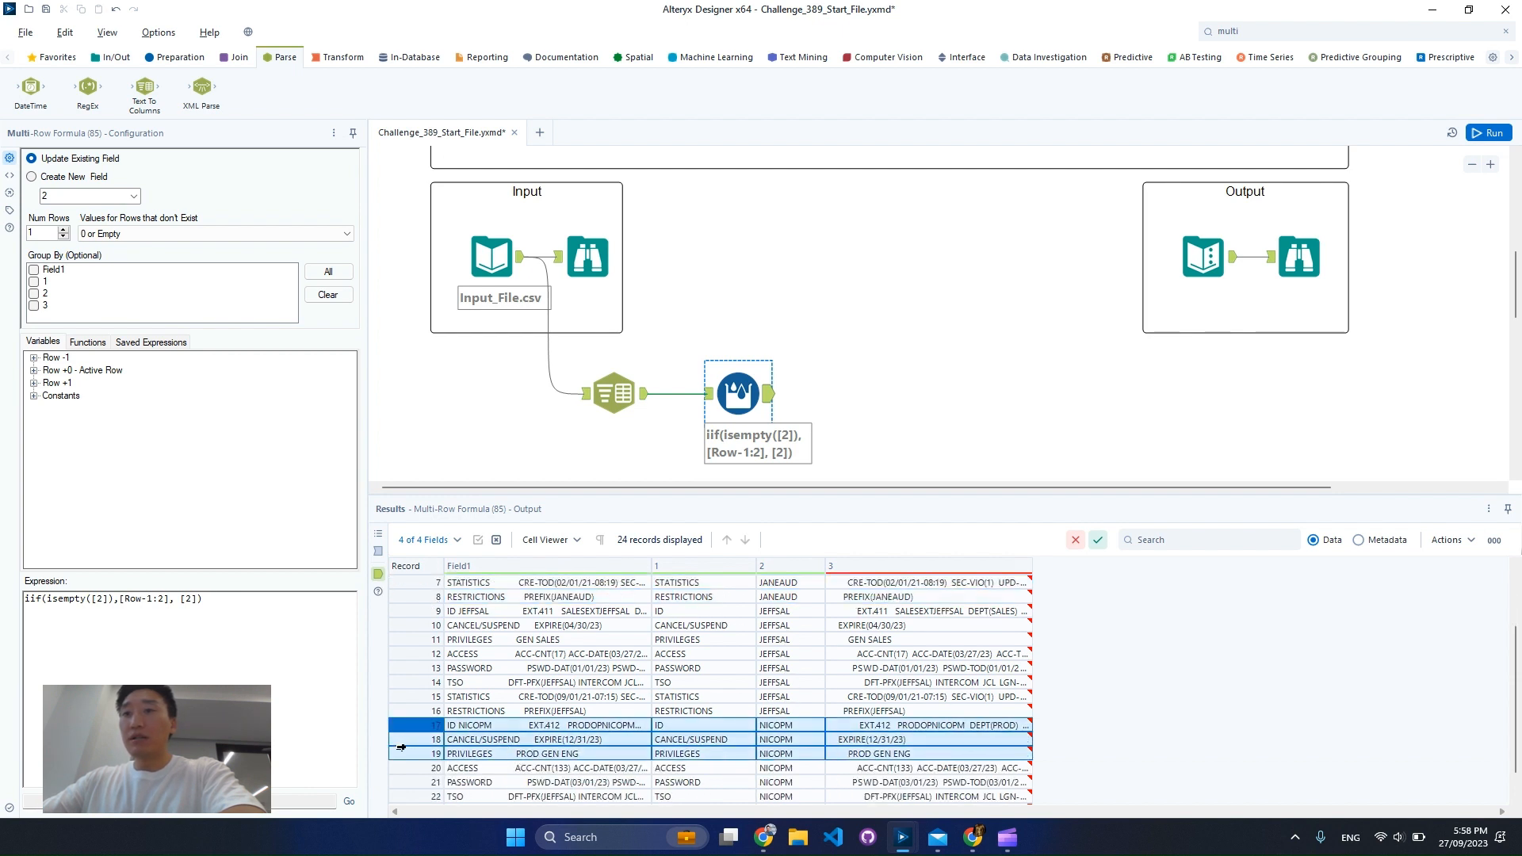
scroll(995, 717, down, 1)
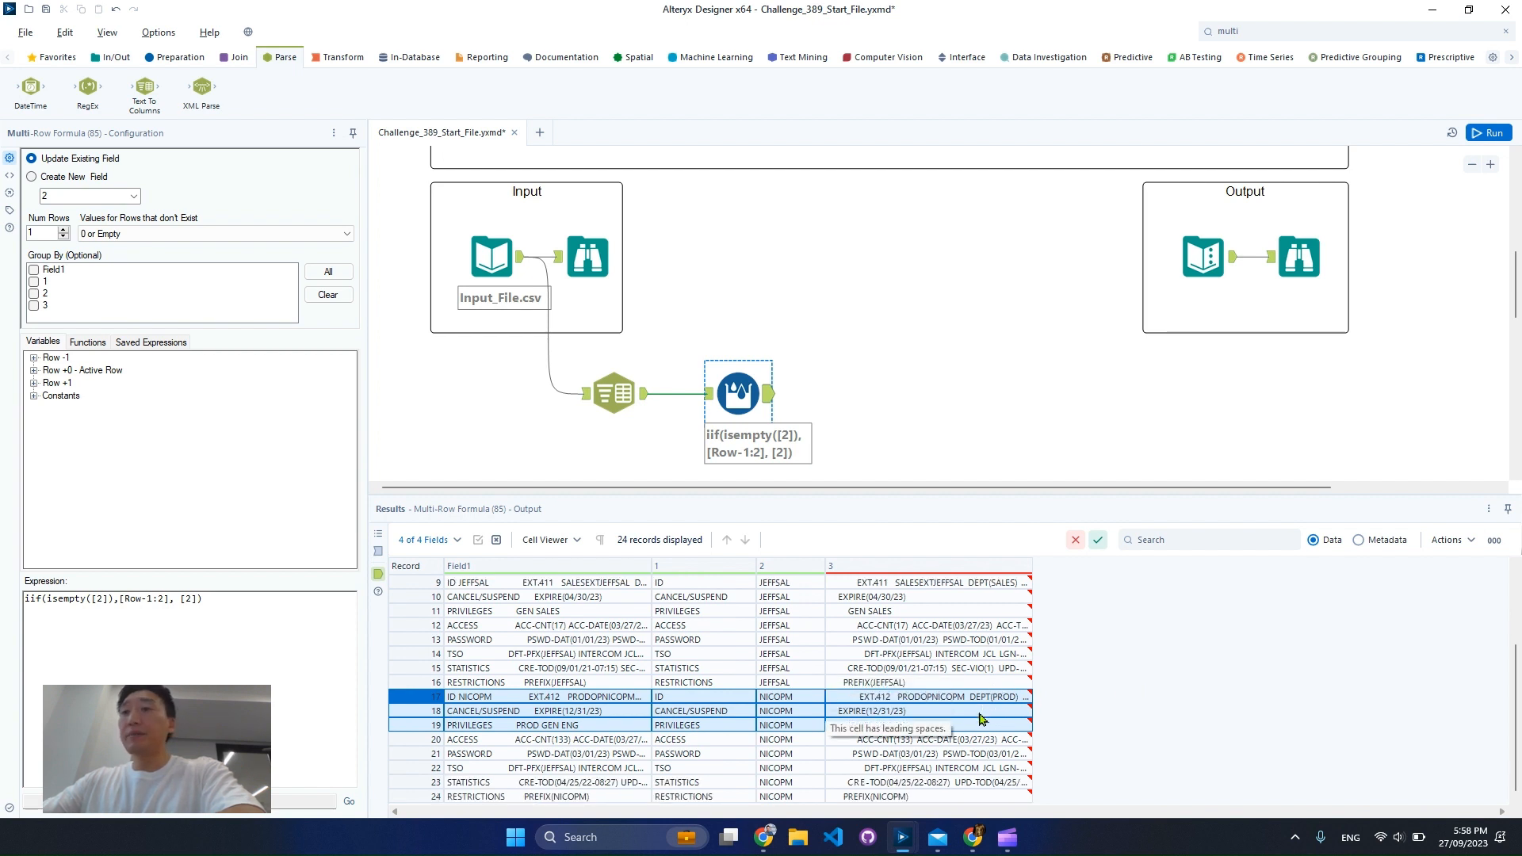
scroll(997, 713, up, 3)
click(794, 587)
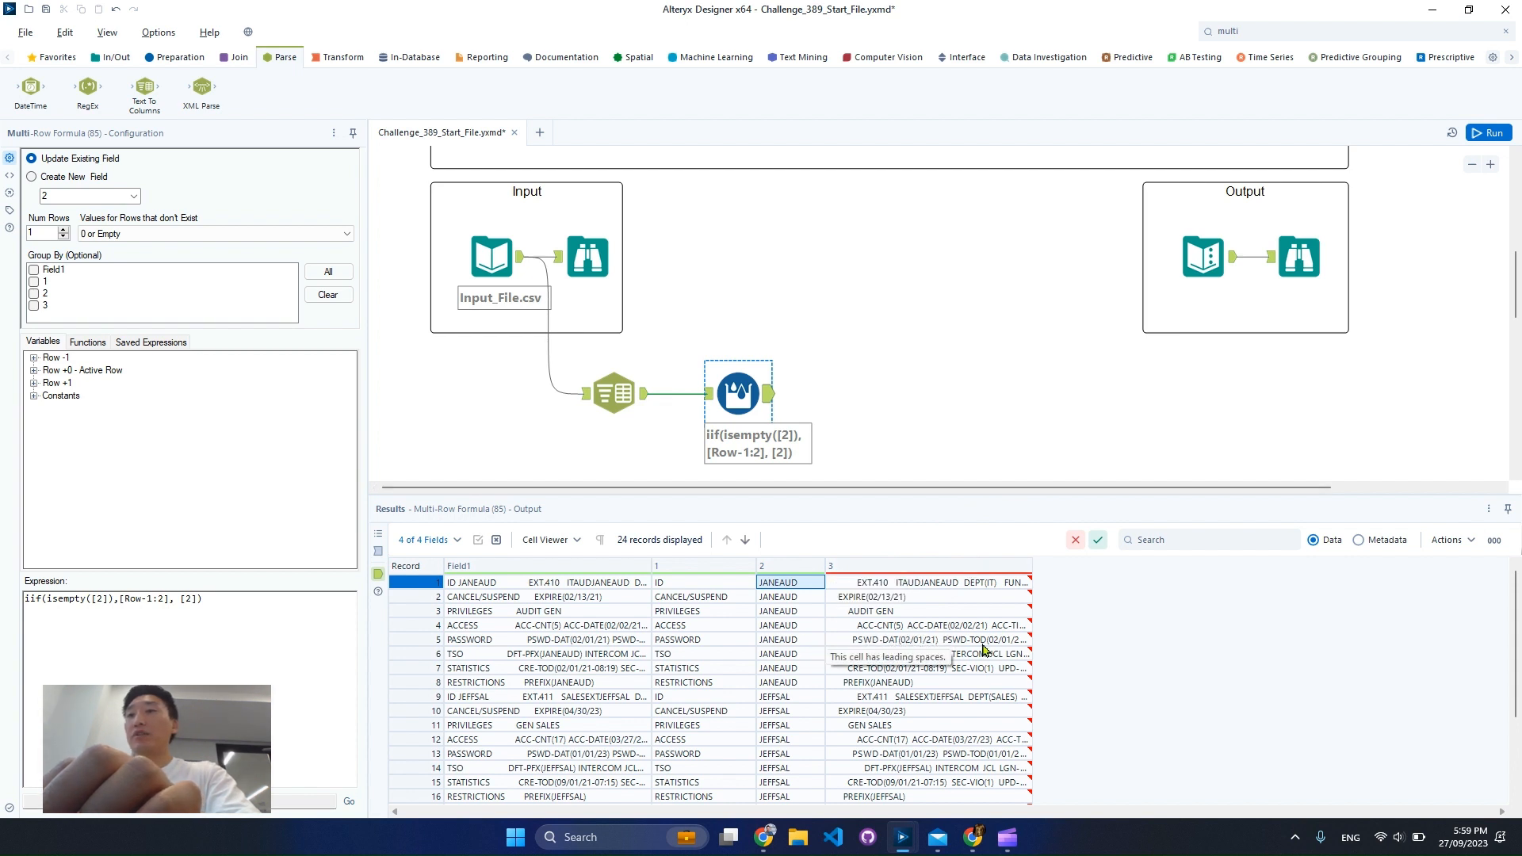
Copy the PASSWORD and STATISTICS cells from column 1 of the first user's rows in the results
click(717, 640)
shift+click(696, 675)
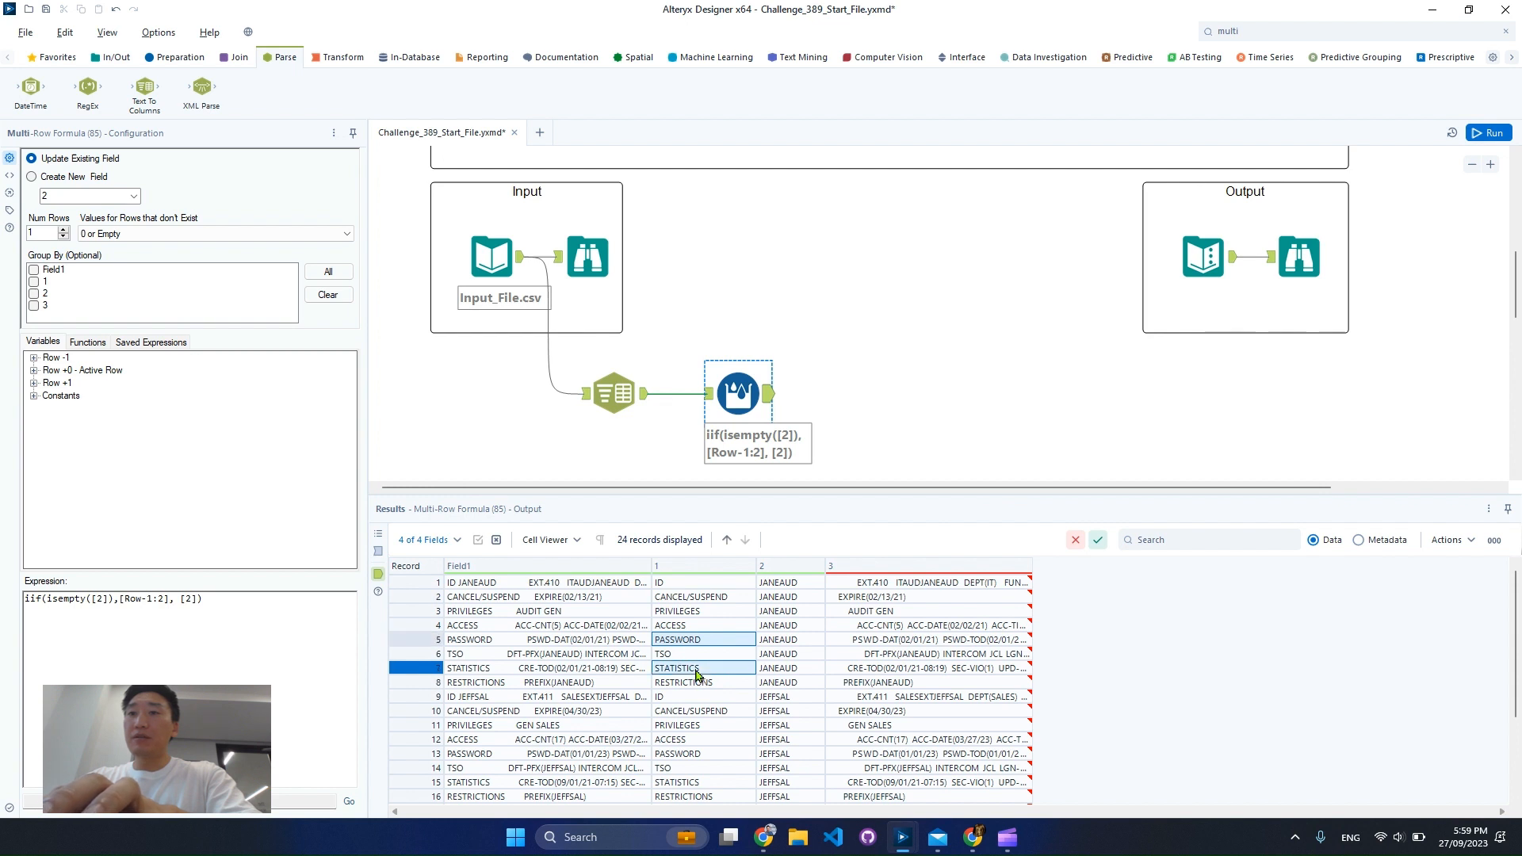
right_click(697, 674)
click(749, 703)
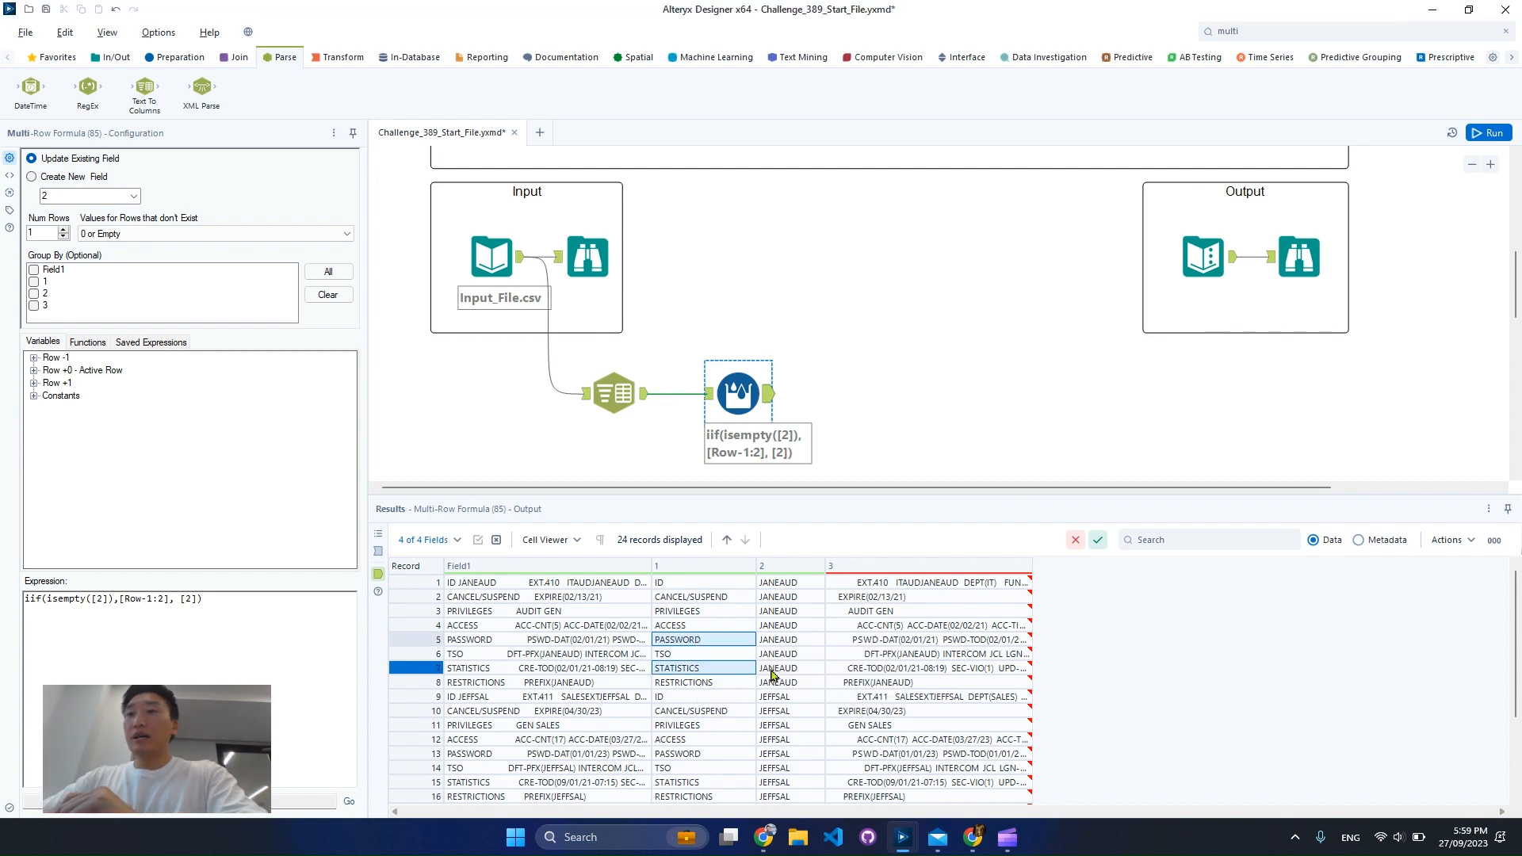
Find the Filter tool by searching for "filt" and add it after the Multi-Row Formula tool
click(790, 473)
click(1290, 30)
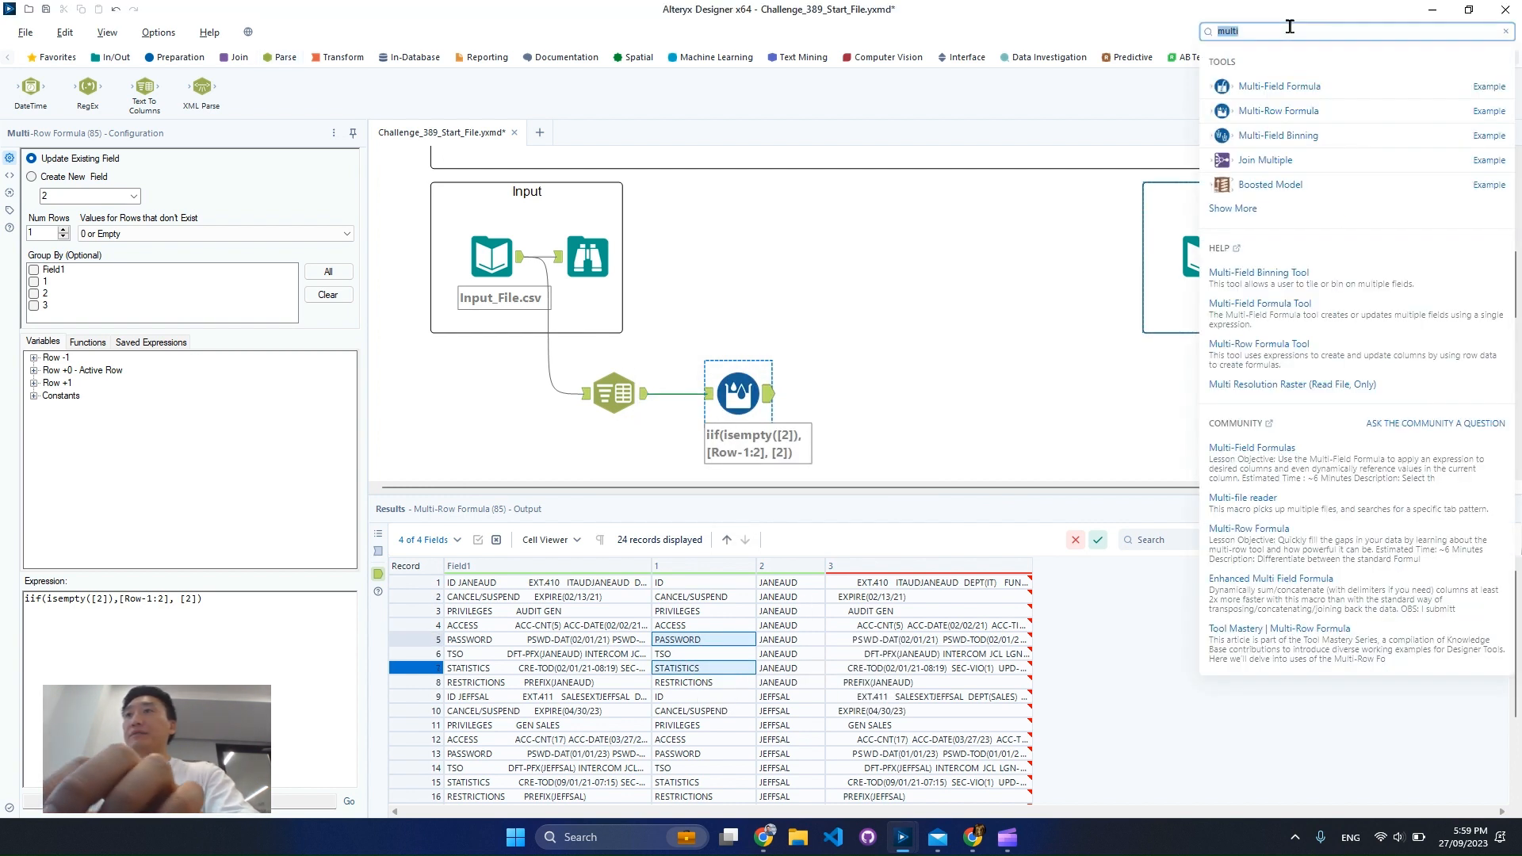
text(filt)
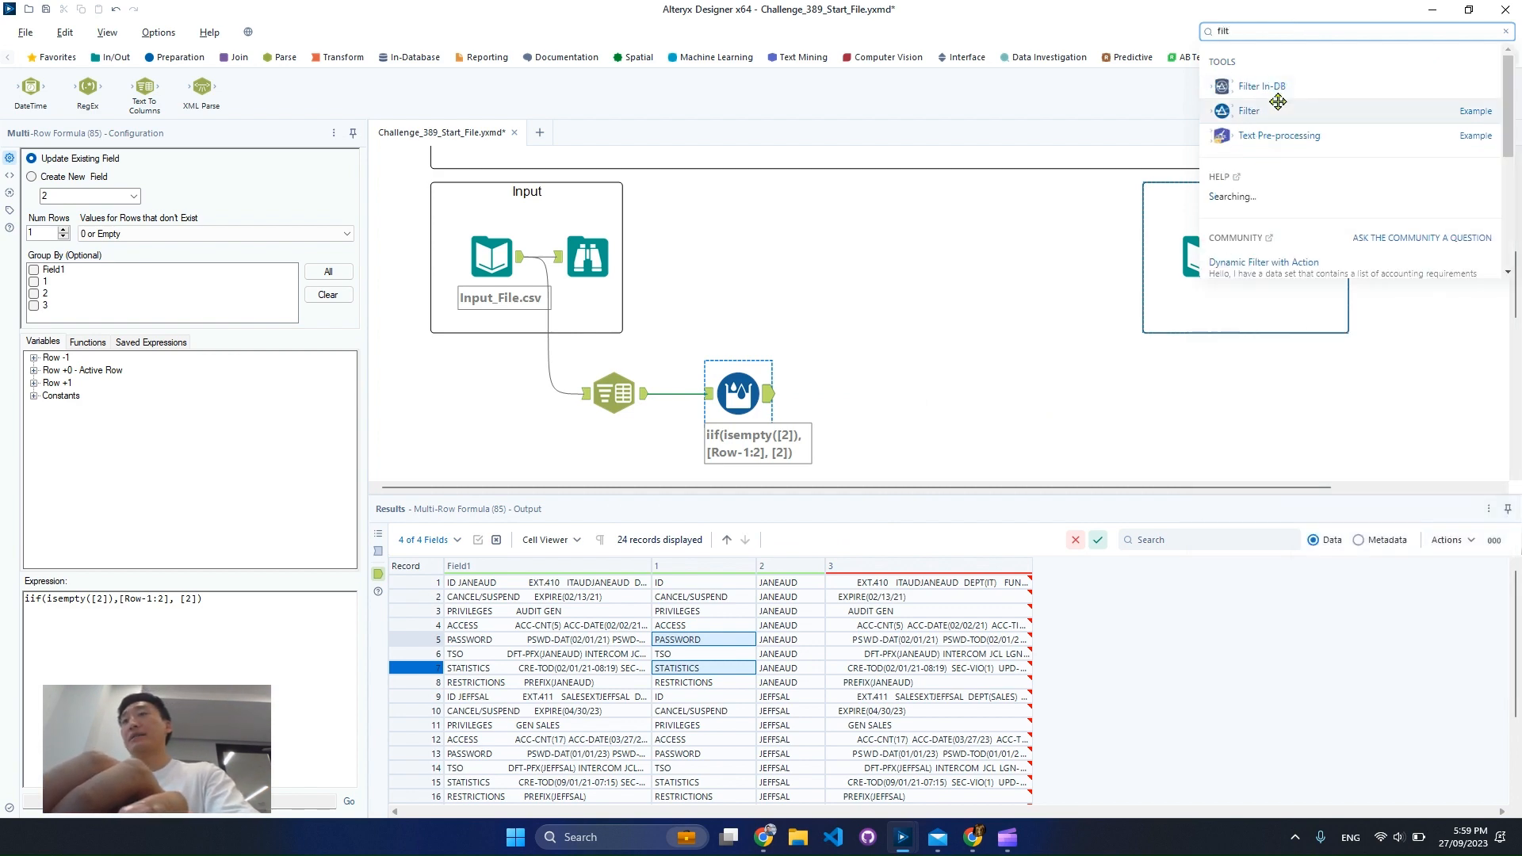
drag(868, 403, 875, 404)
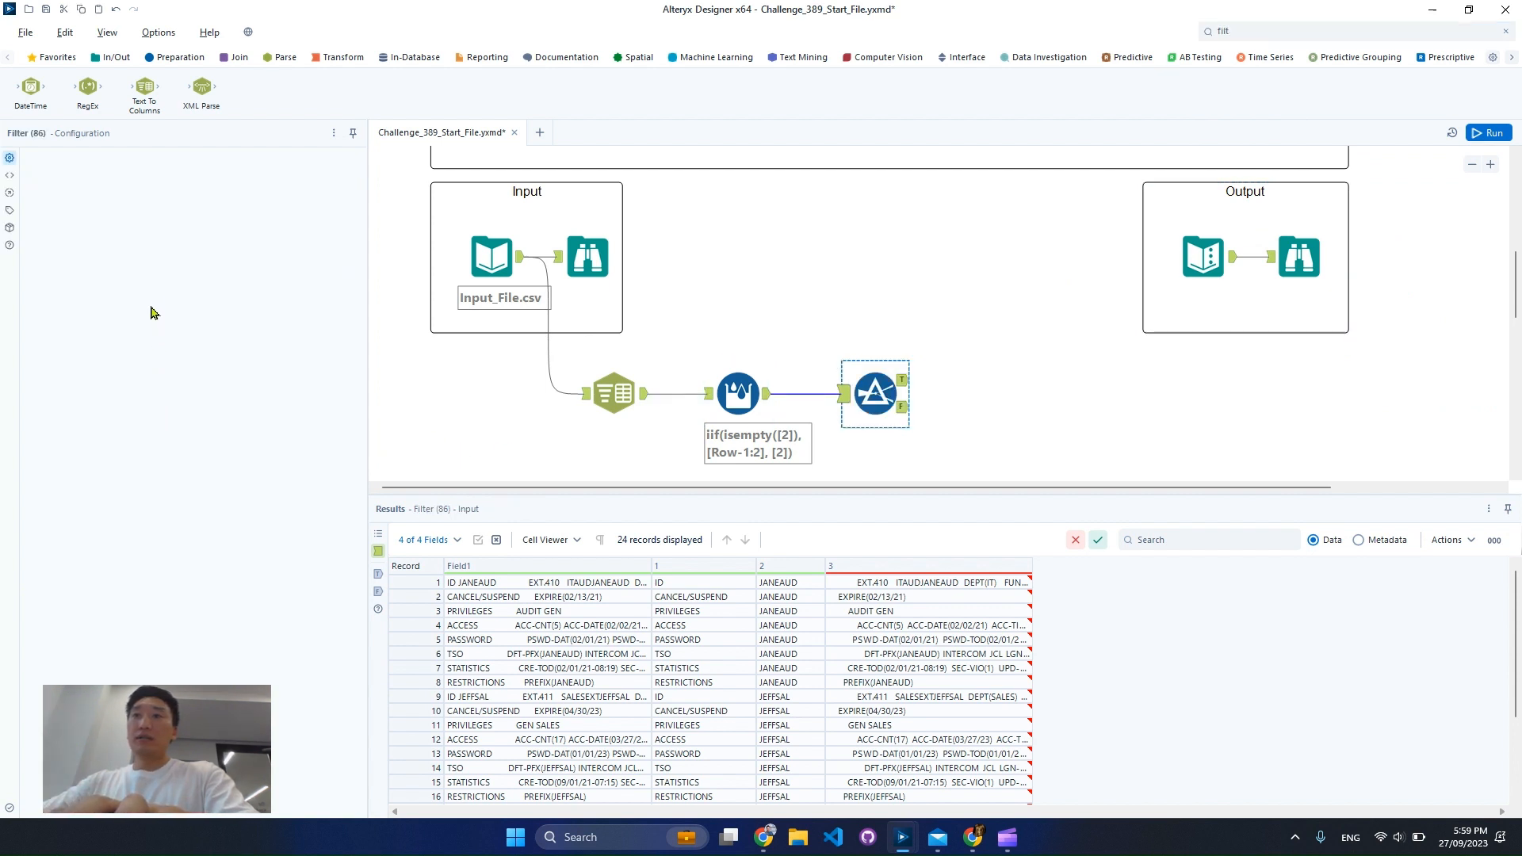
Set the Filter to a custom filter, paste the copied values, and write the first condition as [1]='PASSWORD'
click(62, 247)
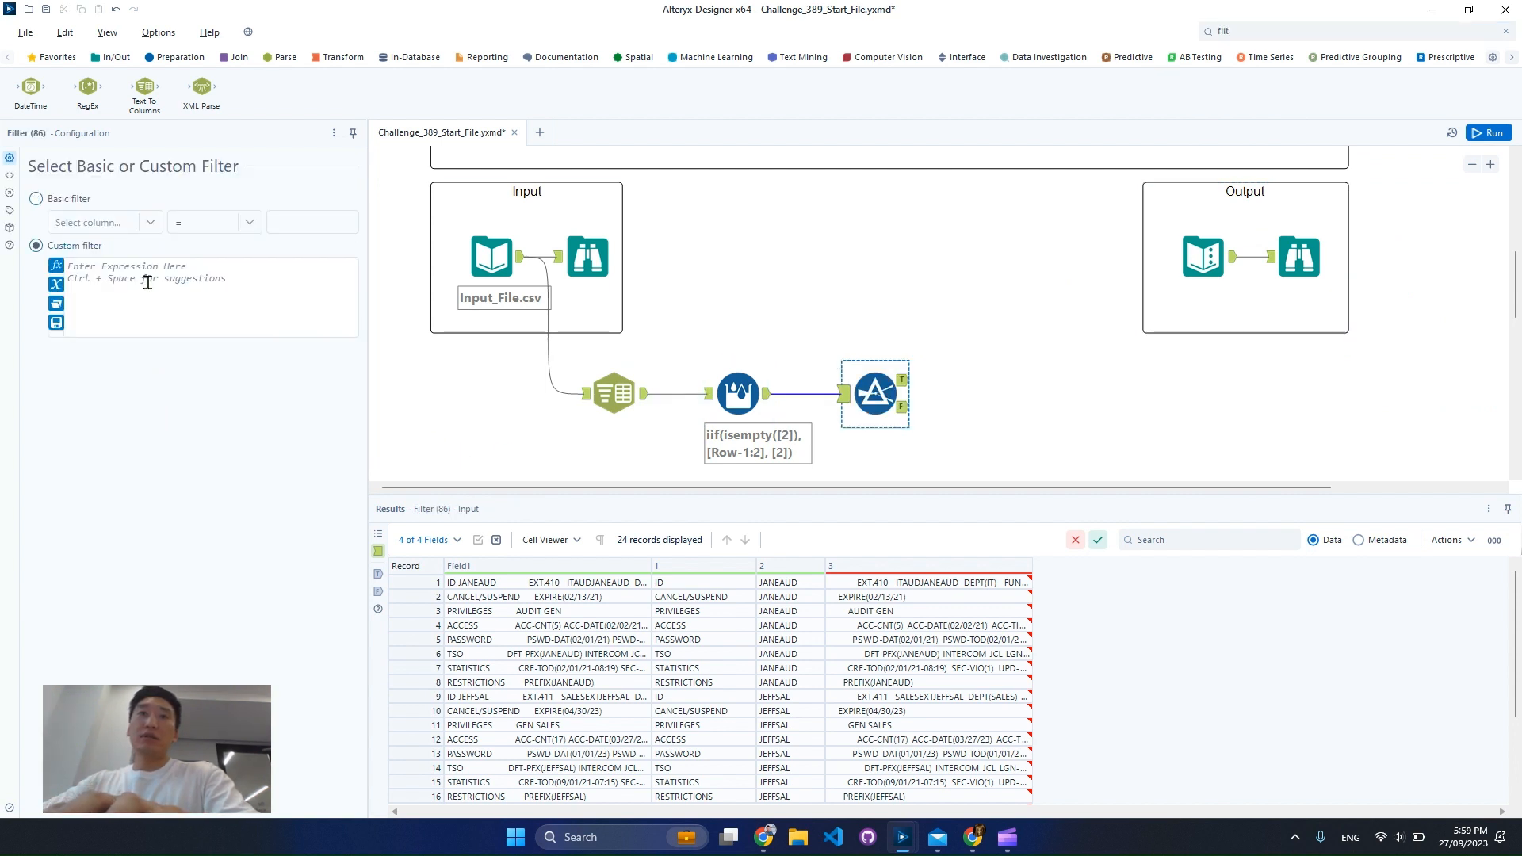
click(164, 283)
key(ctrl+v)
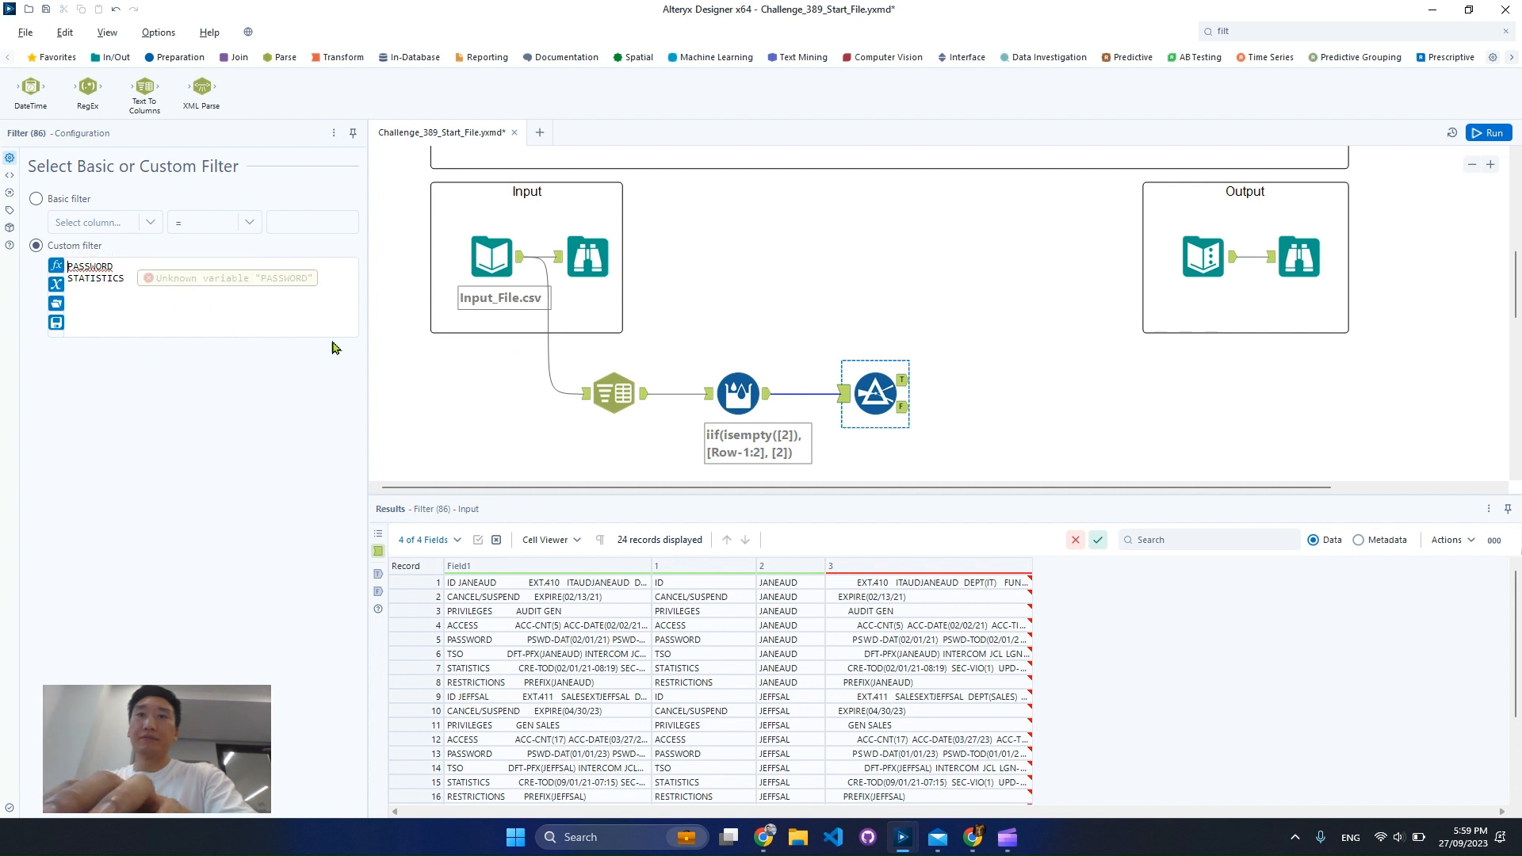
key(Return)
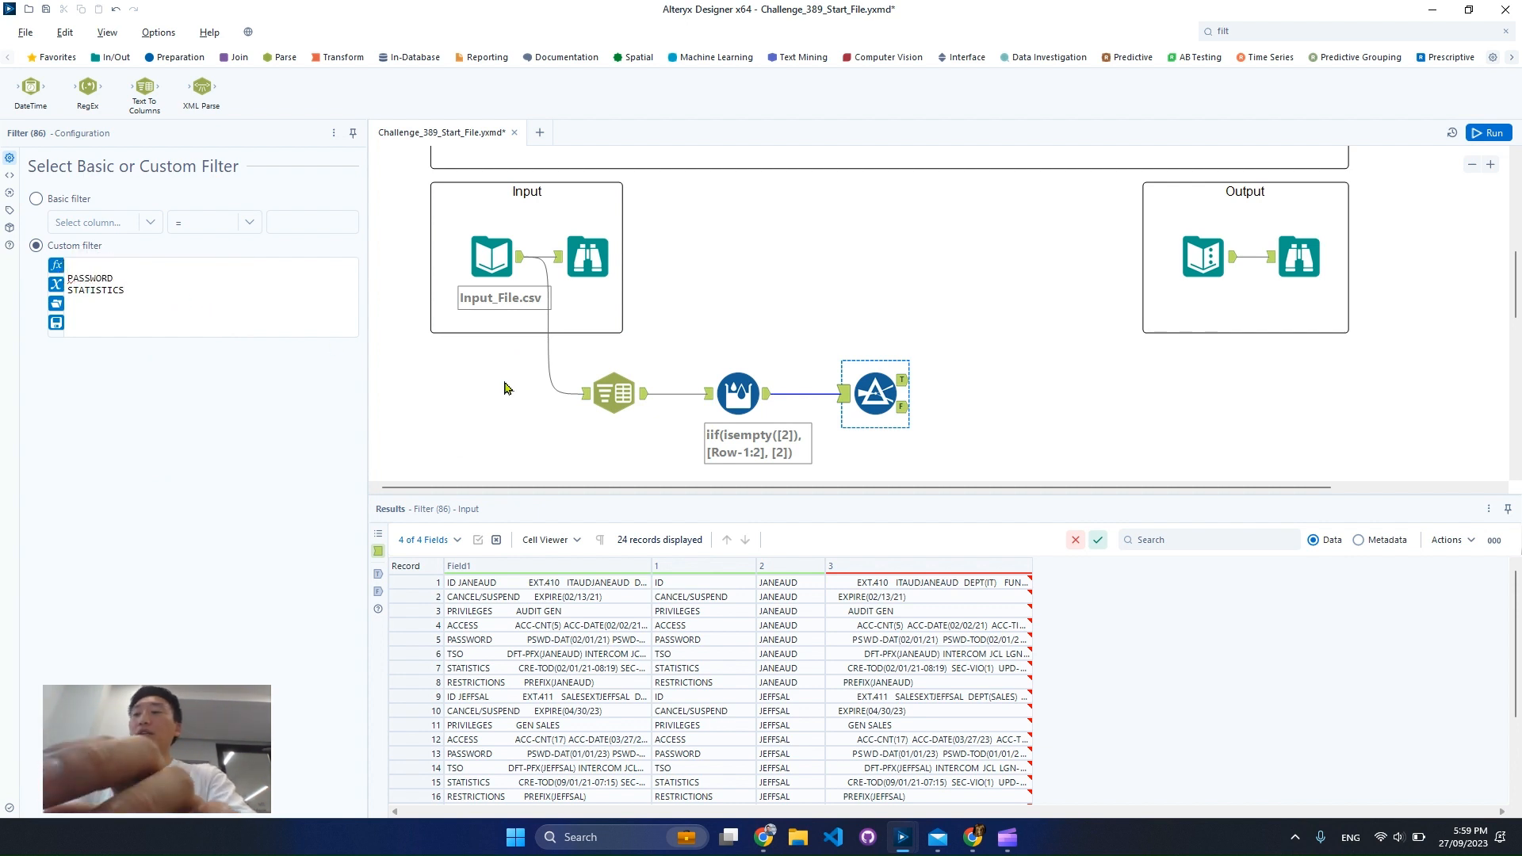
text([])
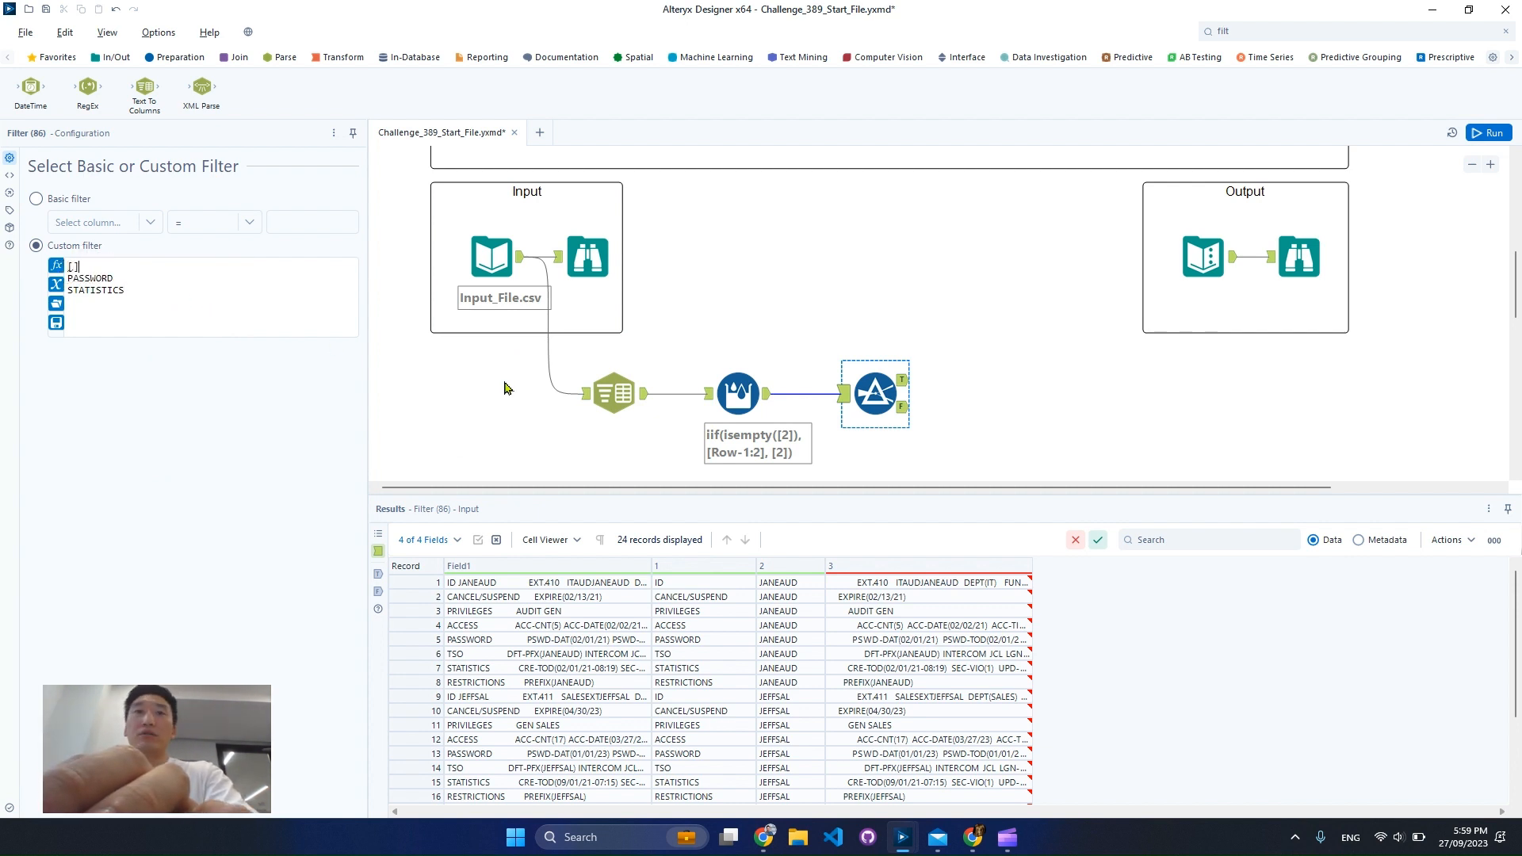
text(1)
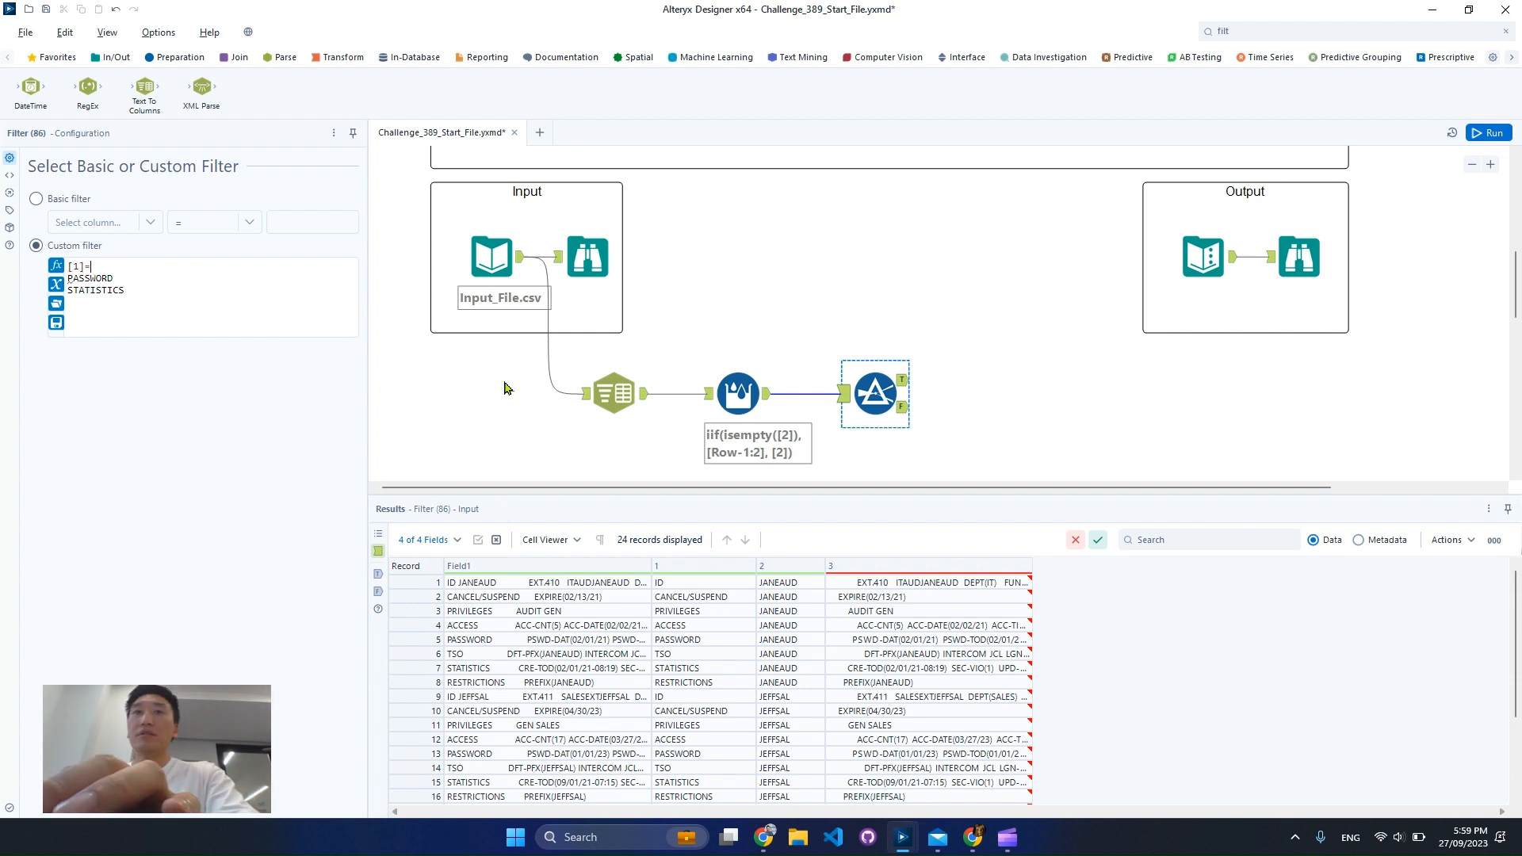
key(BackSpace)
text('PASSWORD)
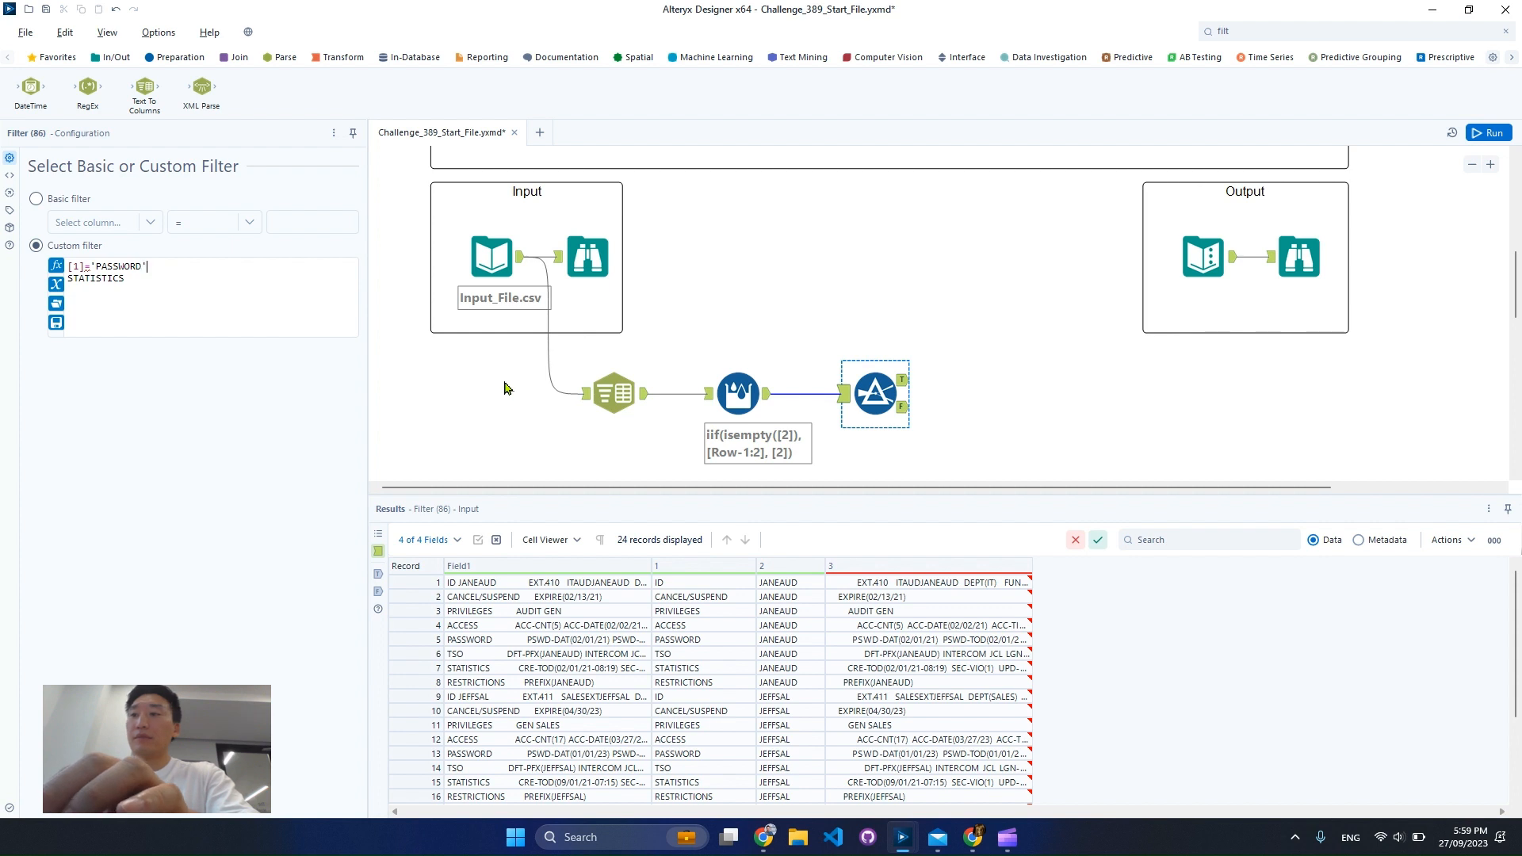
text(')
Extend the custom filter with OR and a second condition, [1]= 'STATISTICS', and apply it
key(Return)
text(OR)
key(Return)
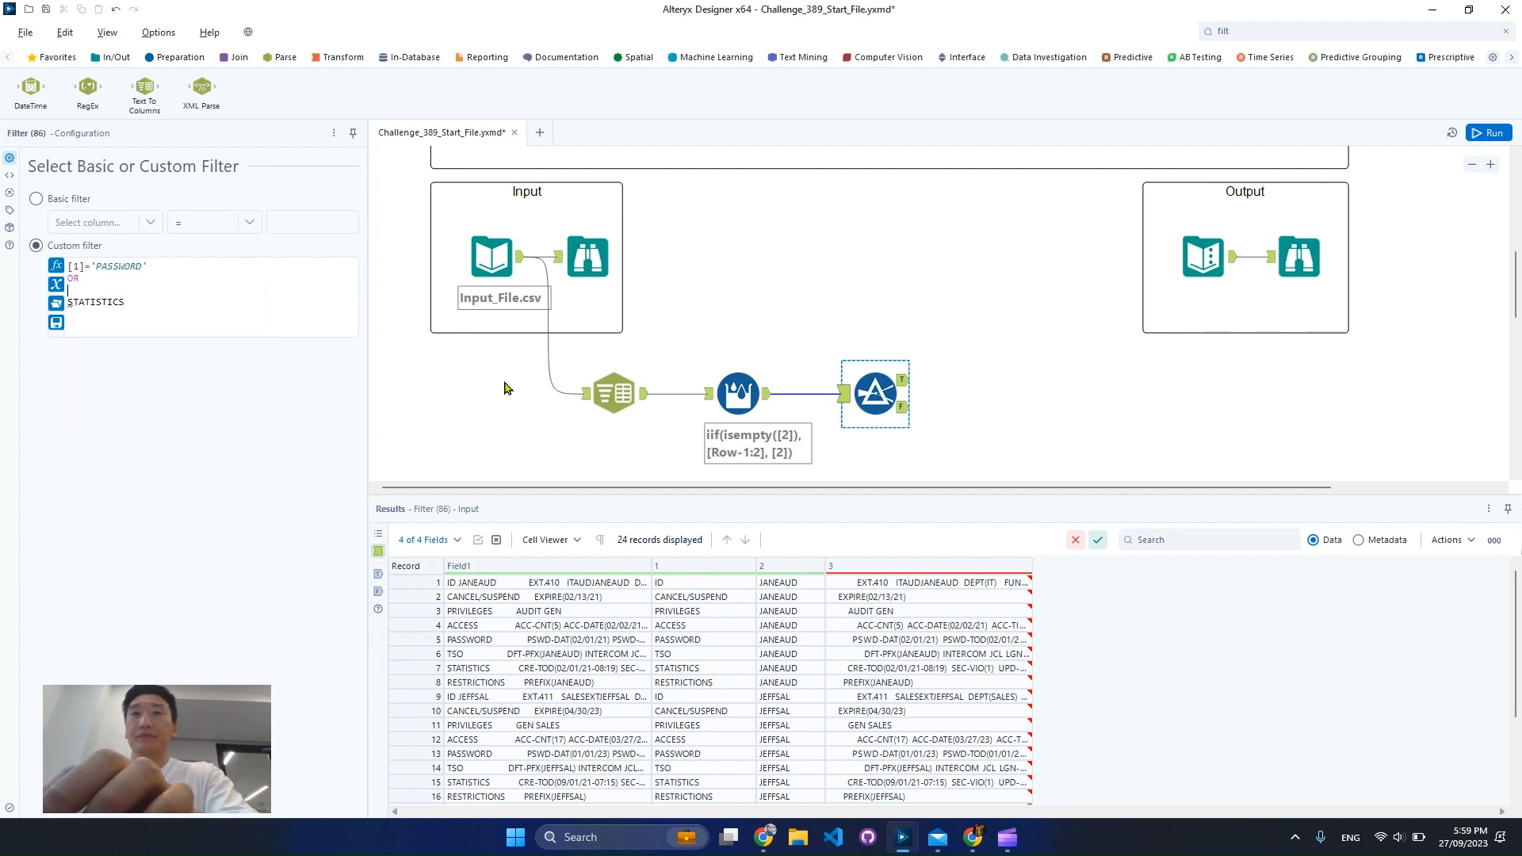
text([1])
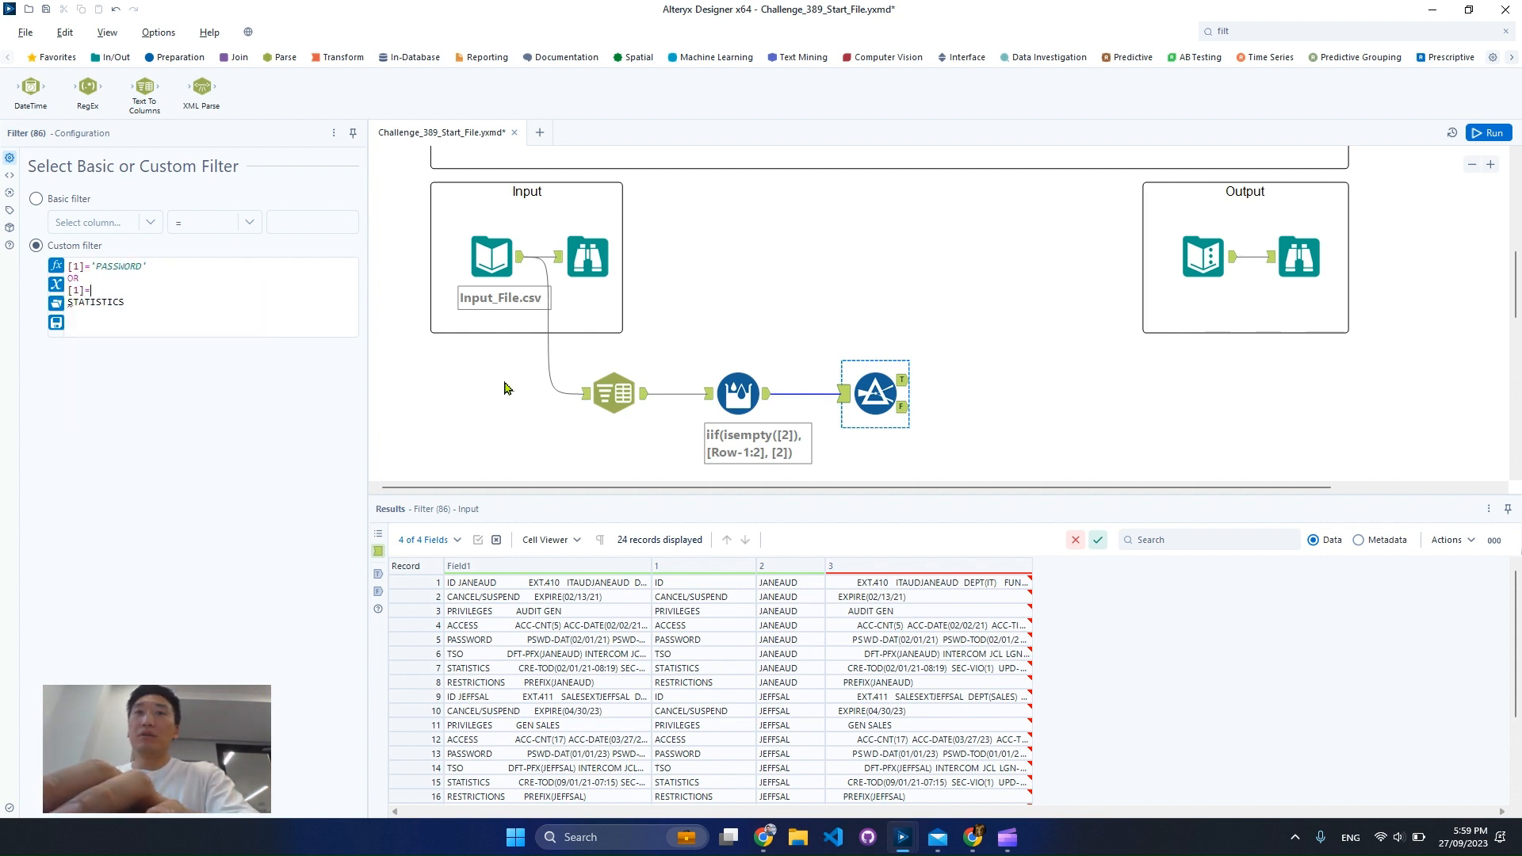
text(=)
key(Delete)
text('STATISTICS)
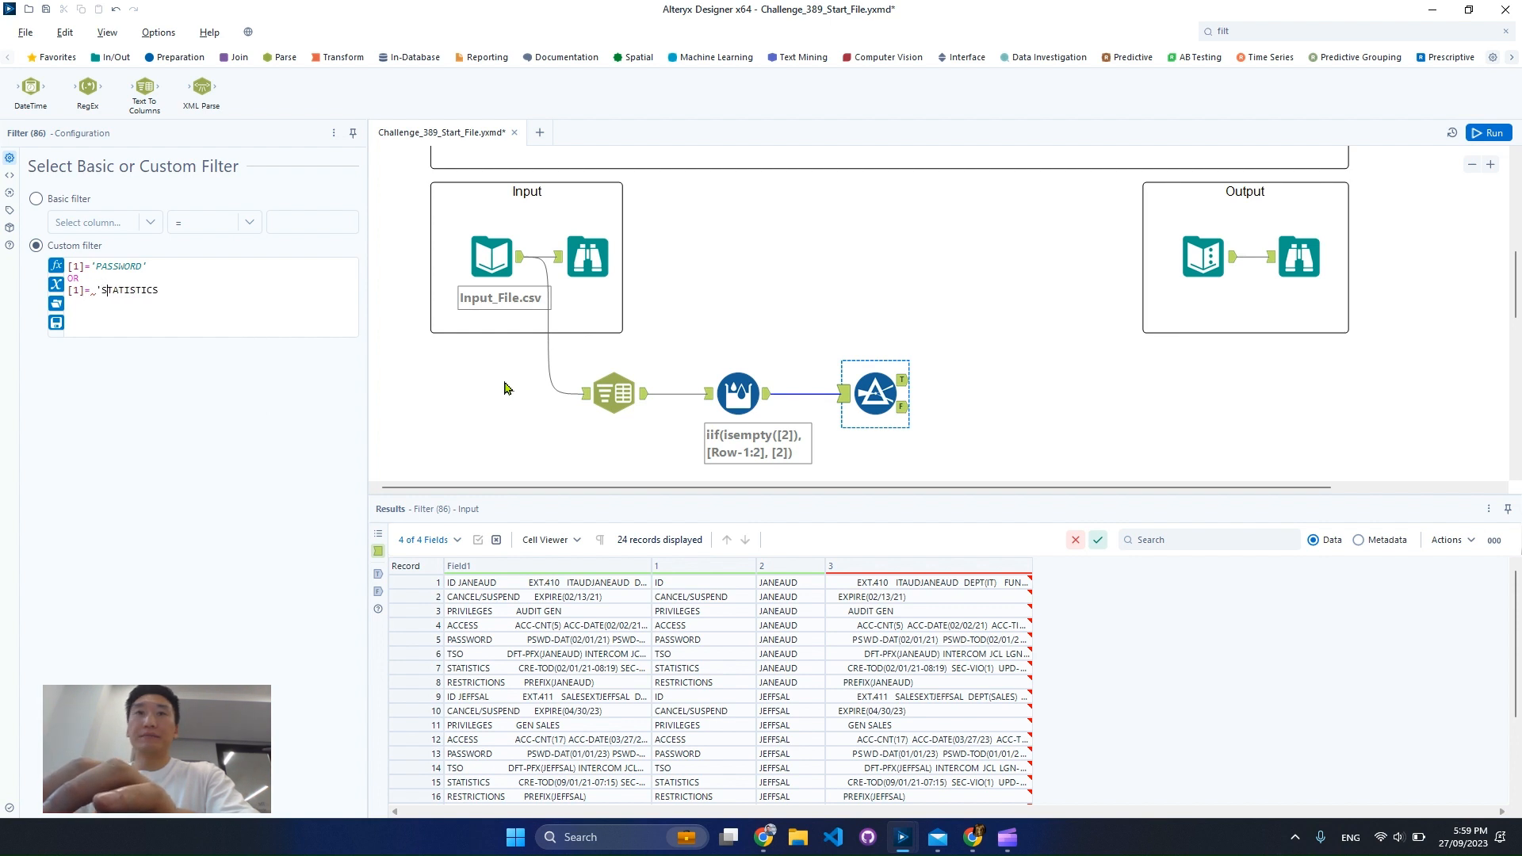
text(')
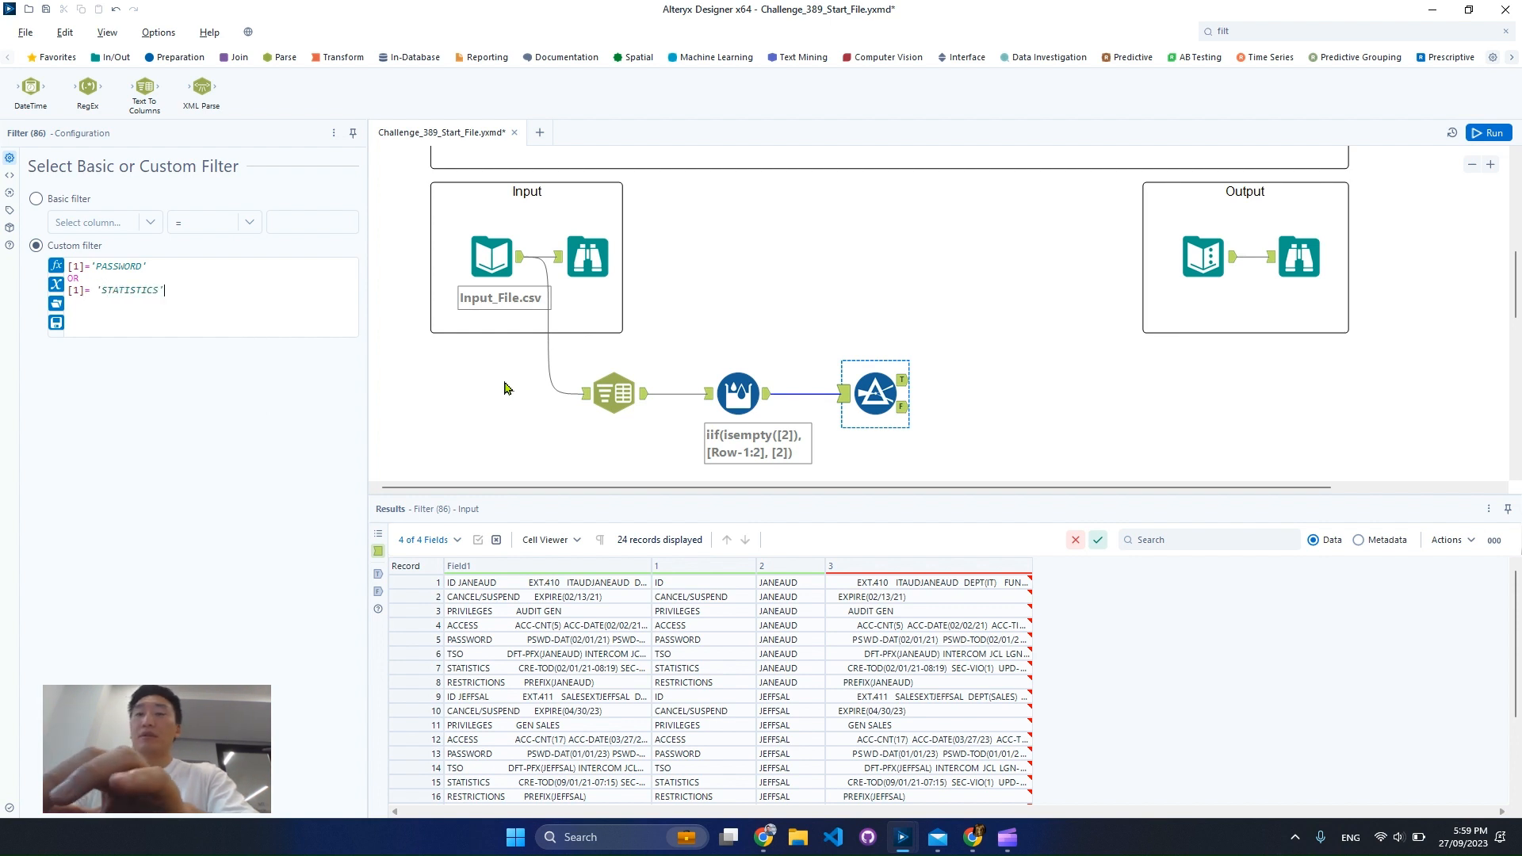
click(506, 387)
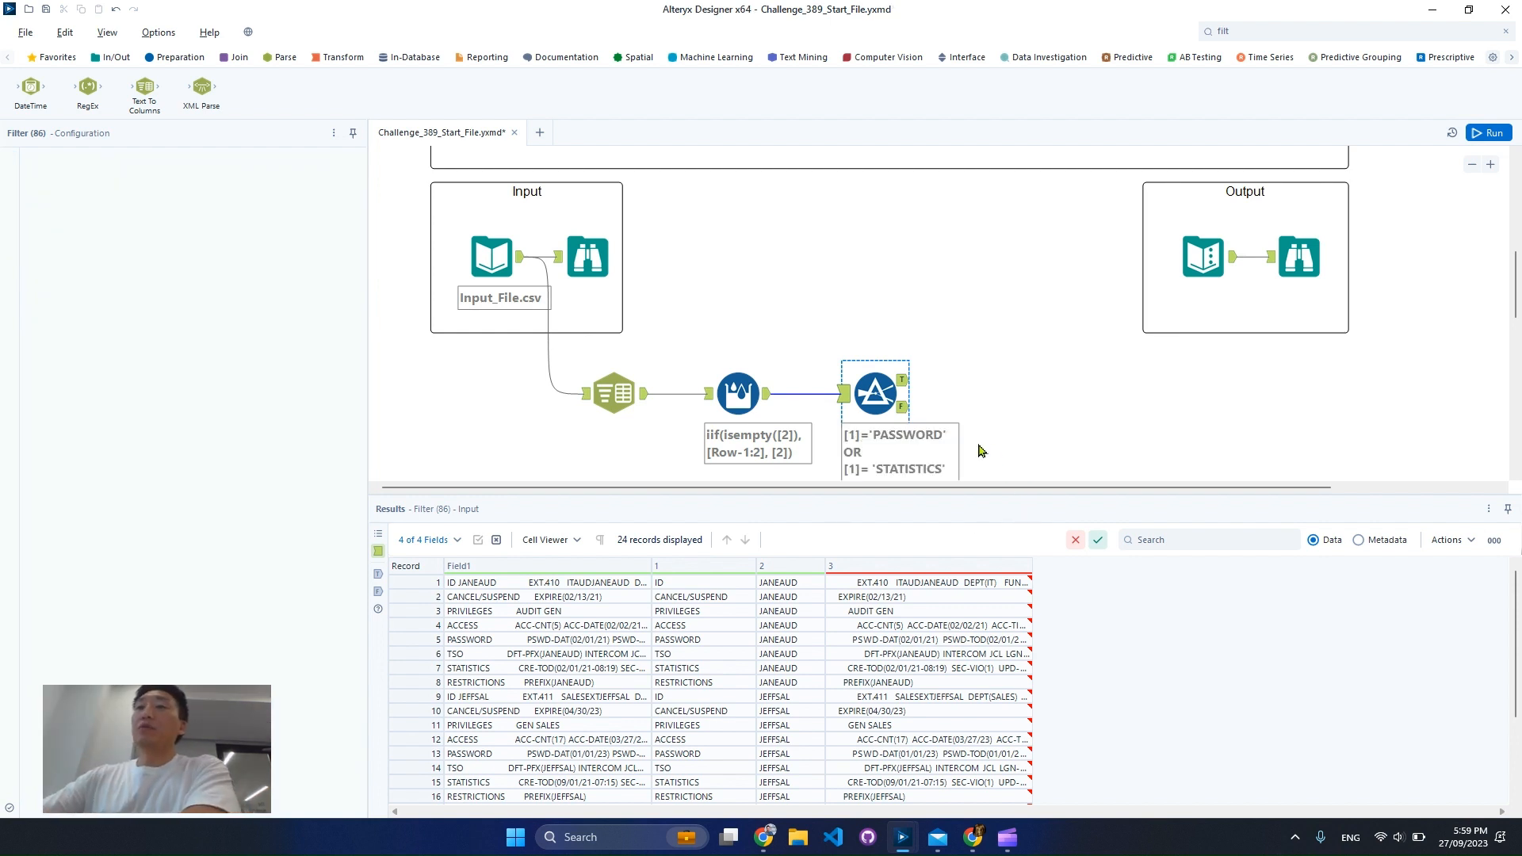
Run the workflow and inspect the Filter's True output, widening column 3 to read the violation entries in full
key(ctrl+r)
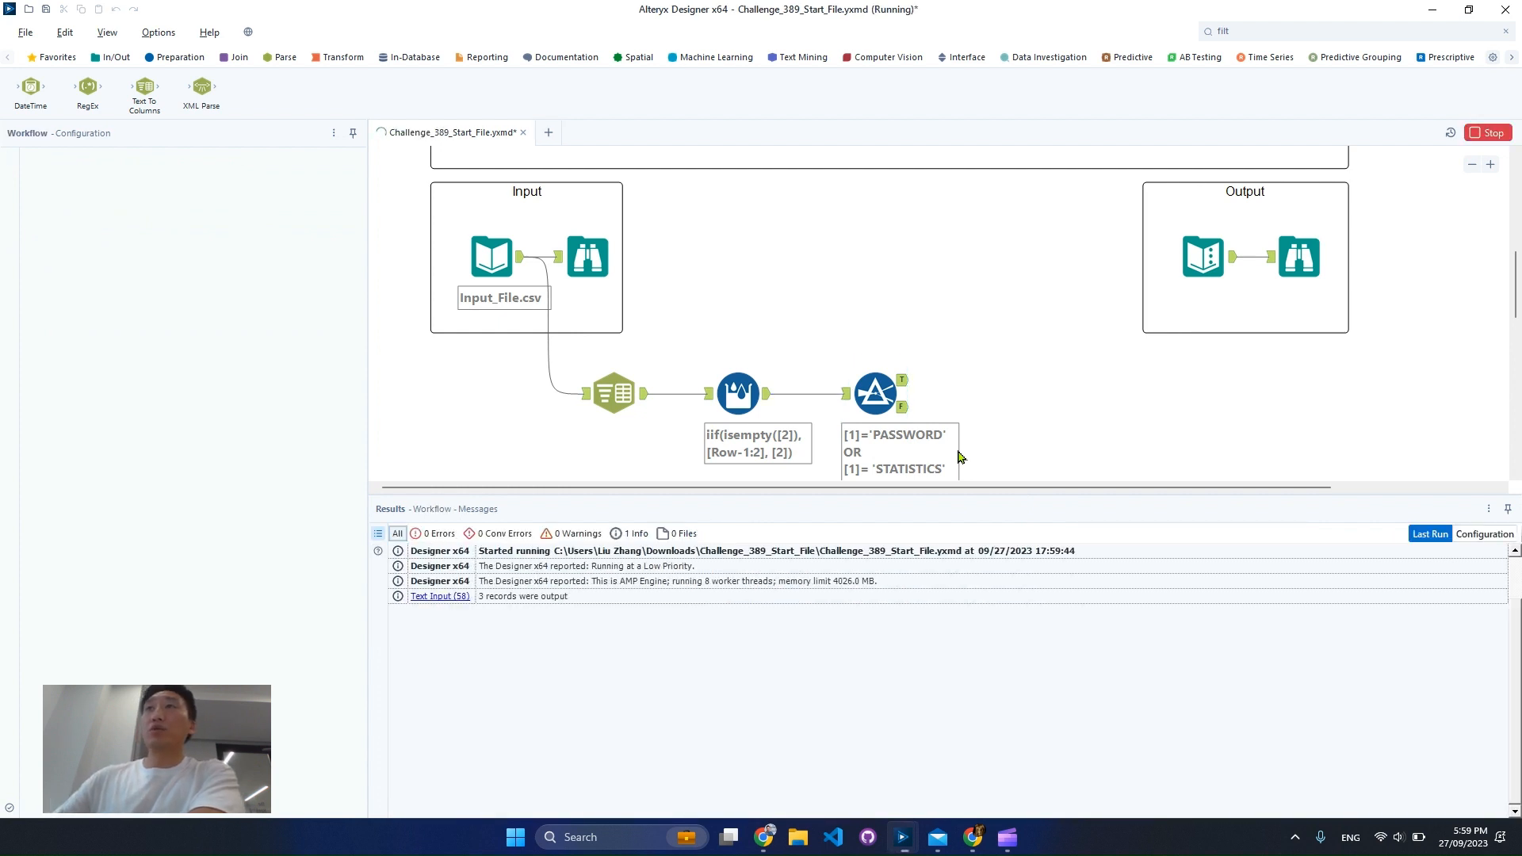
click(904, 380)
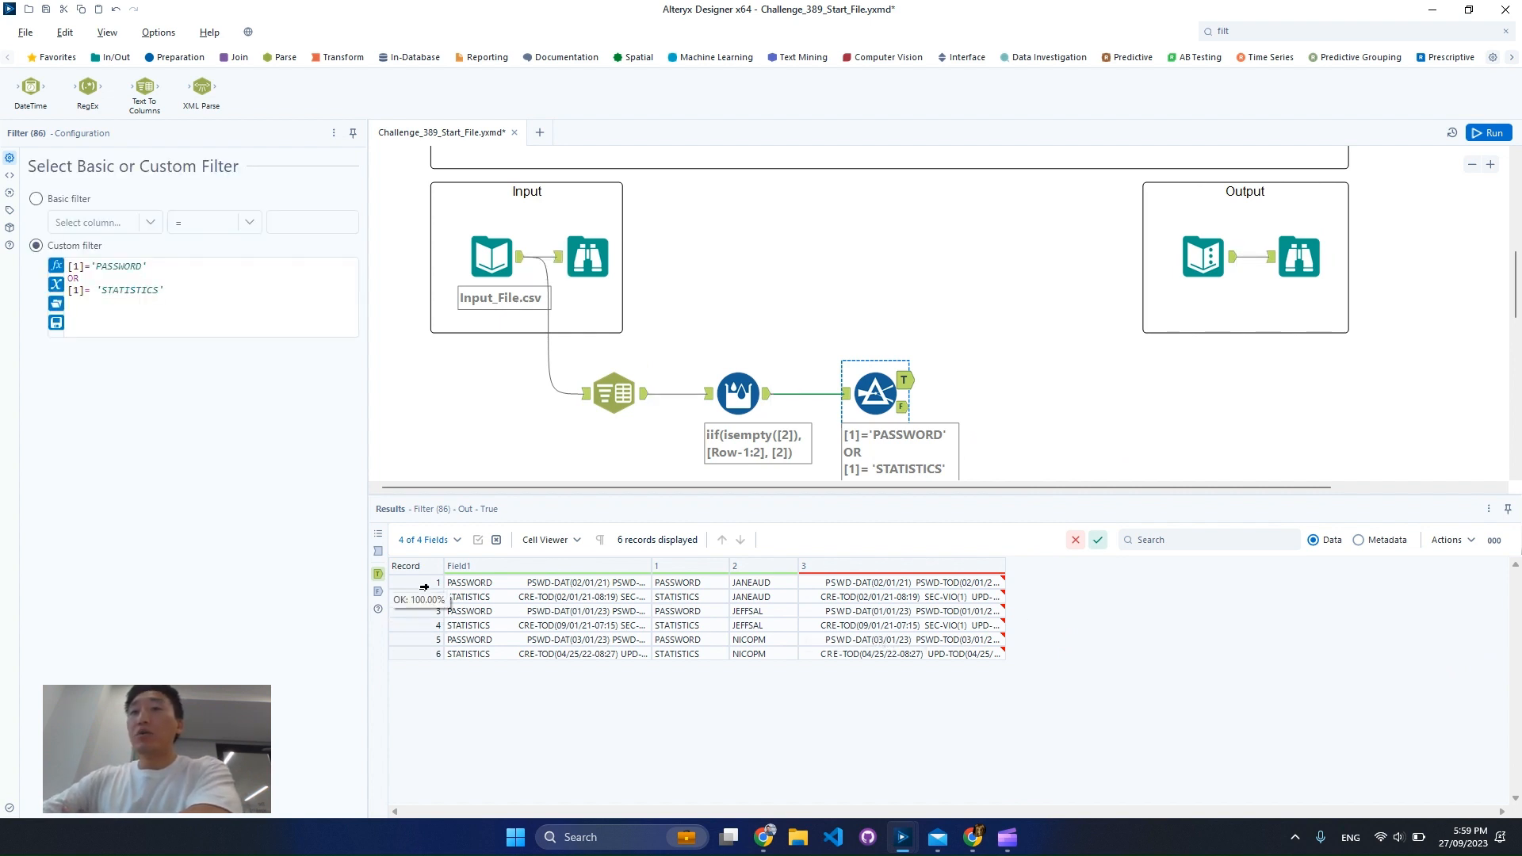
drag(424, 586, 439, 665)
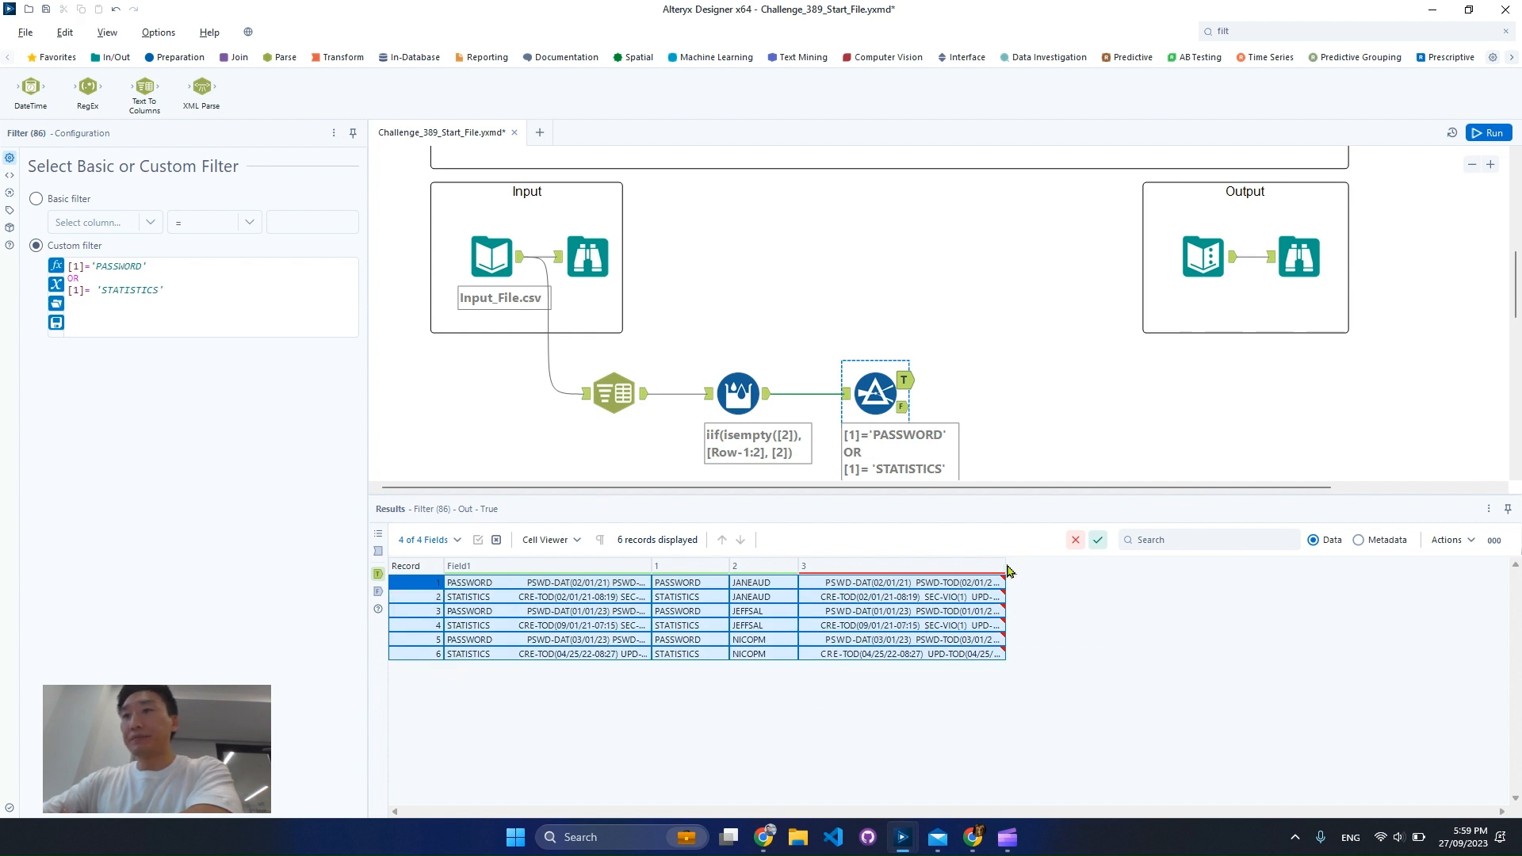
drag(1005, 565, 1447, 571)
click(1216, 638)
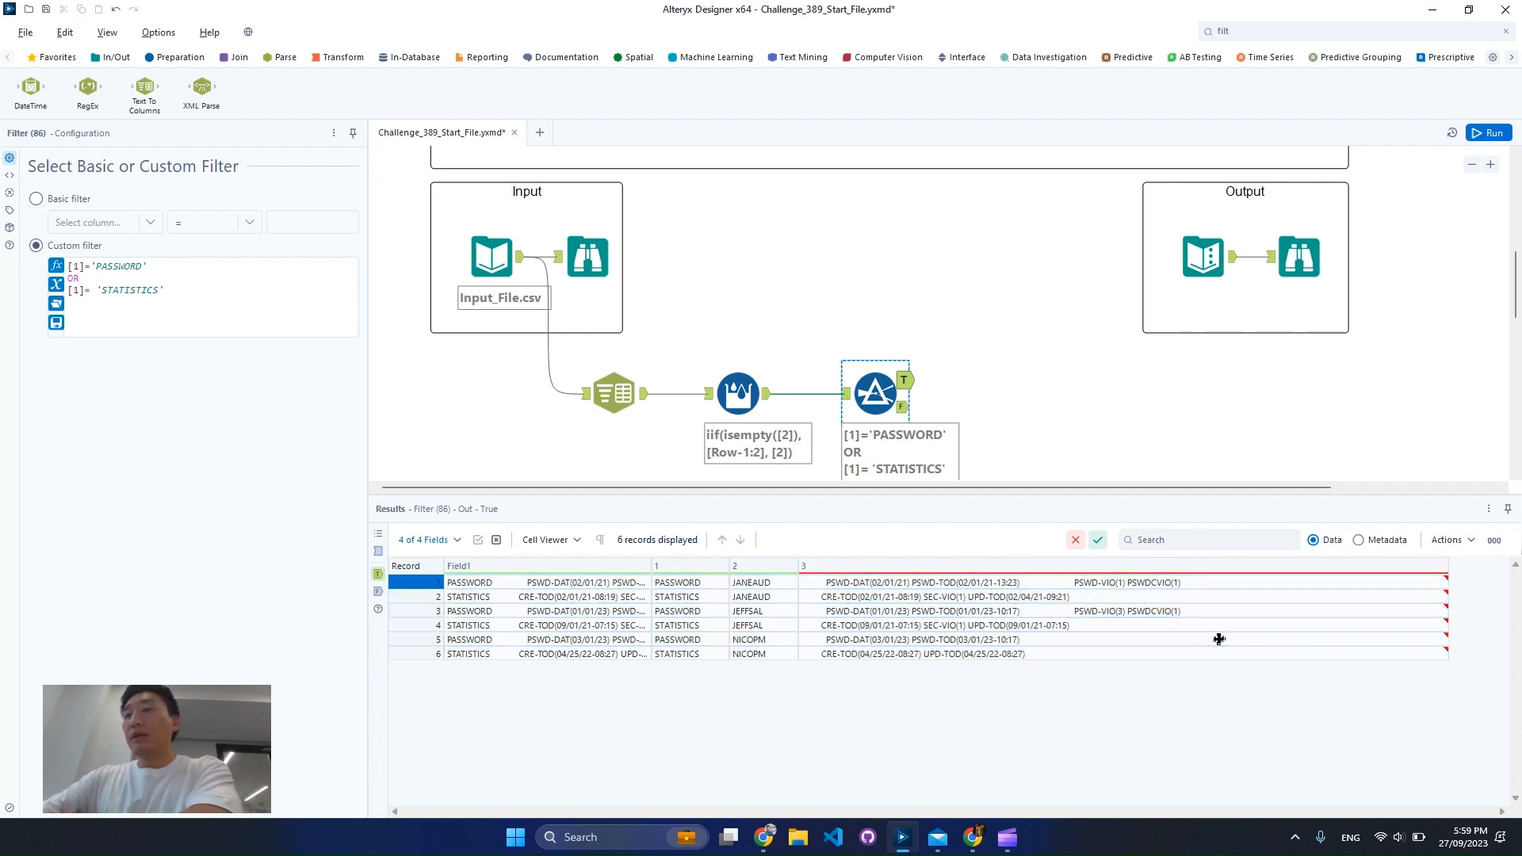
click(1157, 611)
click(1172, 582)
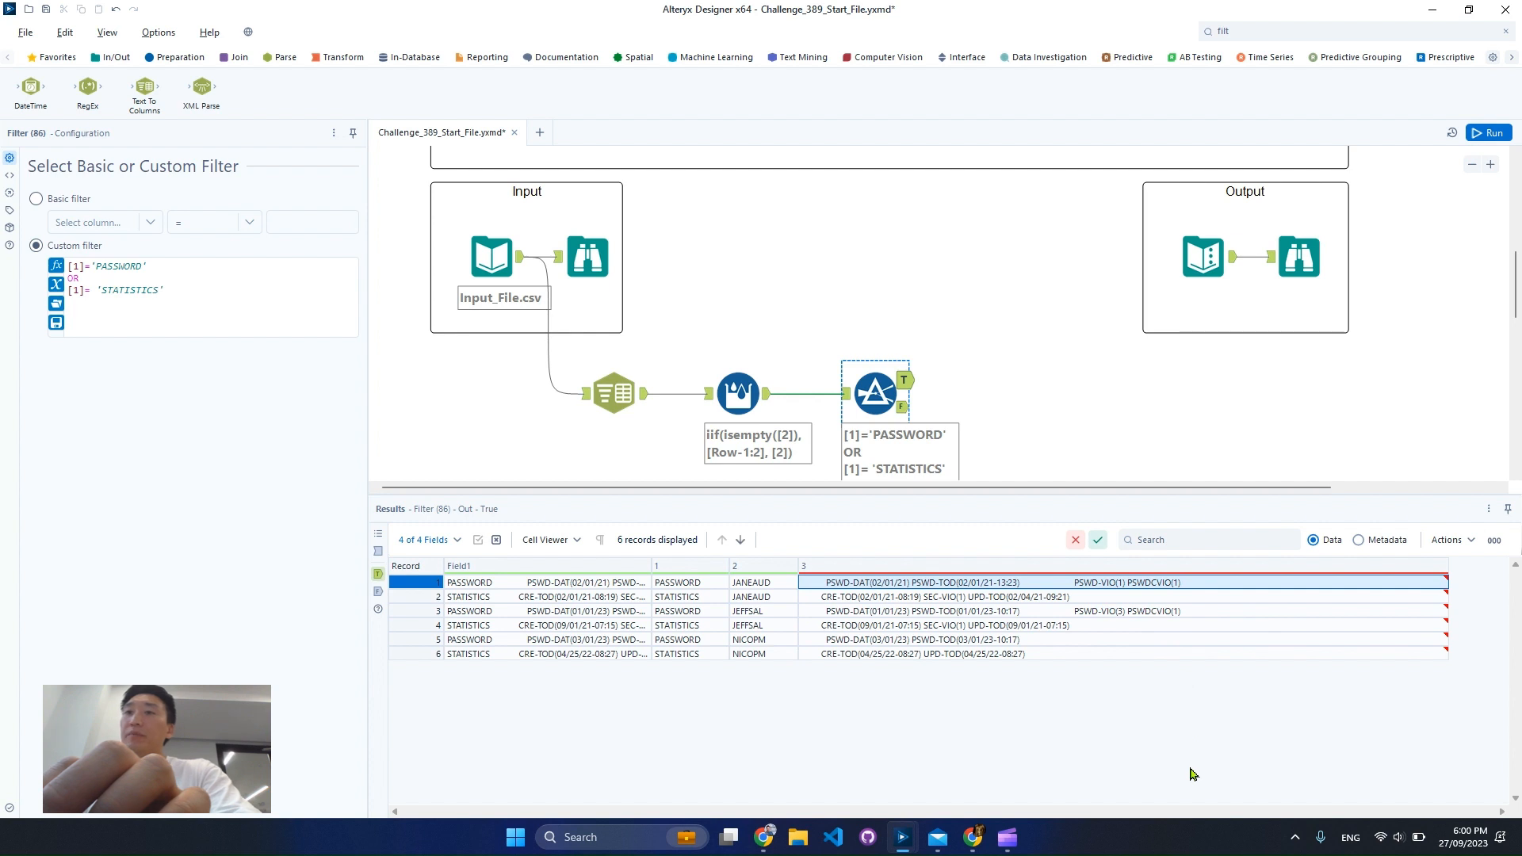
Find the Formula tool by searching for "form" and connect it to the Filter's True output
click(1281, 31)
text(form)
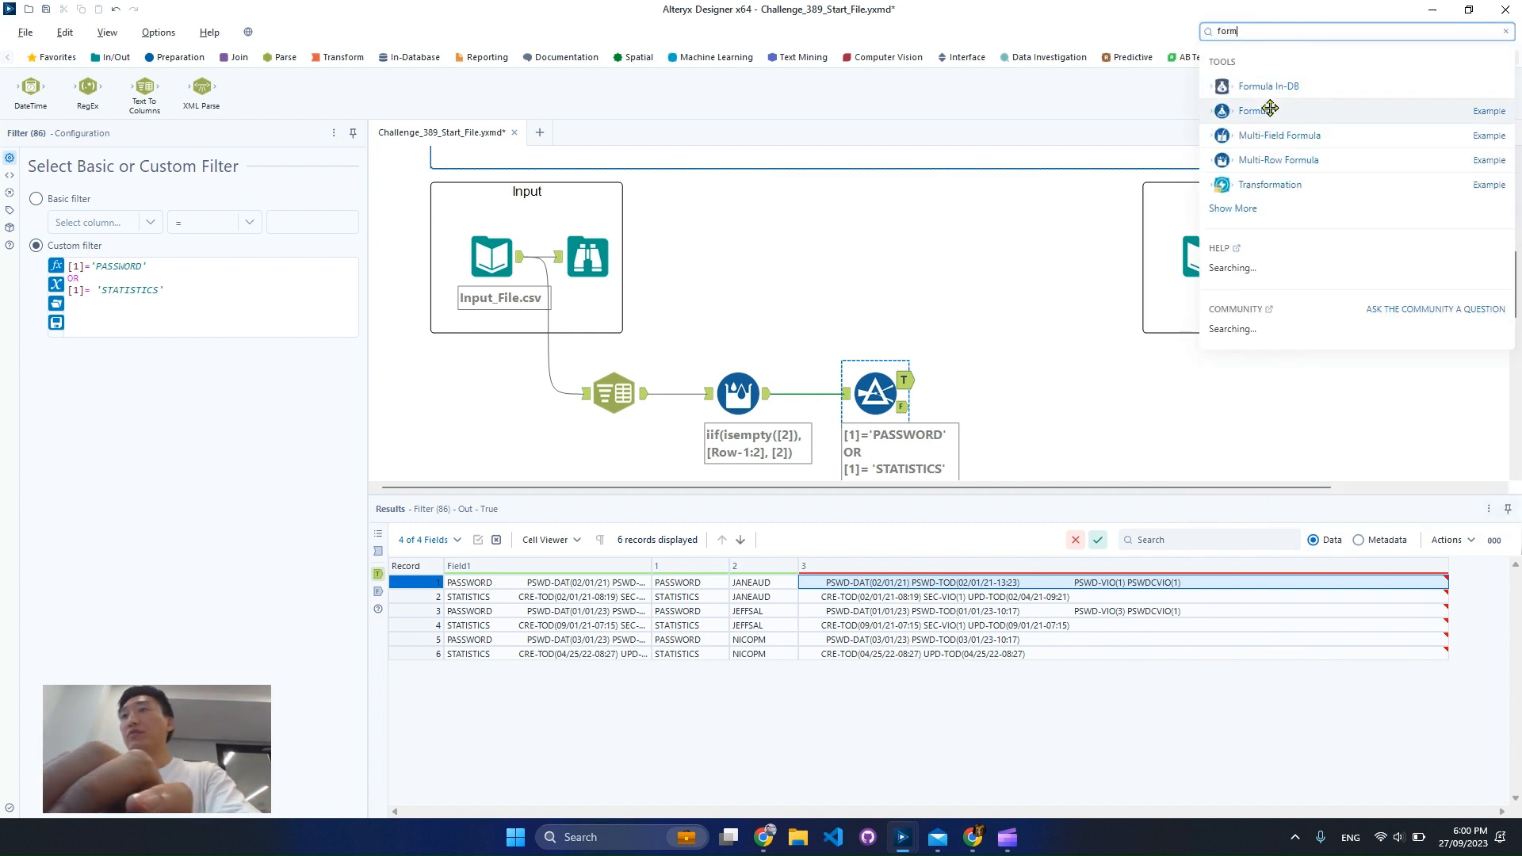
drag(1257, 110, 986, 378)
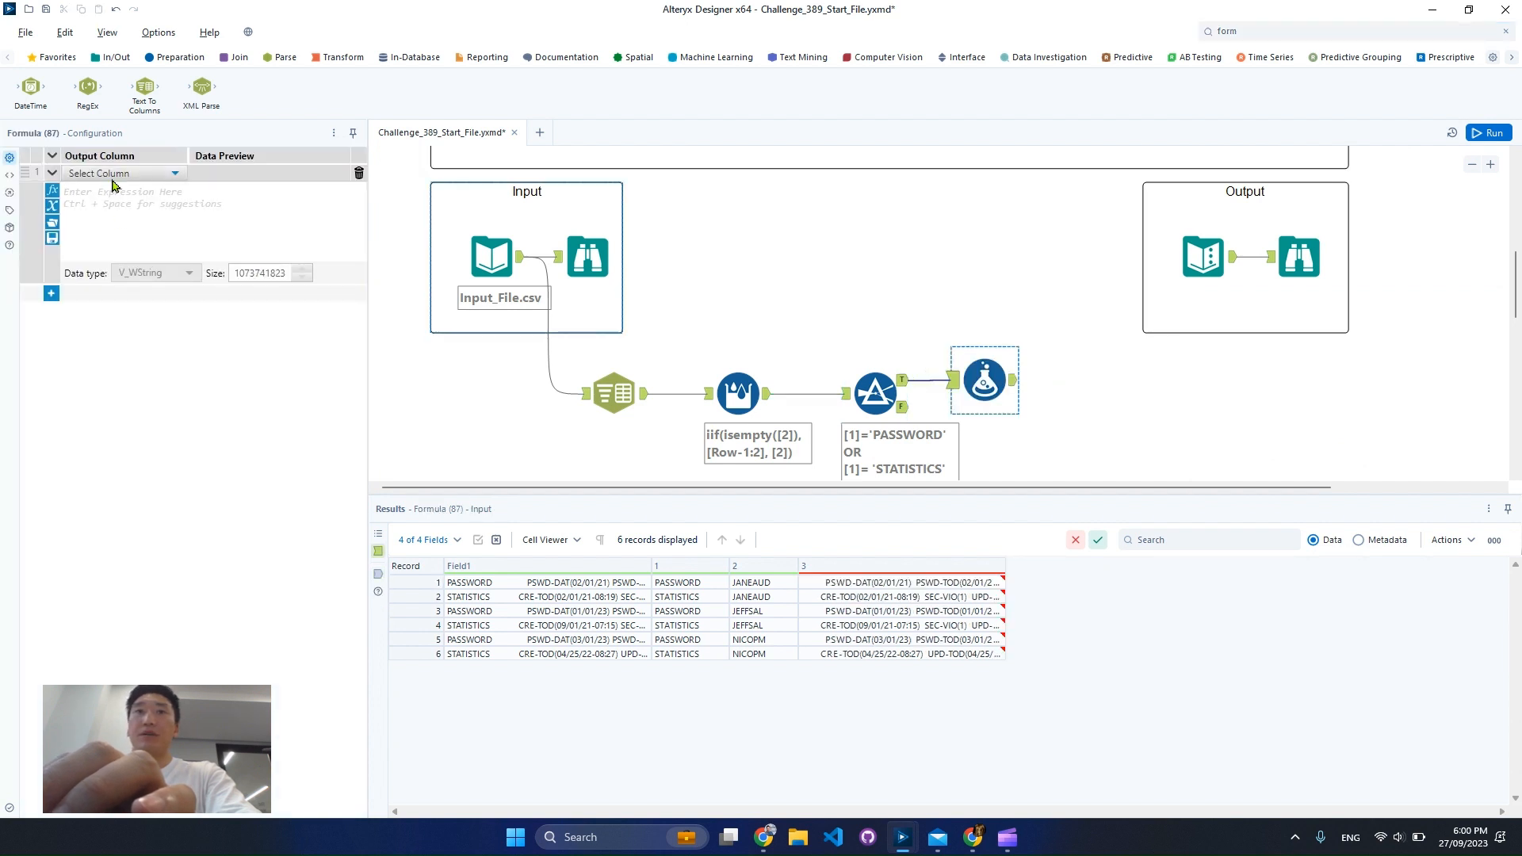
Add a new output column named Password Violation in the Formula tool
click(111, 174)
click(113, 191)
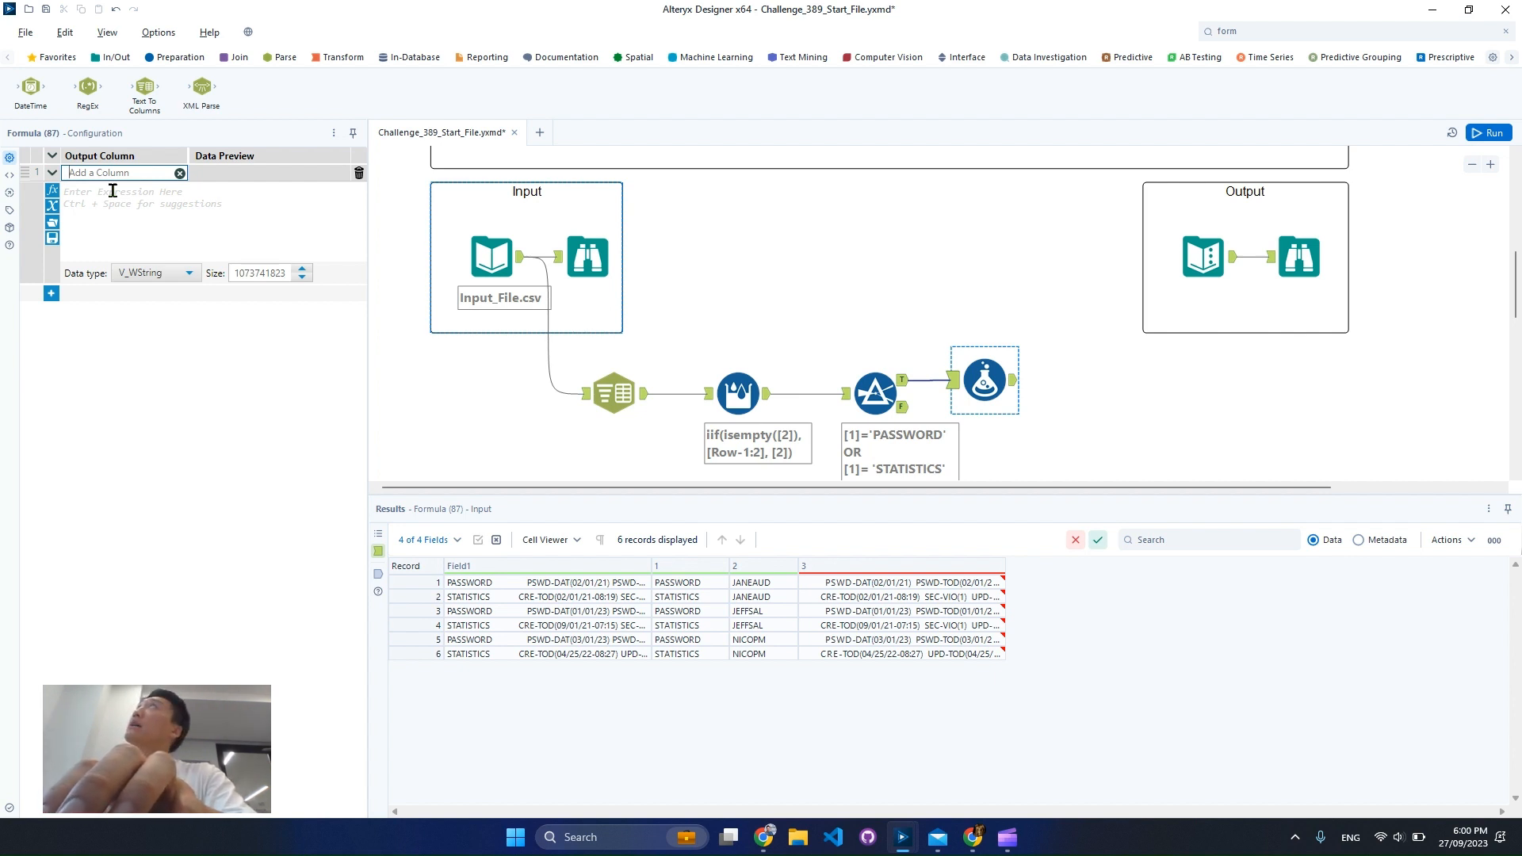
text(Password)
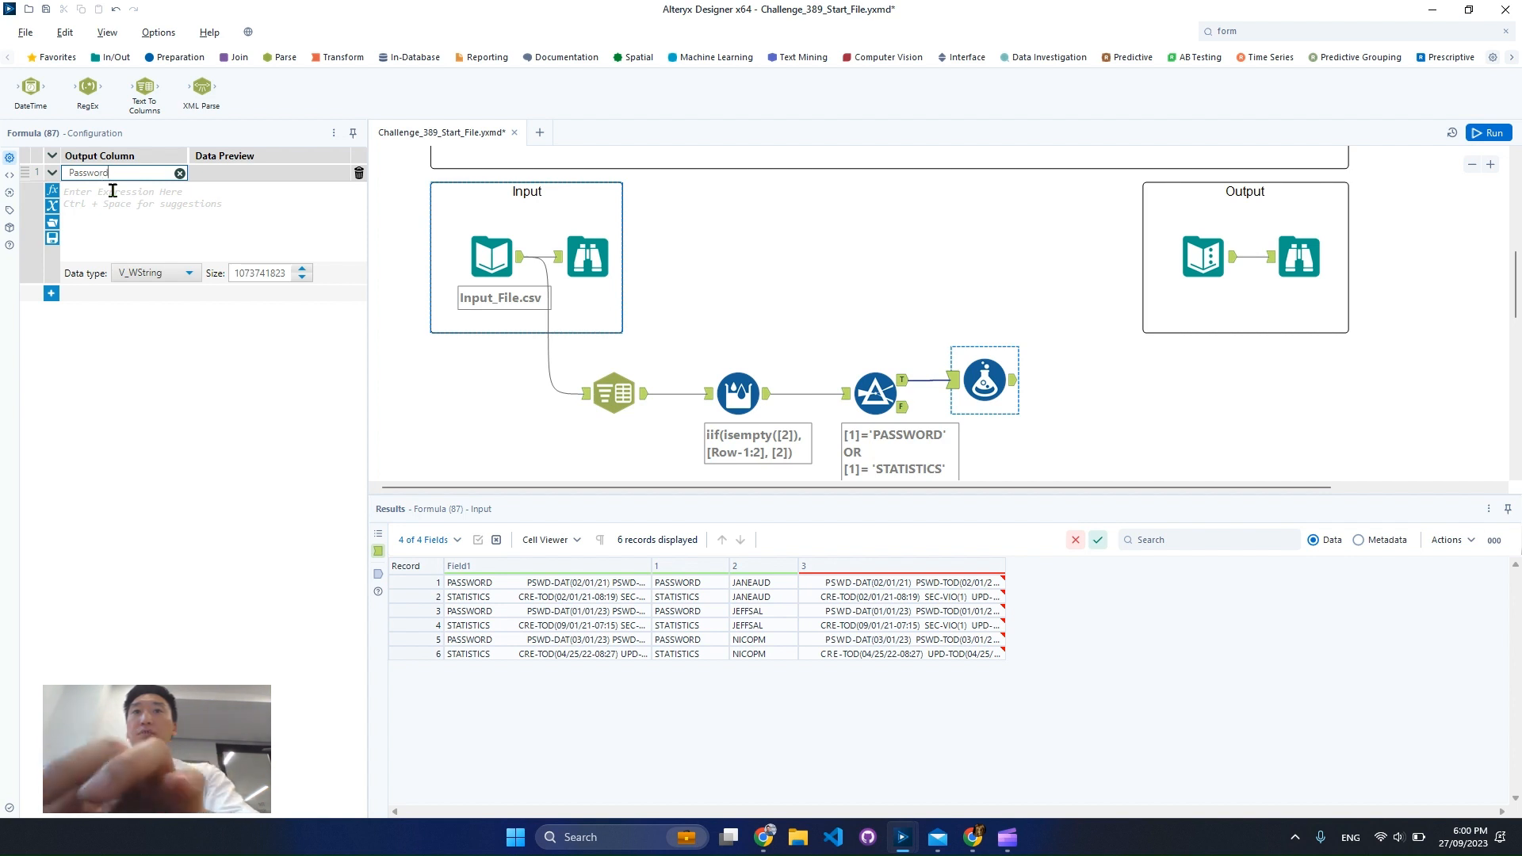
text( Violation)
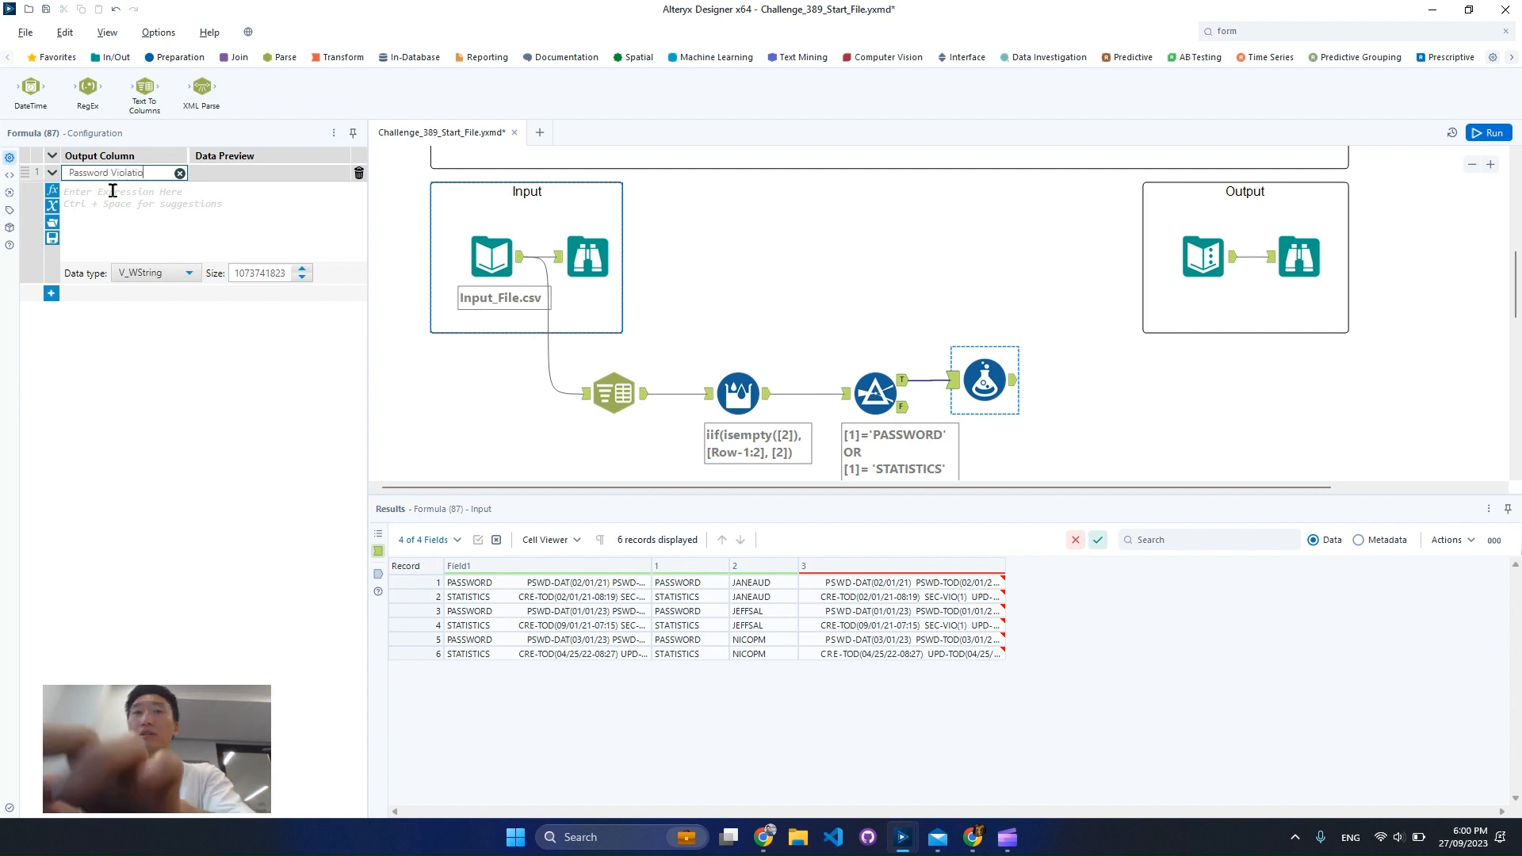
click(131, 203)
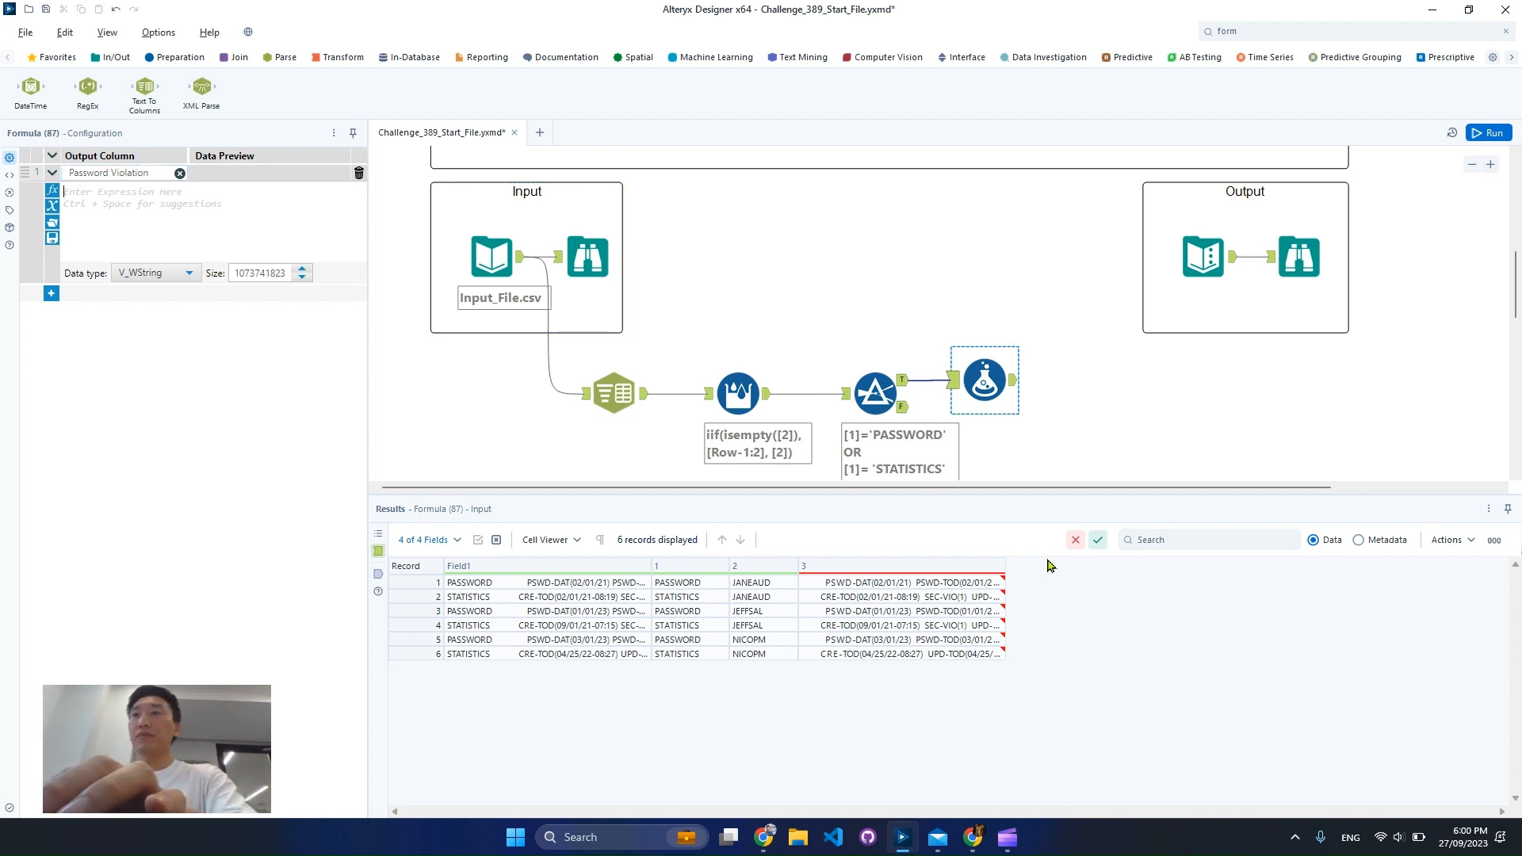
Start the Password Violation expression with REGEX_Replace, using [3] as the string and an empty quoted pattern
scroll(1053, 357, up, 1)
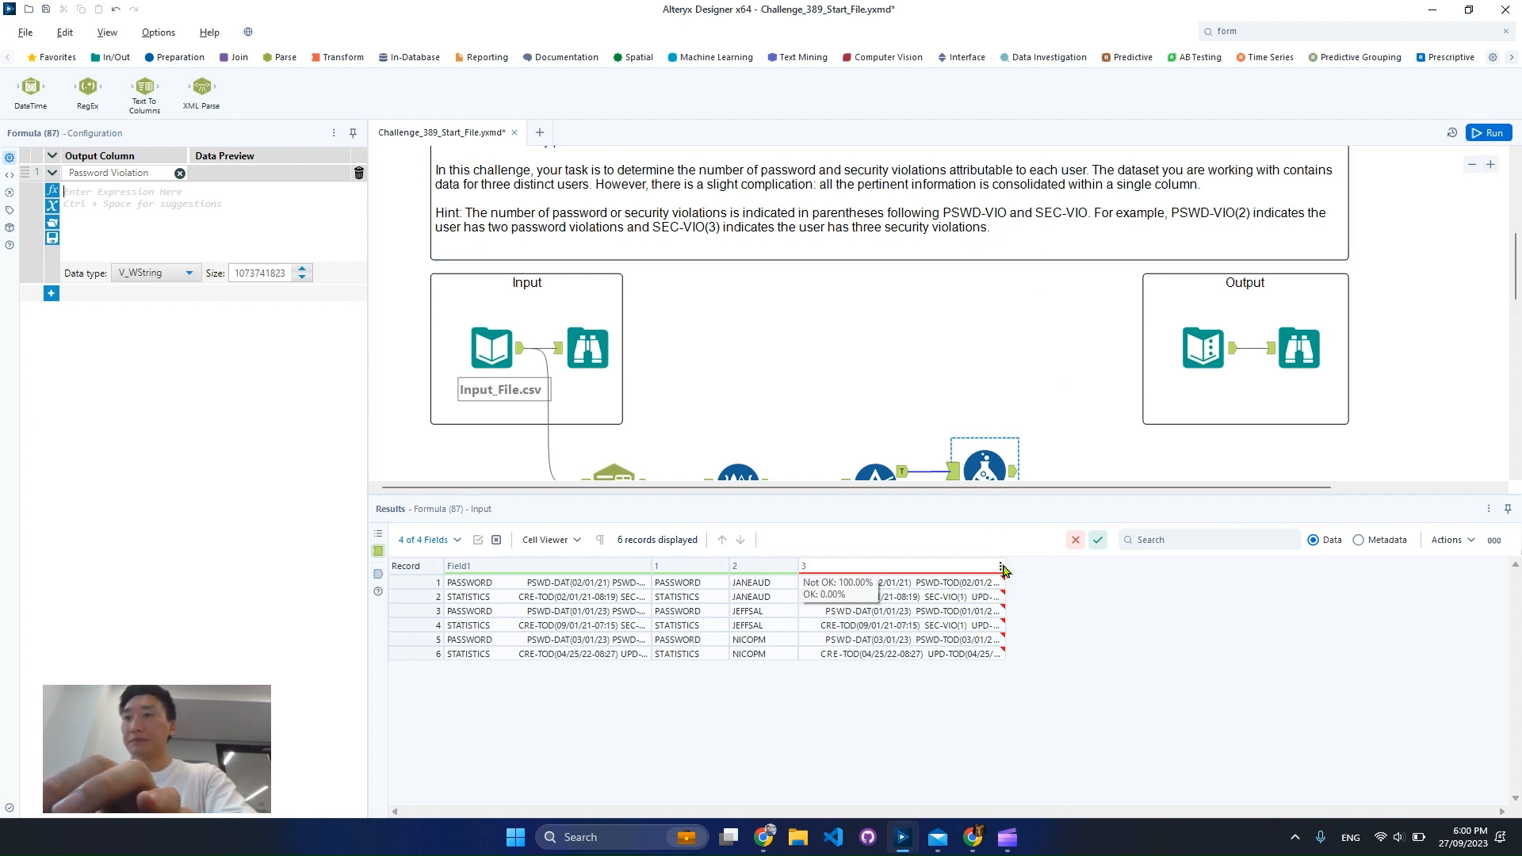
drag(1005, 569, 1251, 595)
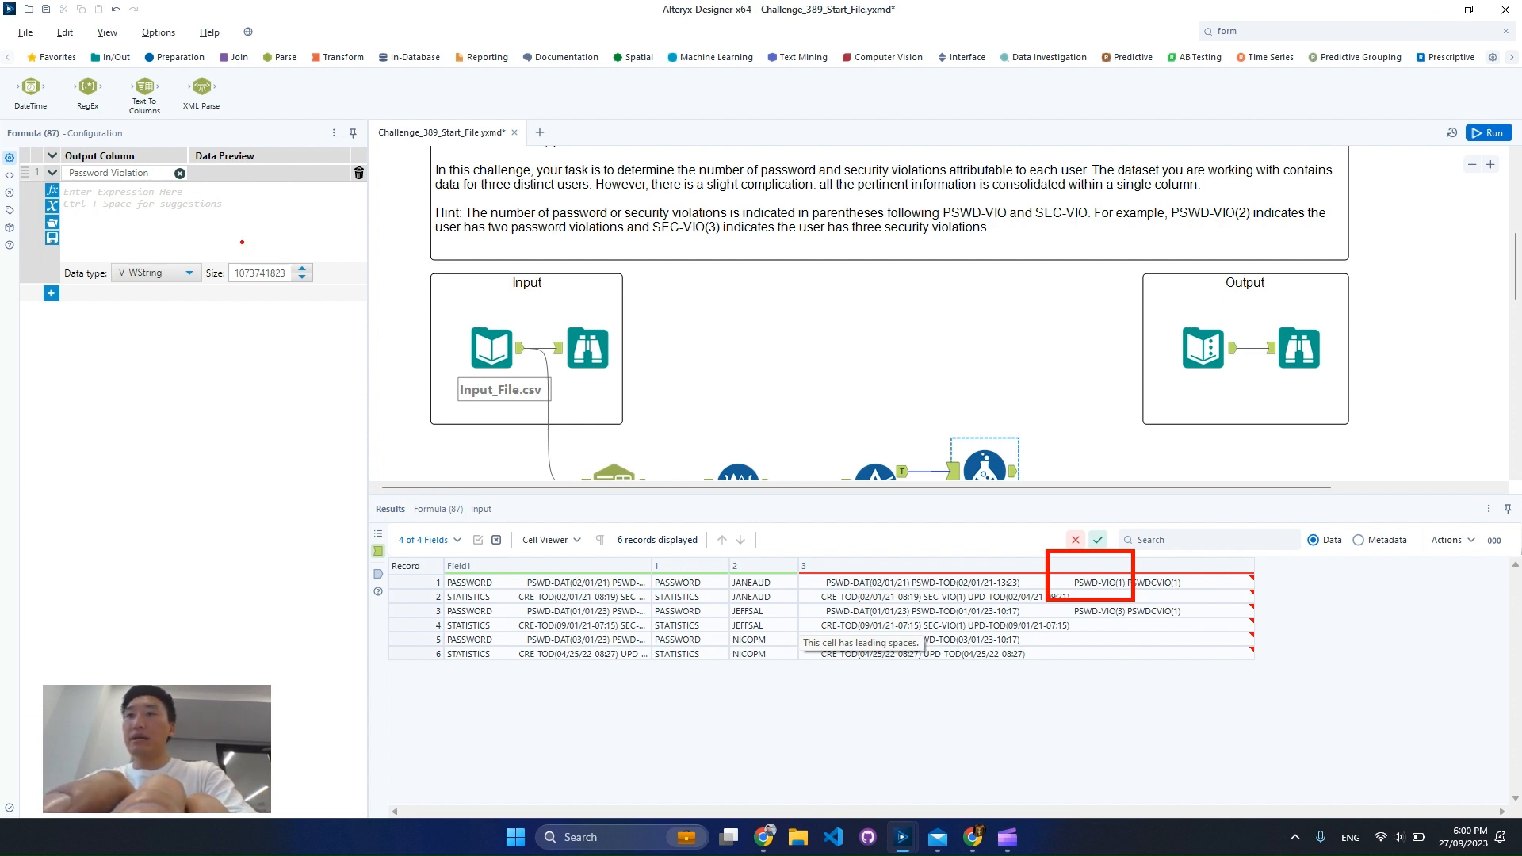
click(213, 227)
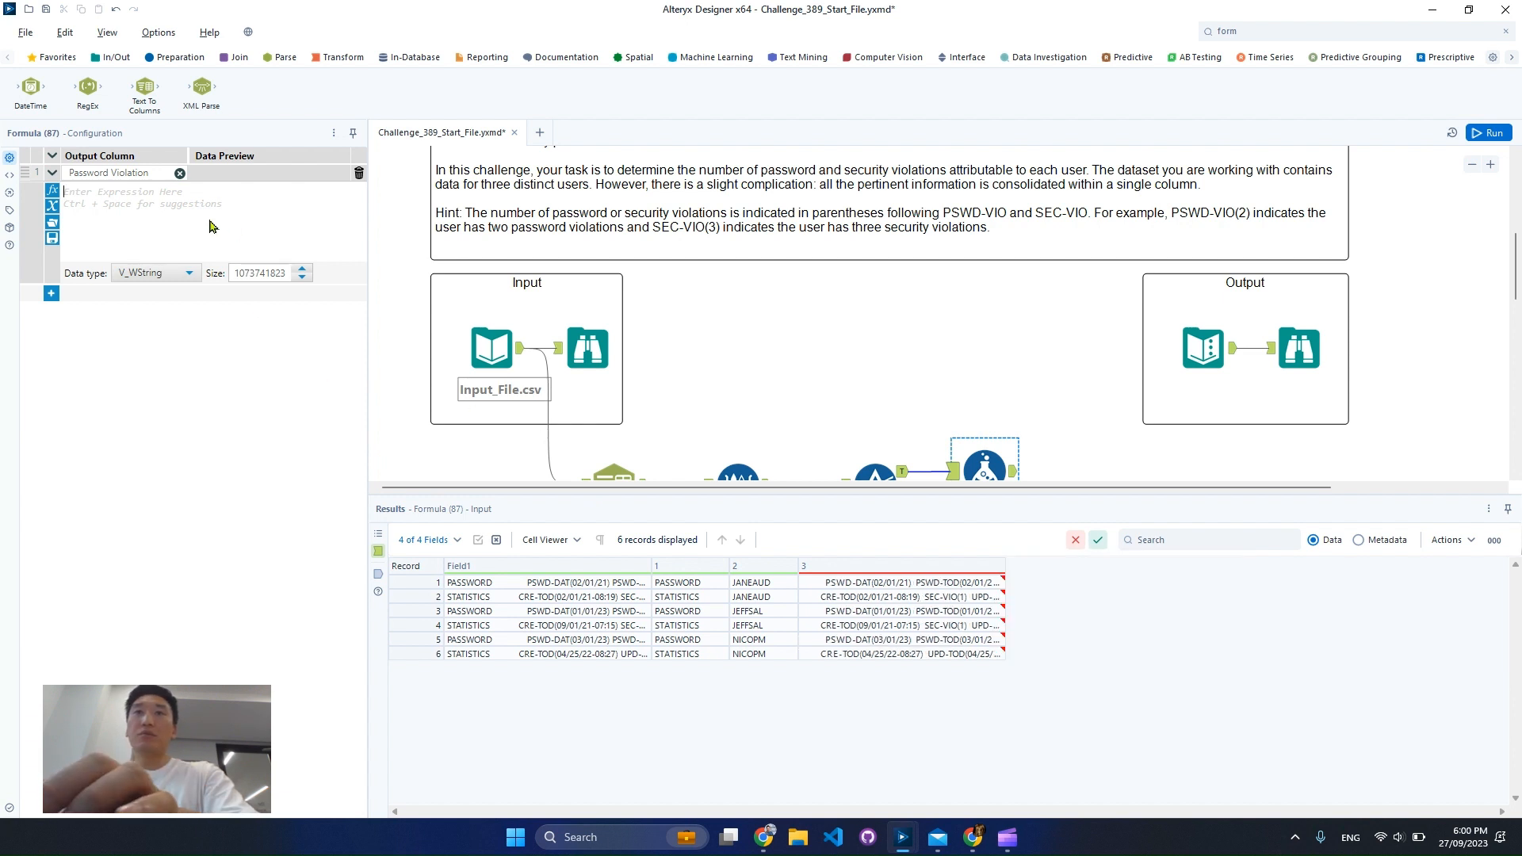
text(rege)
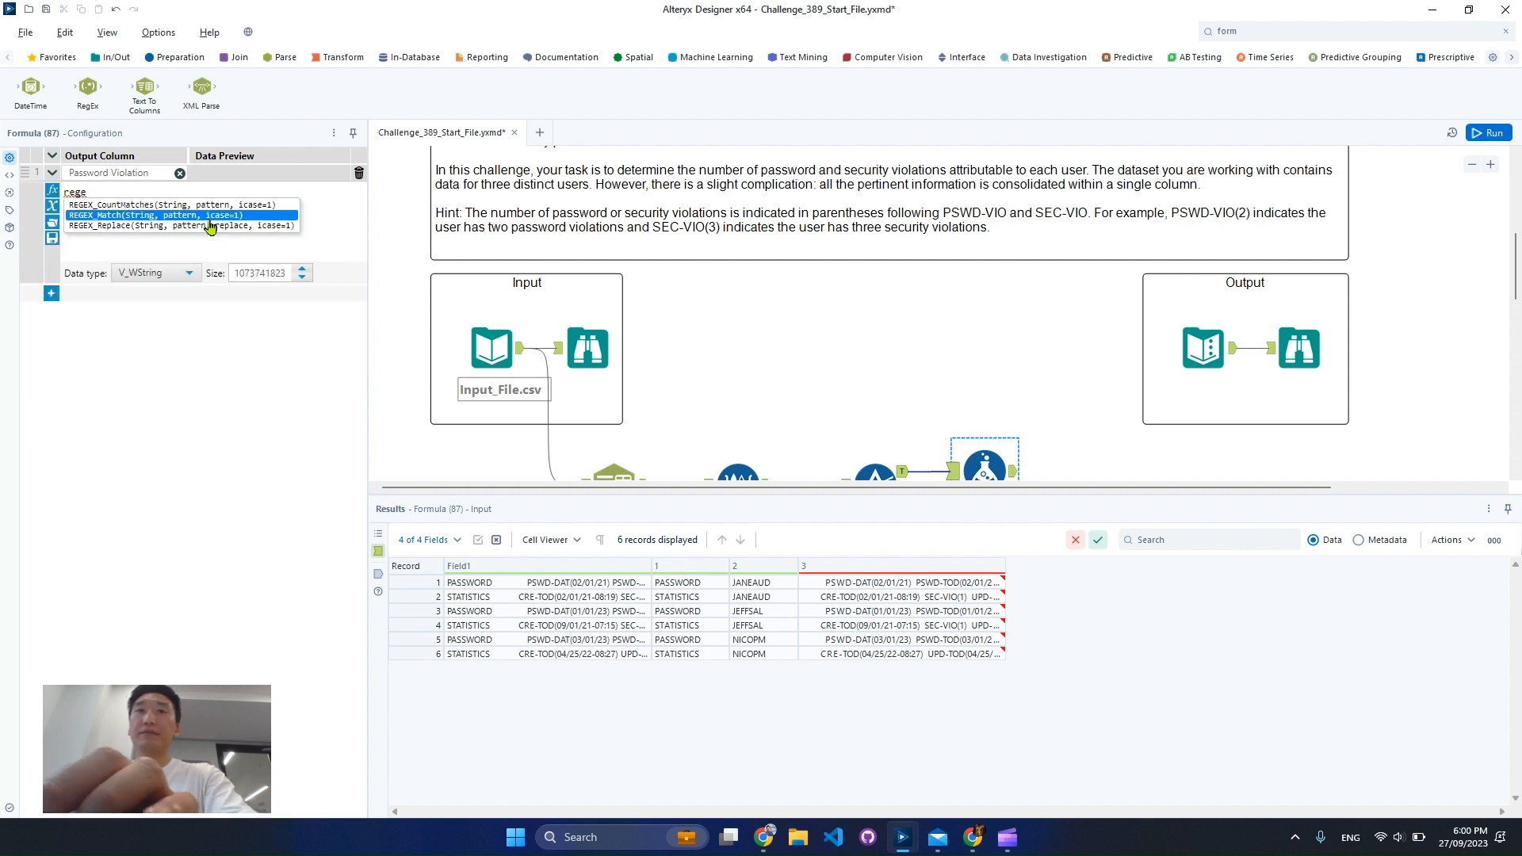
double_click(210, 226)
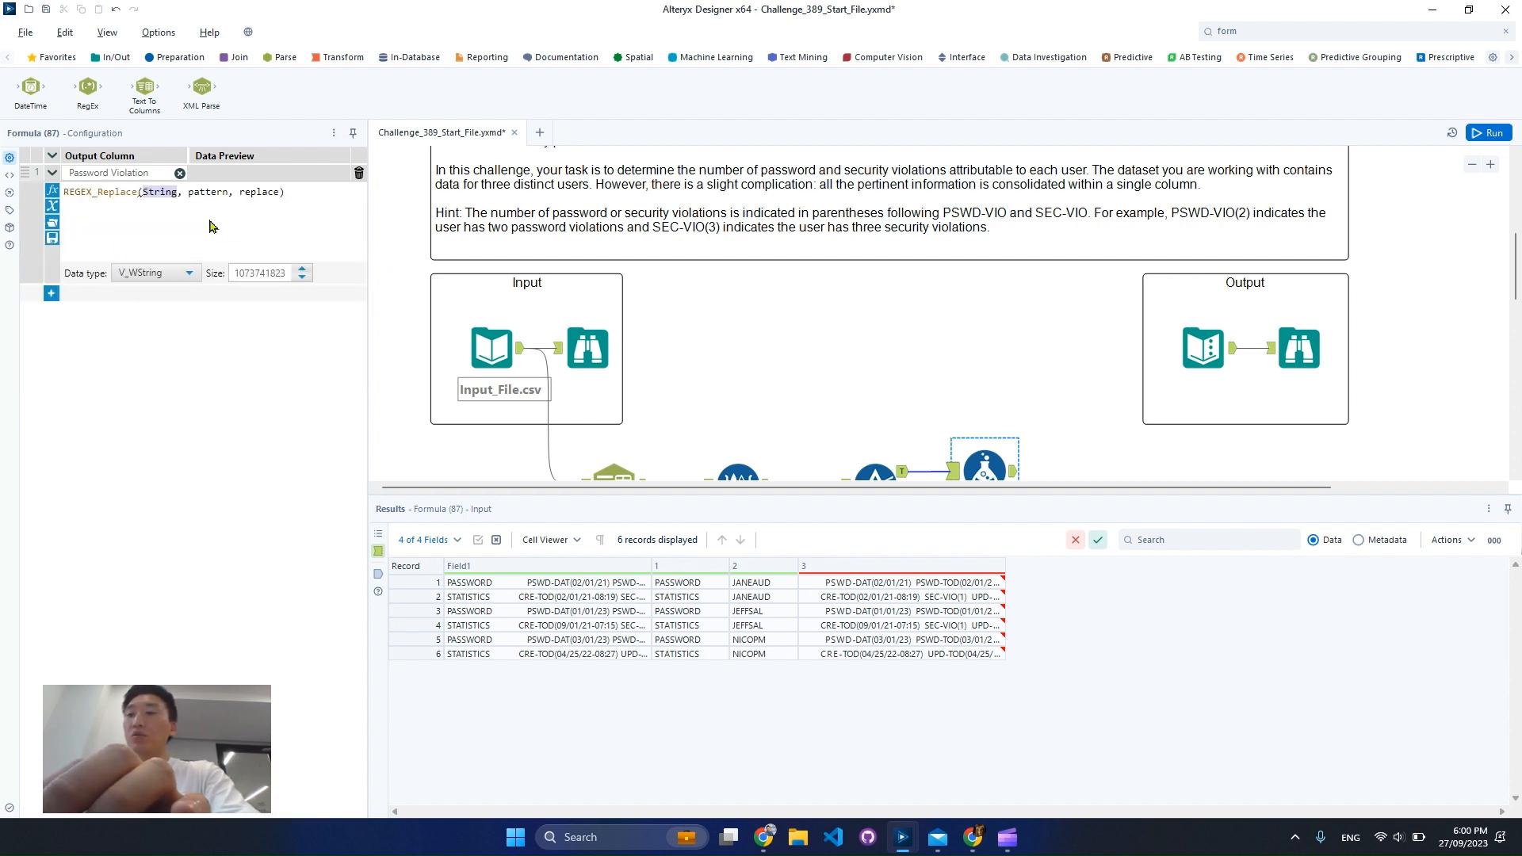
text([3])
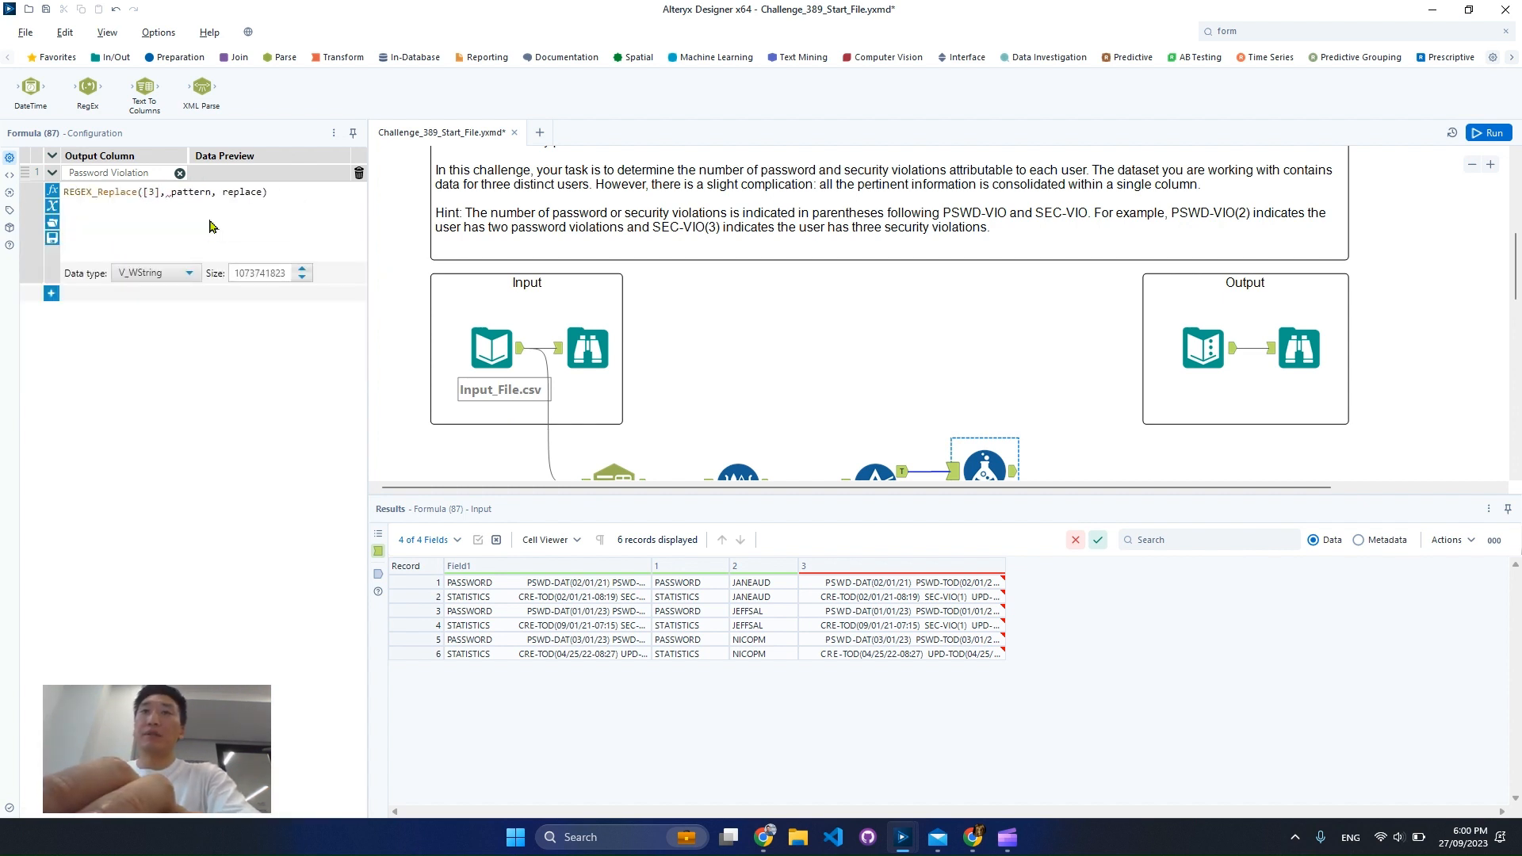
double_click(203, 192)
text('')
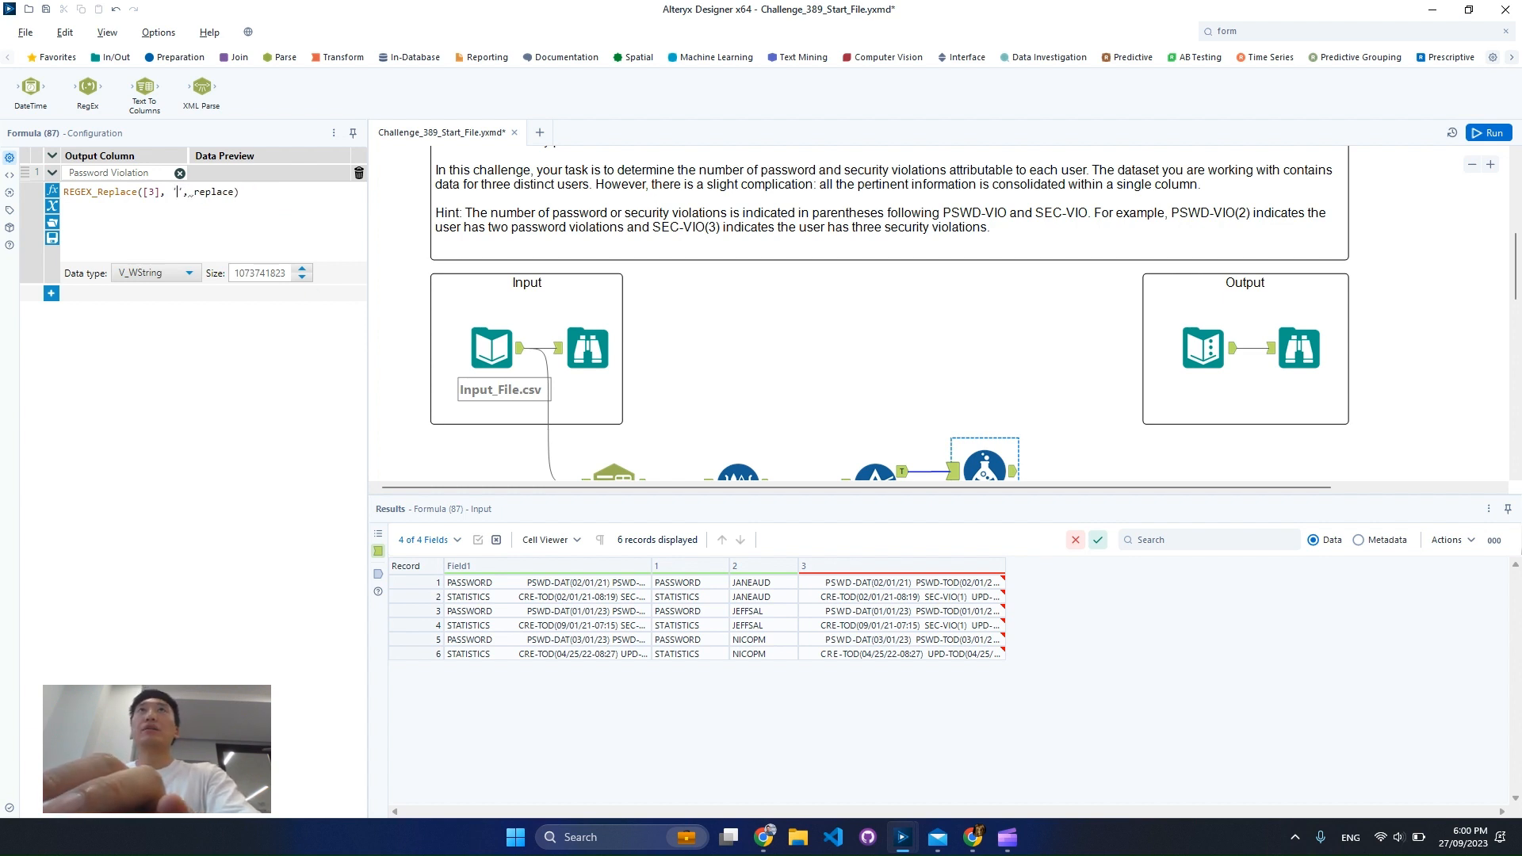
Copy the first three column 3 values from the results, accepting possible truncation
drag(971, 584, 977, 617)
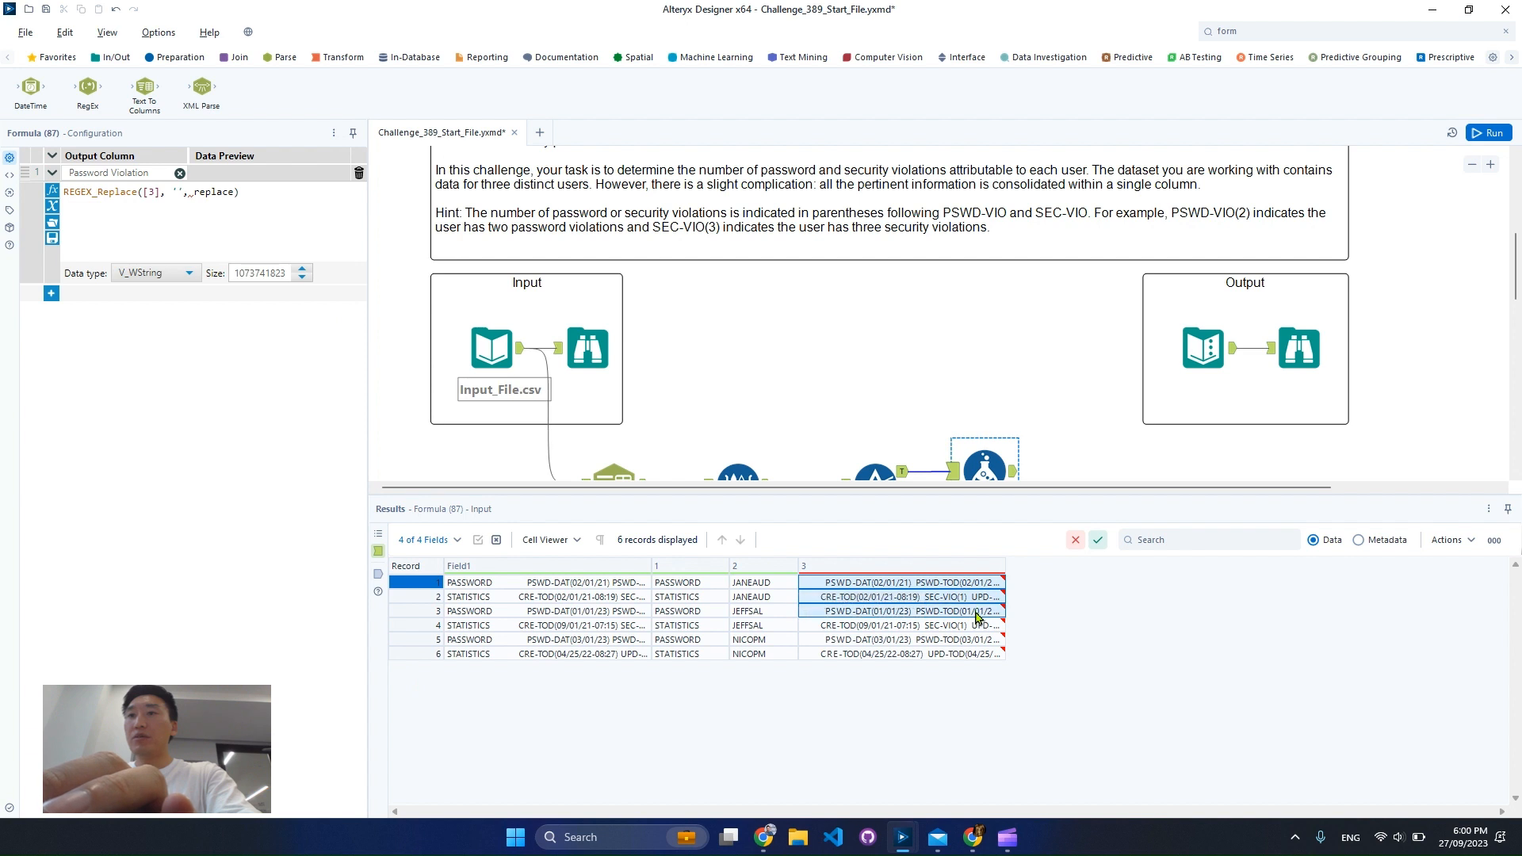
right_click(977, 617)
click(1019, 648)
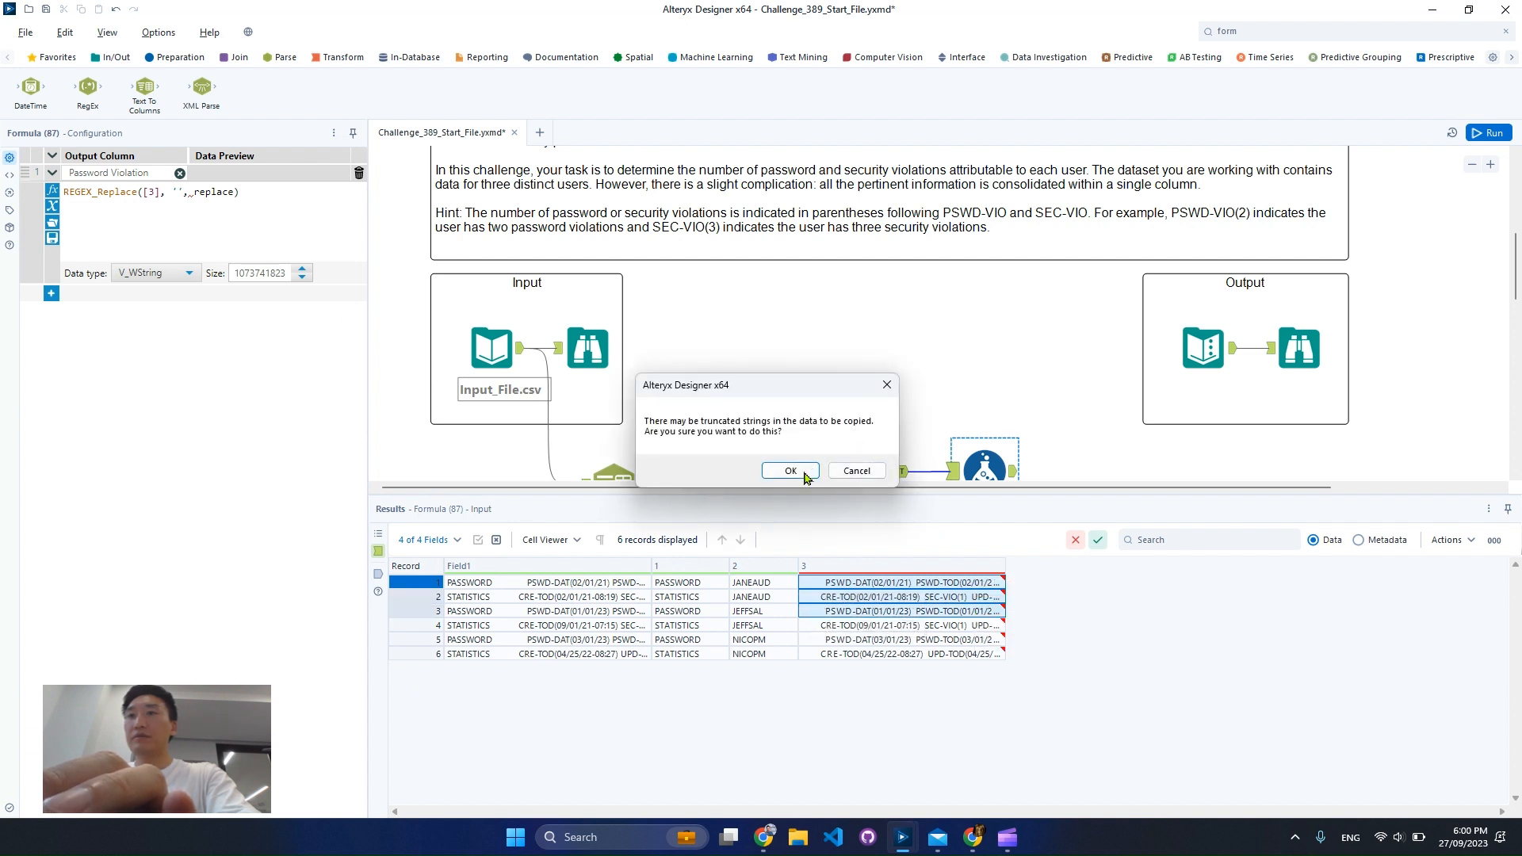
click(790, 471)
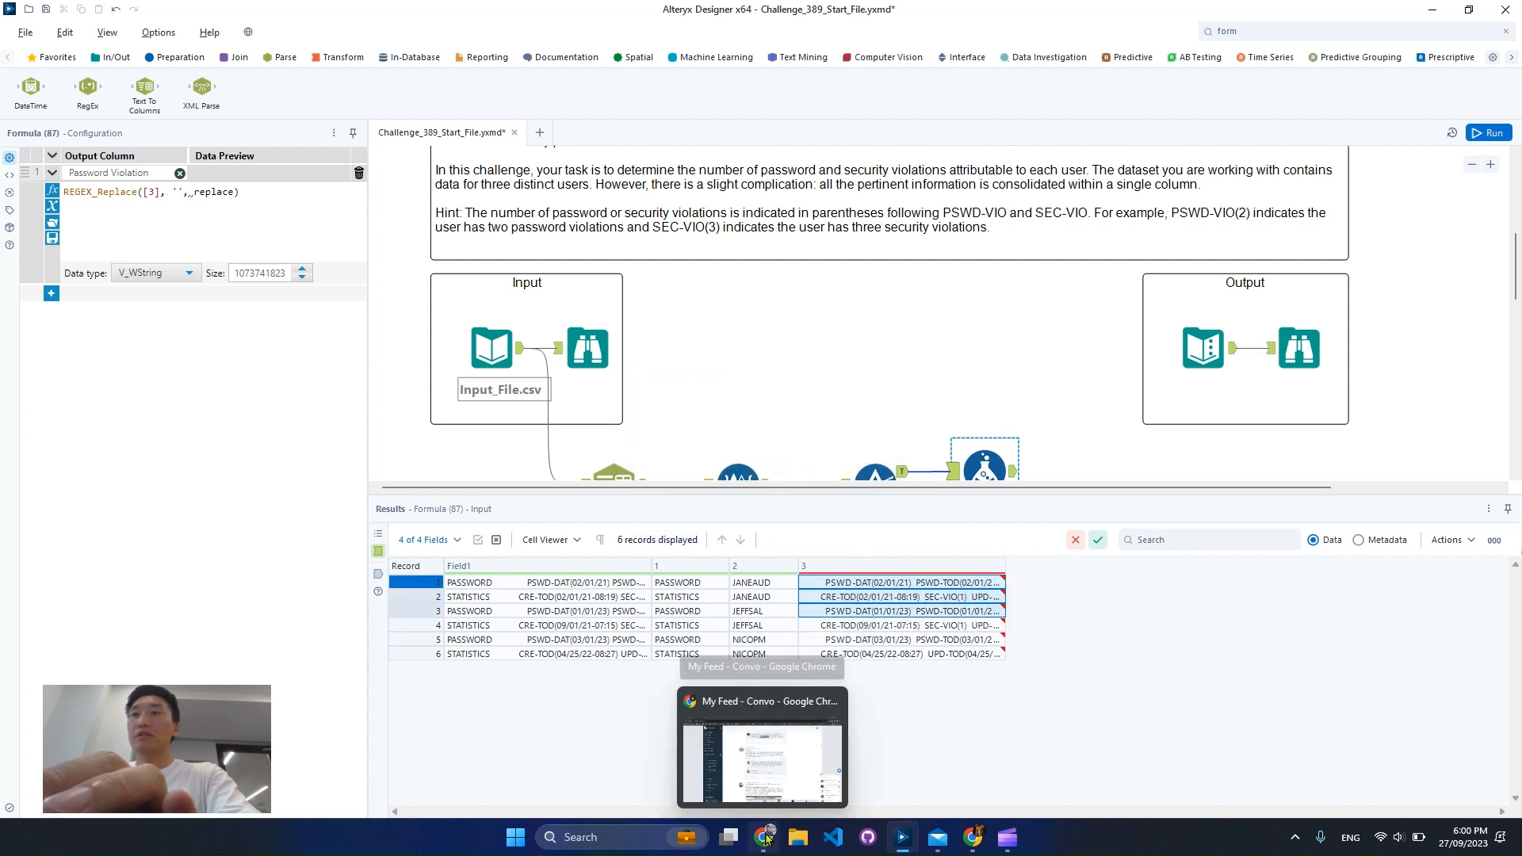
Switch to Chrome, search for regex101 in a new tab, and open the regex101 site
click(765, 837)
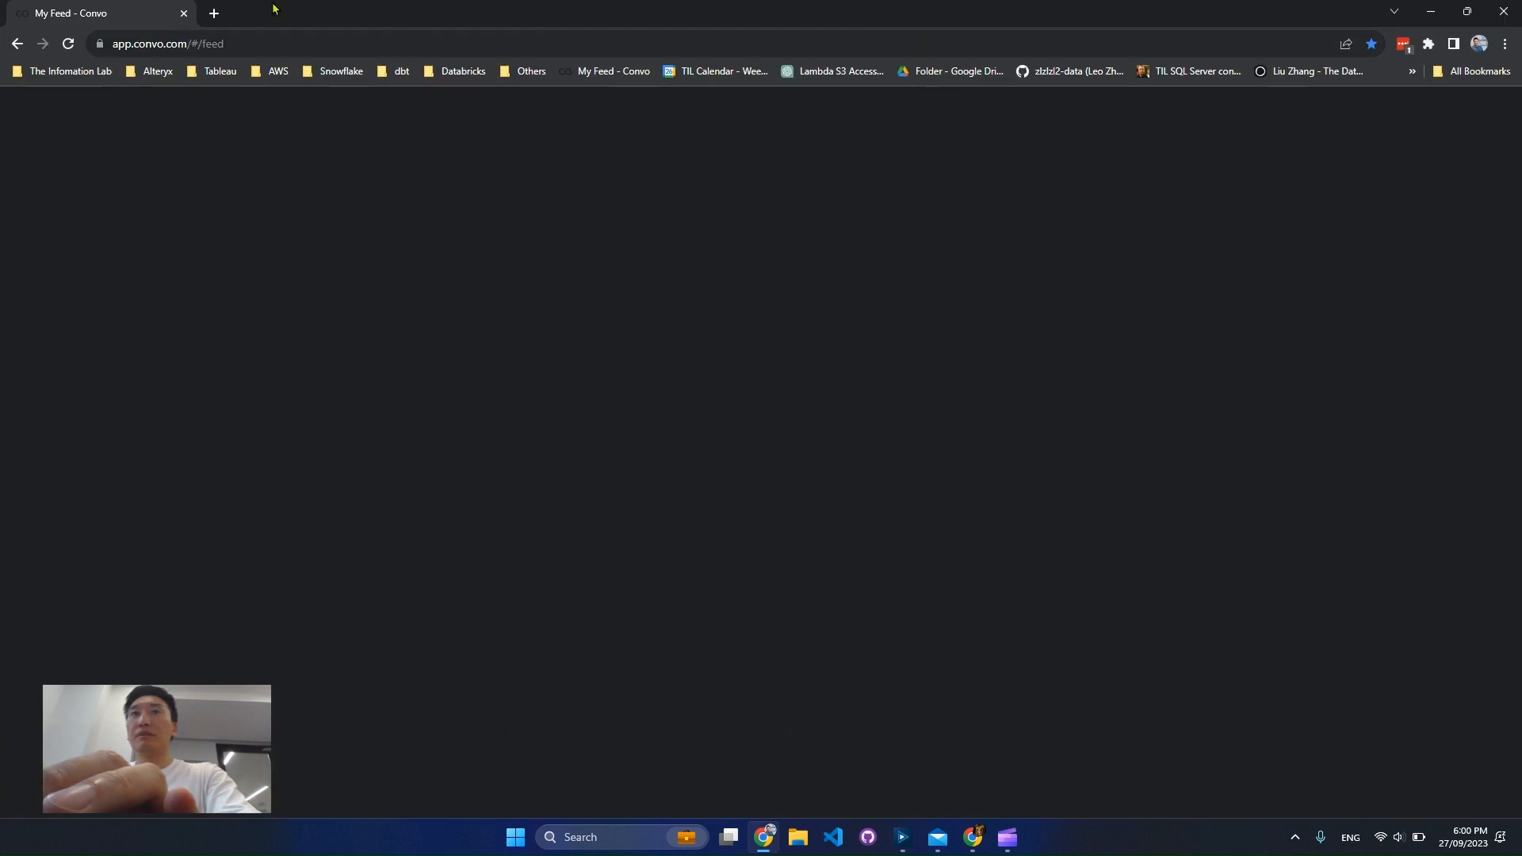
click(213, 12)
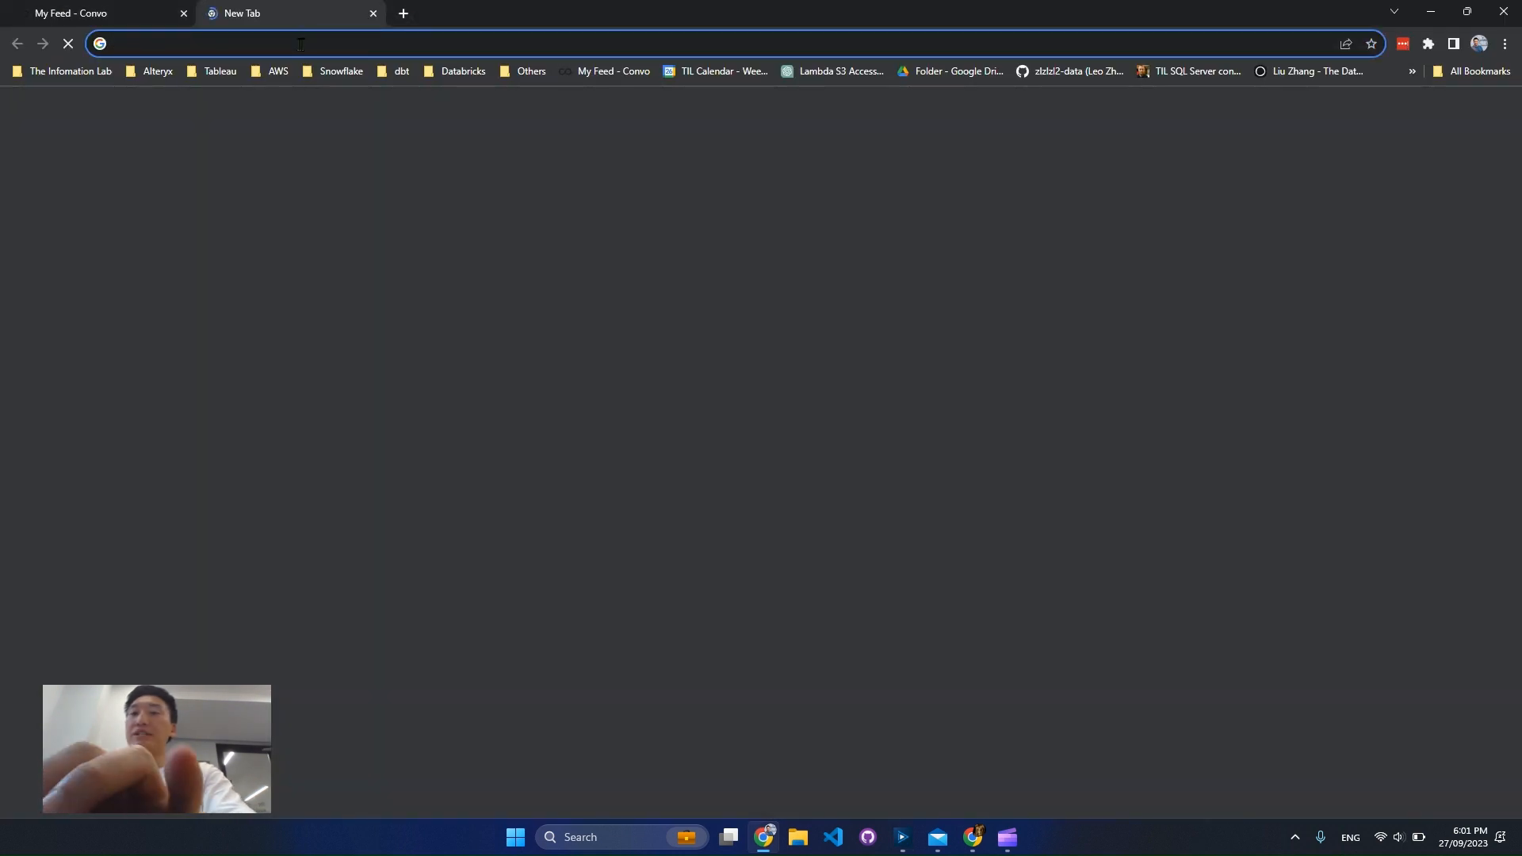
text(regex101)
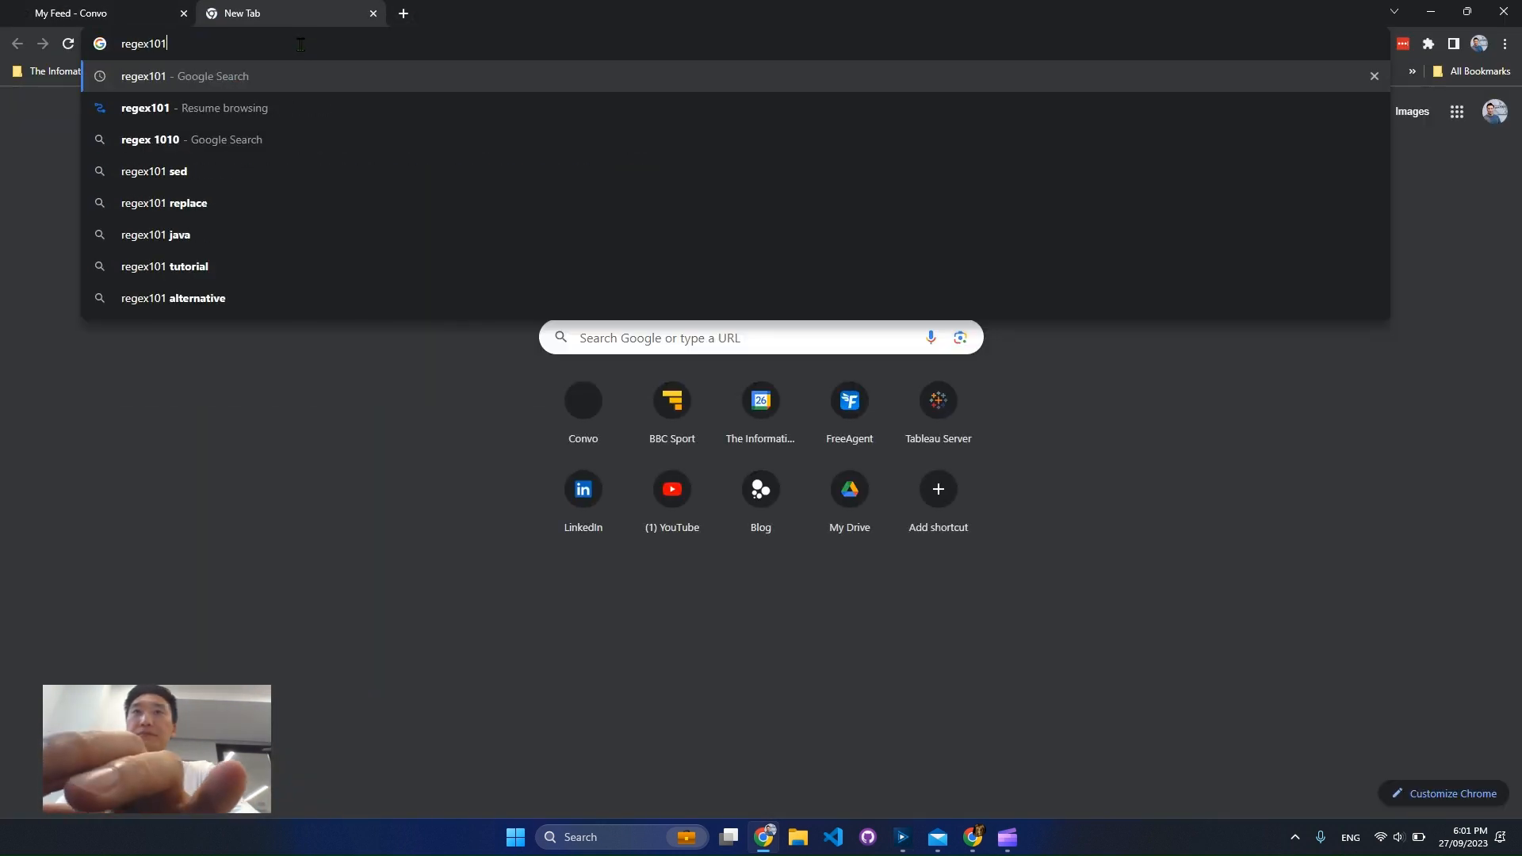
key(Return)
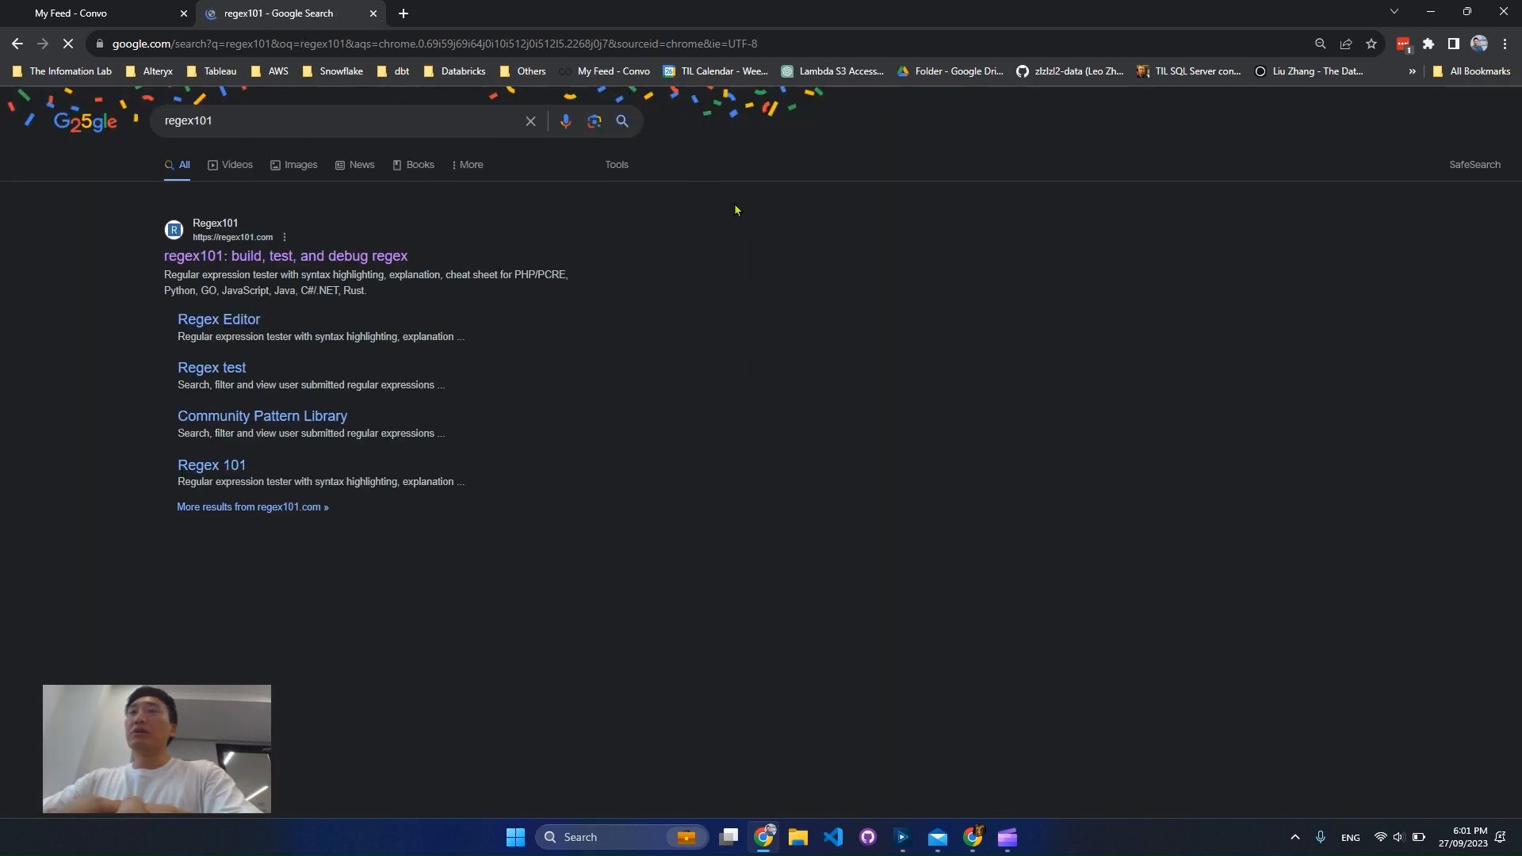
click(299, 262)
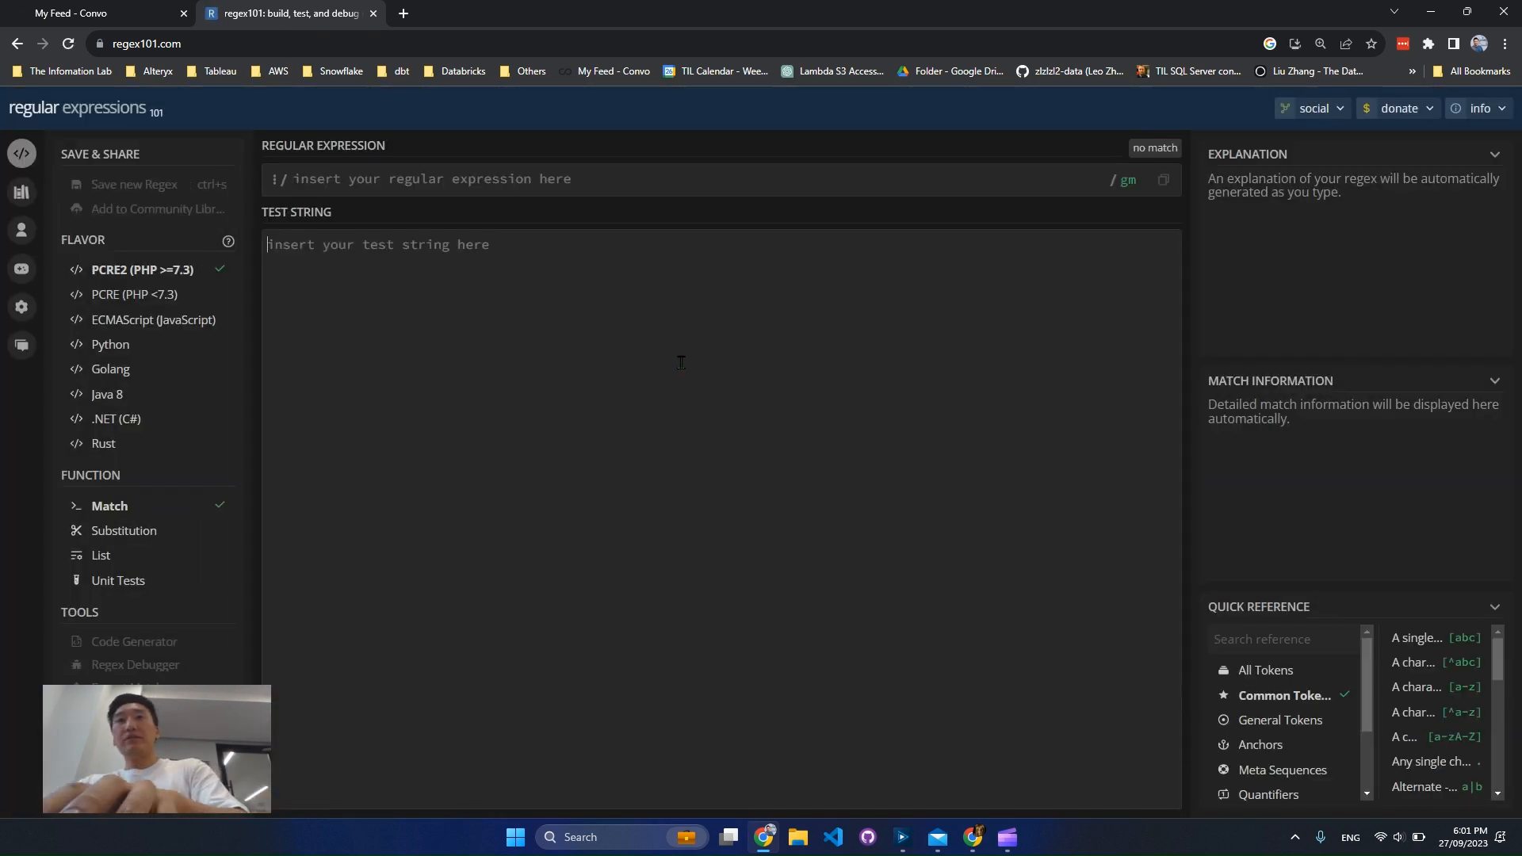
Paste the copied values as the test string and use PSWD-VIO(1) from it as the regular expression
click(680, 361)
key(ctrl+v)
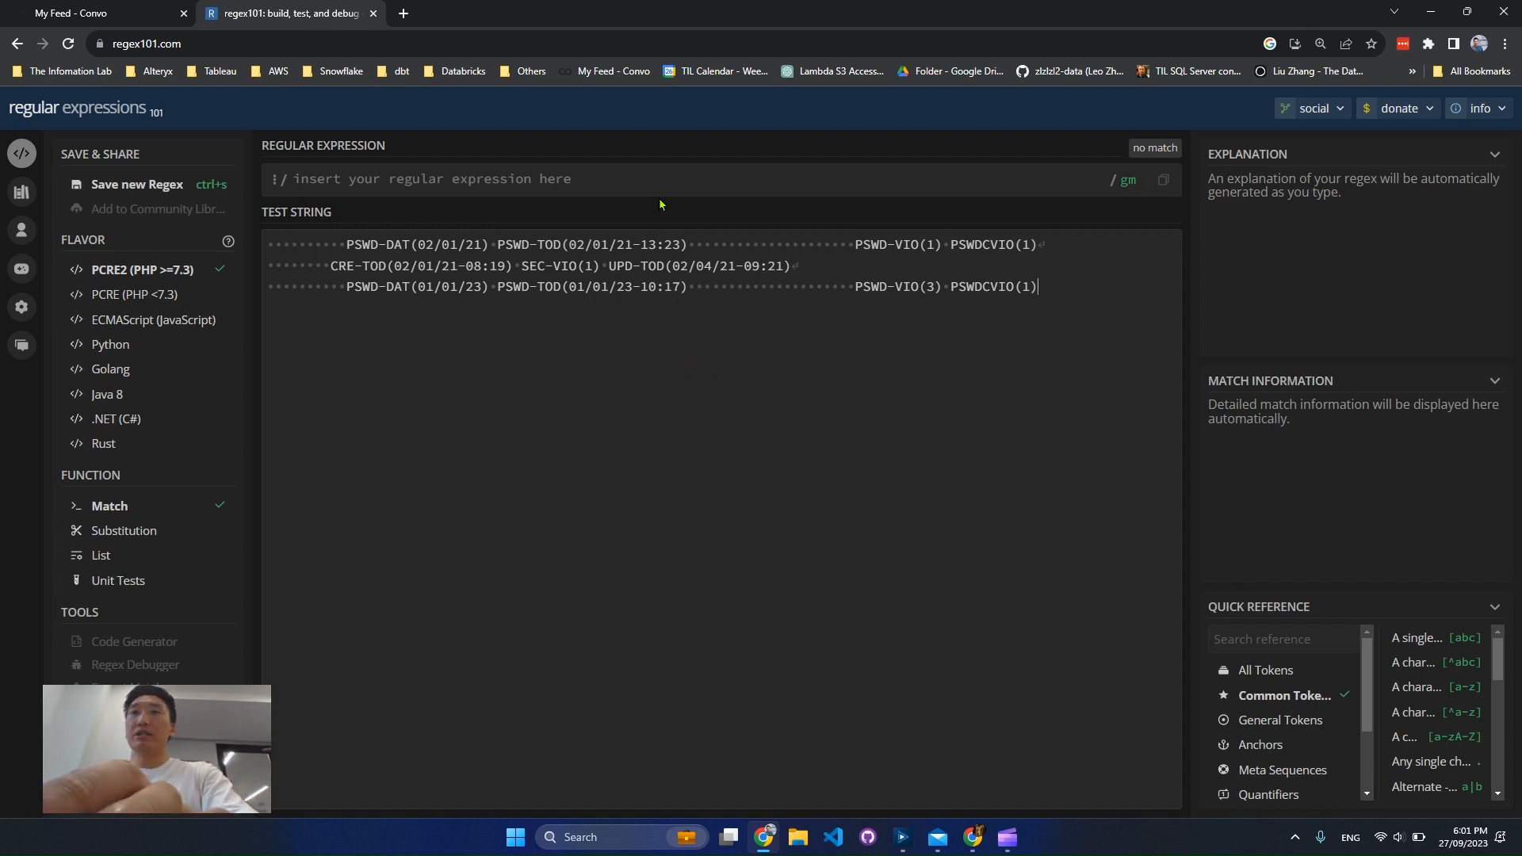
click(672, 179)
drag(856, 246, 942, 248)
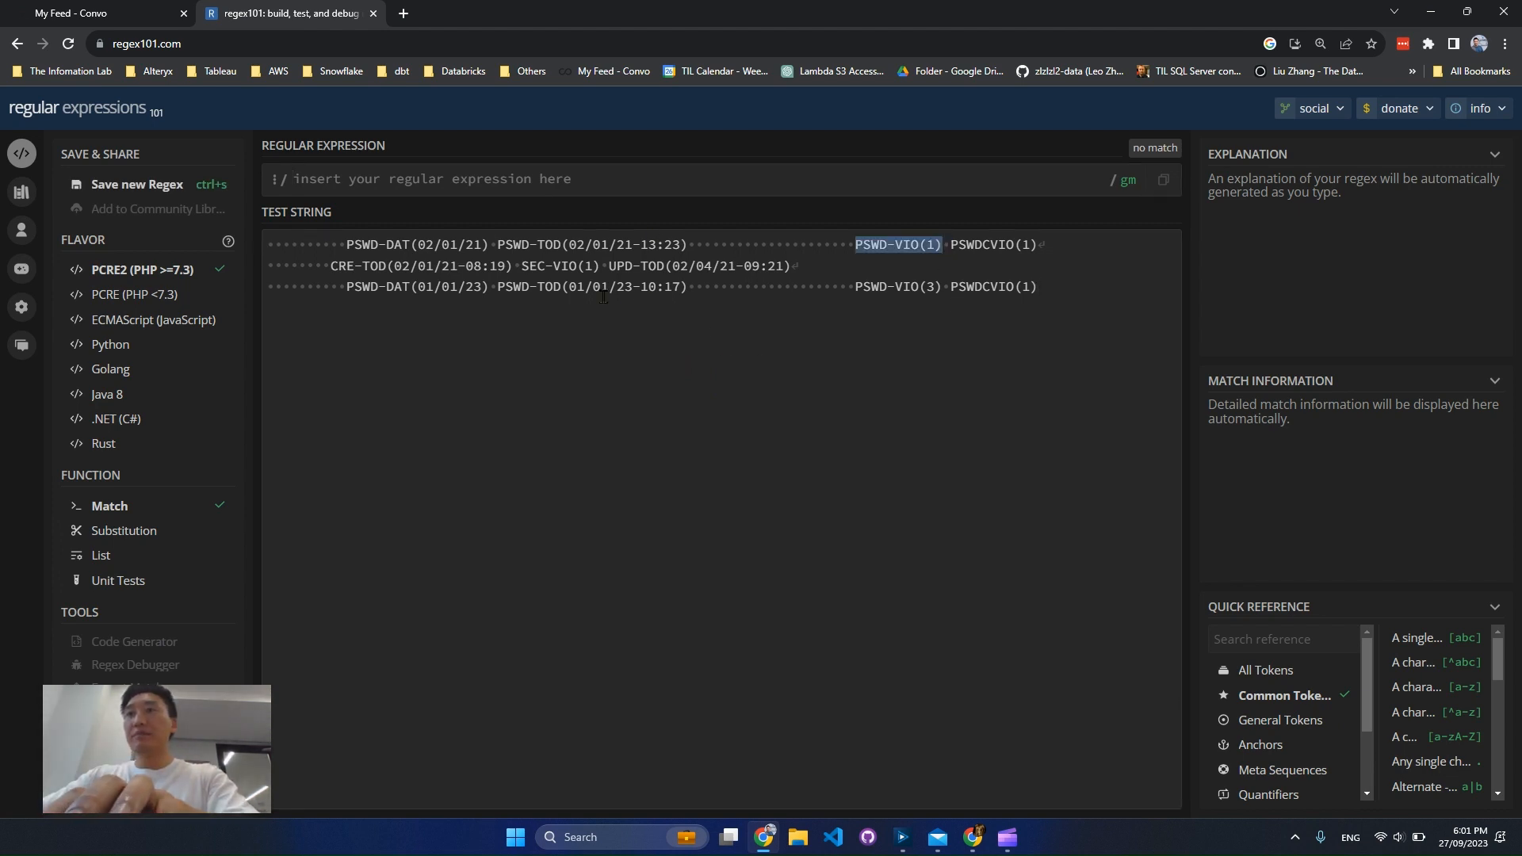
click(596, 180)
key(ctrl+v)
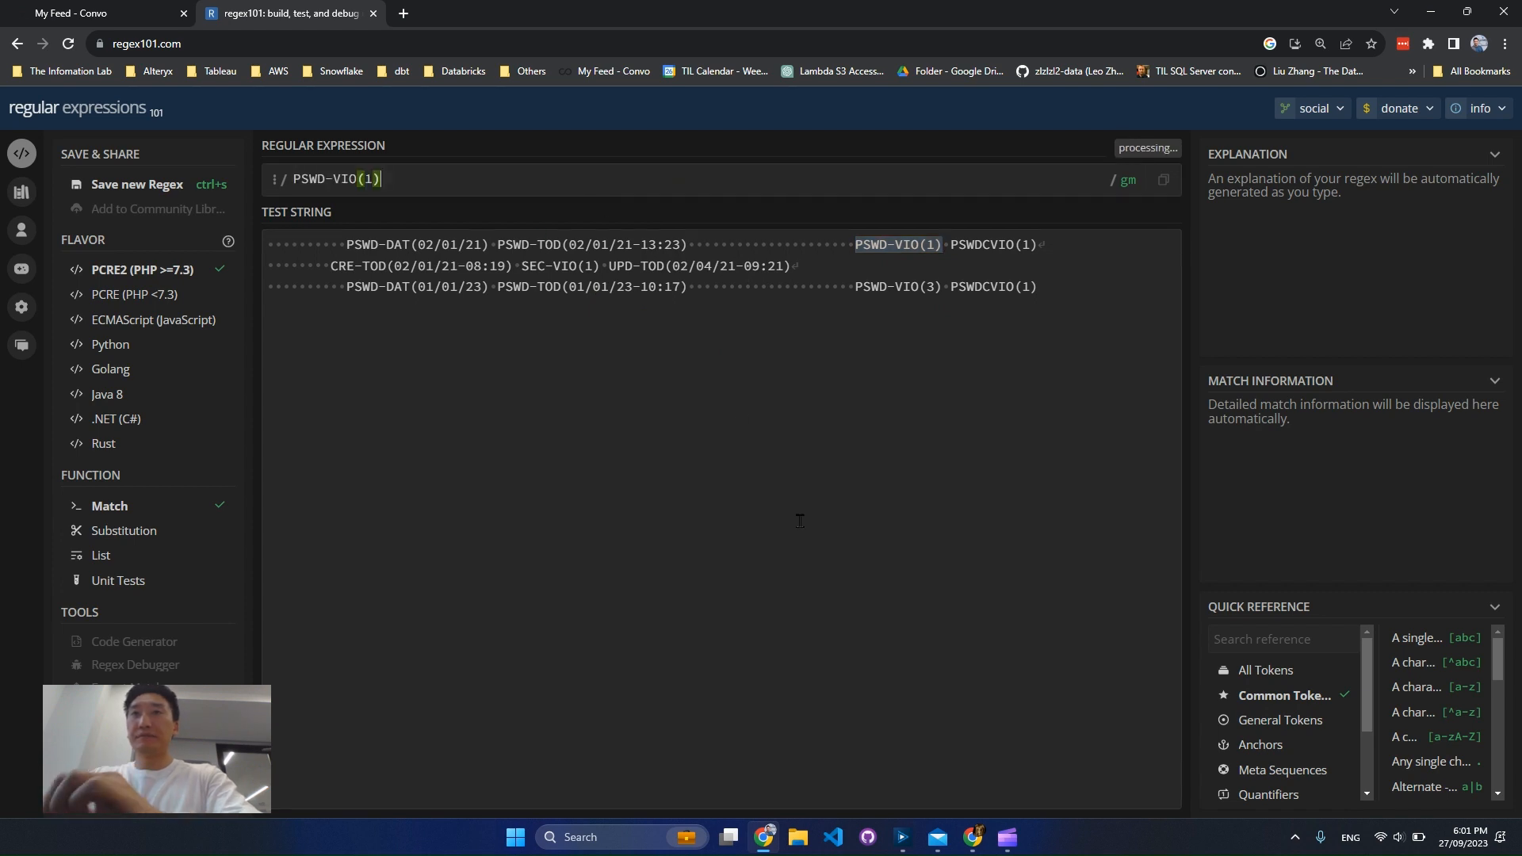
click(801, 516)
Escape both parentheses and replace the digit with \d+, so the expression reads PSWD-VIO\(\d+\)
click(357, 179)
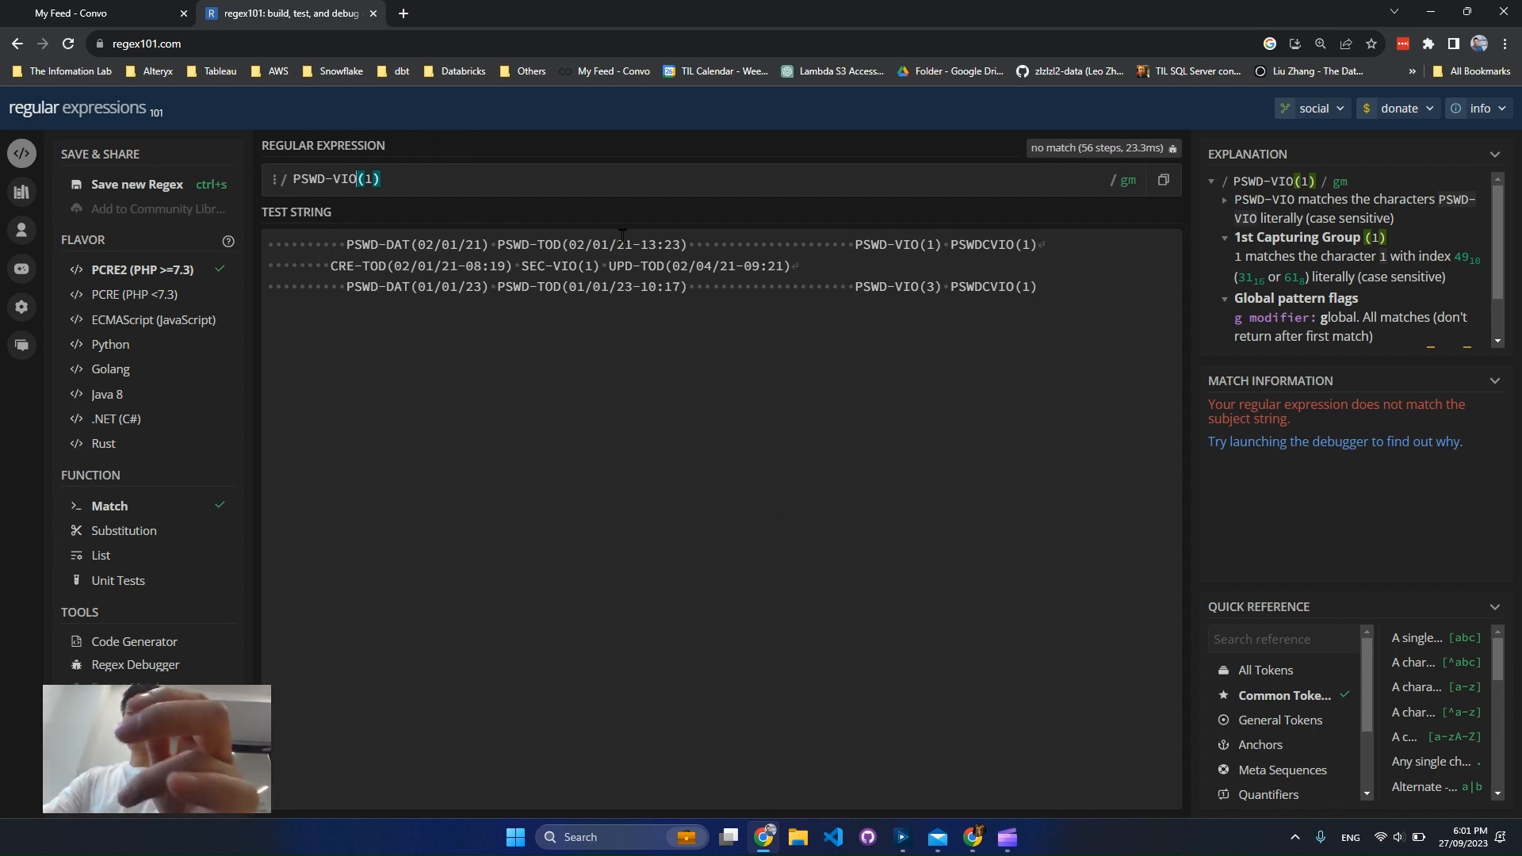
text(\)
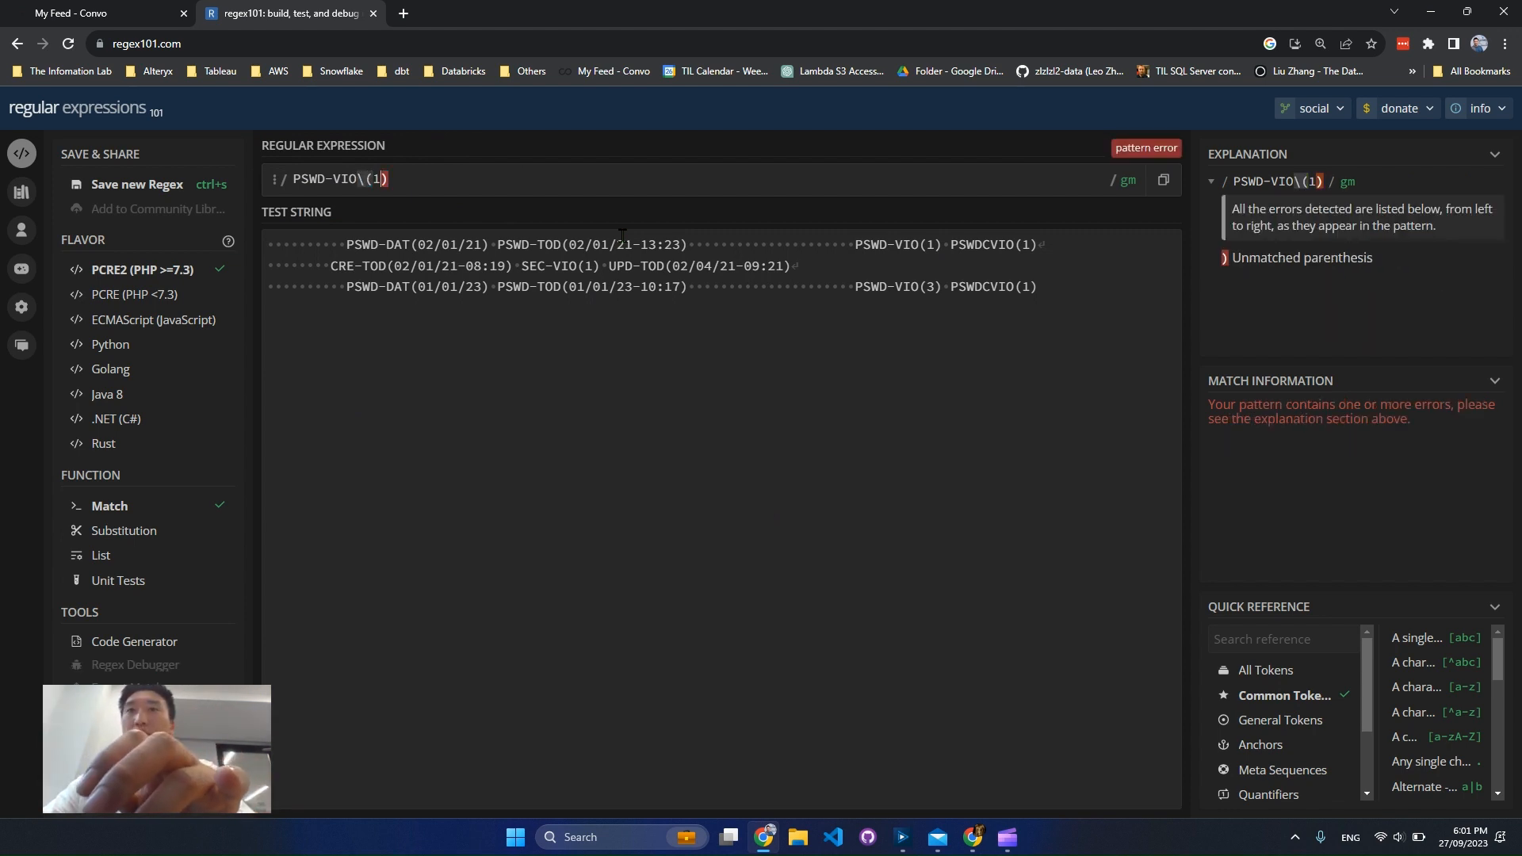
key(Right)
key(Right)
text(\)
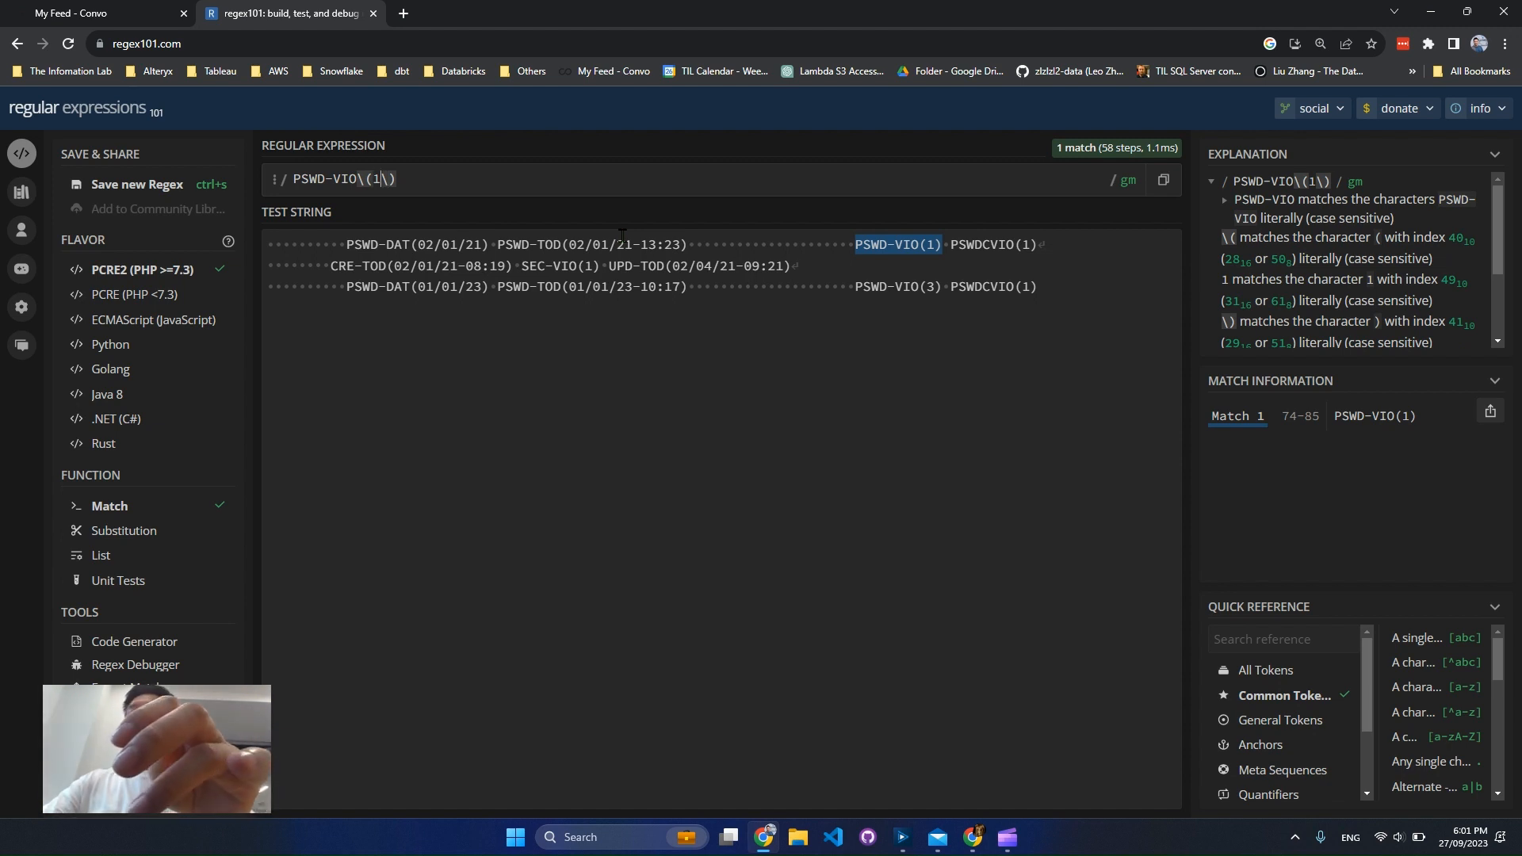
key(Left)
key(BackSpace)
text(\d)
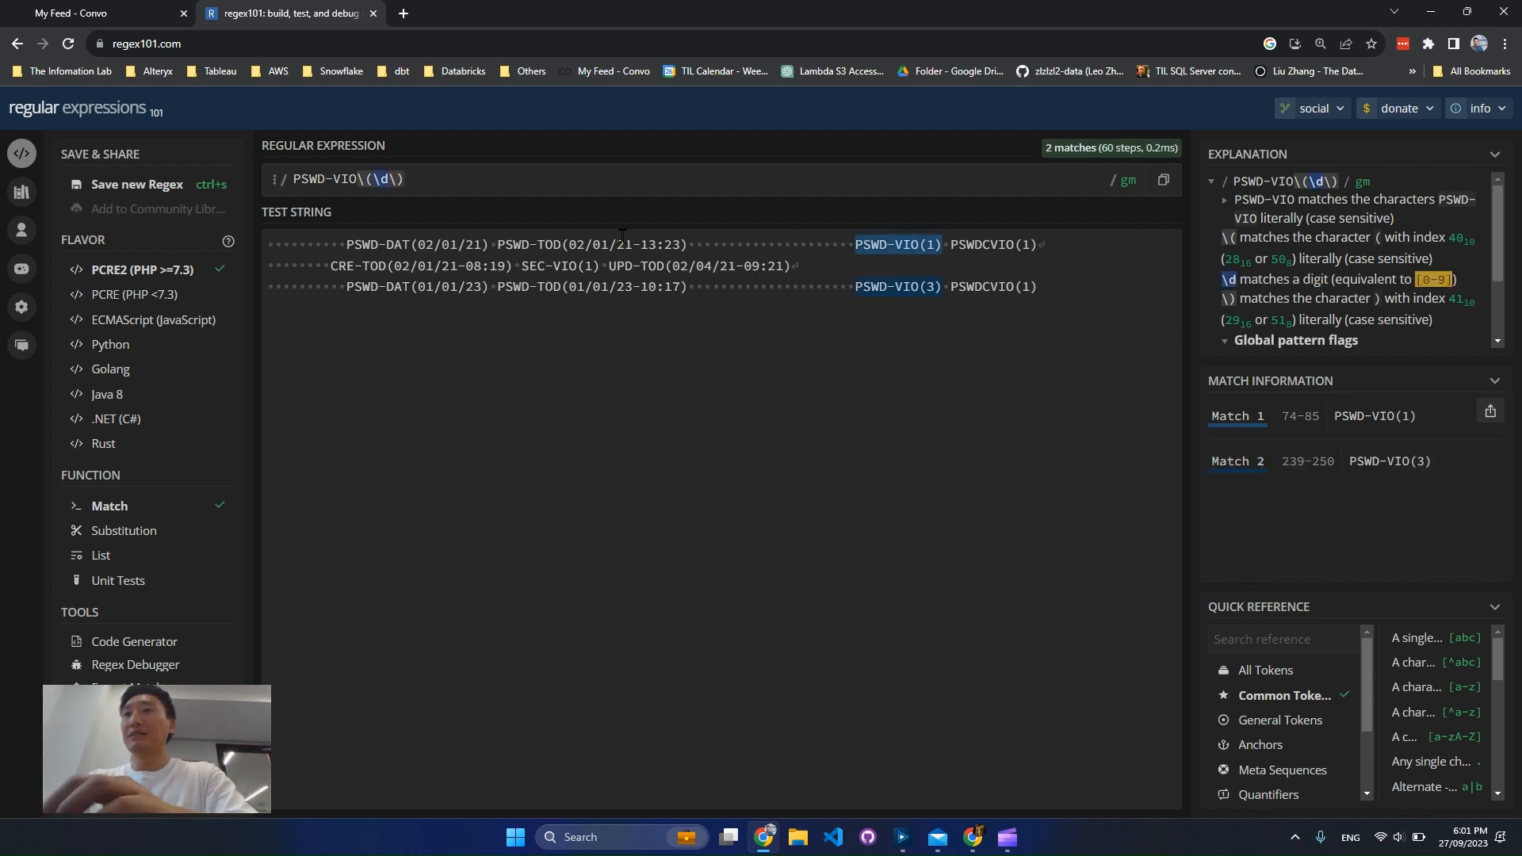
text(+)
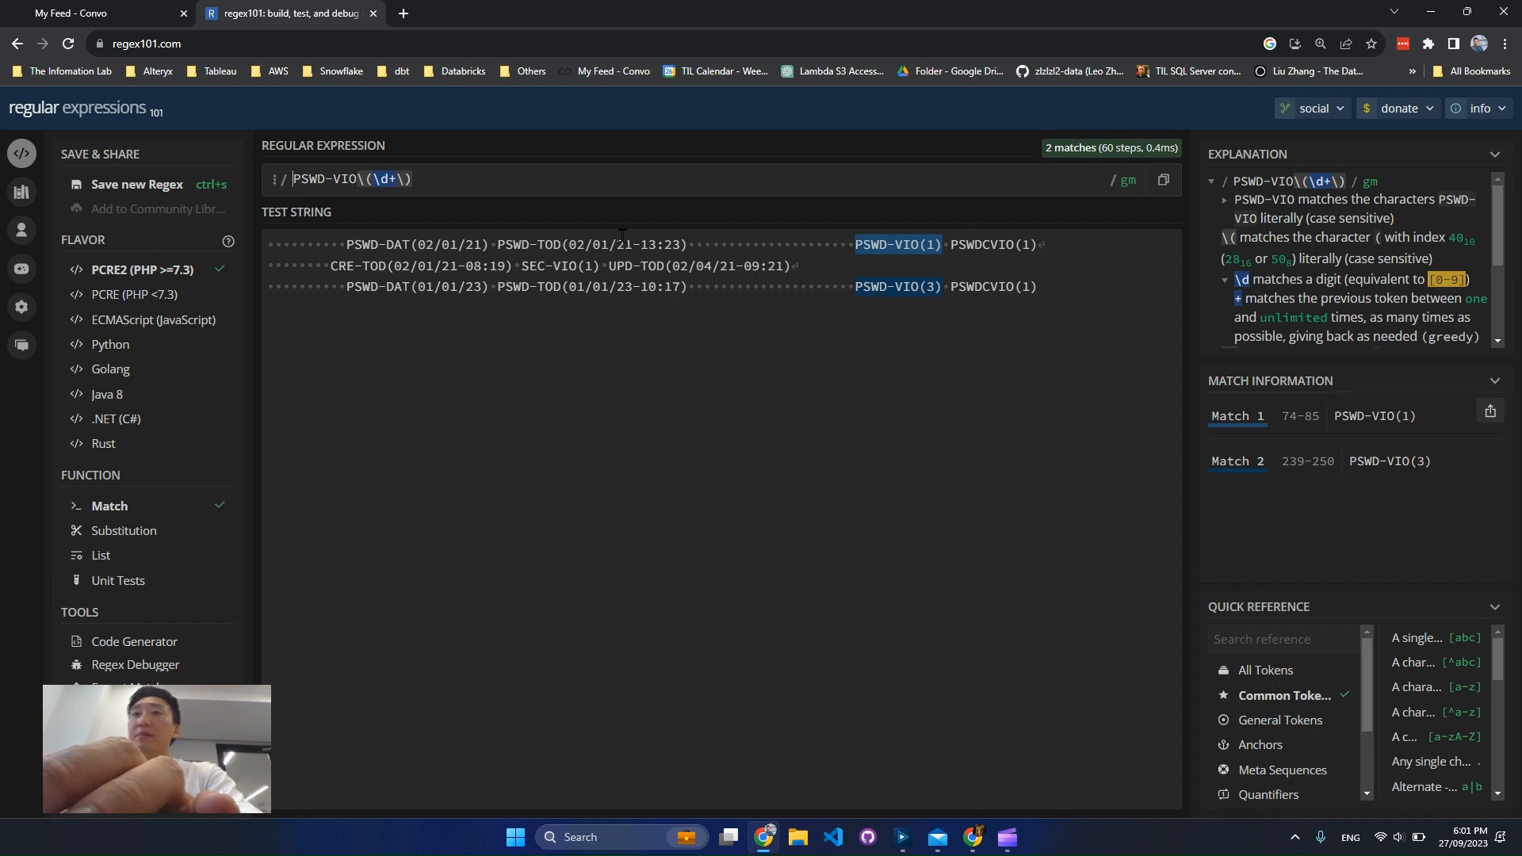
Add .* before and after the expression so it covers the whole line, and check the SEC-VIO entry
text(.)
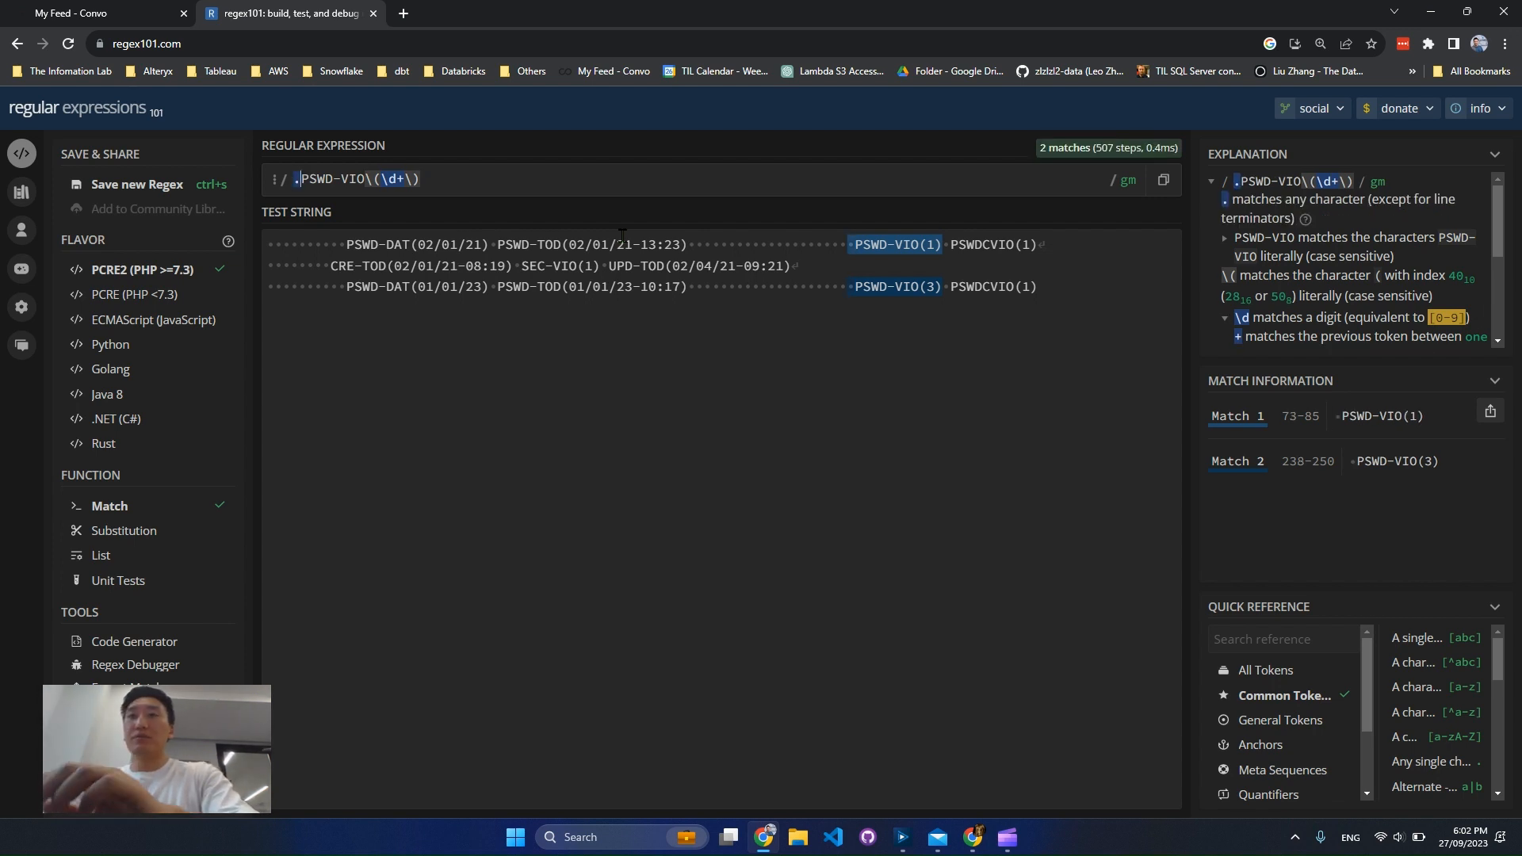
text(*)
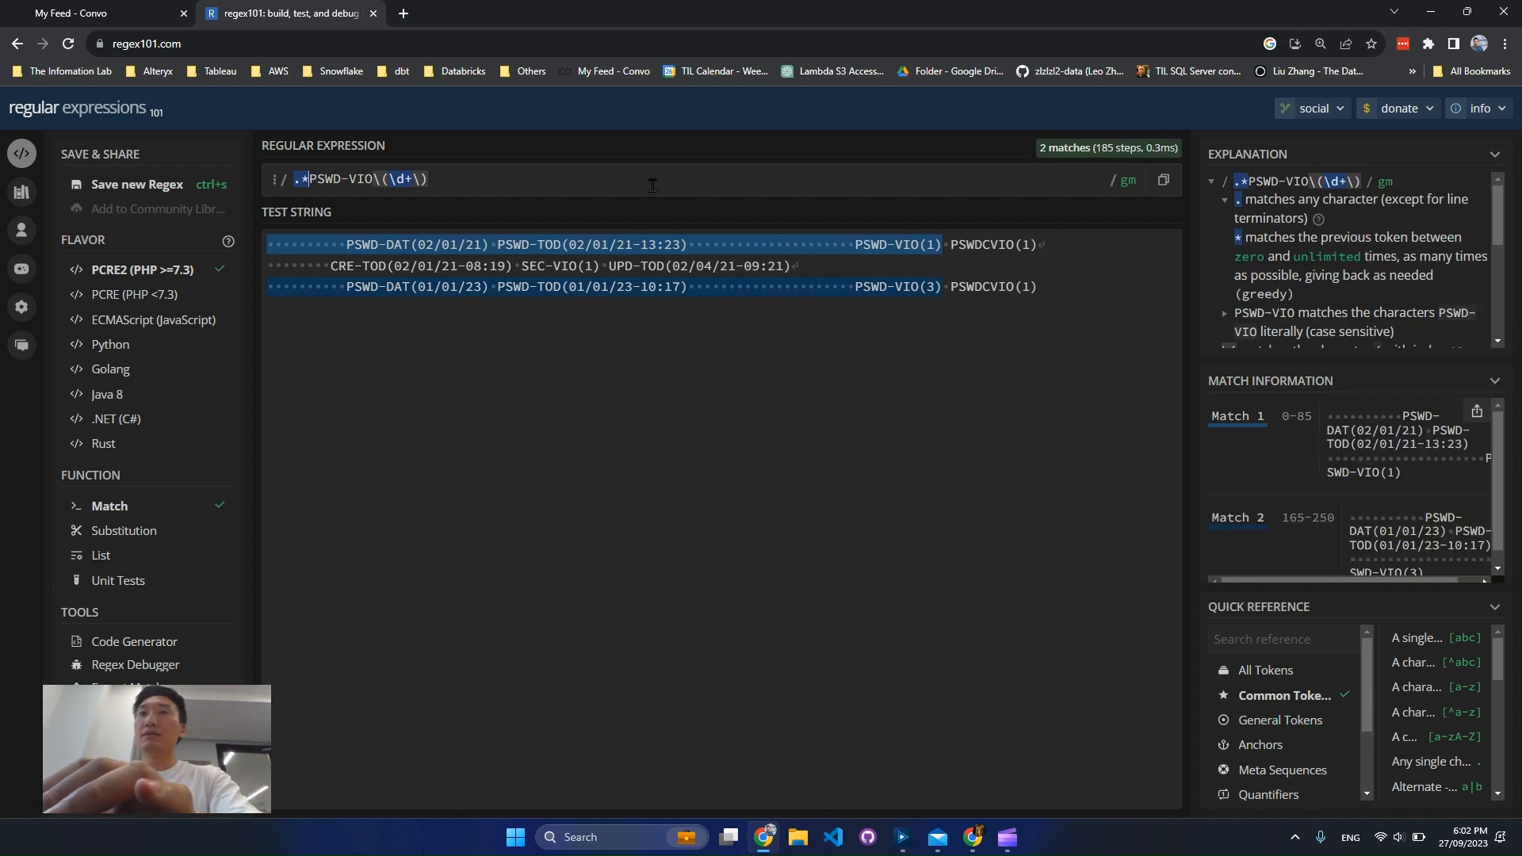
text(.*)
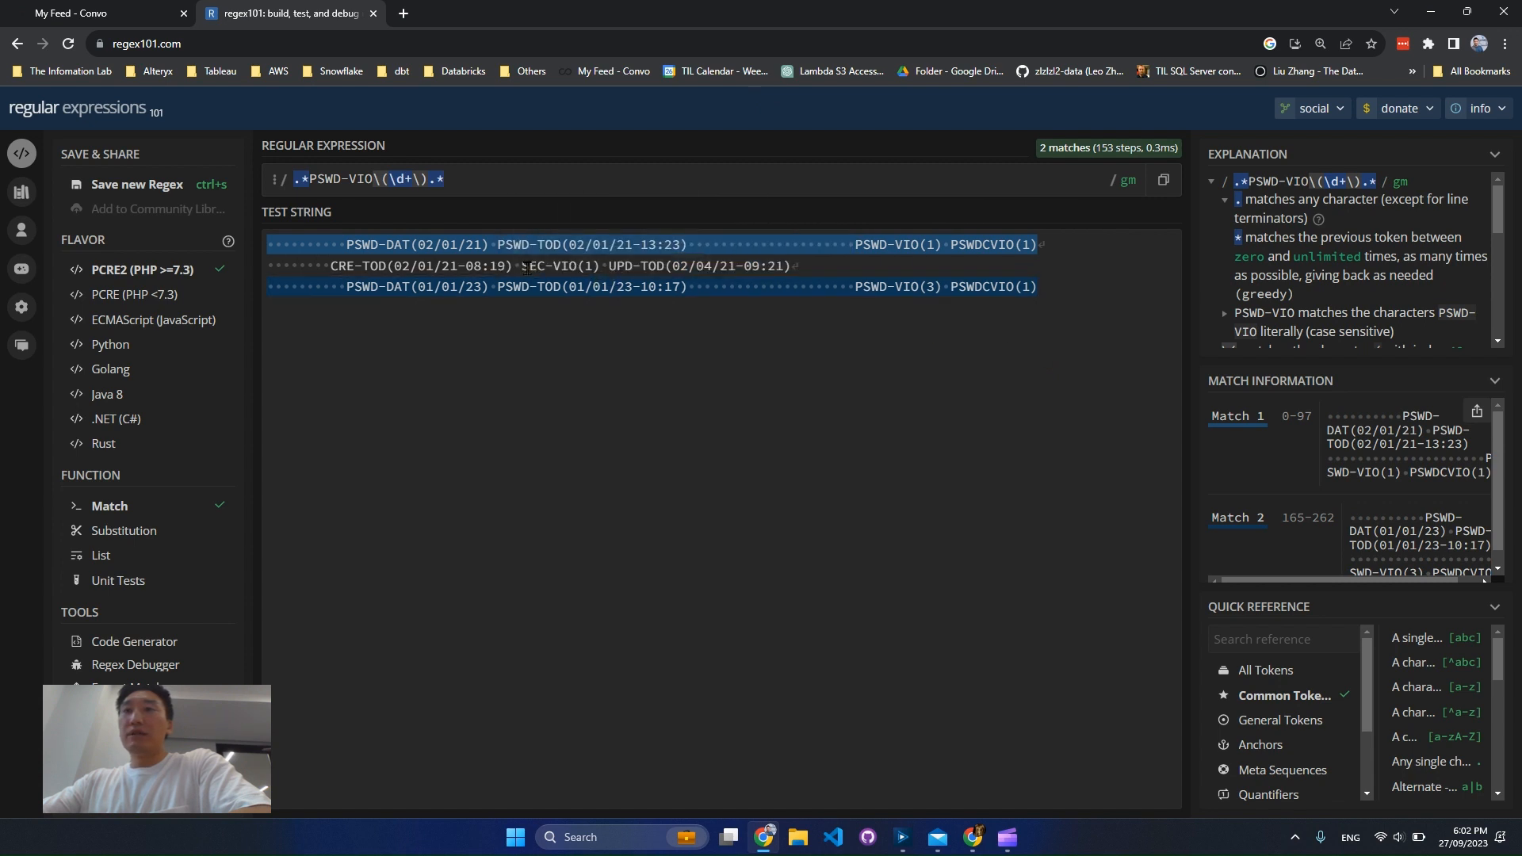
drag(521, 266, 640, 266)
click(873, 397)
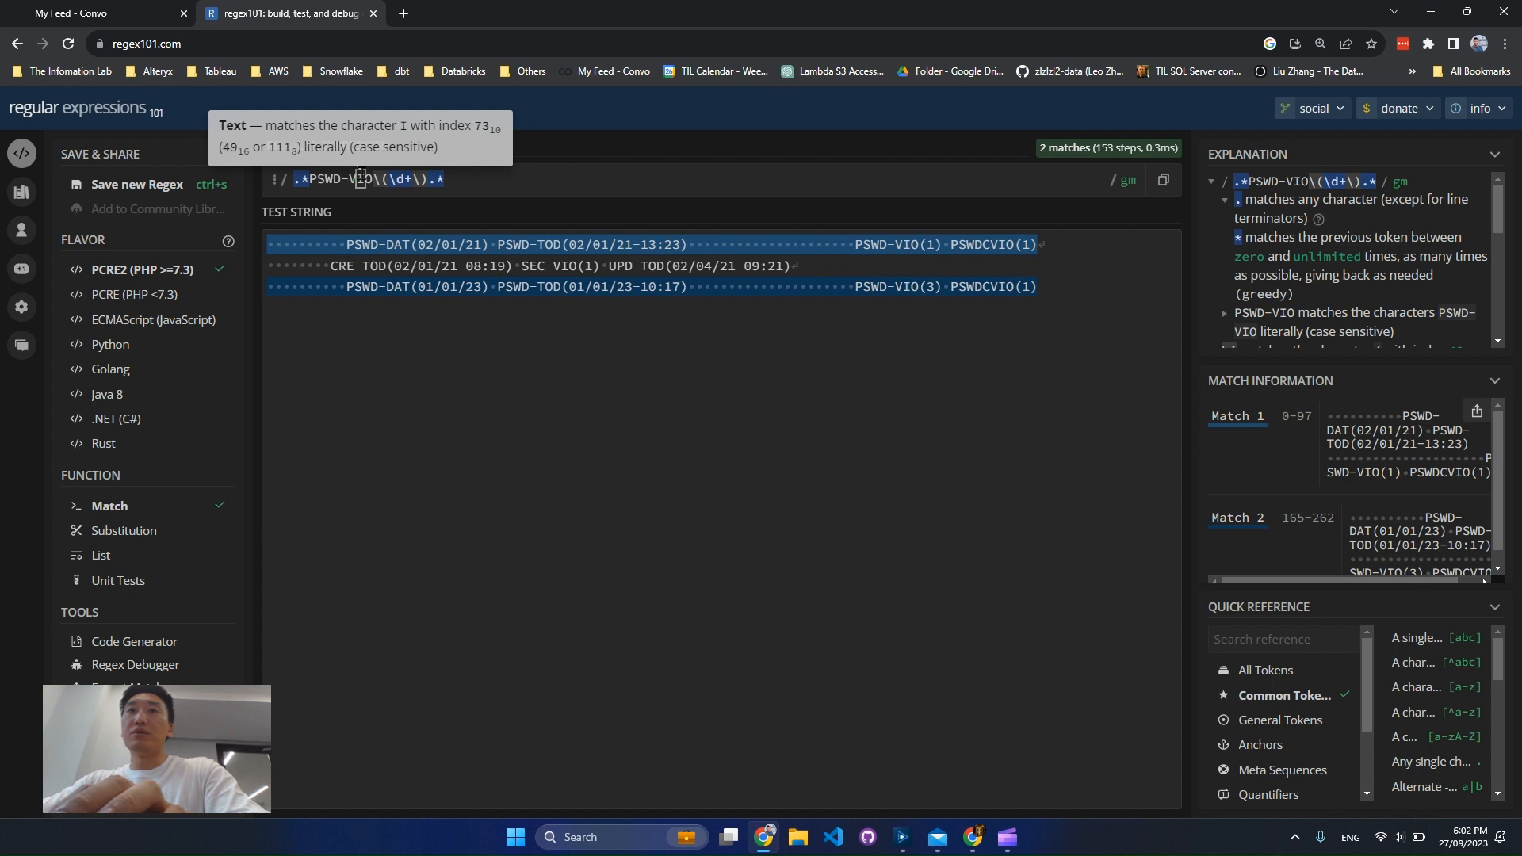
Enclose \d+ in a capturing group to form .*PSWD-VIO\((\d+)\).*, and select the entire expression
click(404, 179)
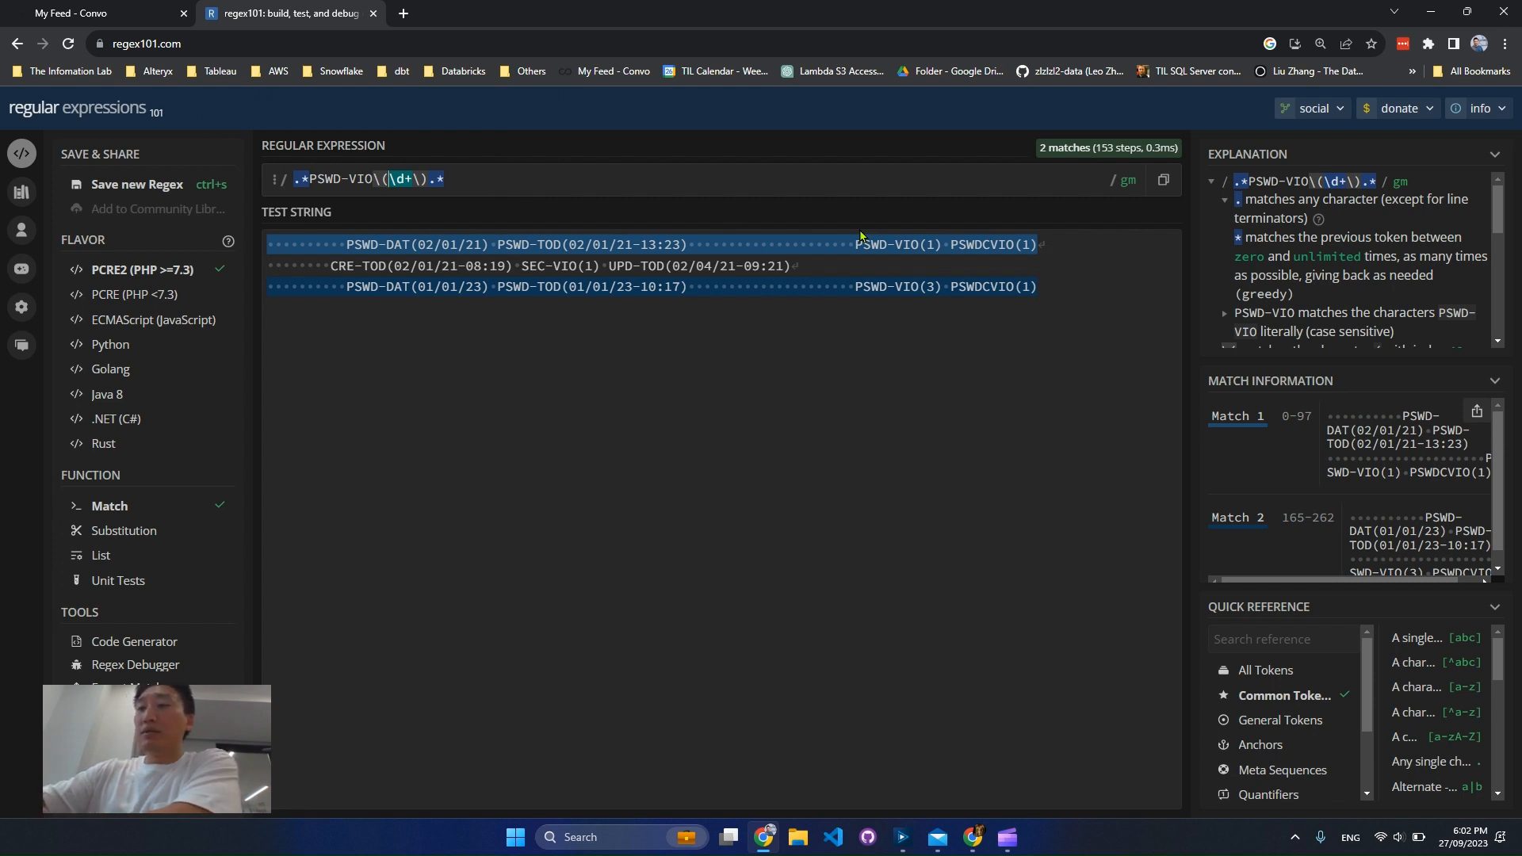
text(()
key(Right)
key(Right)
key(Right)
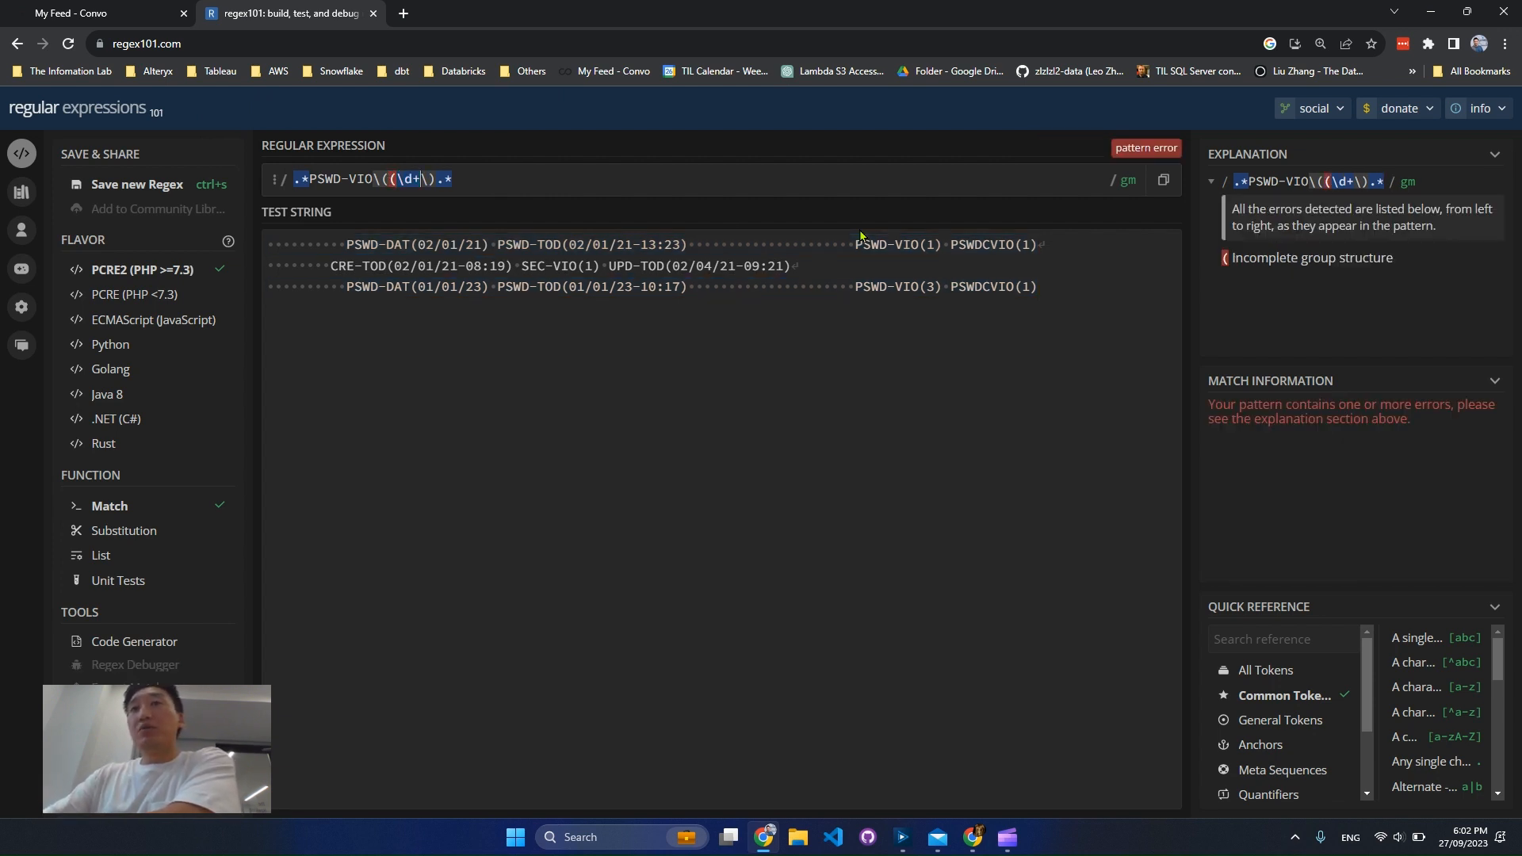
text())
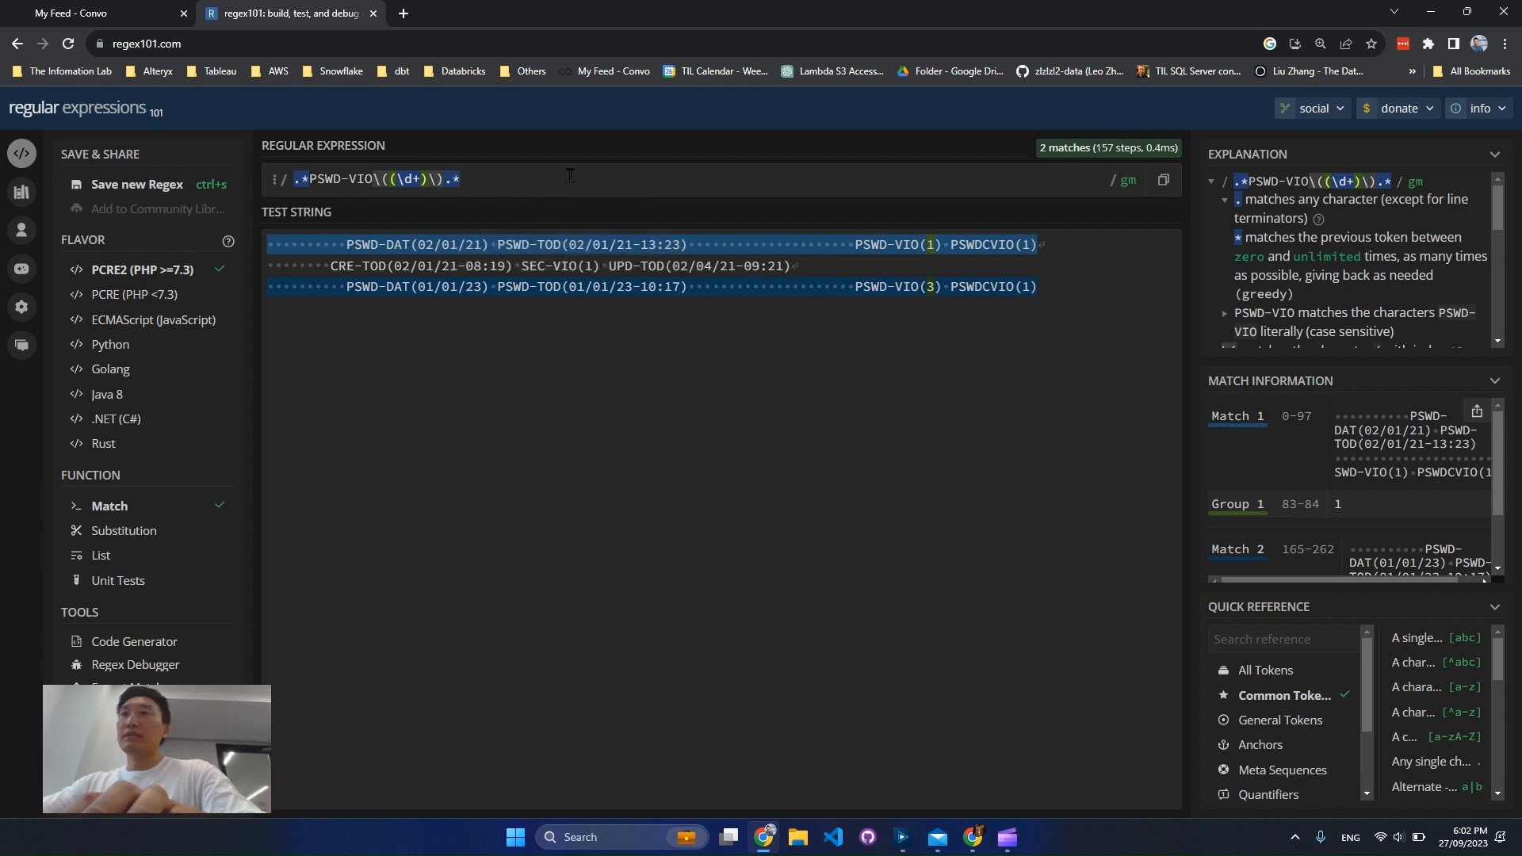
triple_click(614, 173)
key(ctrl+c)
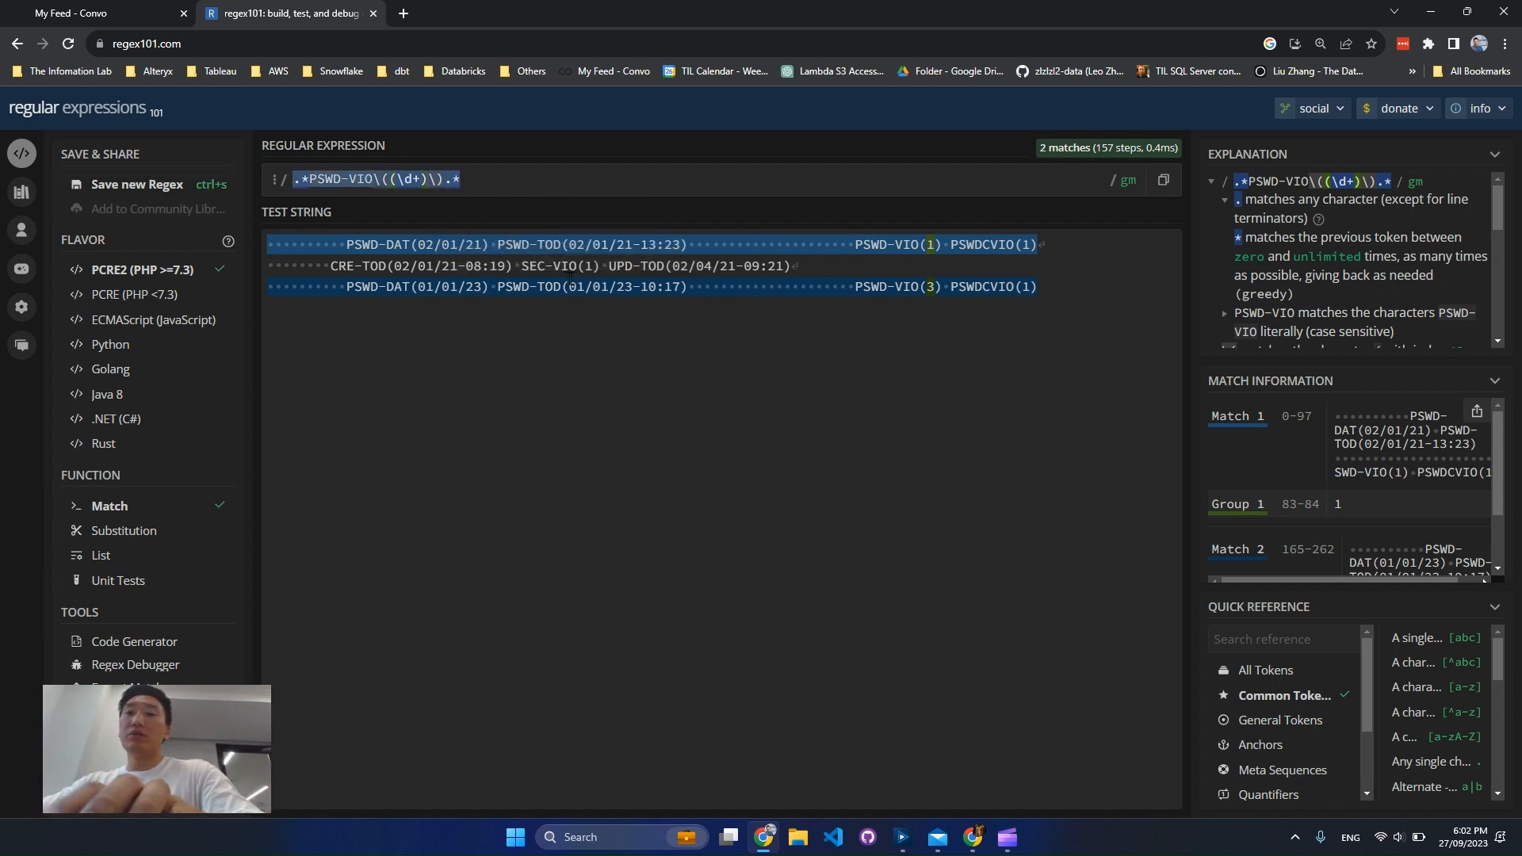
Switch to Alteryx Designer and complete the Password Violation formula as REGEX_Replace([3], '.*PSWD-VIO\((\d+)\).*', '$1')
click(1430, 12)
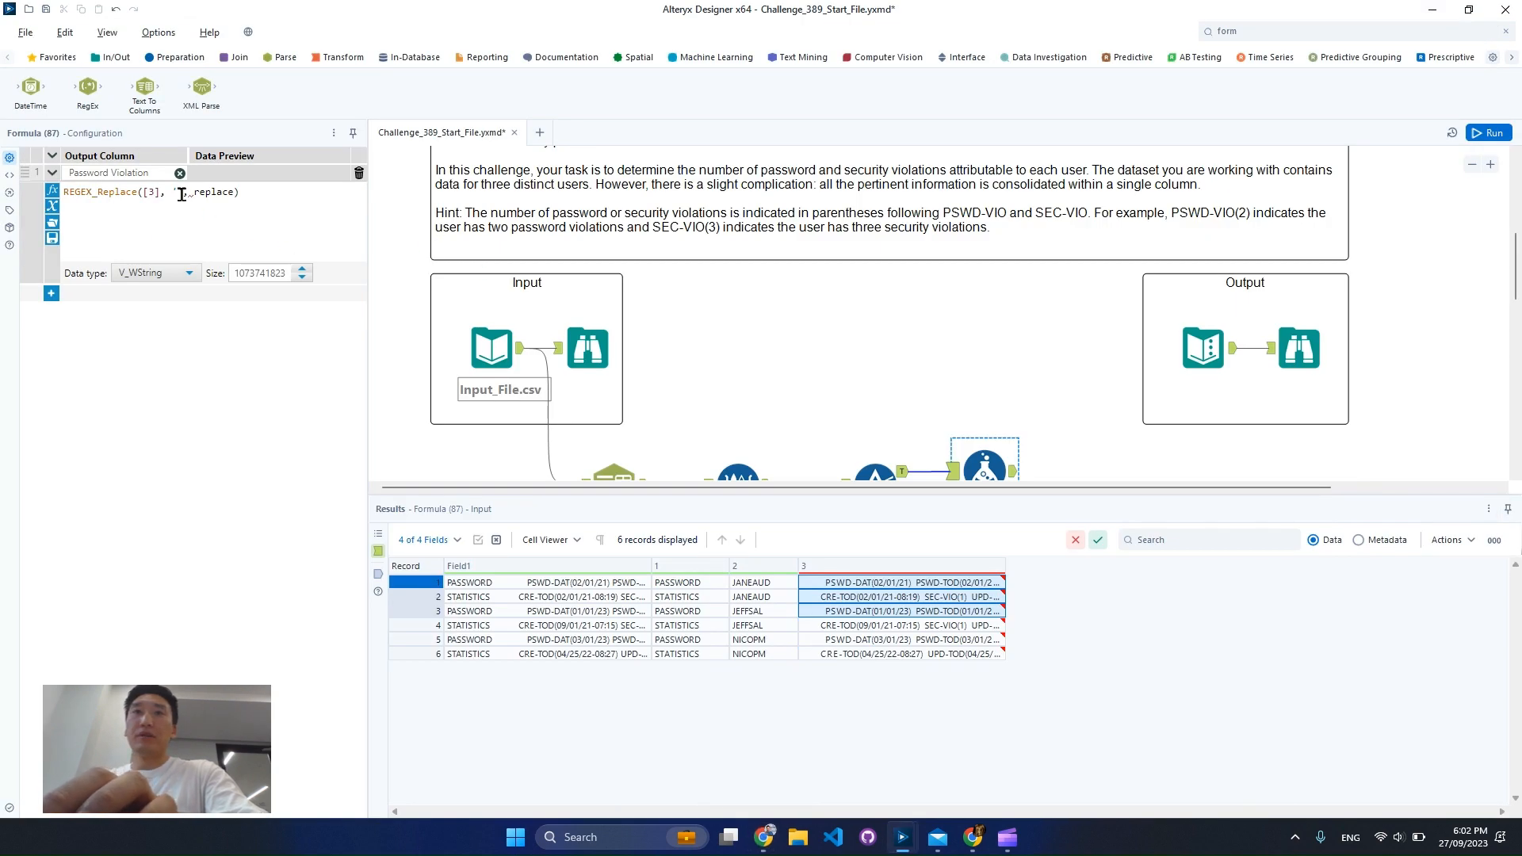
key(ctrl+v)
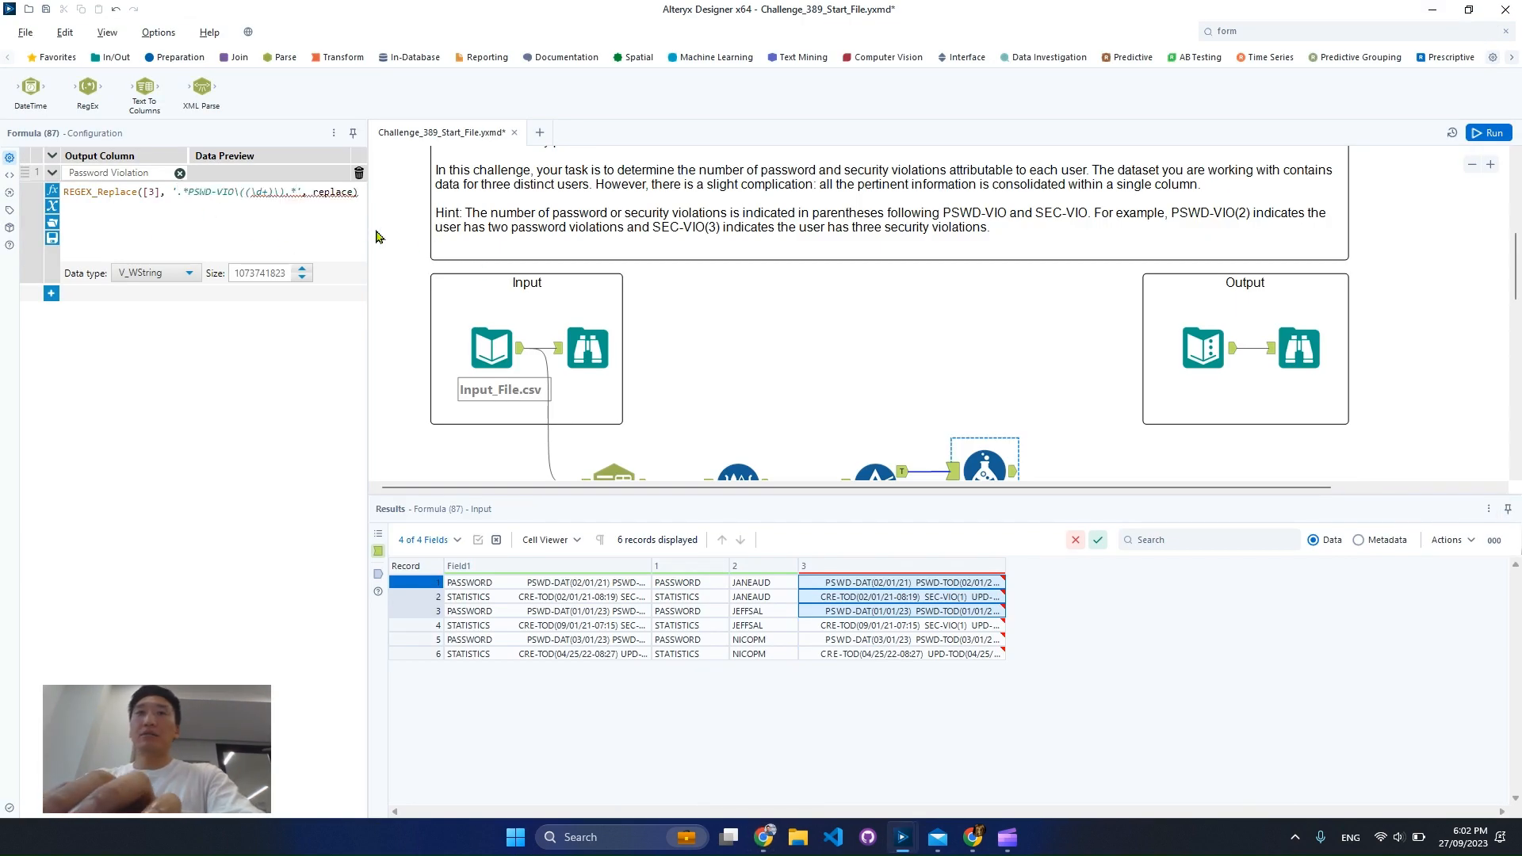
double_click(332, 193)
text(')
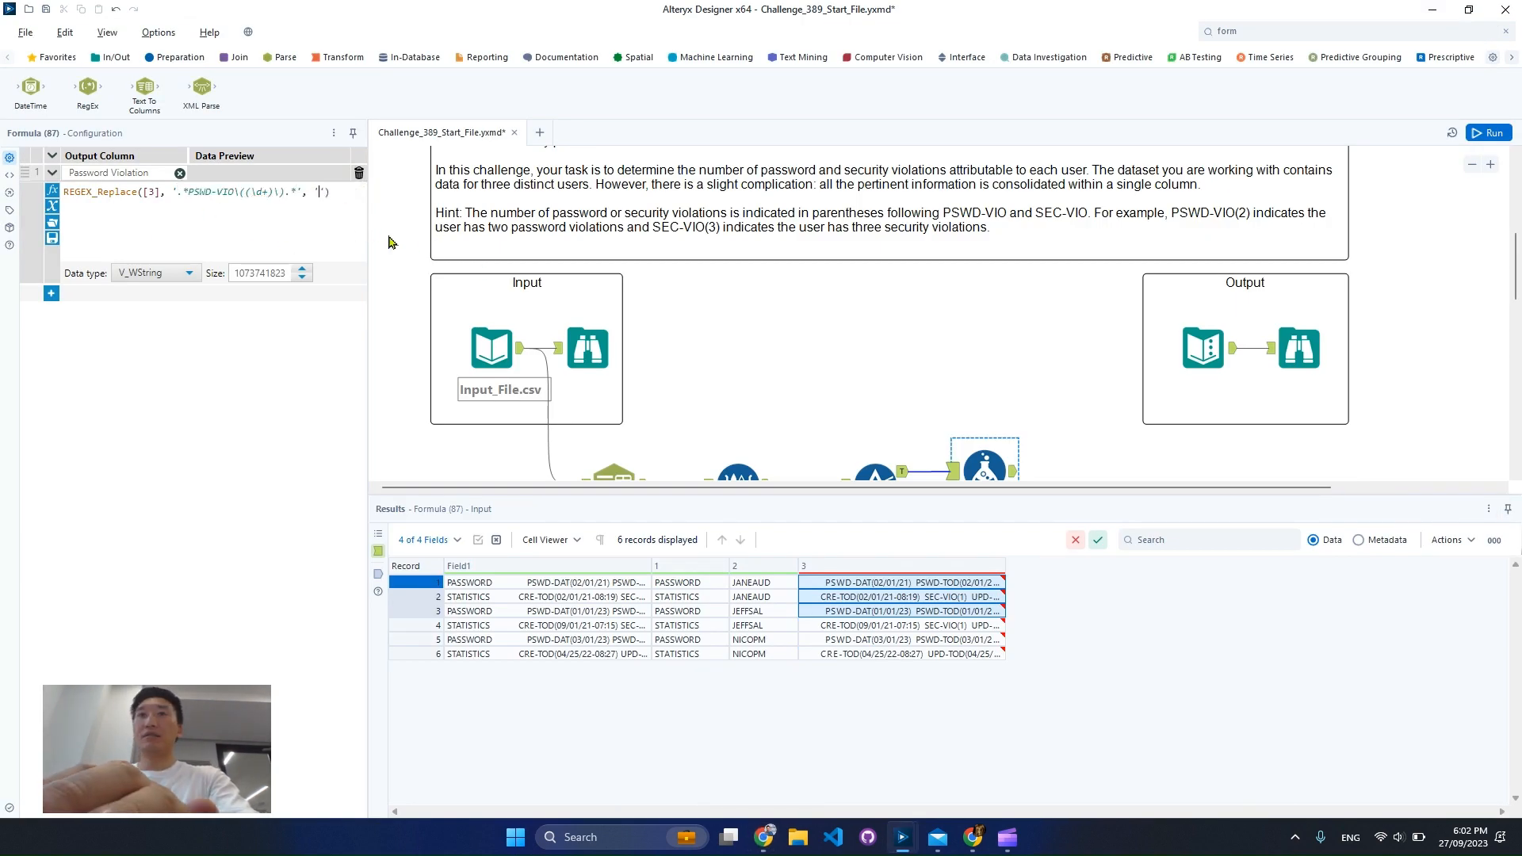
text($1)
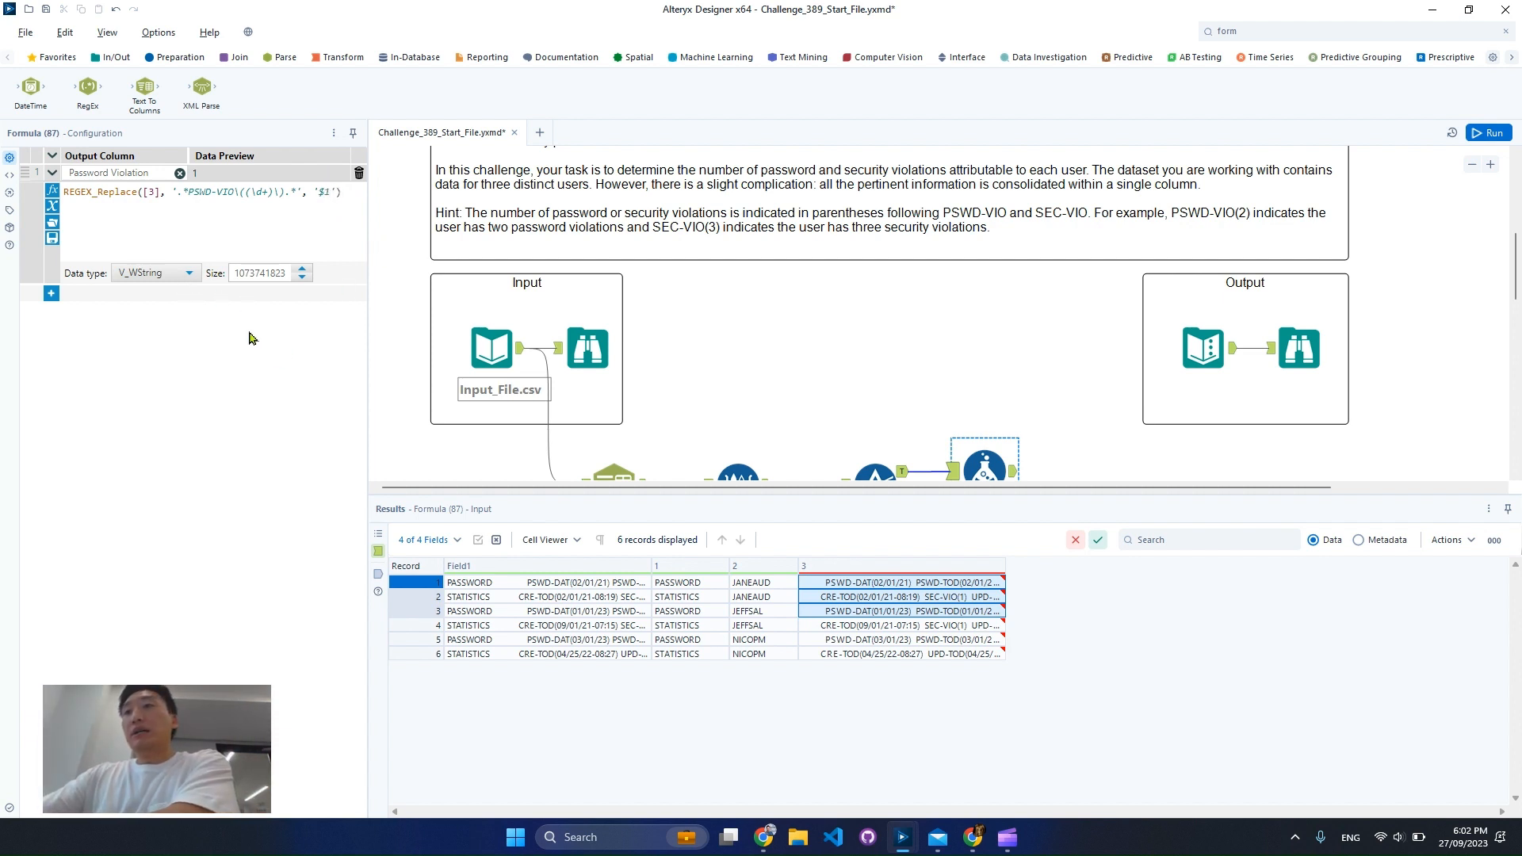
Try Int16 as the Password Violation column's data type and return it to V_WString
click(164, 273)
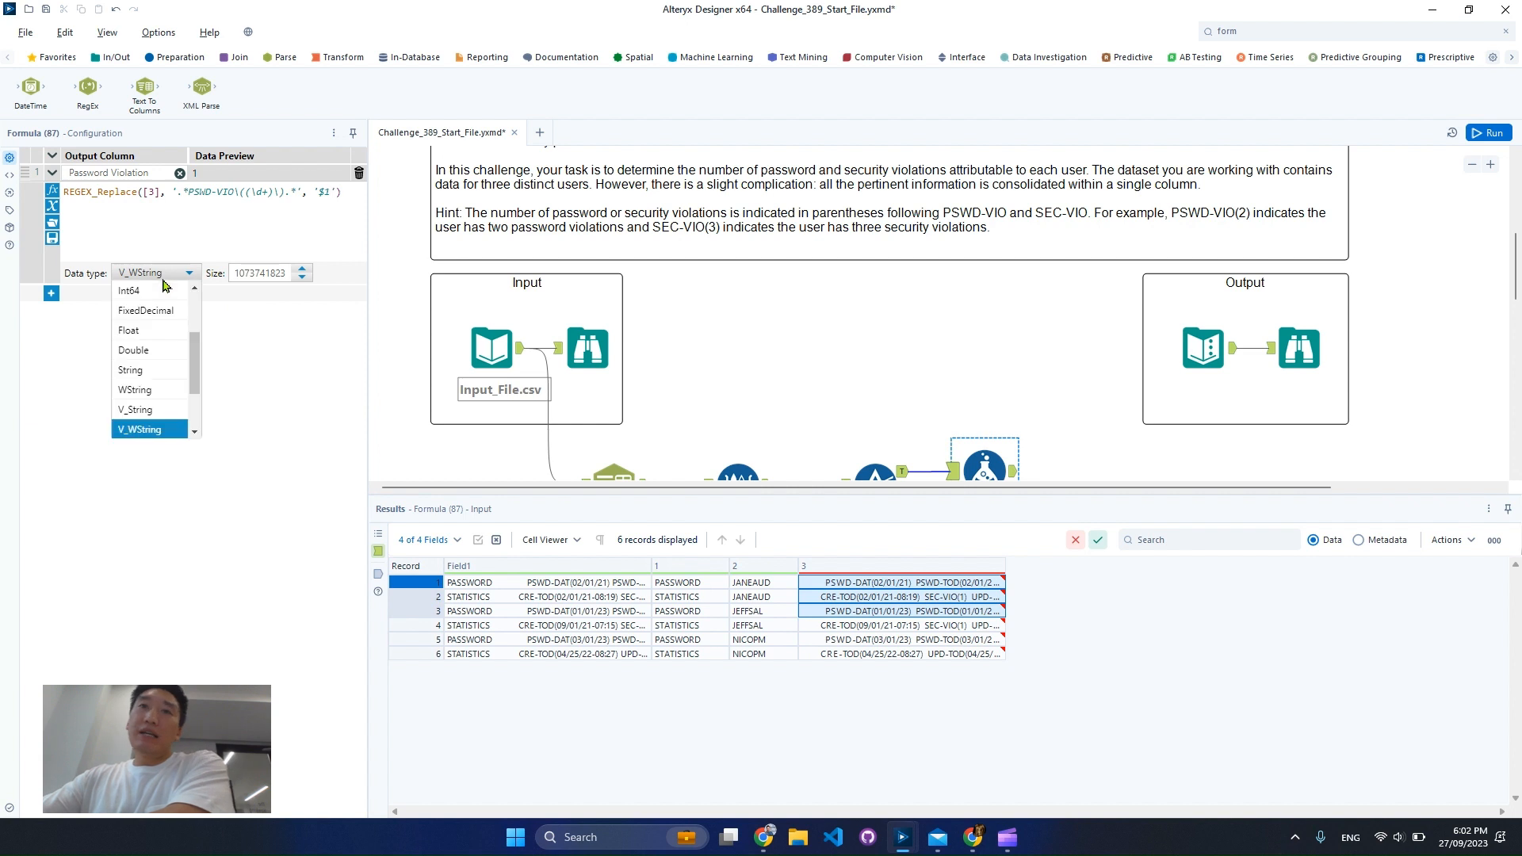
scroll(155, 334, up, 2)
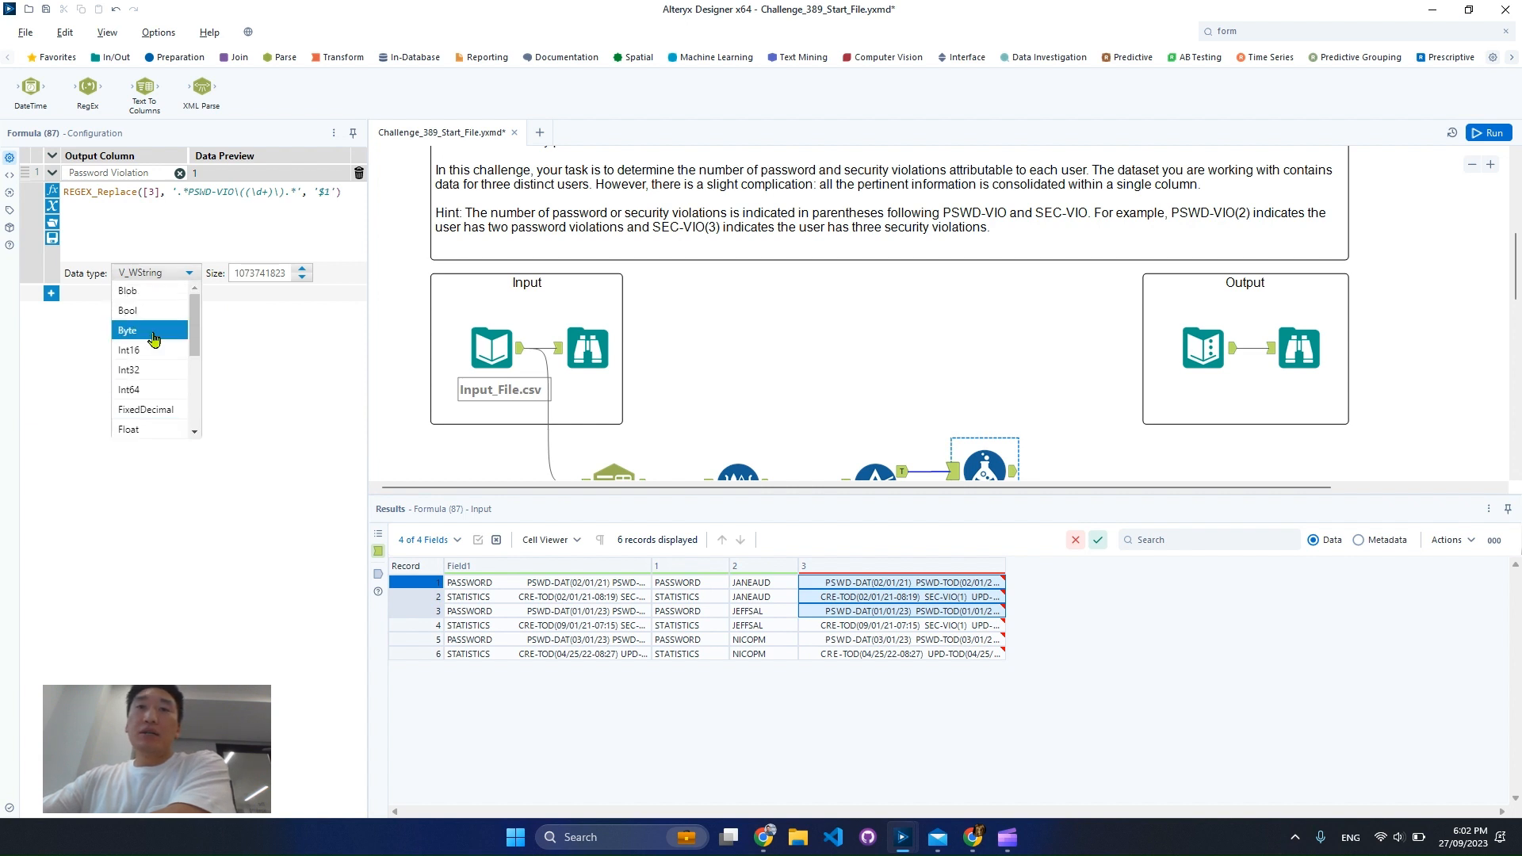
click(129, 350)
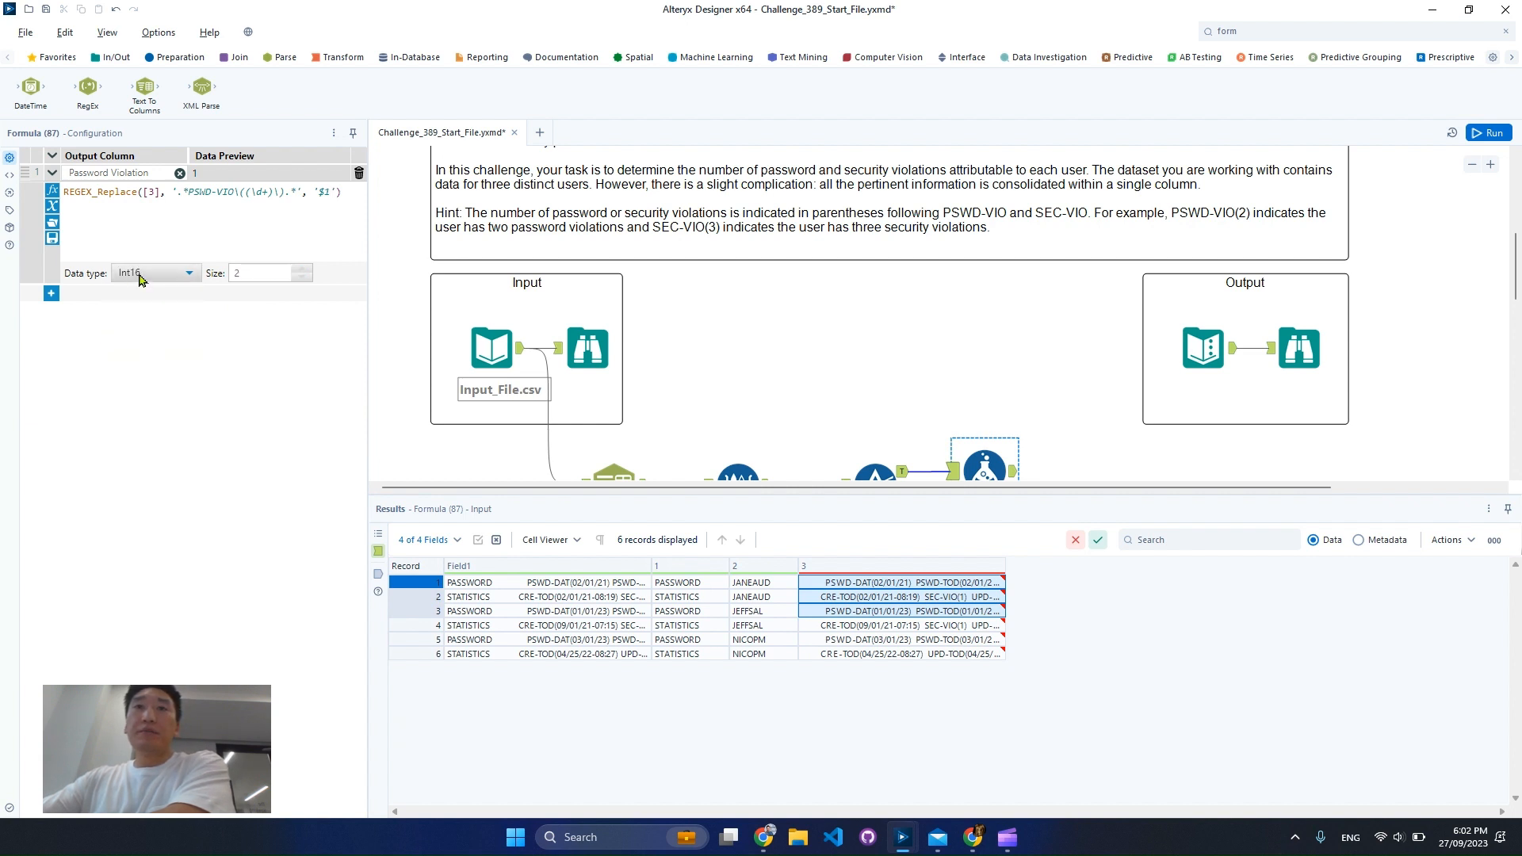
click(139, 273)
scroll(149, 342, down, 3)
click(139, 349)
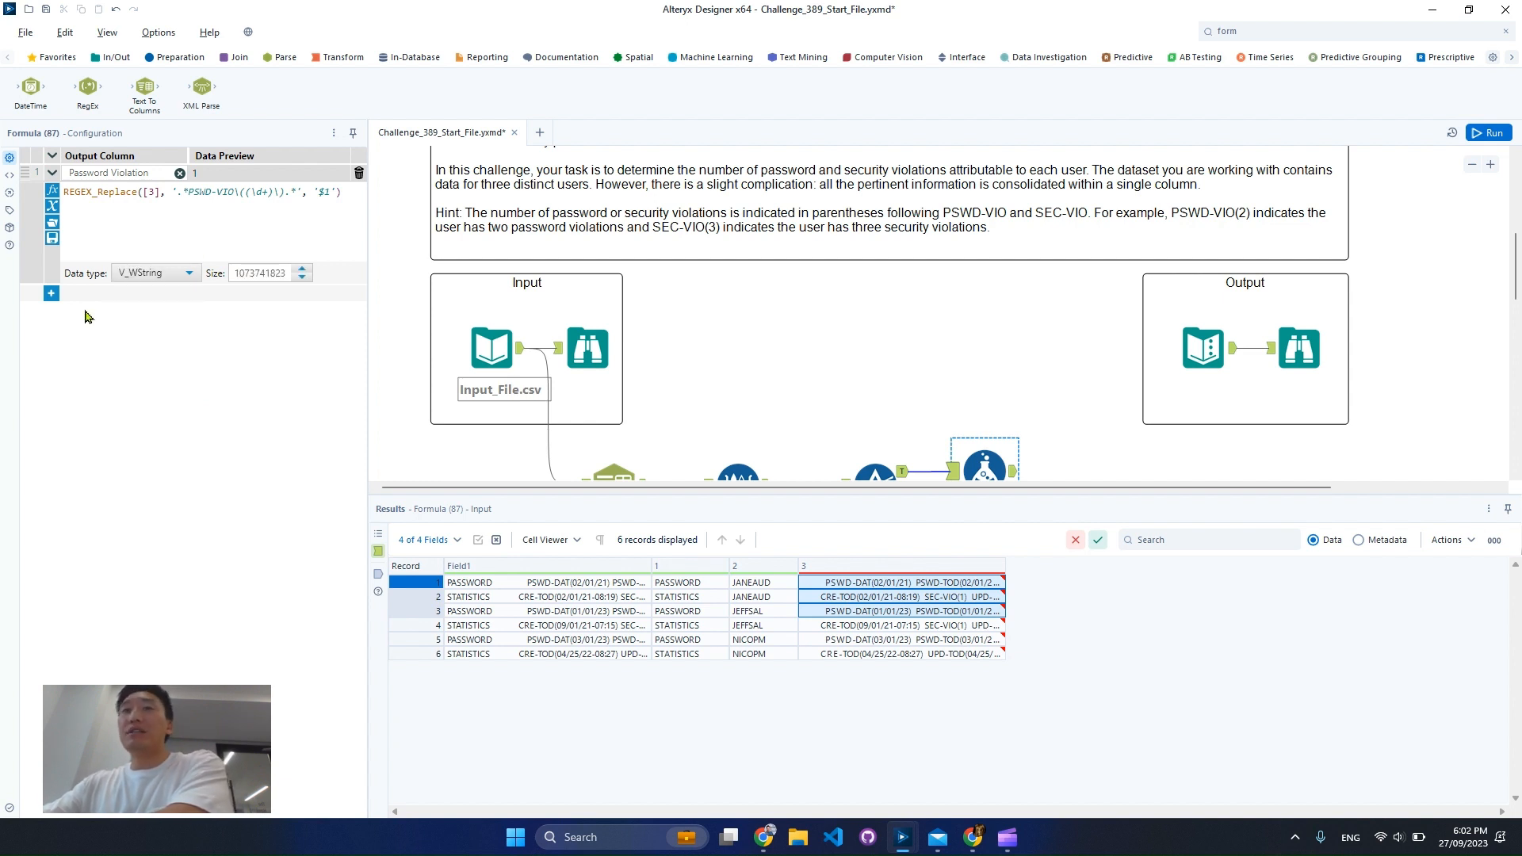
click(50, 293)
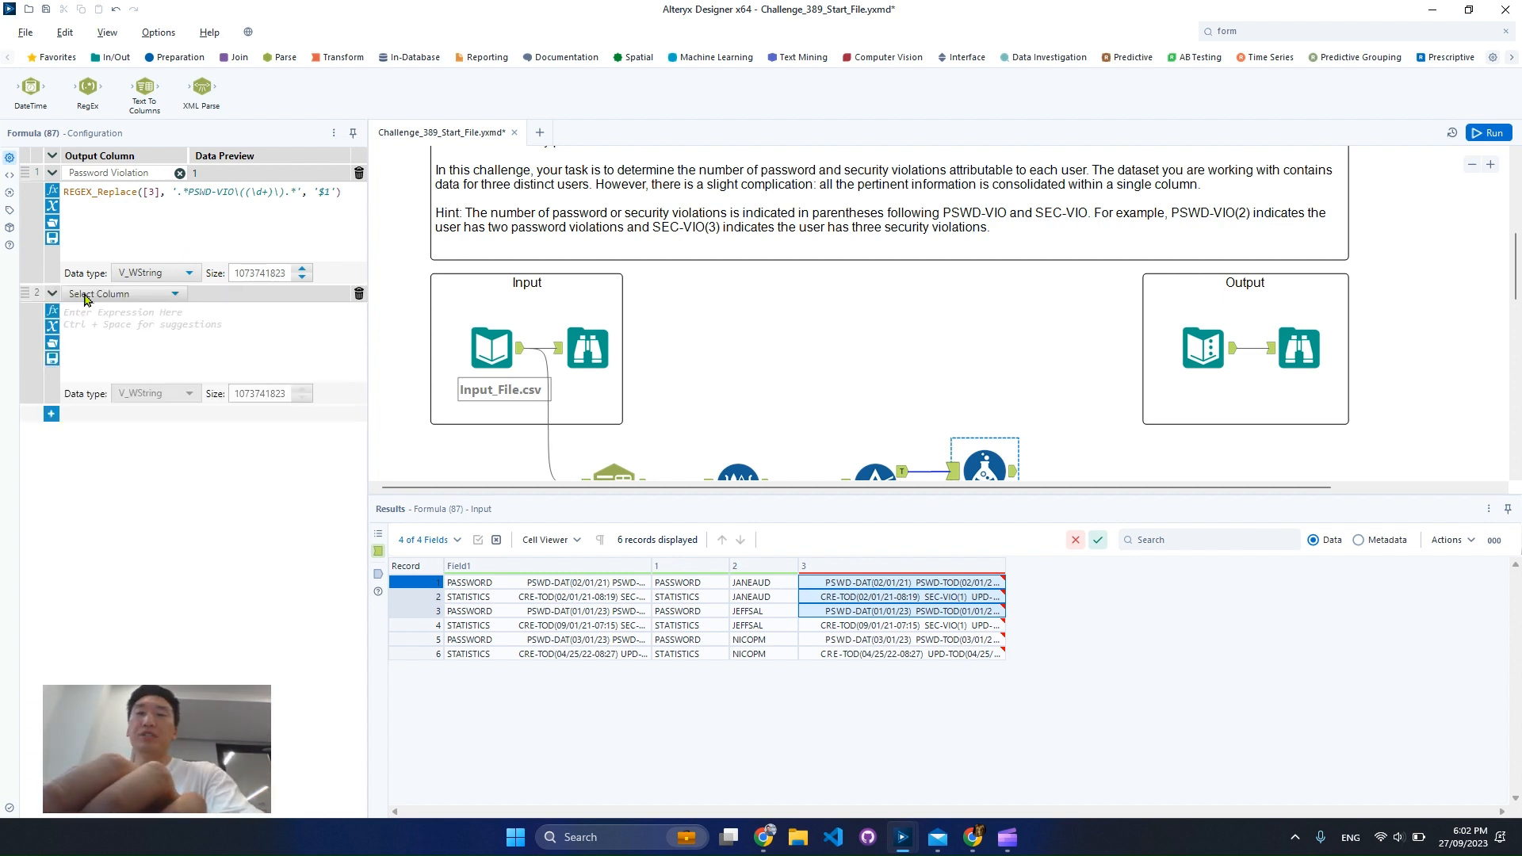
click(90, 298)
click(95, 308)
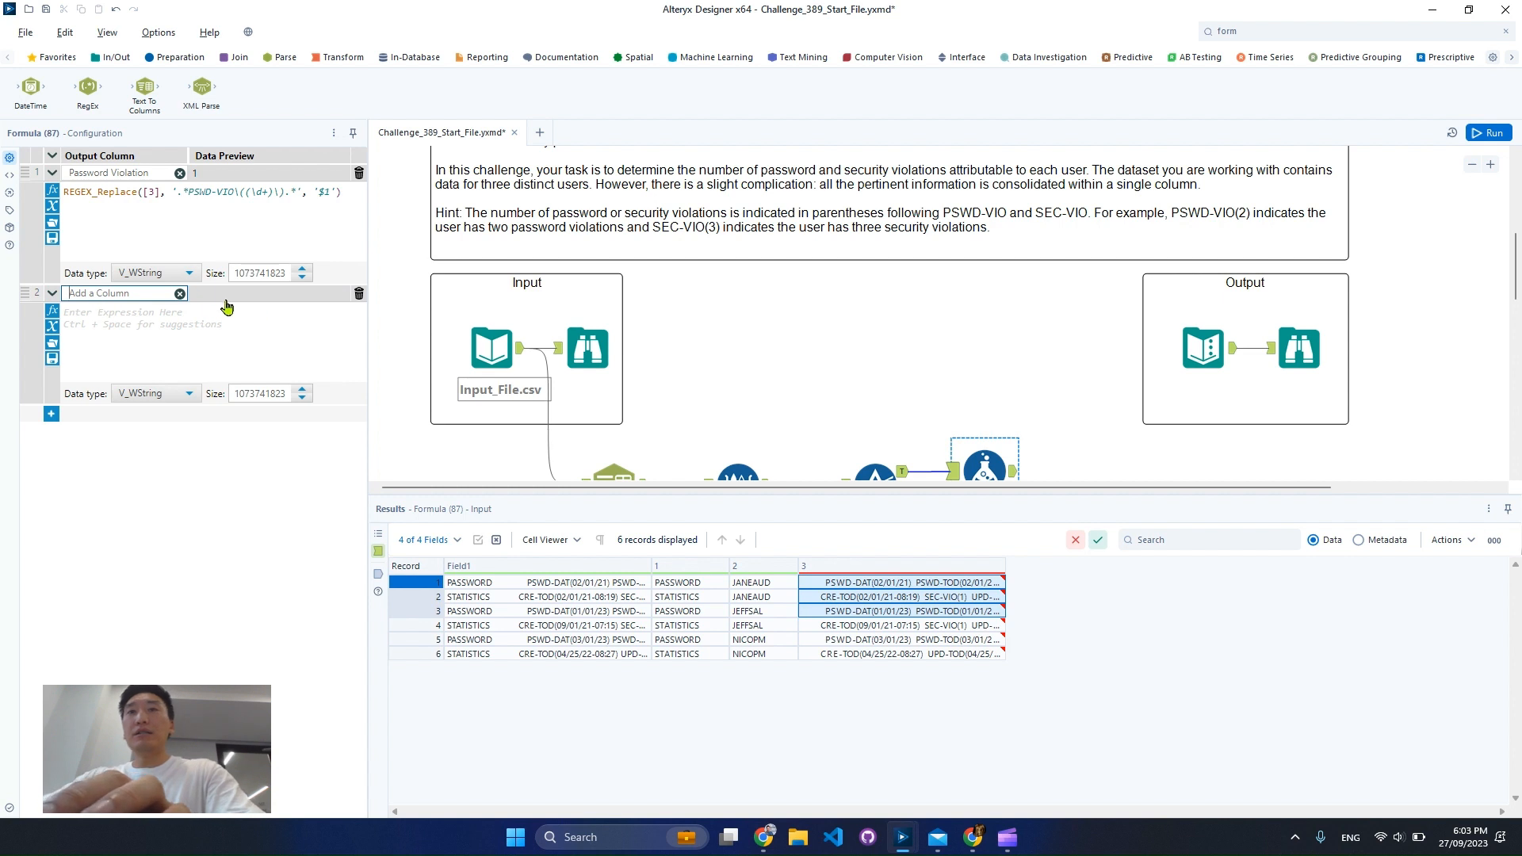
click(359, 295)
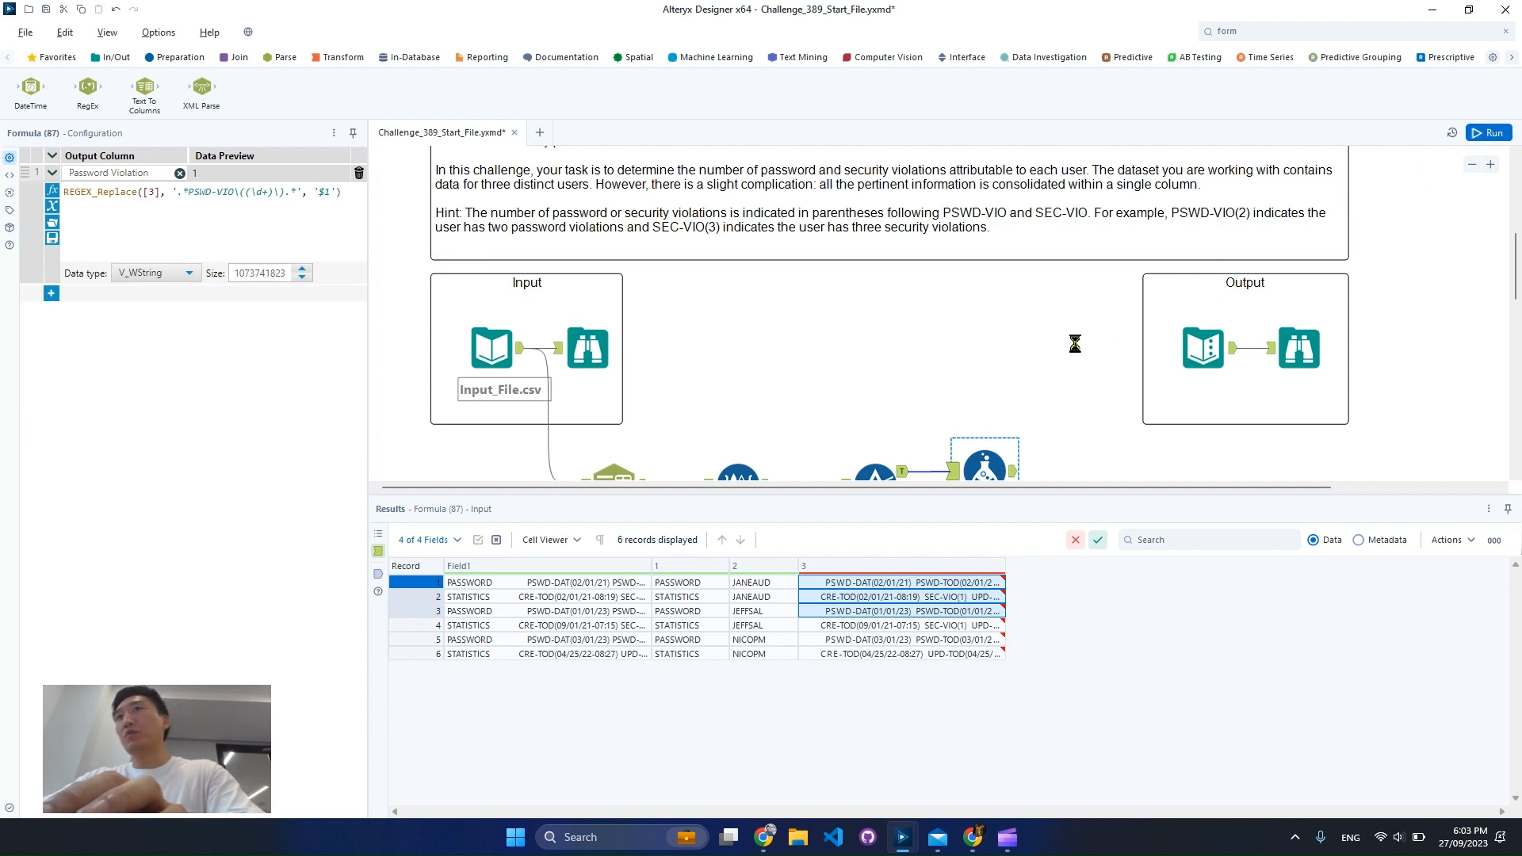
Run the workflow and examine the Password Violation values in the Formula tool's output
key(ctrl+r)
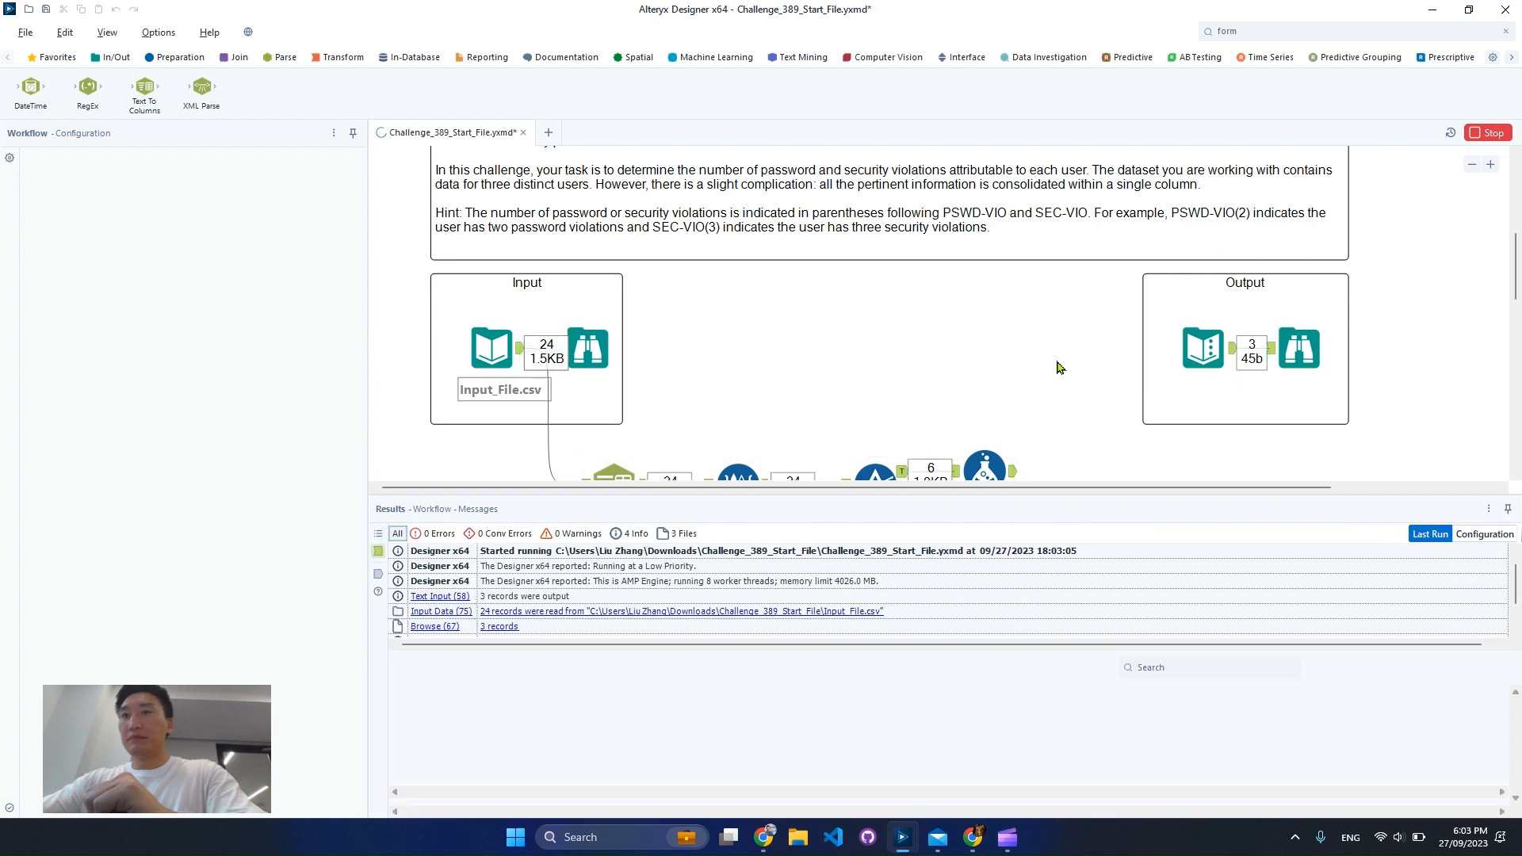
scroll(1010, 447, down, 3)
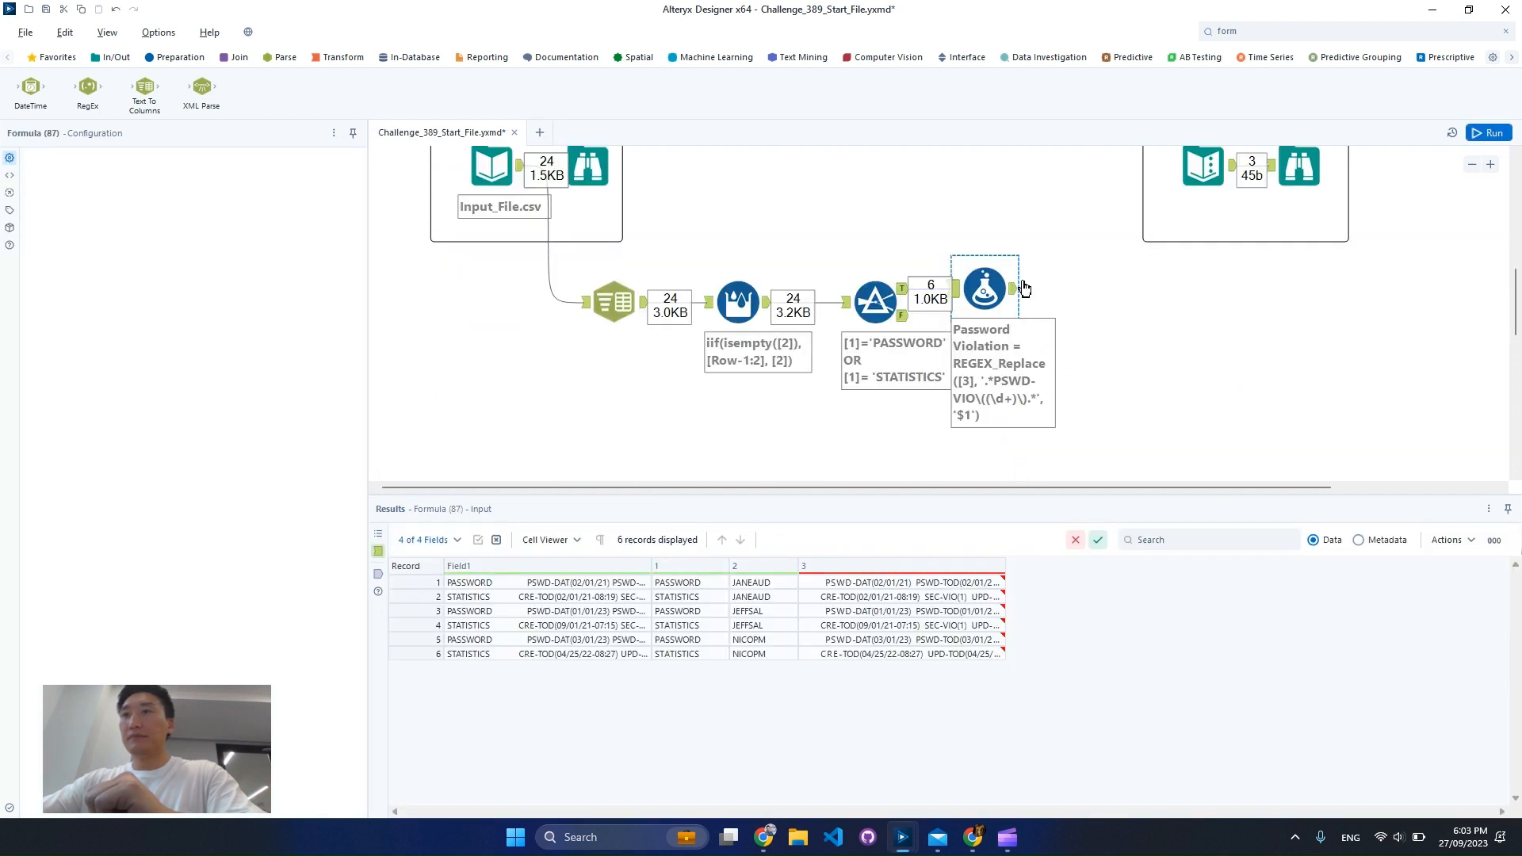
click(1000, 290)
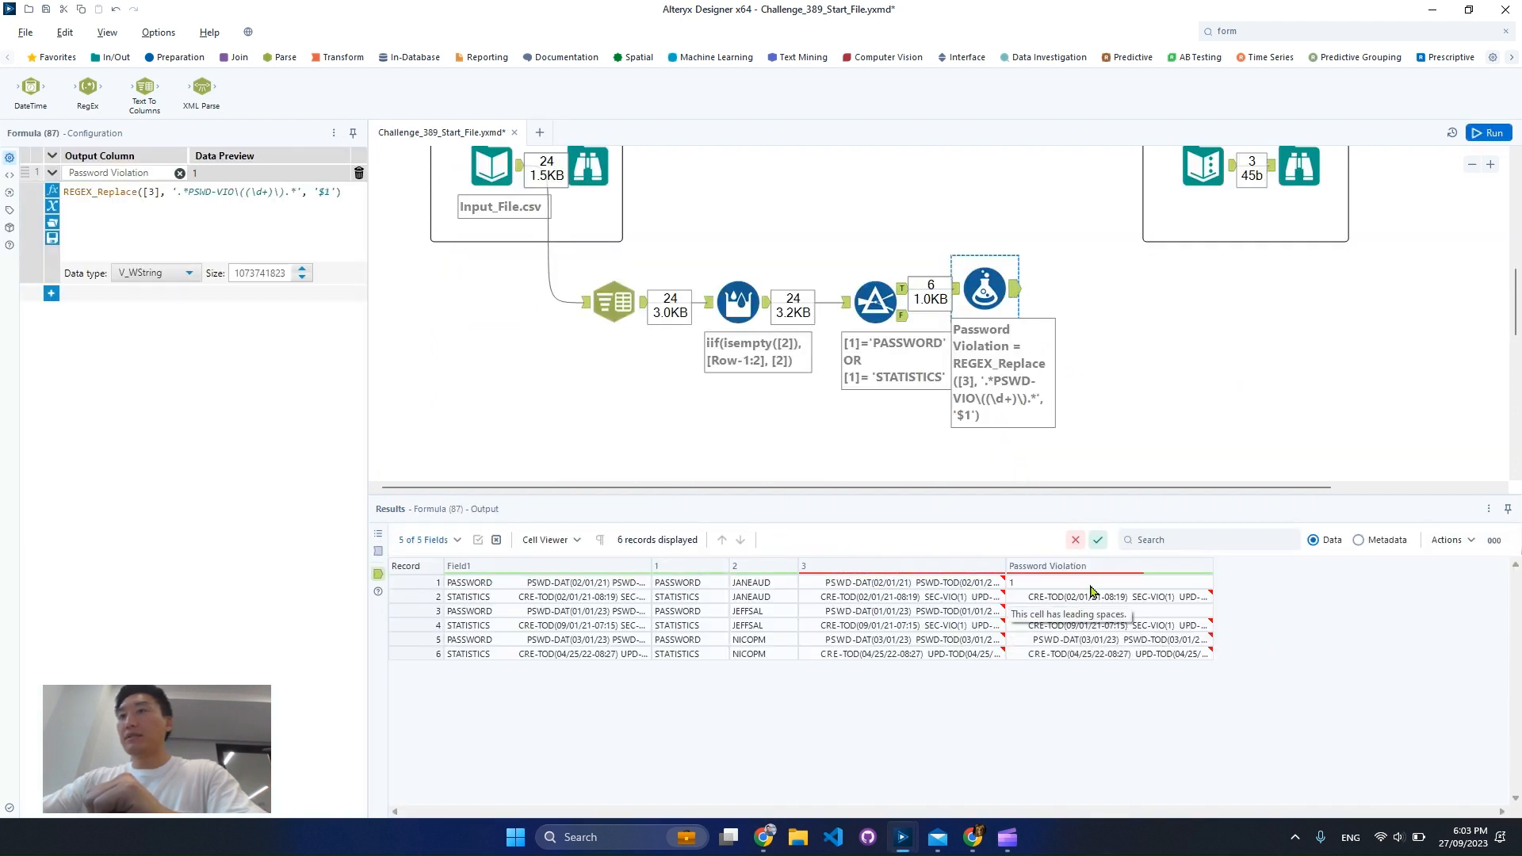
click(1096, 584)
click(1062, 611)
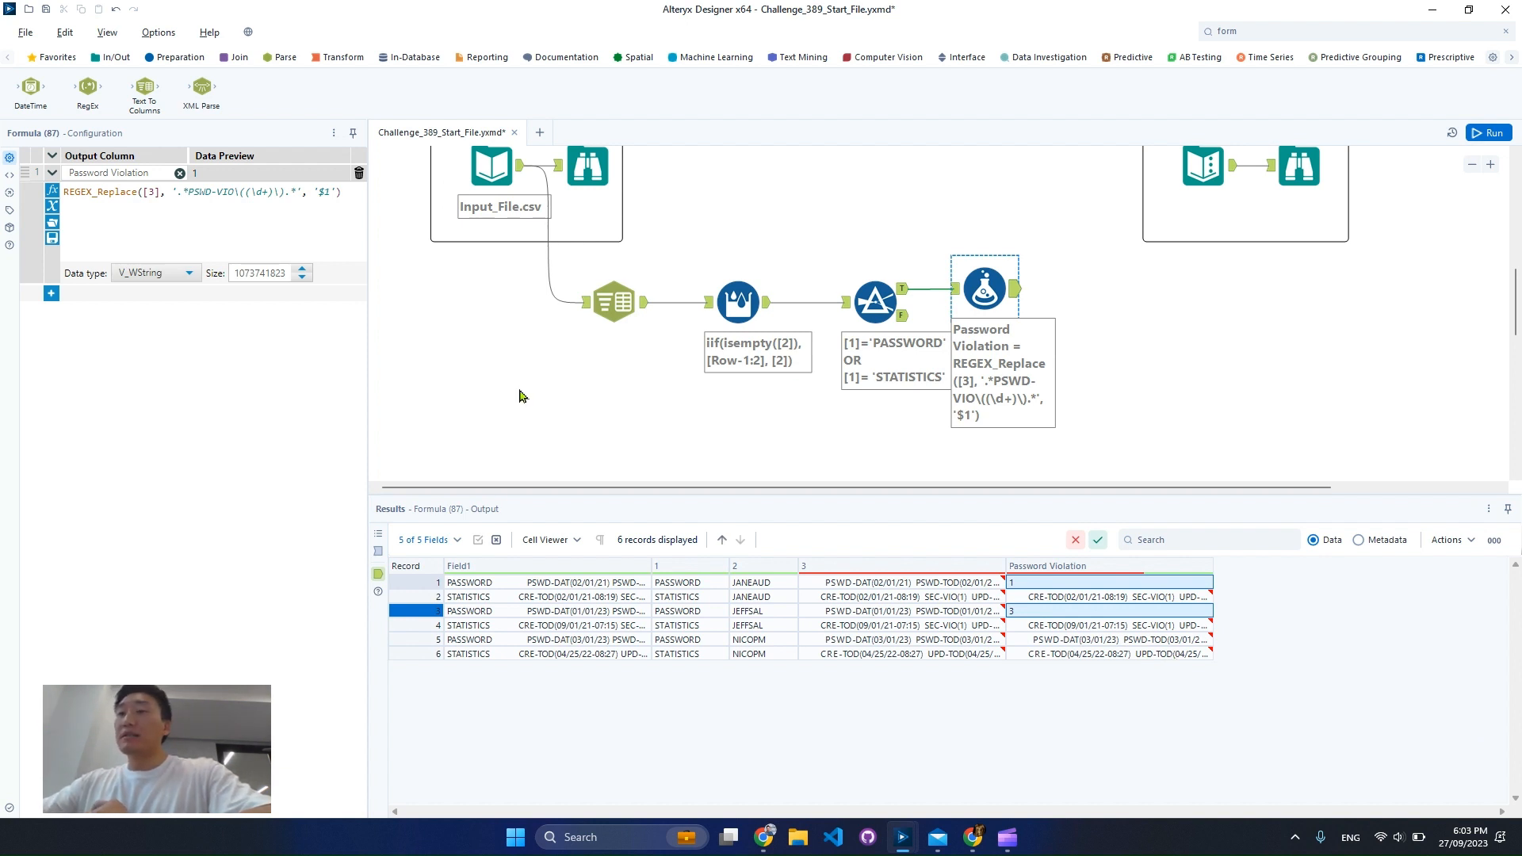
Add an empty second expression, and start an IIF( function without its placeholder arguments on a new line above REGEX_Replace
click(52, 293)
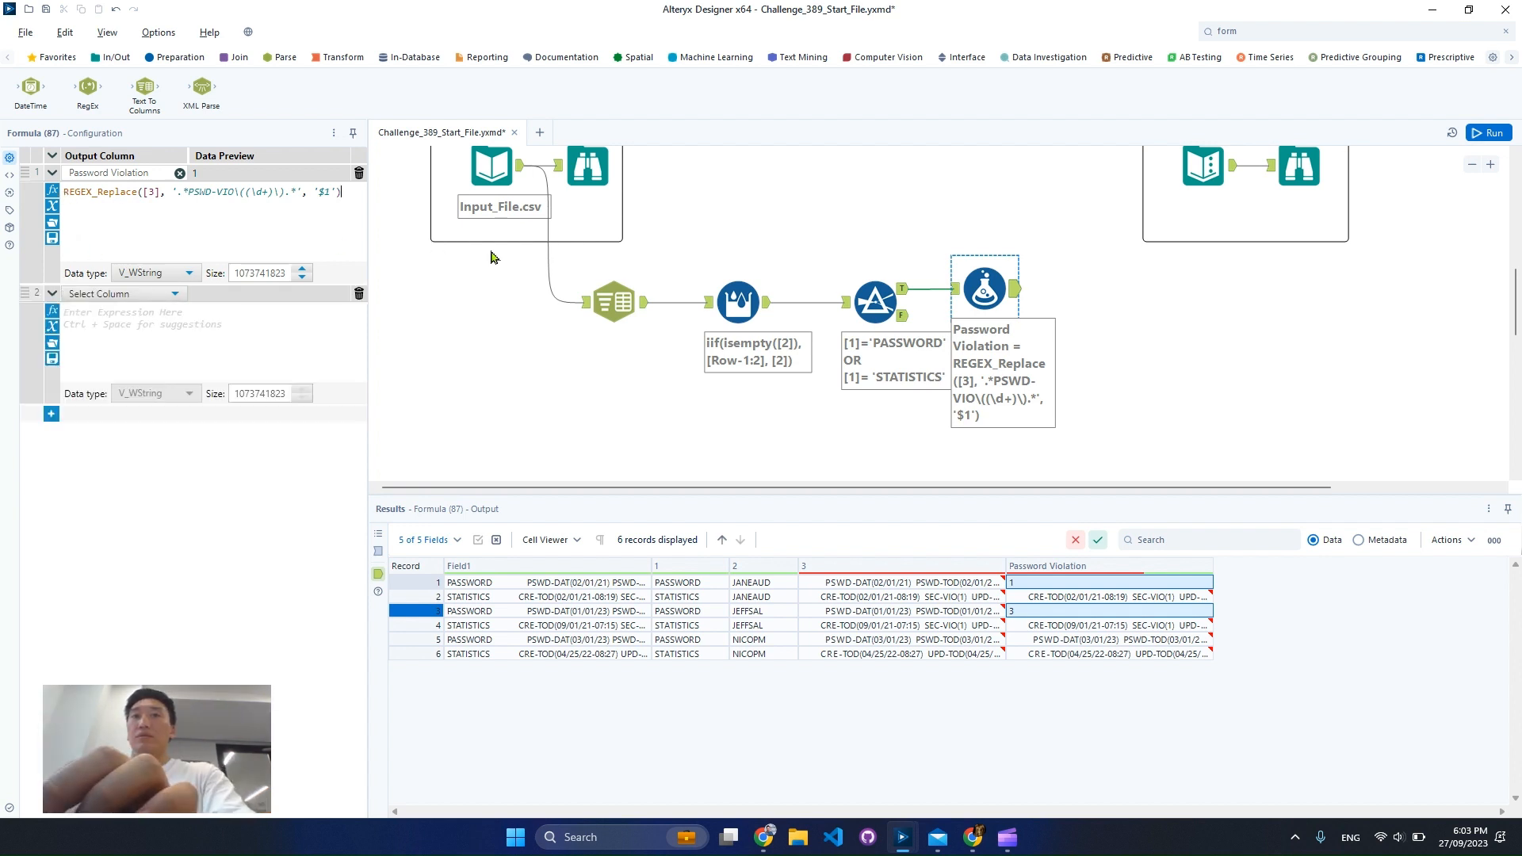
click(63, 193)
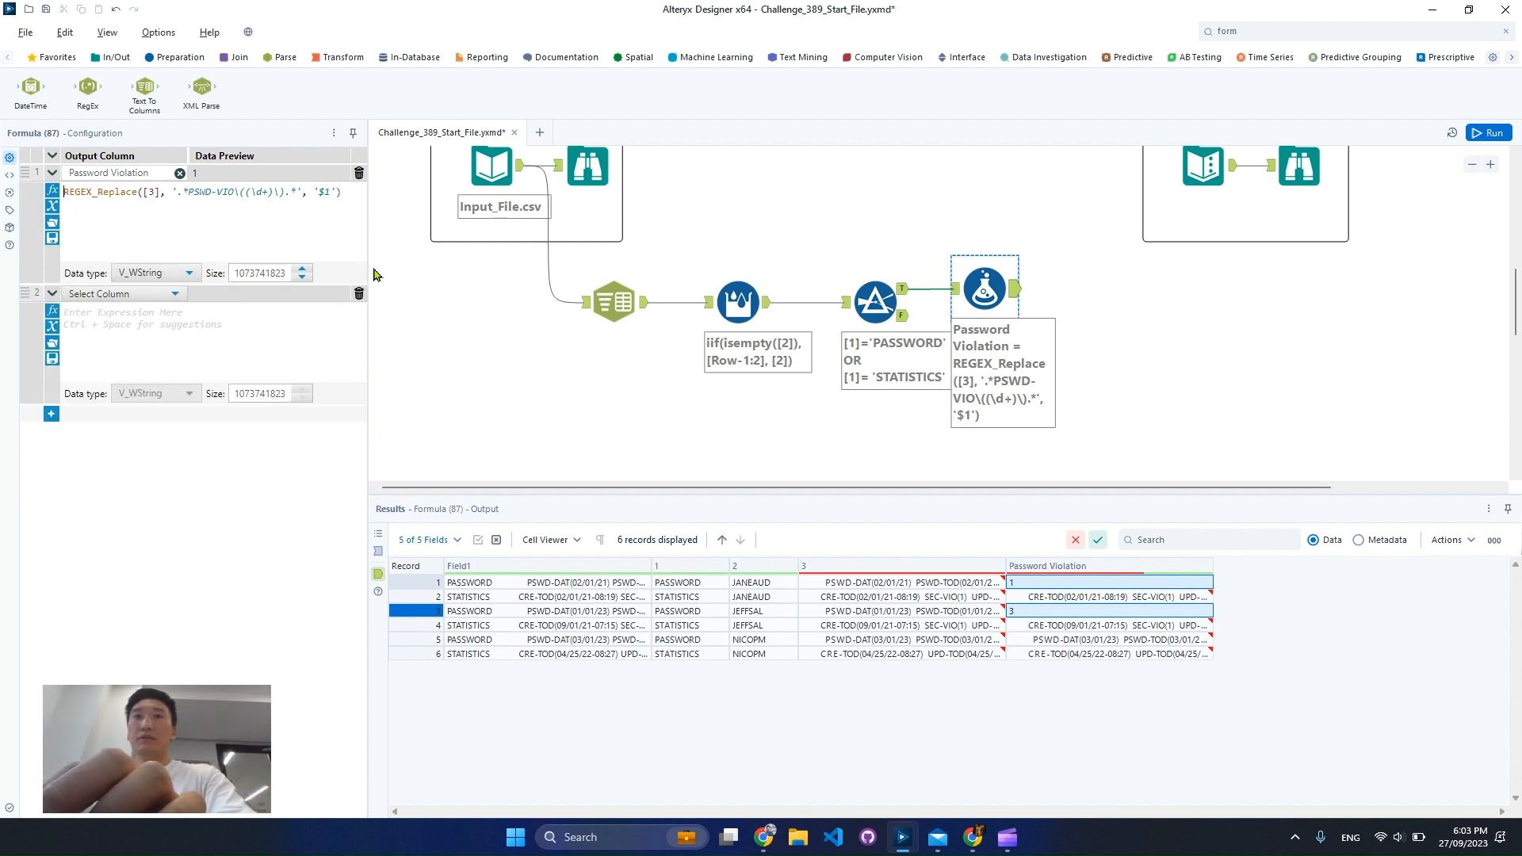
key(Return)
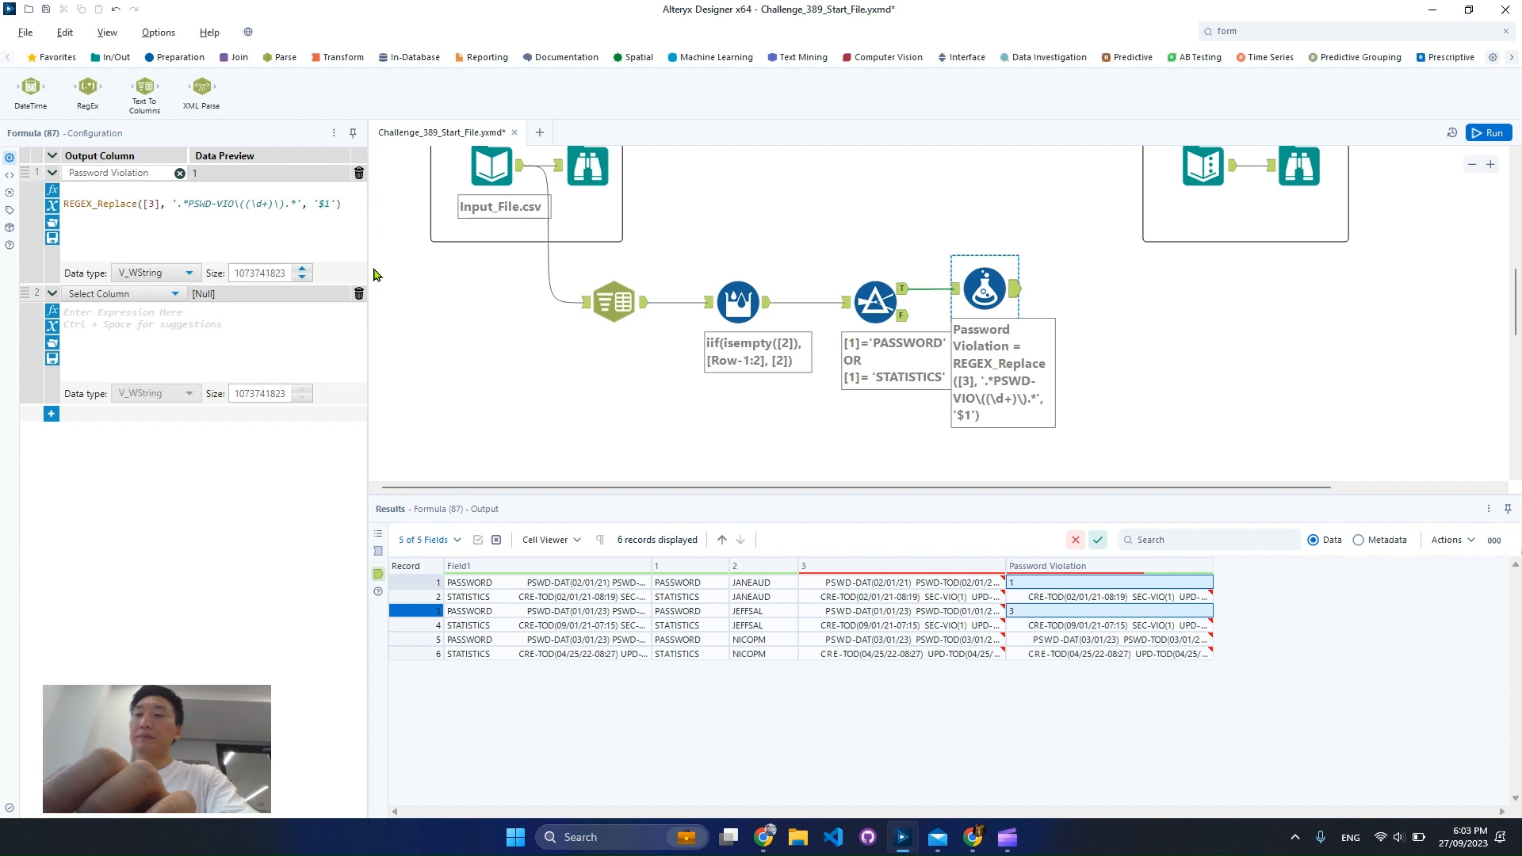
text(iif)
key(Return)
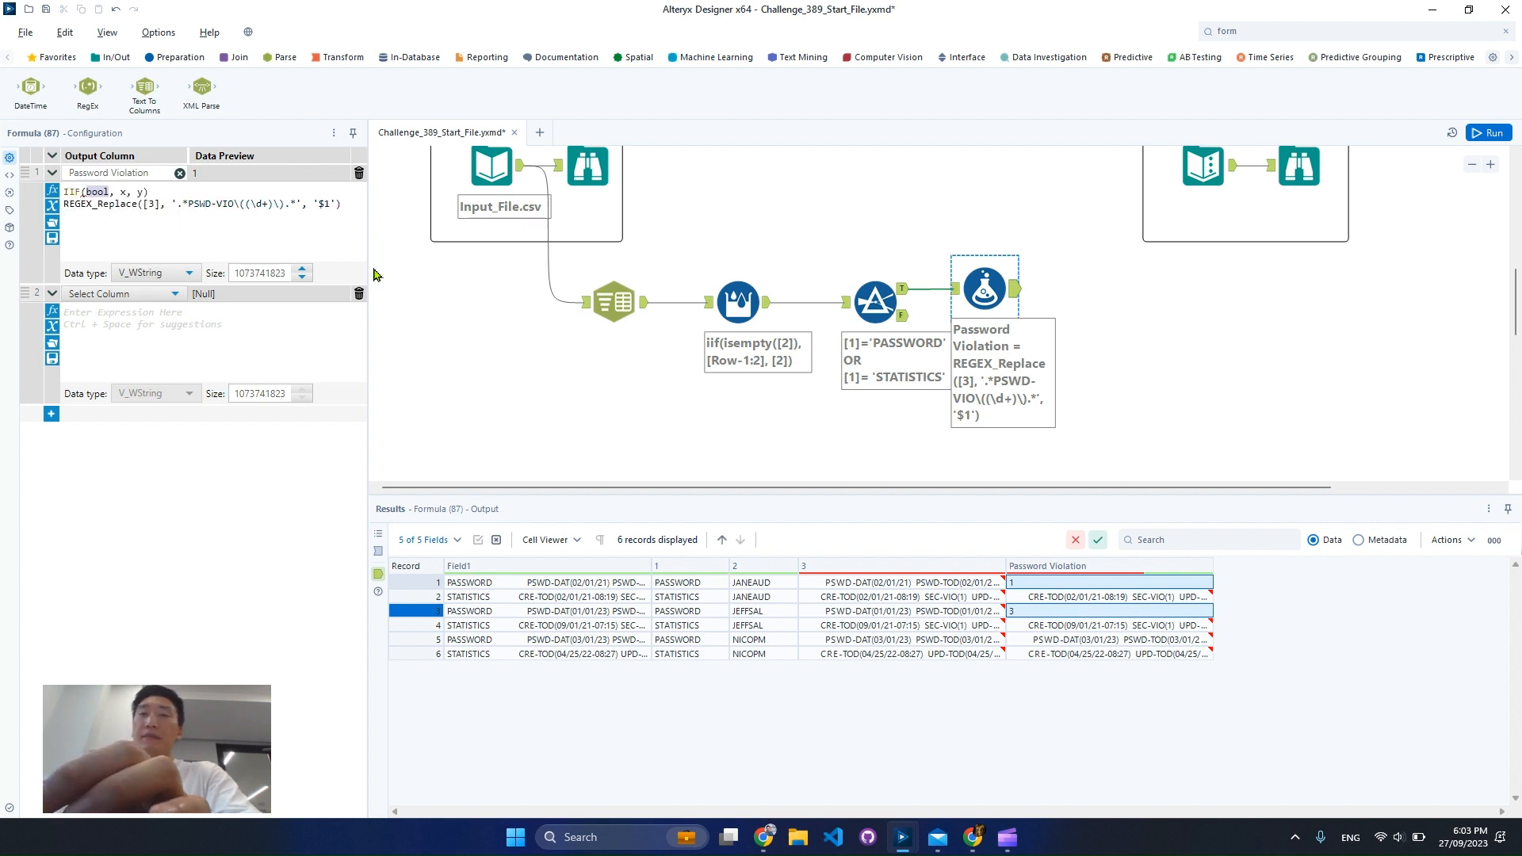
click(109, 191)
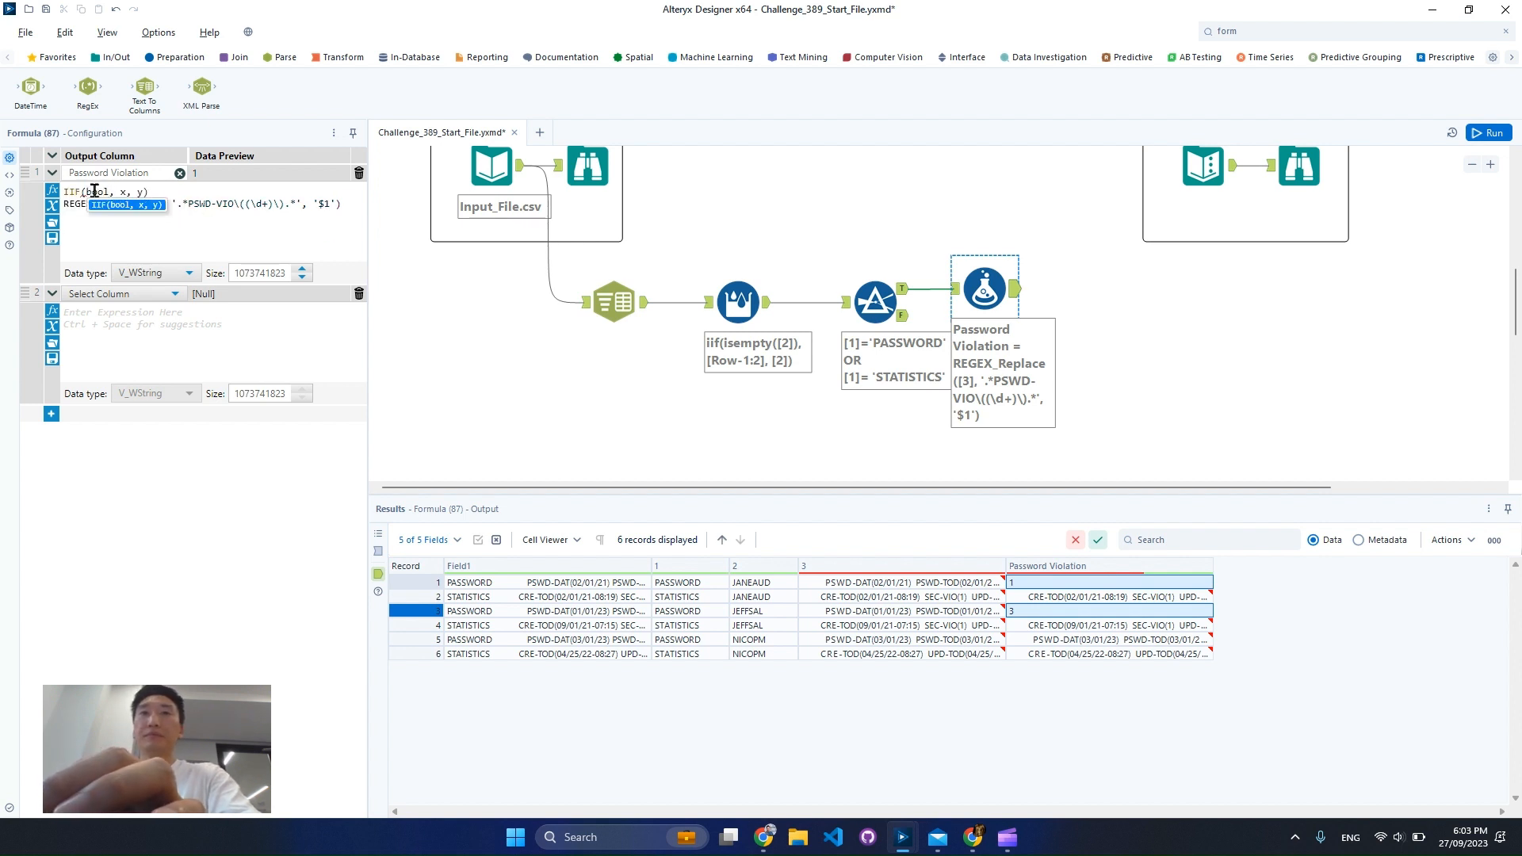
drag(91, 191, 197, 190)
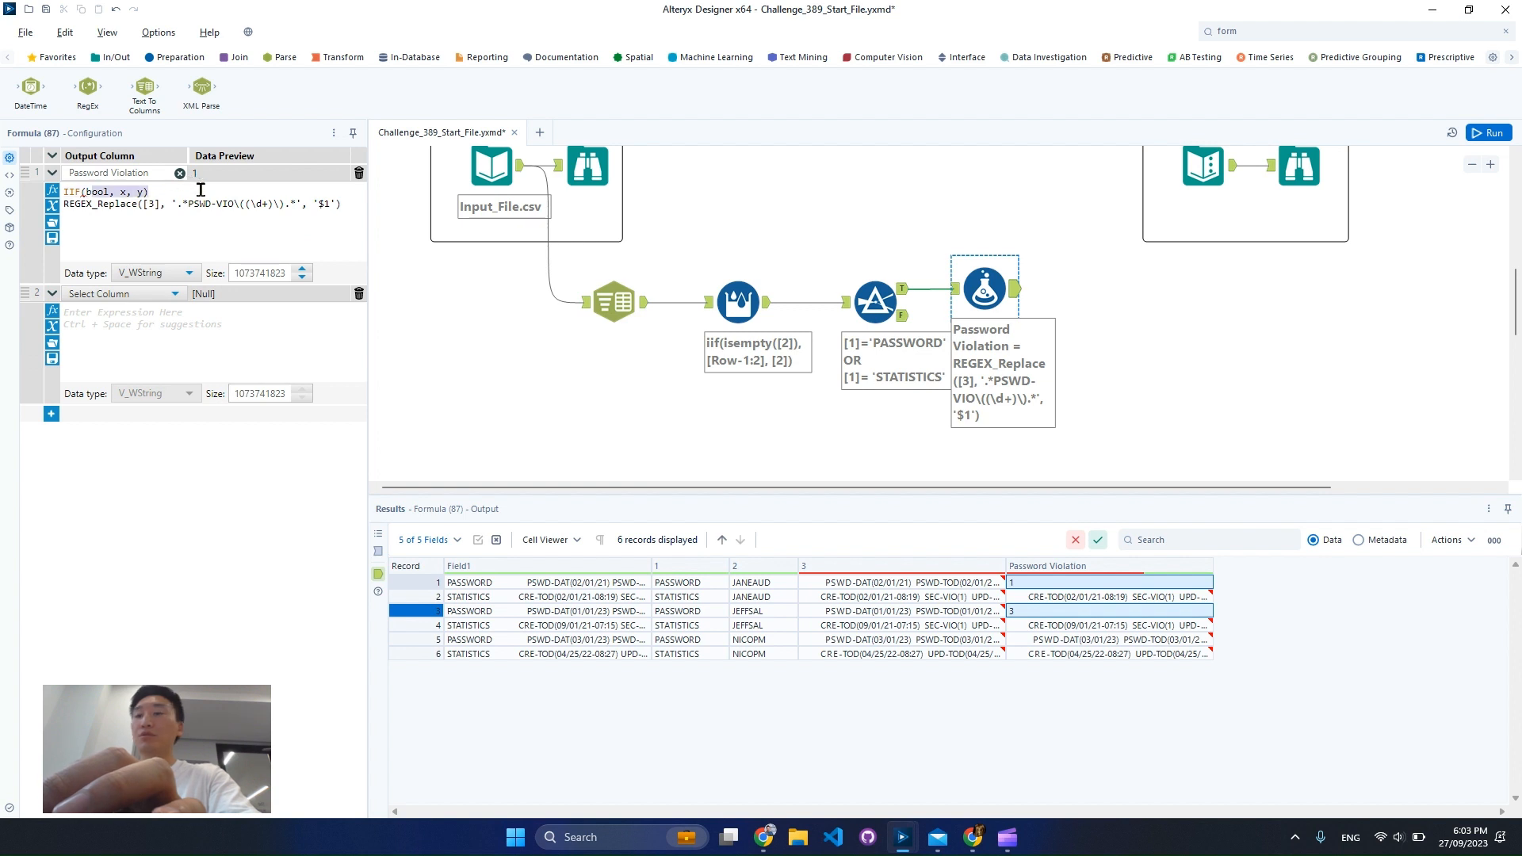
key(BackSpace)
key(BackSpace)
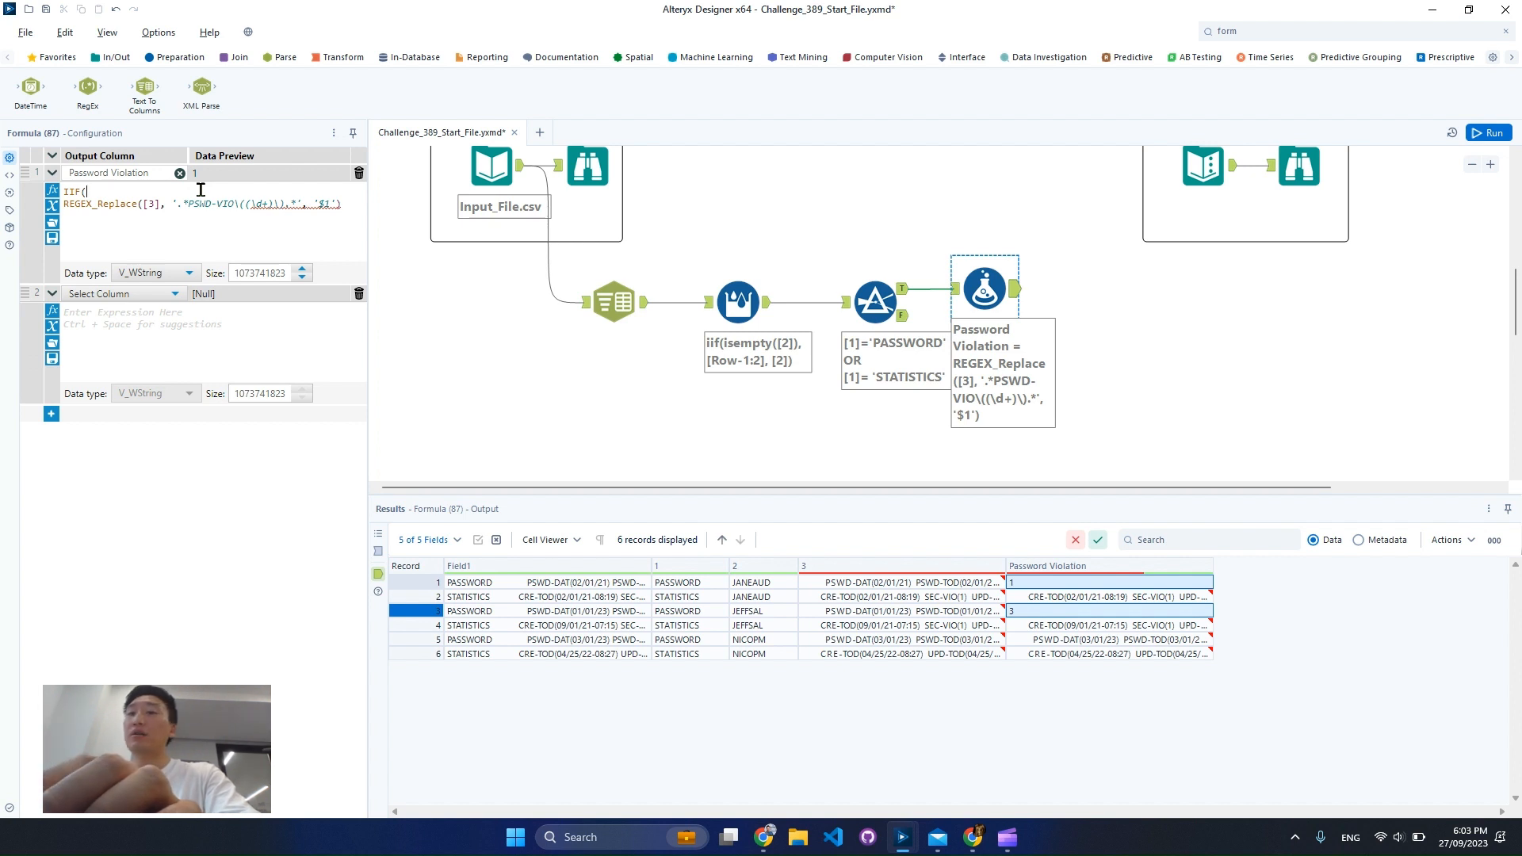
Enter REGEX_Match([3], '.*PSWD-VIO\((\d+)\).*') as the IIF condition
text(rege)
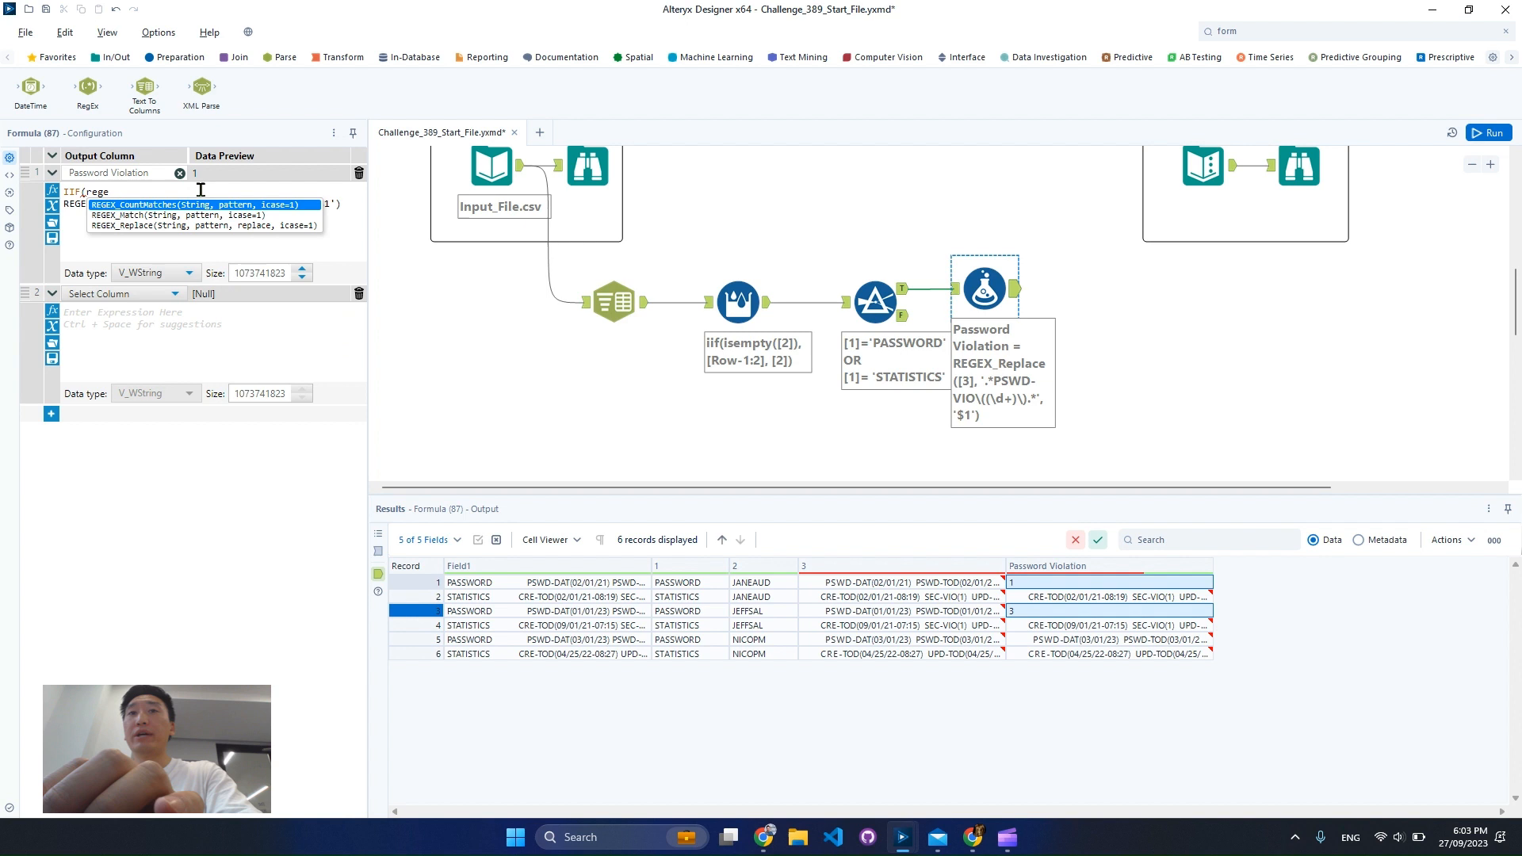
key(Down)
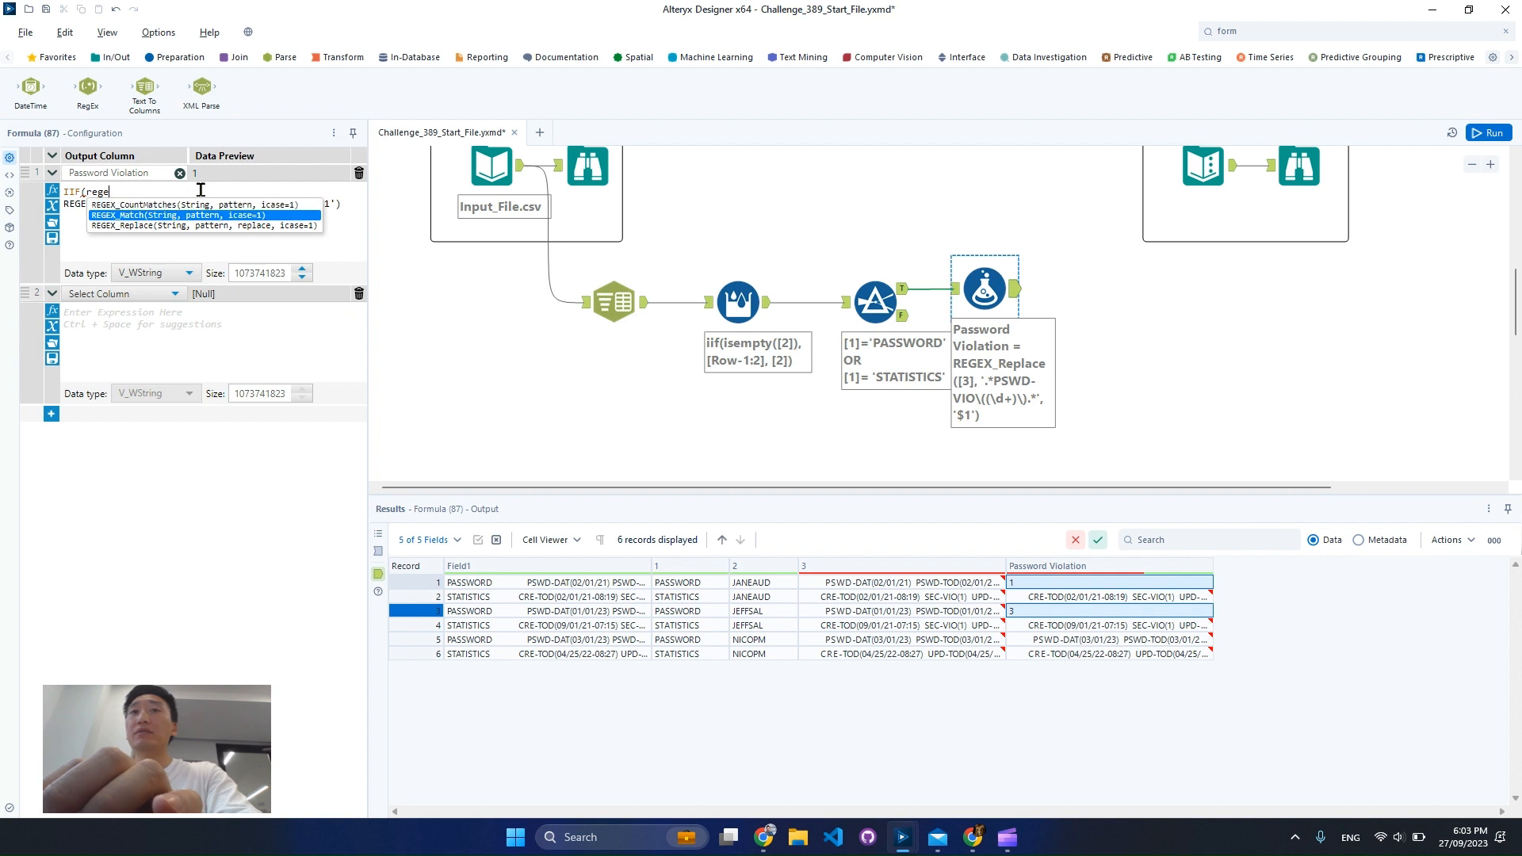
key(Return)
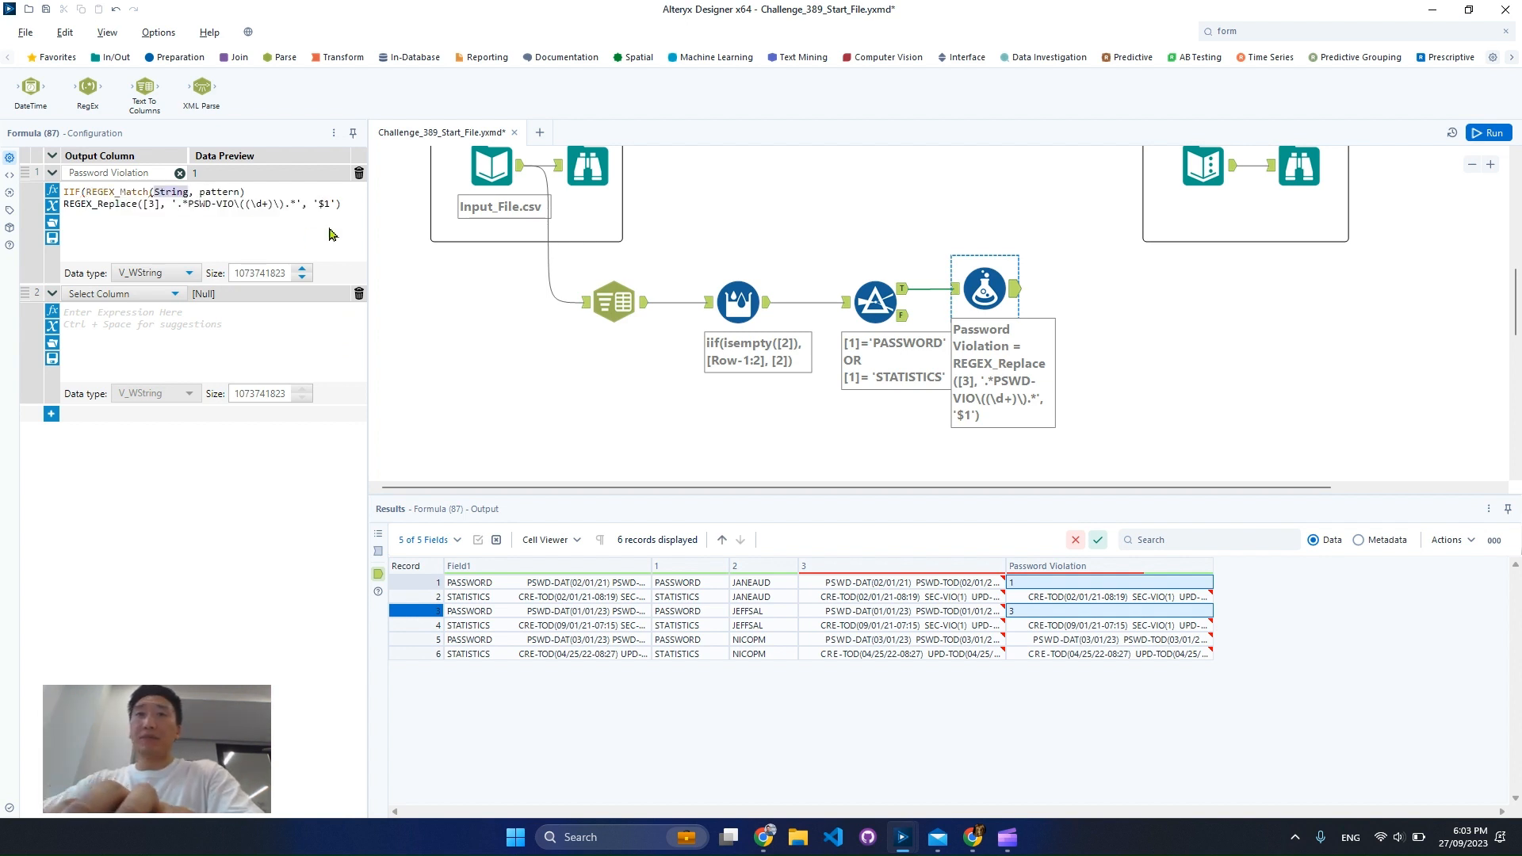
text([3)
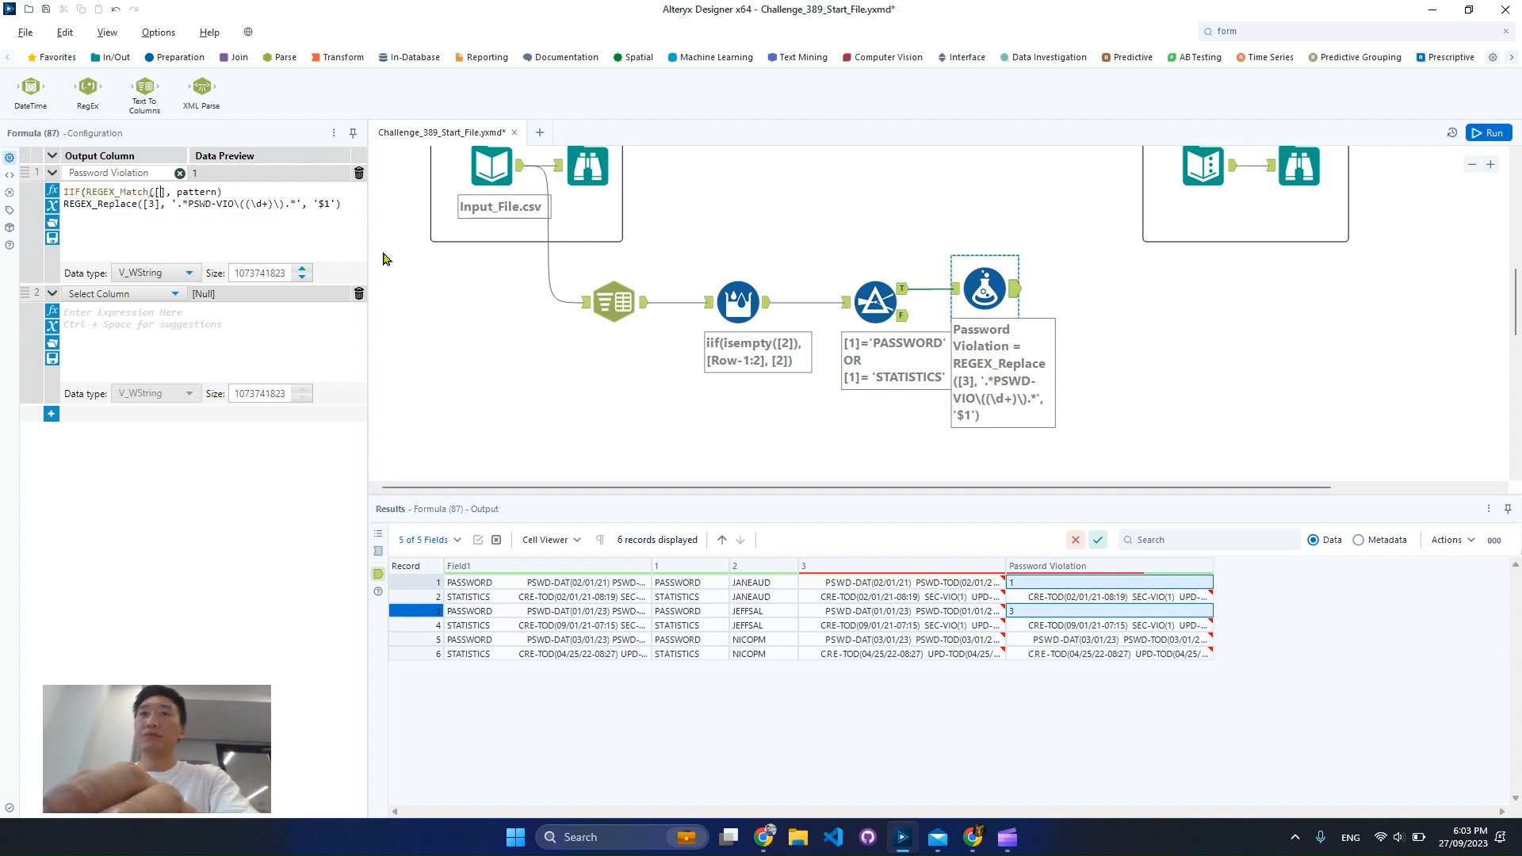
double_click(202, 192)
text('.*PSWD-VIO\((\d+)\).*')
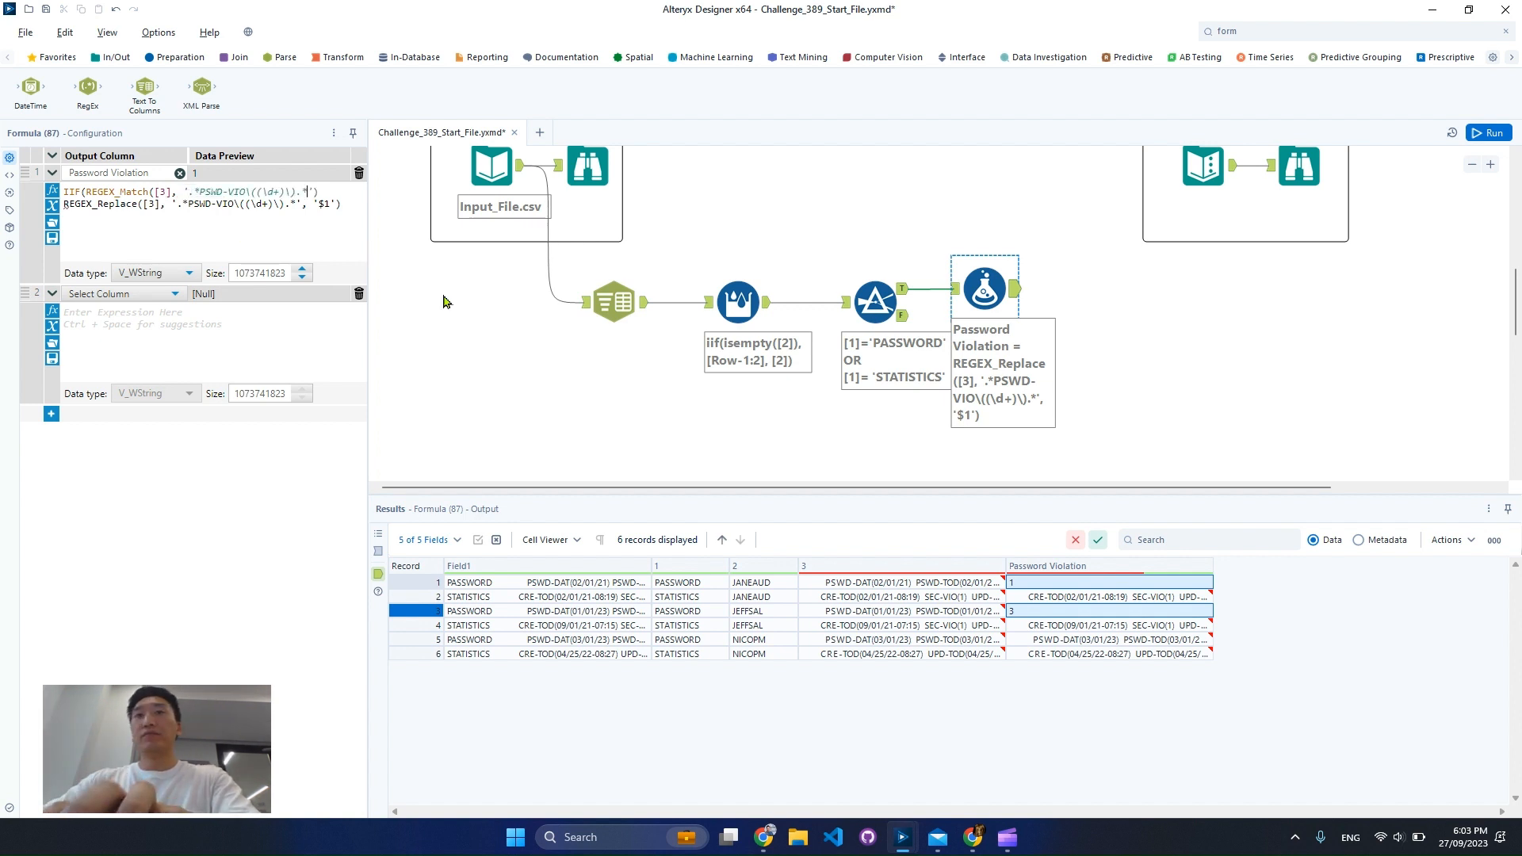
Remove the capturing group from the match pattern, leaving '.*PSWD-VIO\(\d+\).*', and end the condition with a comma
click(257, 192)
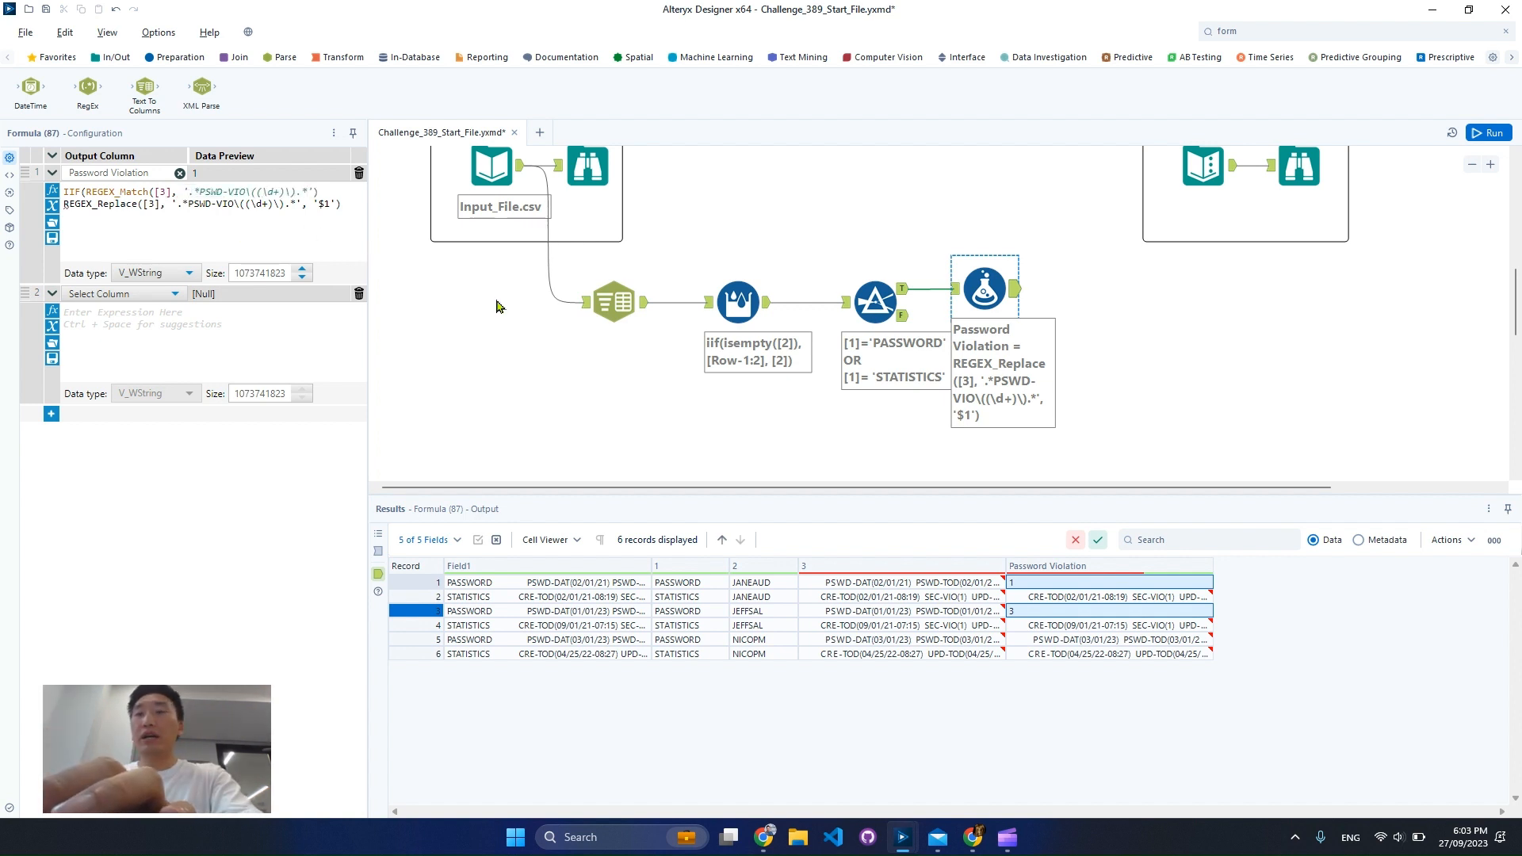
key(BackSpace)
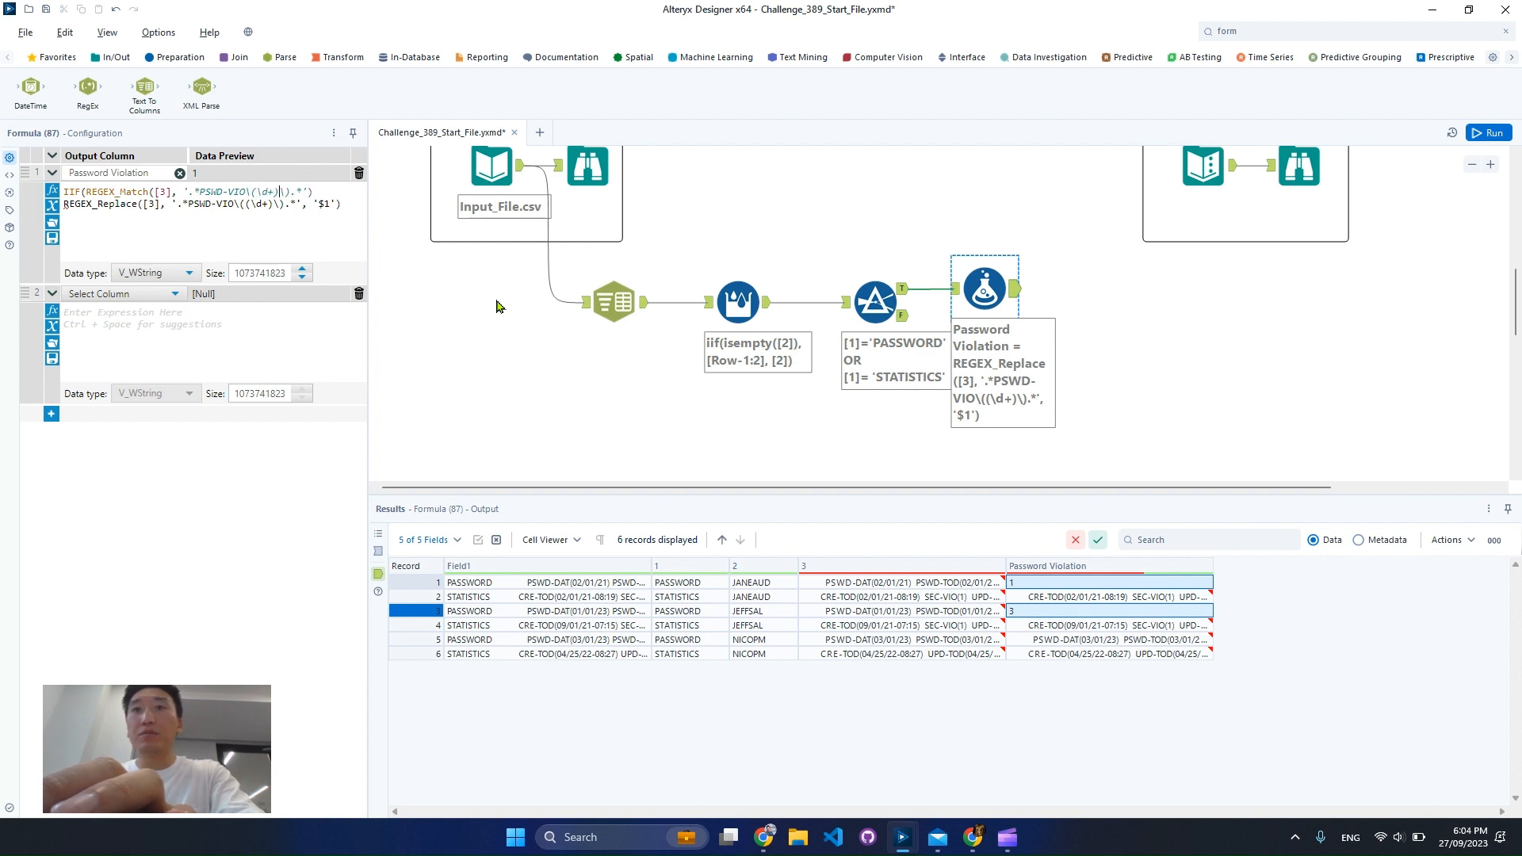
key(BackSpace)
click(320, 191)
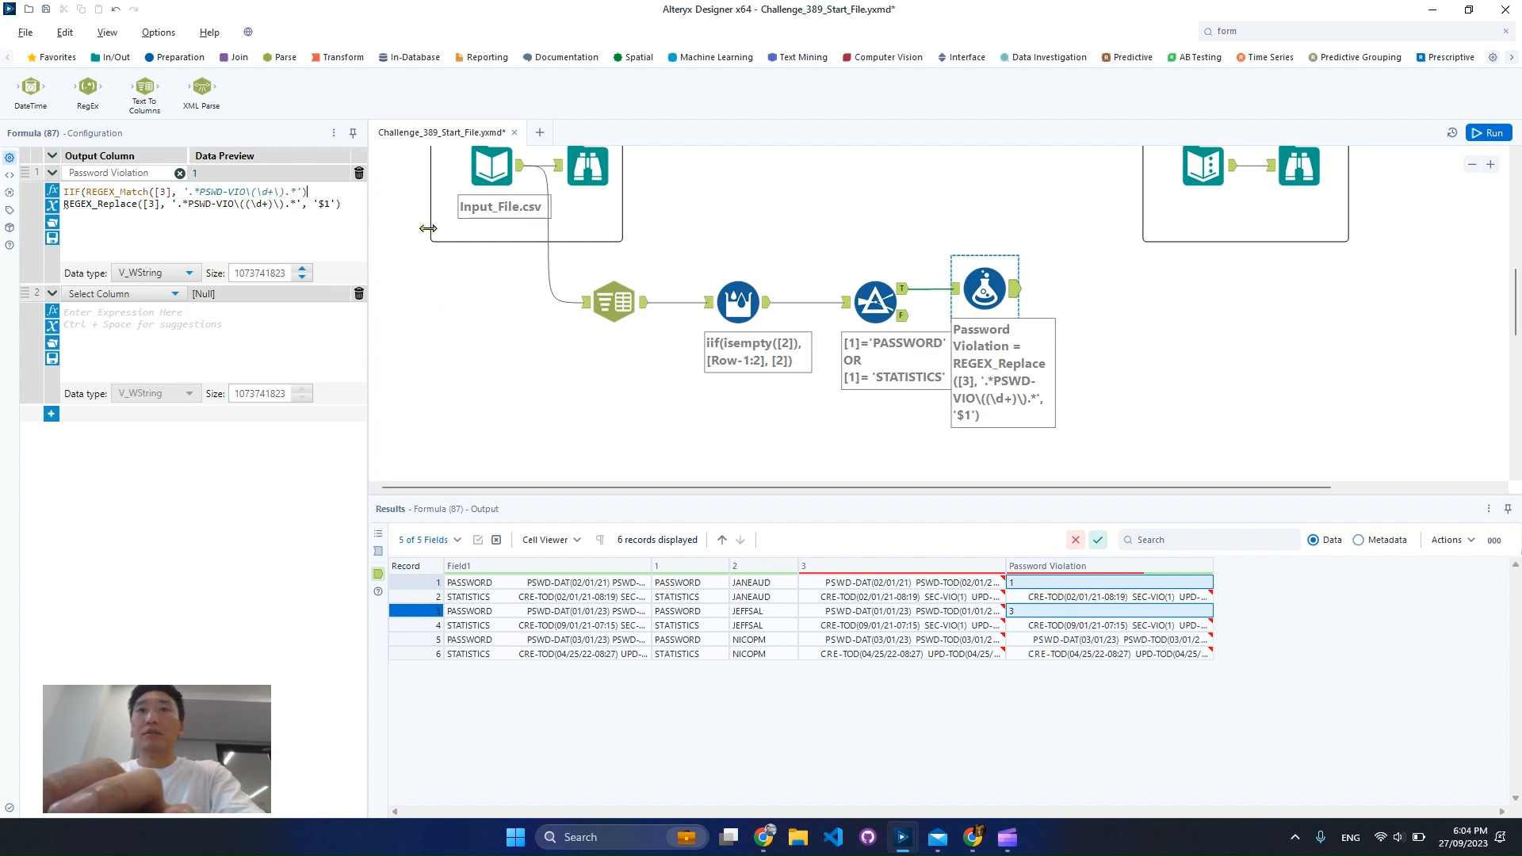
text())
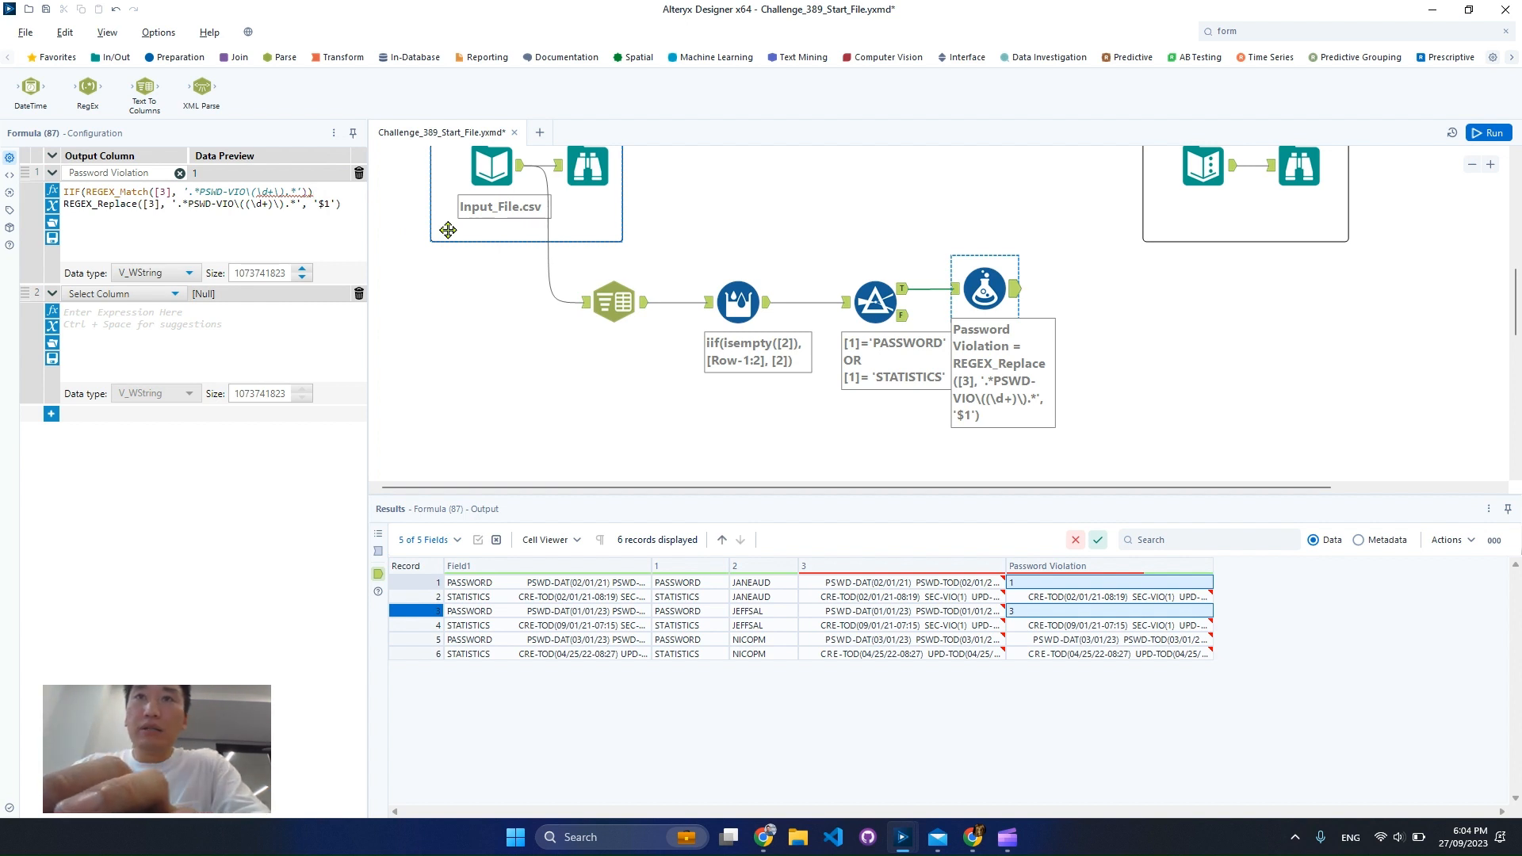
key(BackSpace)
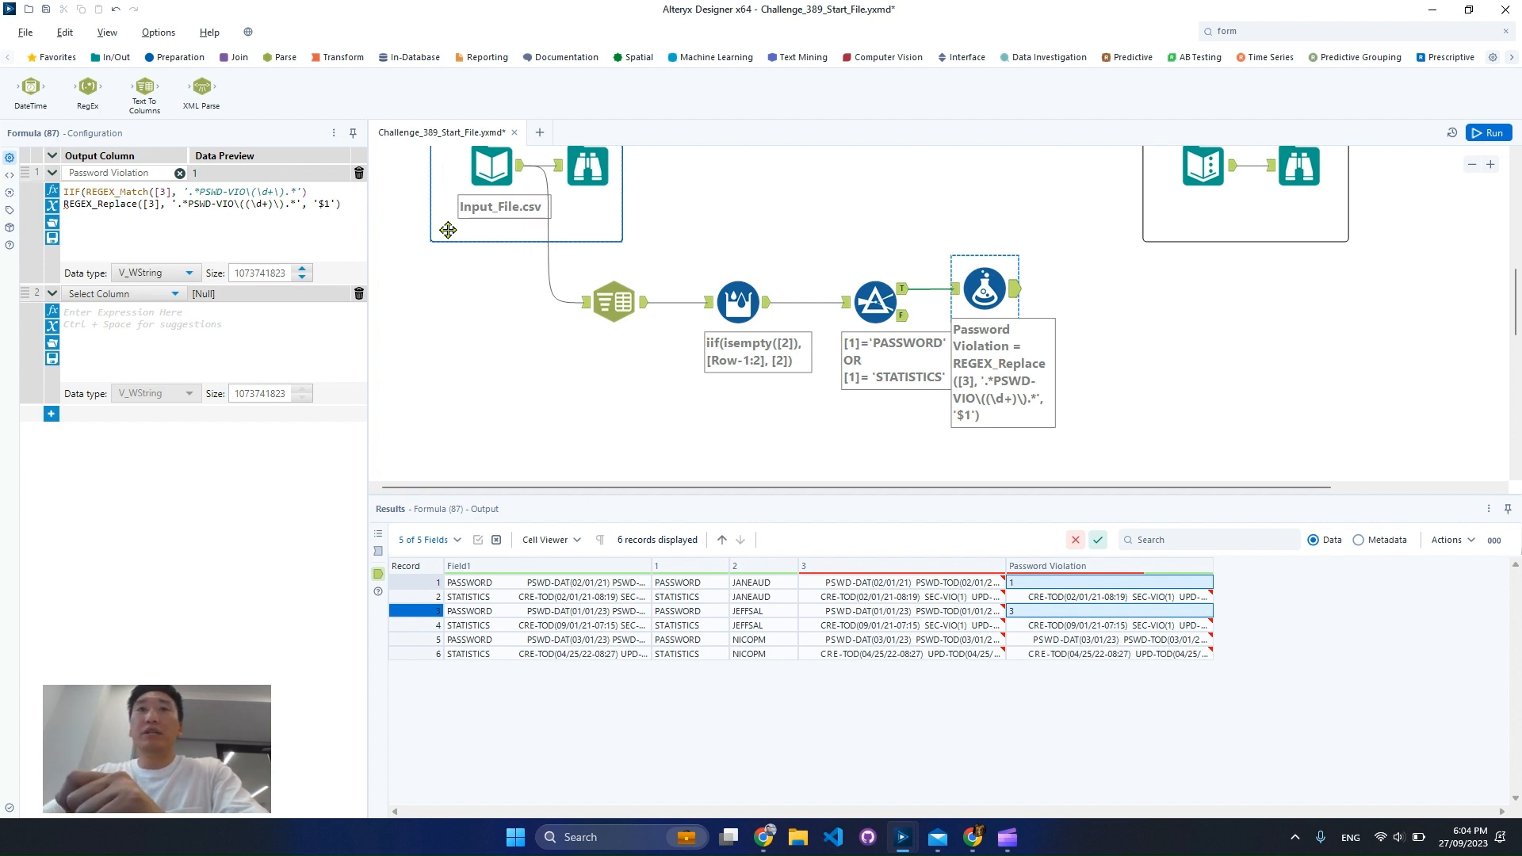
text(,)
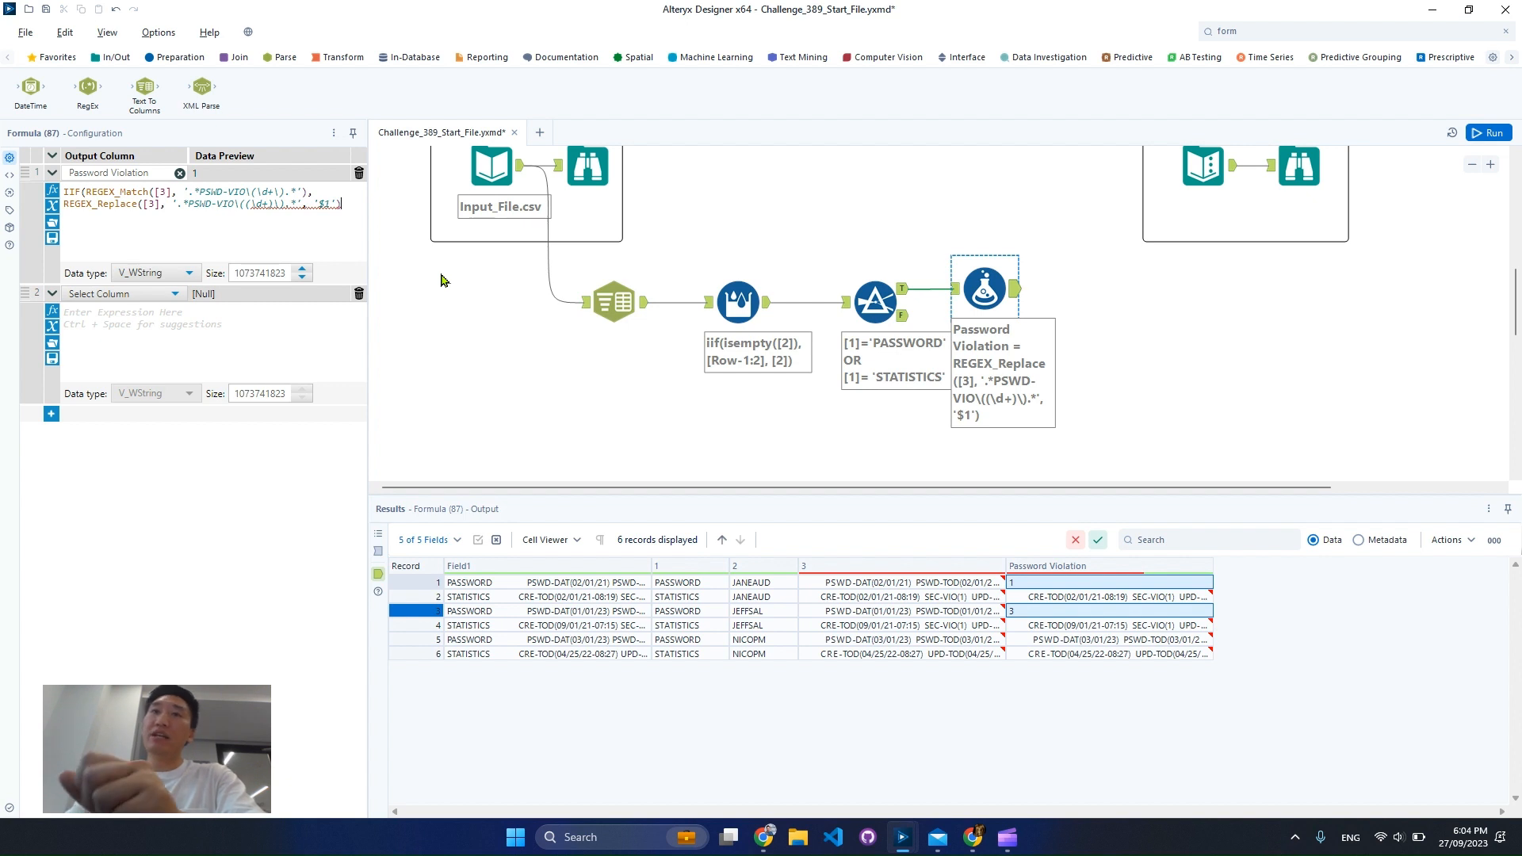
Add '0' as the IIF function's false value on a new line after REGEX_Replace and close the function
text(,)
key(Return)
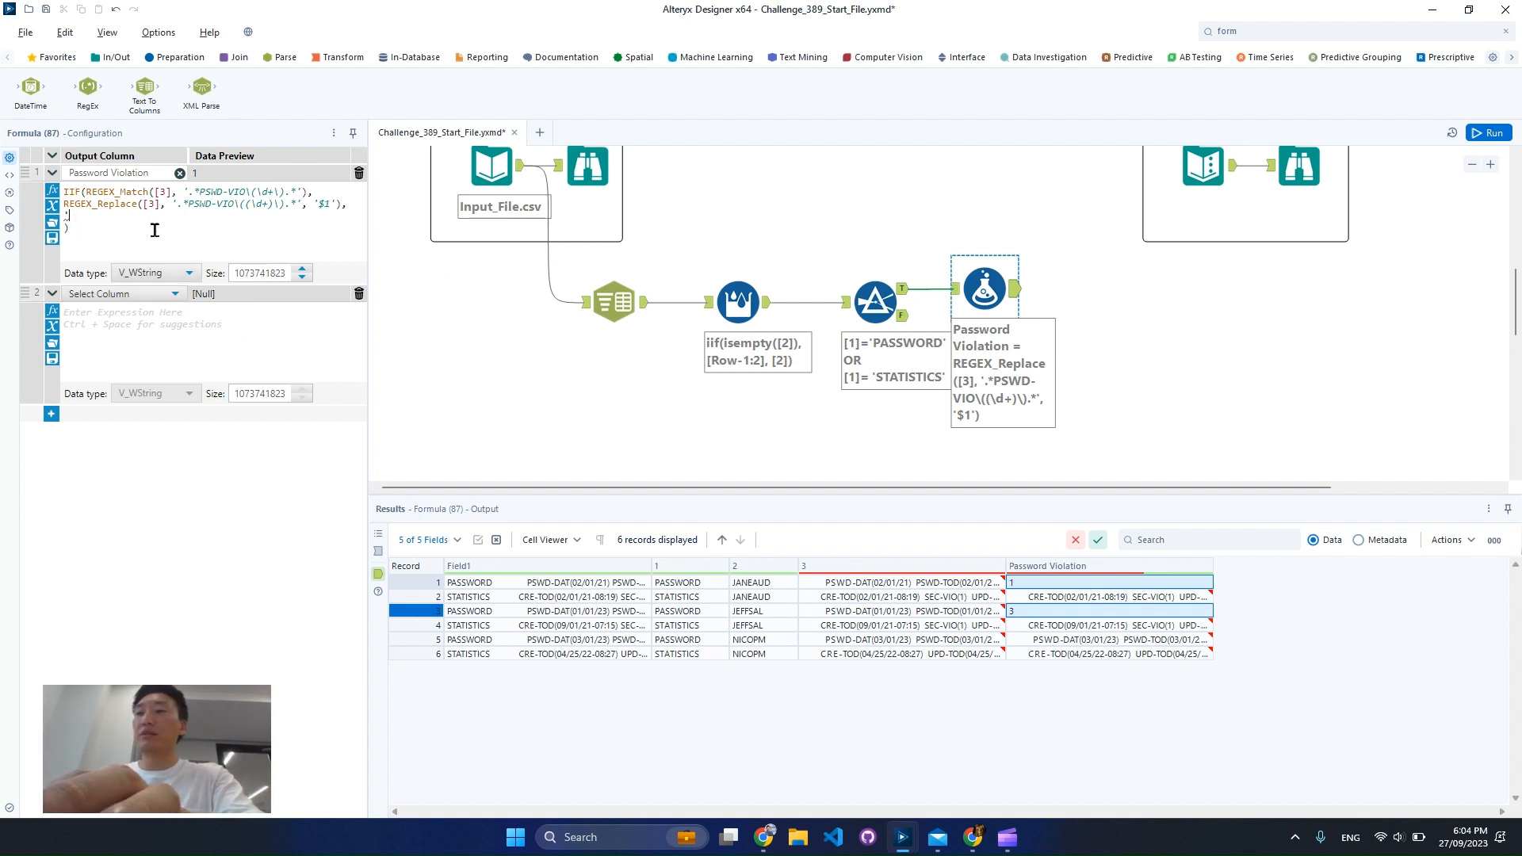
text(0')
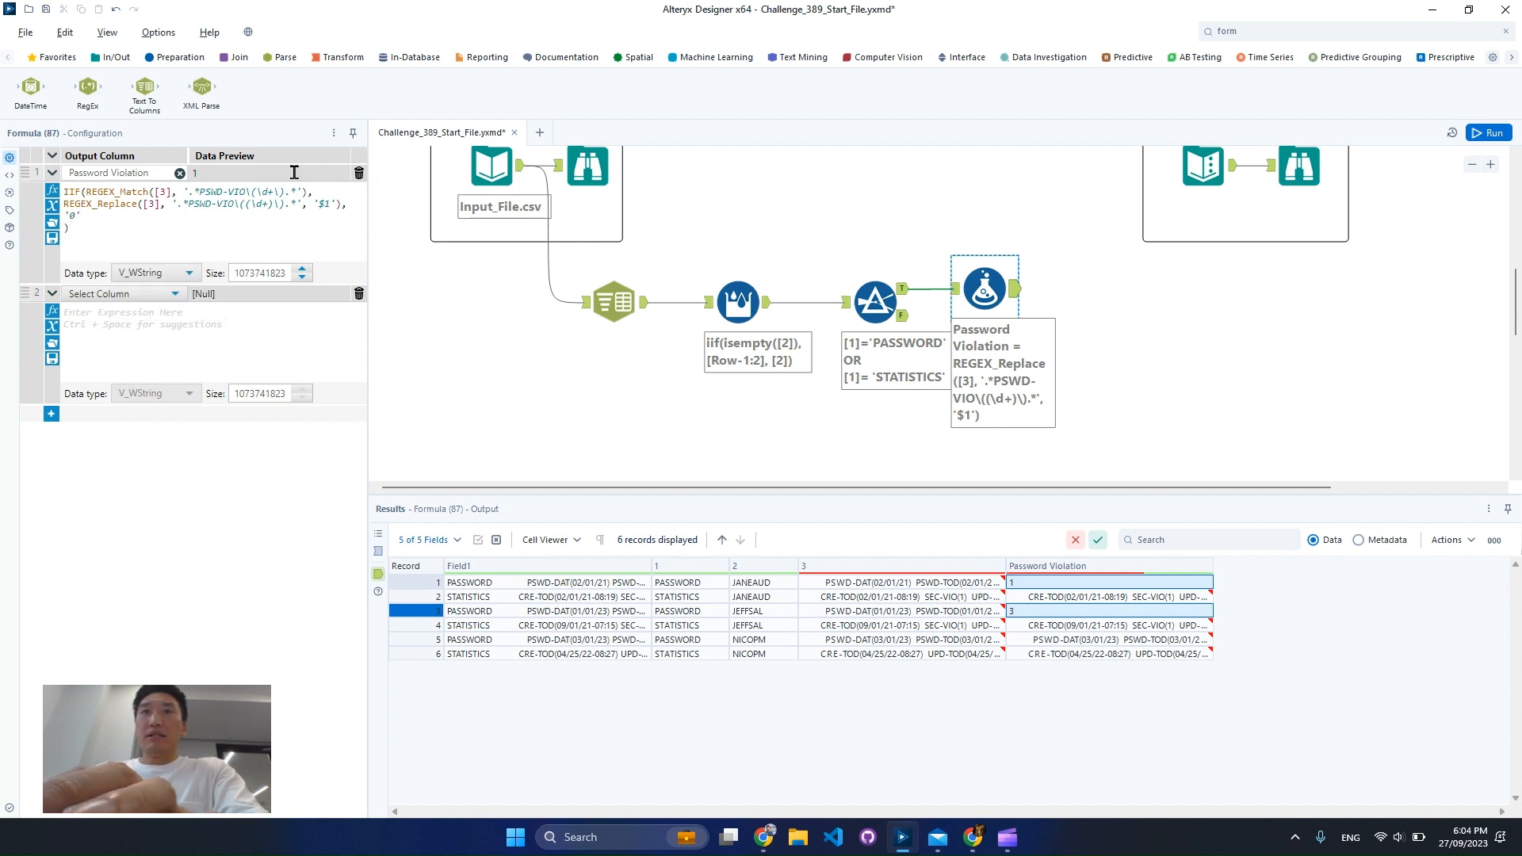
Name the second expression's output column Security Violation
click(125, 294)
click(123, 264)
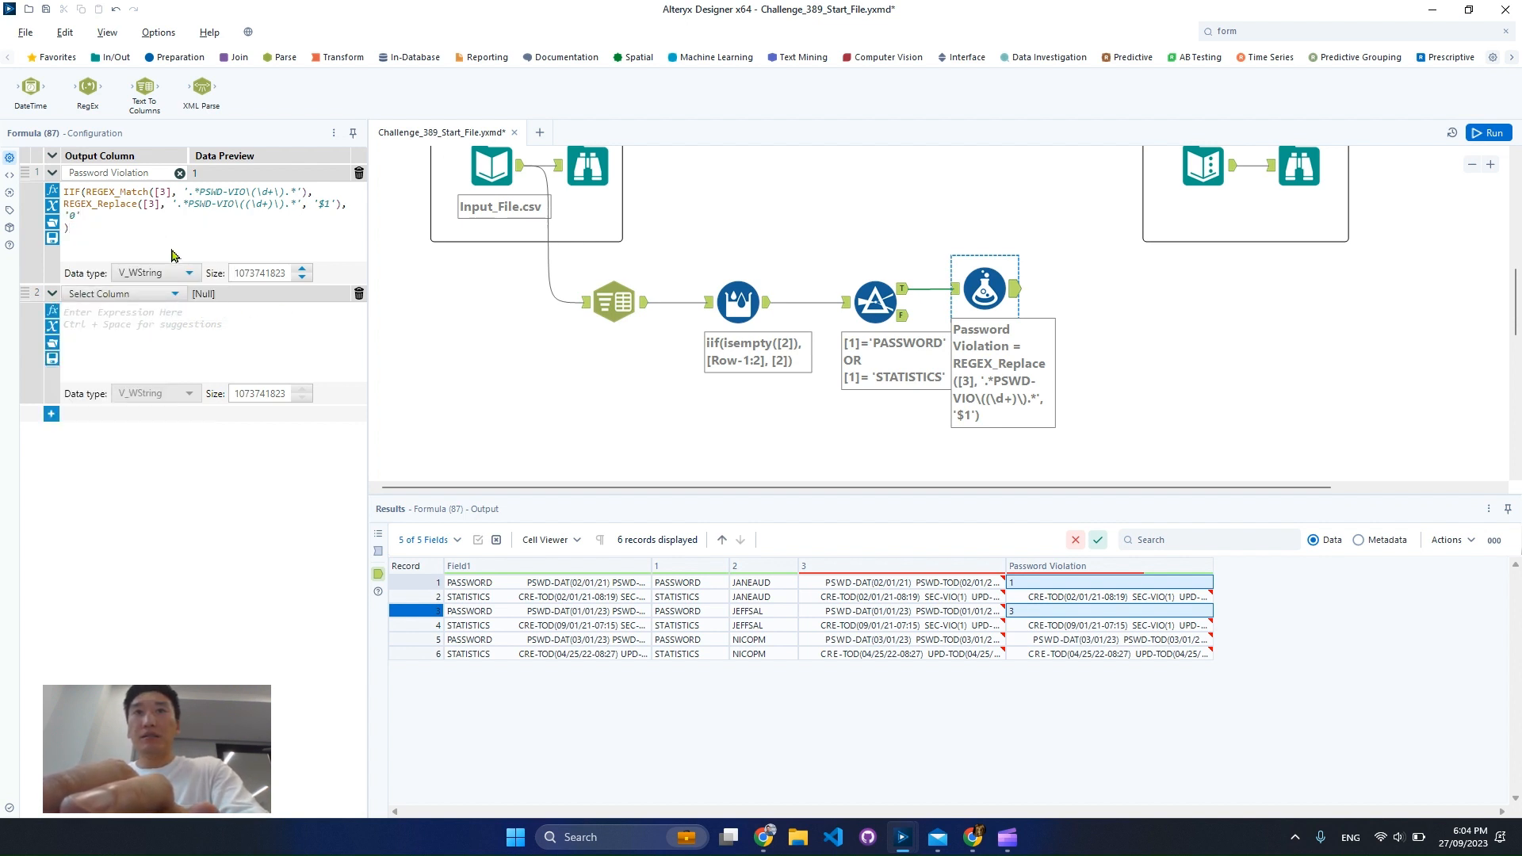
click(163, 302)
click(147, 313)
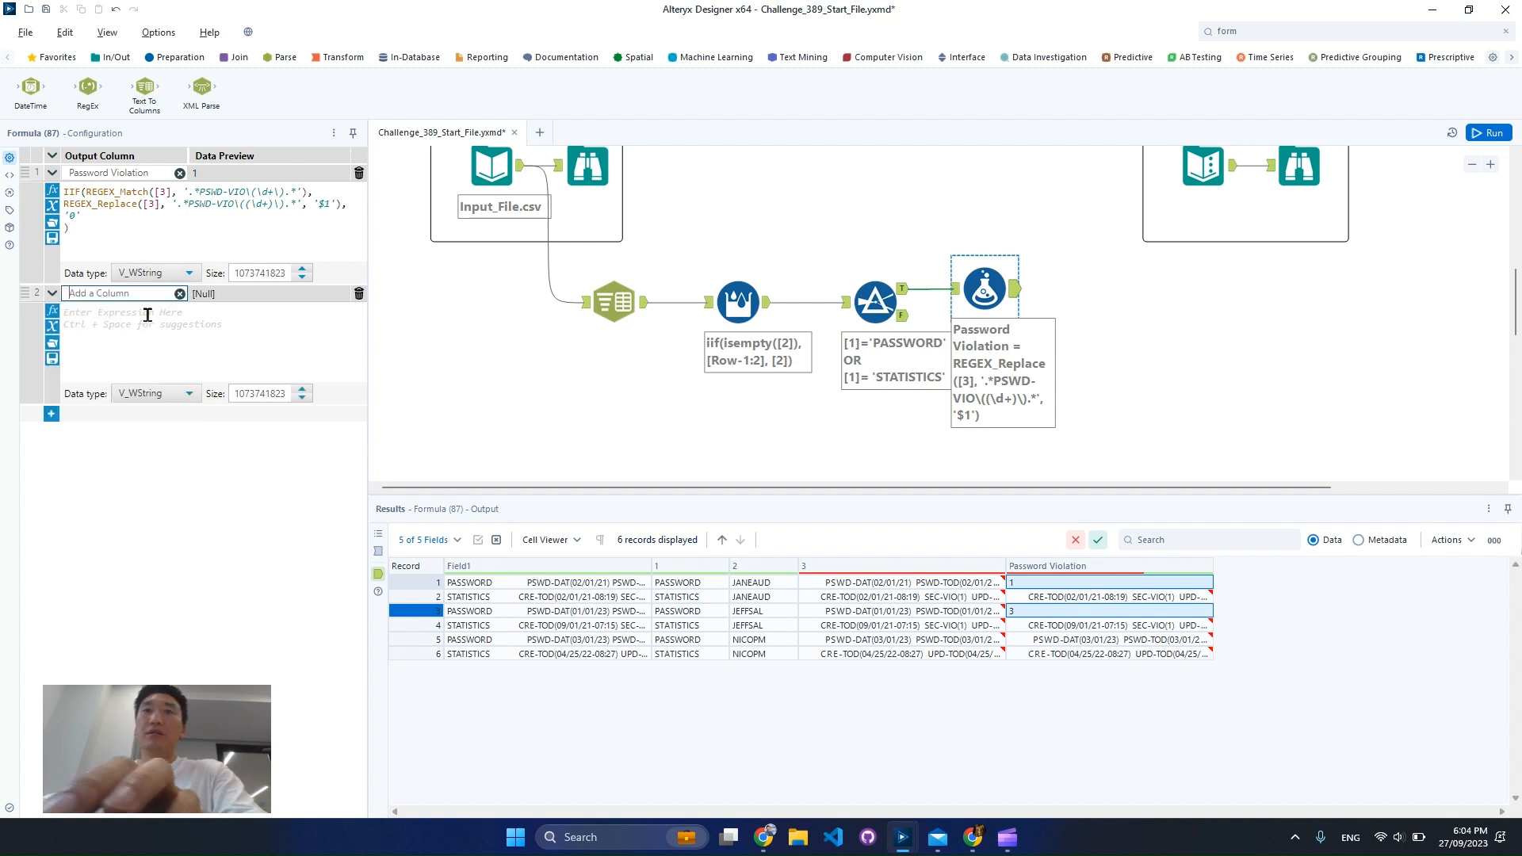
text(Secu)
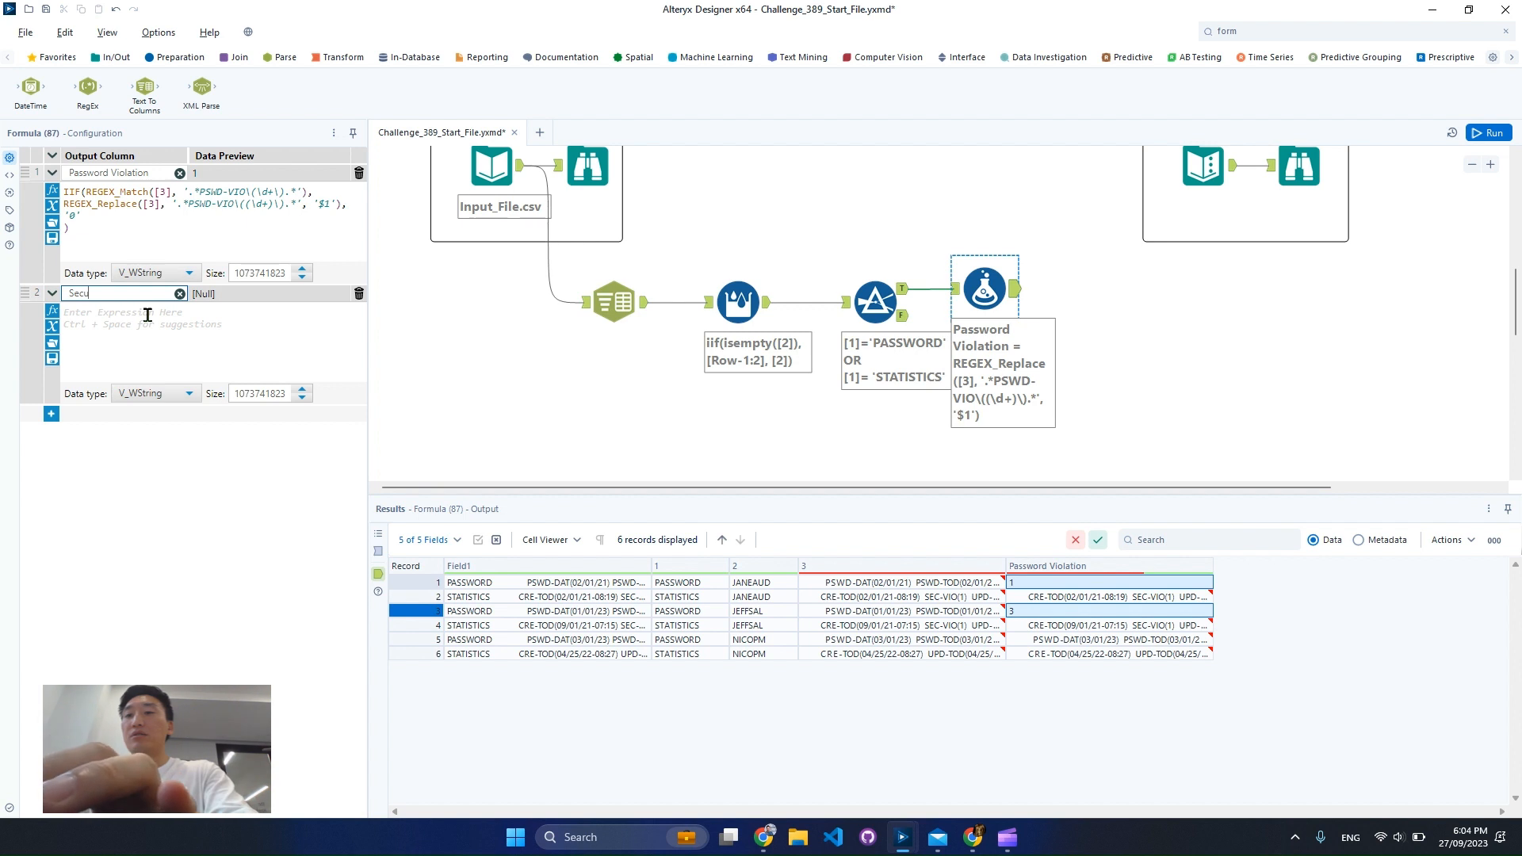
text(rity V)
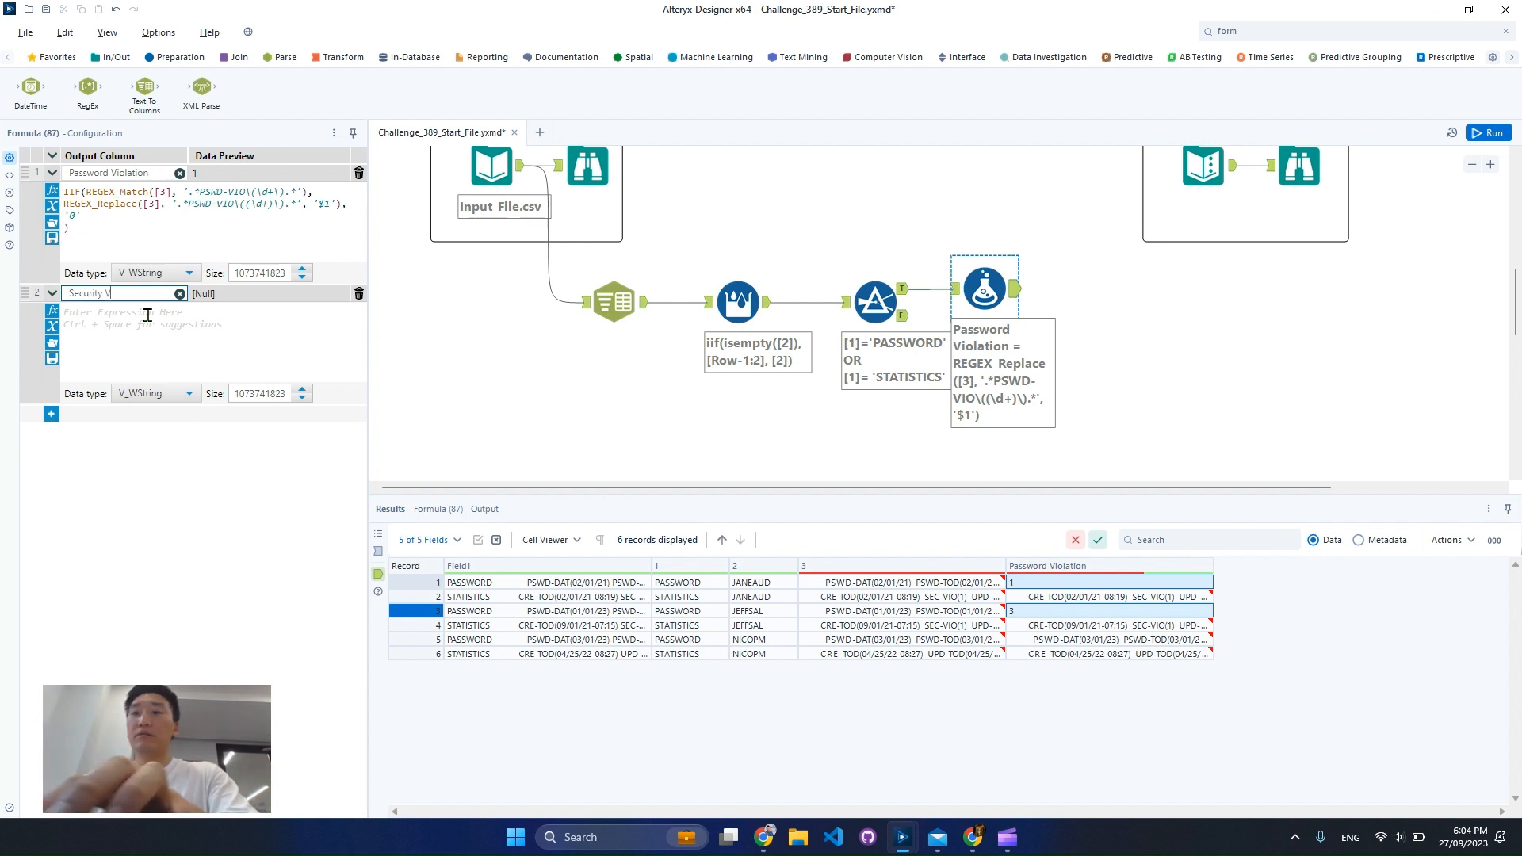
text(iolation)
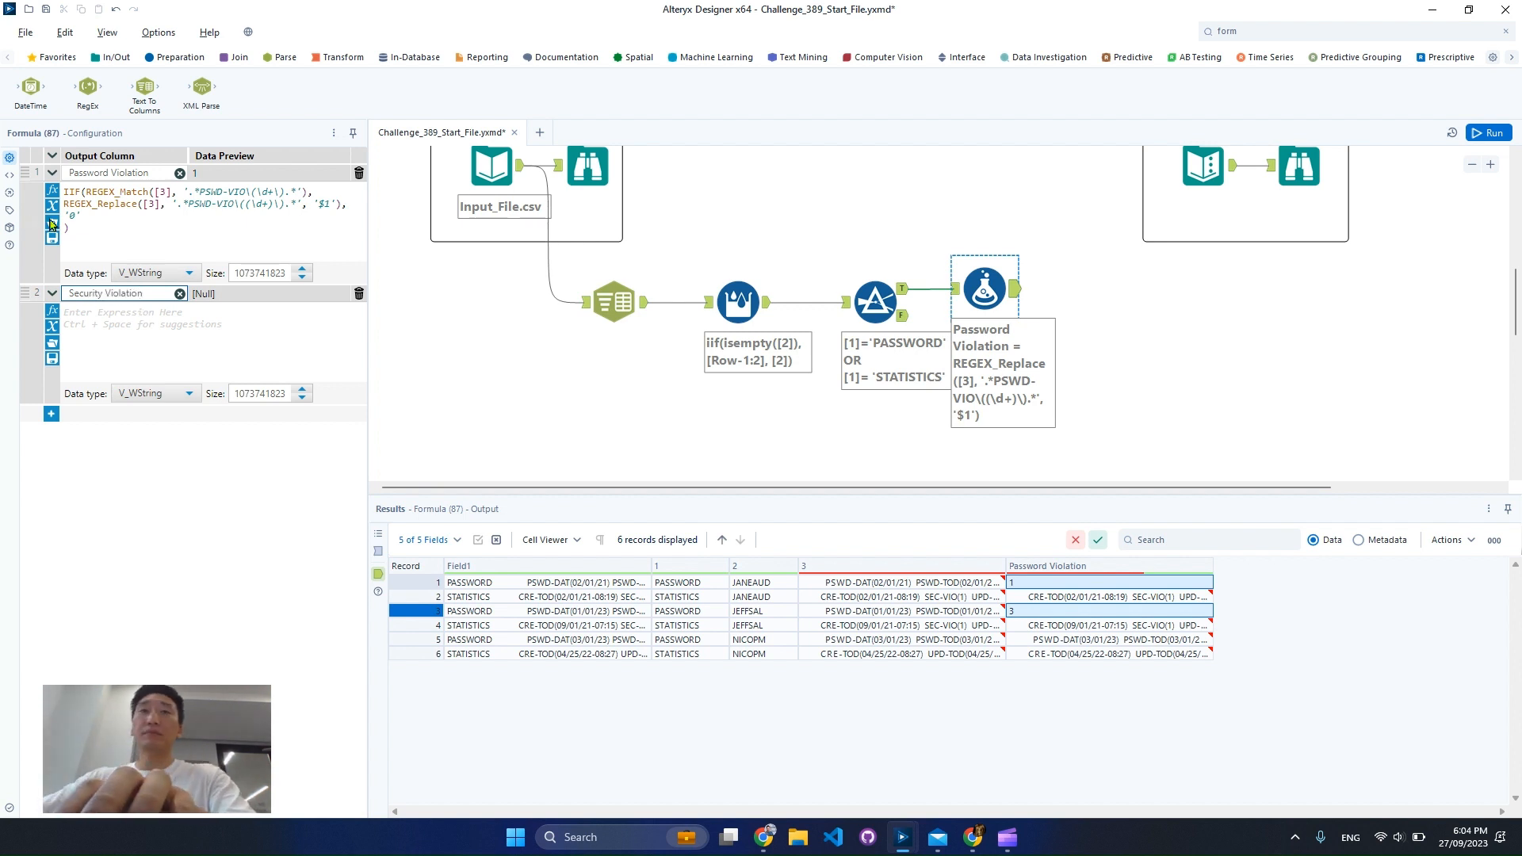
Copy the whole Password Violation expression into the empty Security Violation expression
click(88, 243)
key(ctrl+a)
key(ctrl+c)
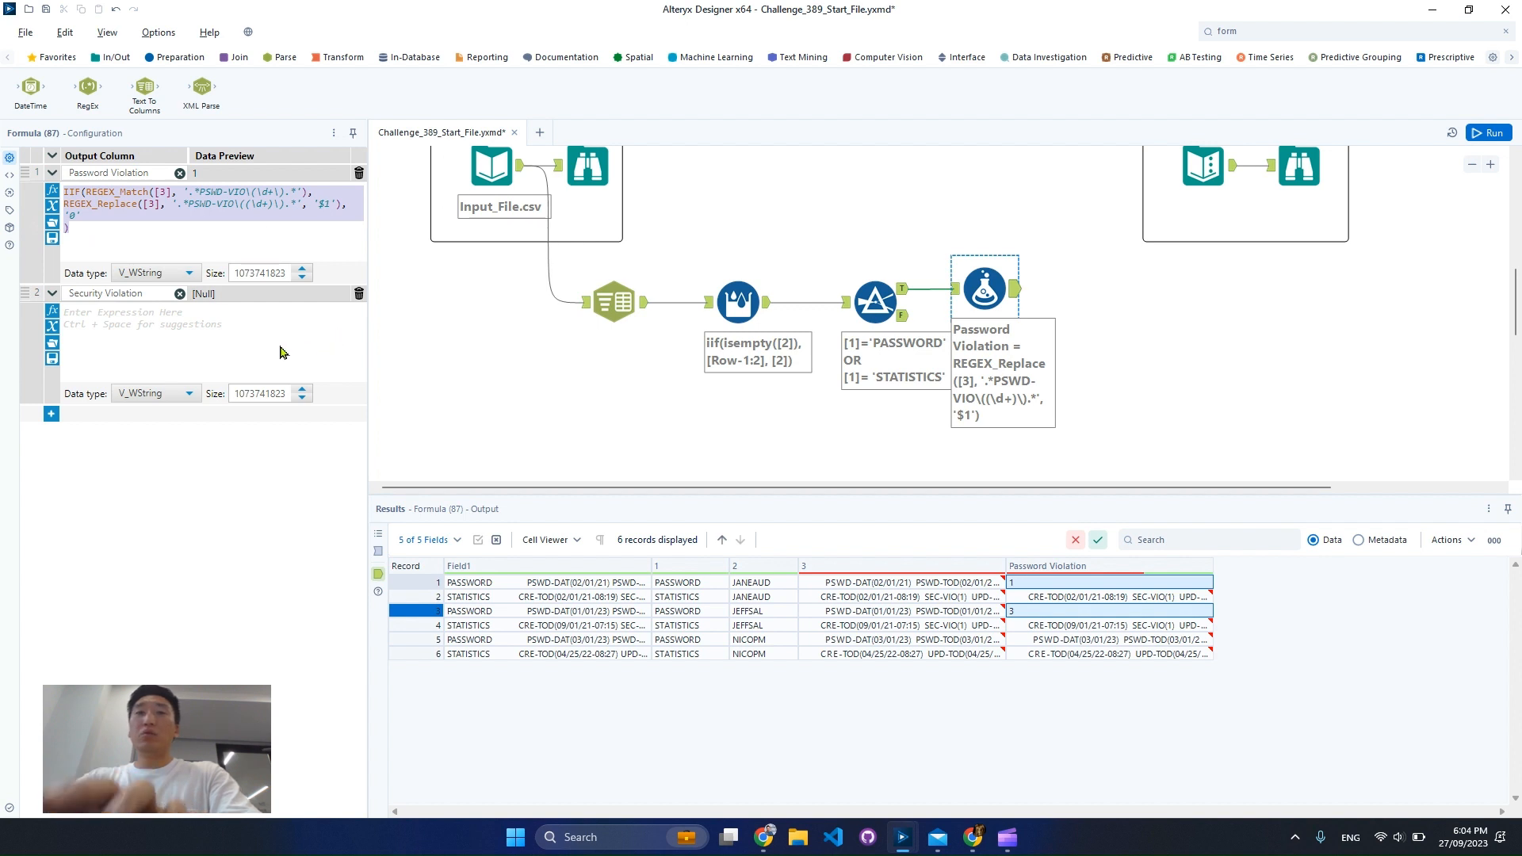
click(284, 350)
key(ctrl+v)
Replace PSWD with SEC in the REGEX_Match pattern of the Security Violation expression, giving '.*SEC-VIO\(\d+\).*'
click(222, 313)
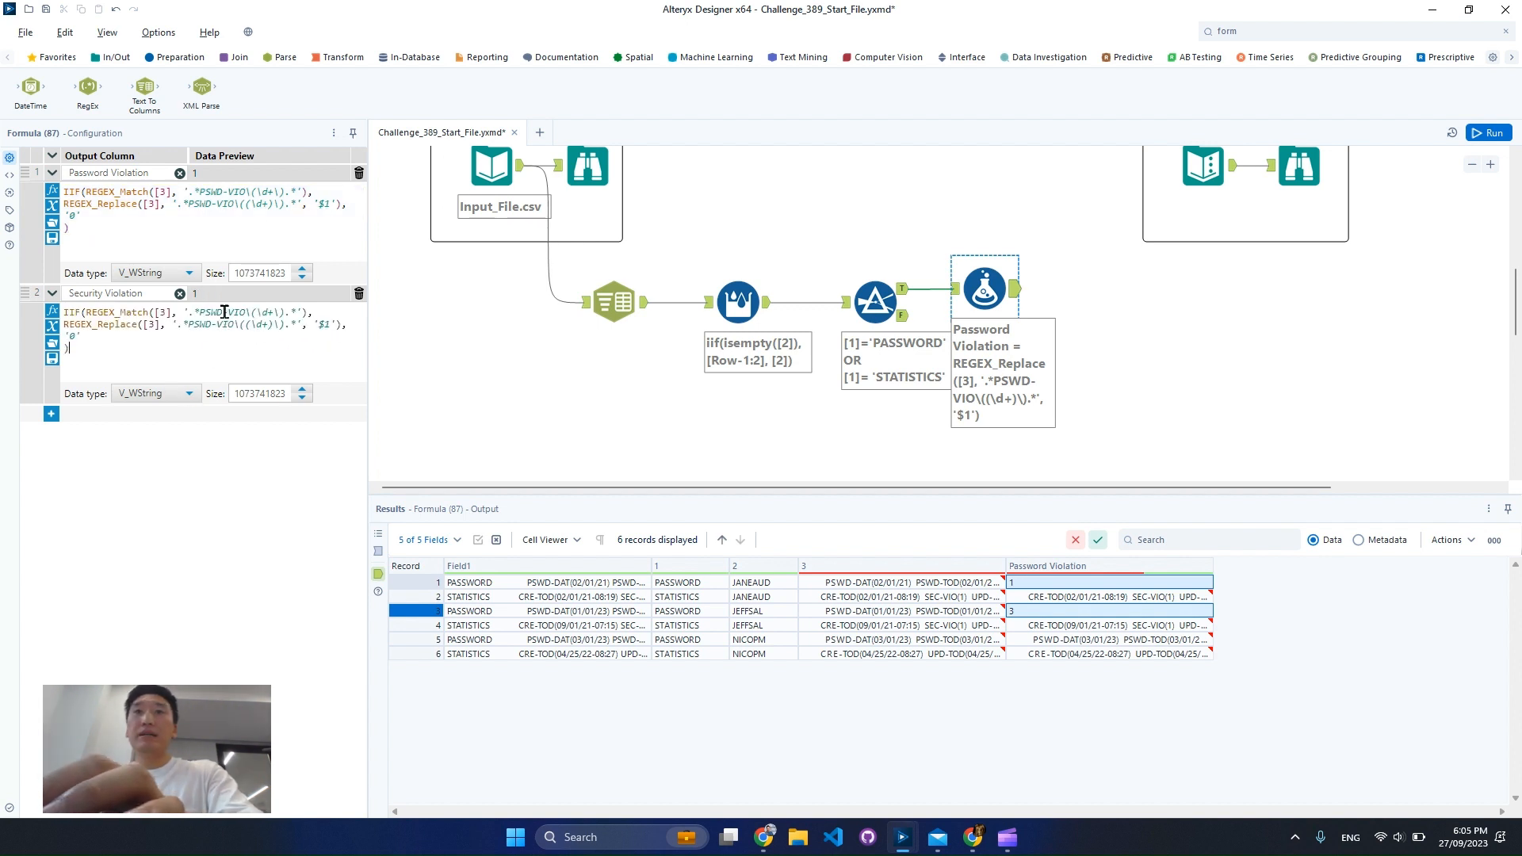
key(BackSpace)
key(BackSpace)
key(BackSpace)
key(BackSpace)
text(SEC)
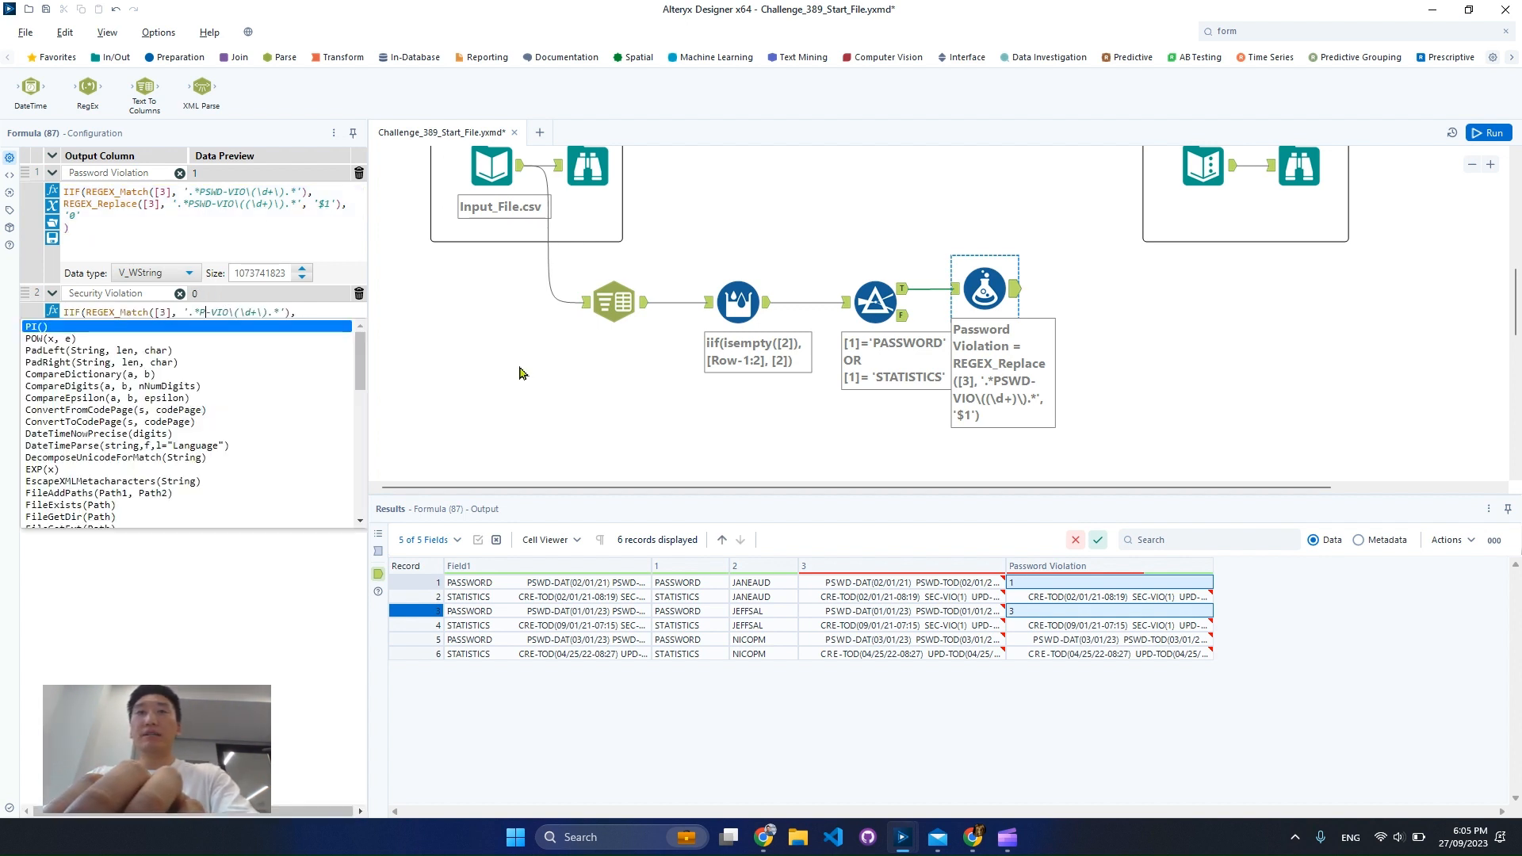
key(Escape)
key(Down)
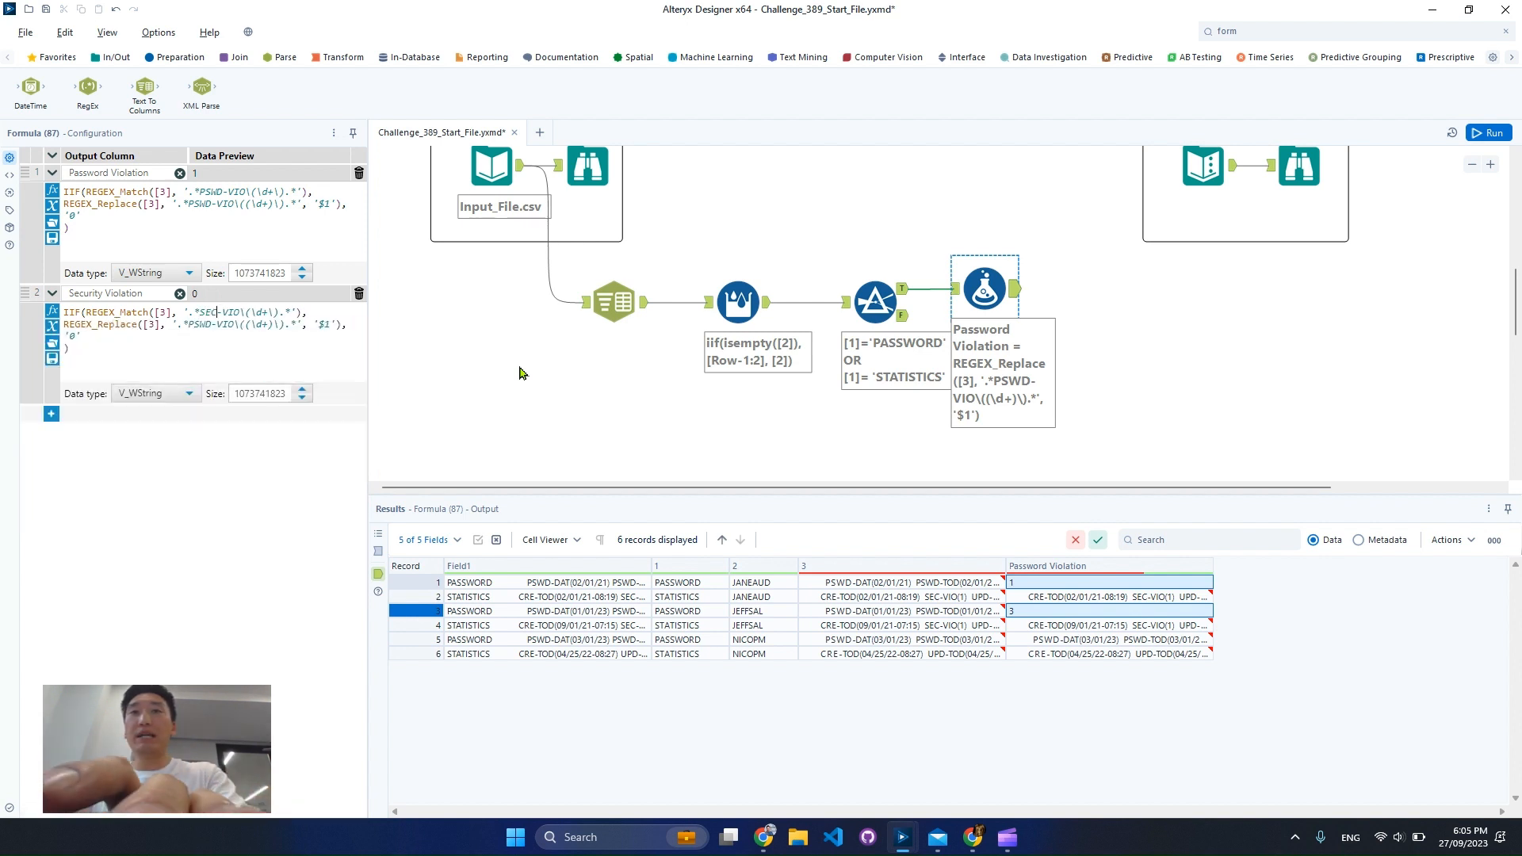
Replace PSWD with SEC in the REGEX_Replace pattern of the Security Violation expression, giving '.*SEC-VIO\((\d+)\).*'
key(BackSpace)
key(BackSpace)
key(BackSpace)
key(BackSpace)
text(SC)
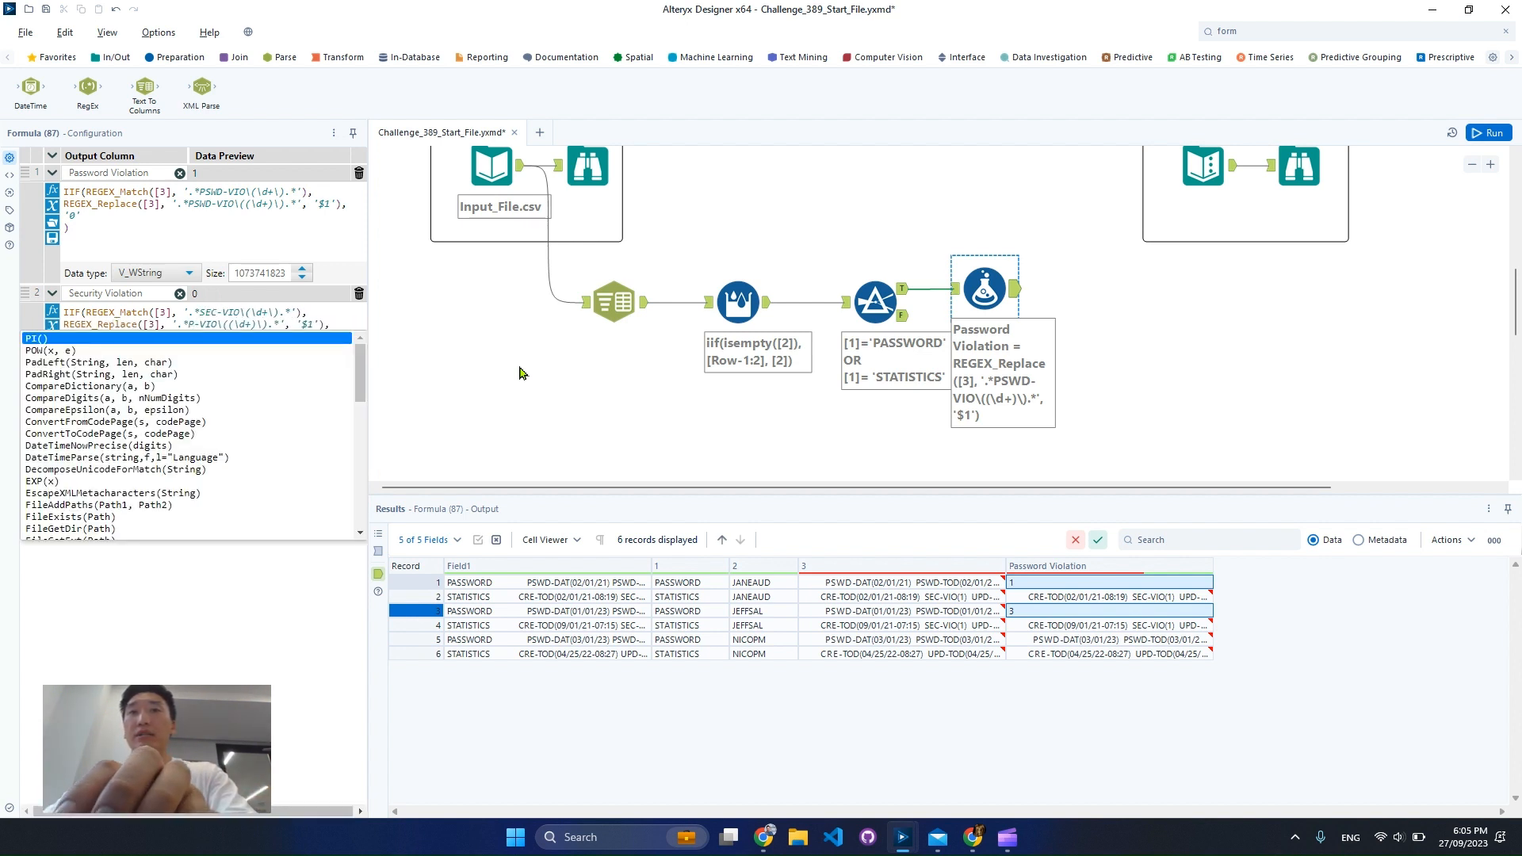
key(BackSpace)
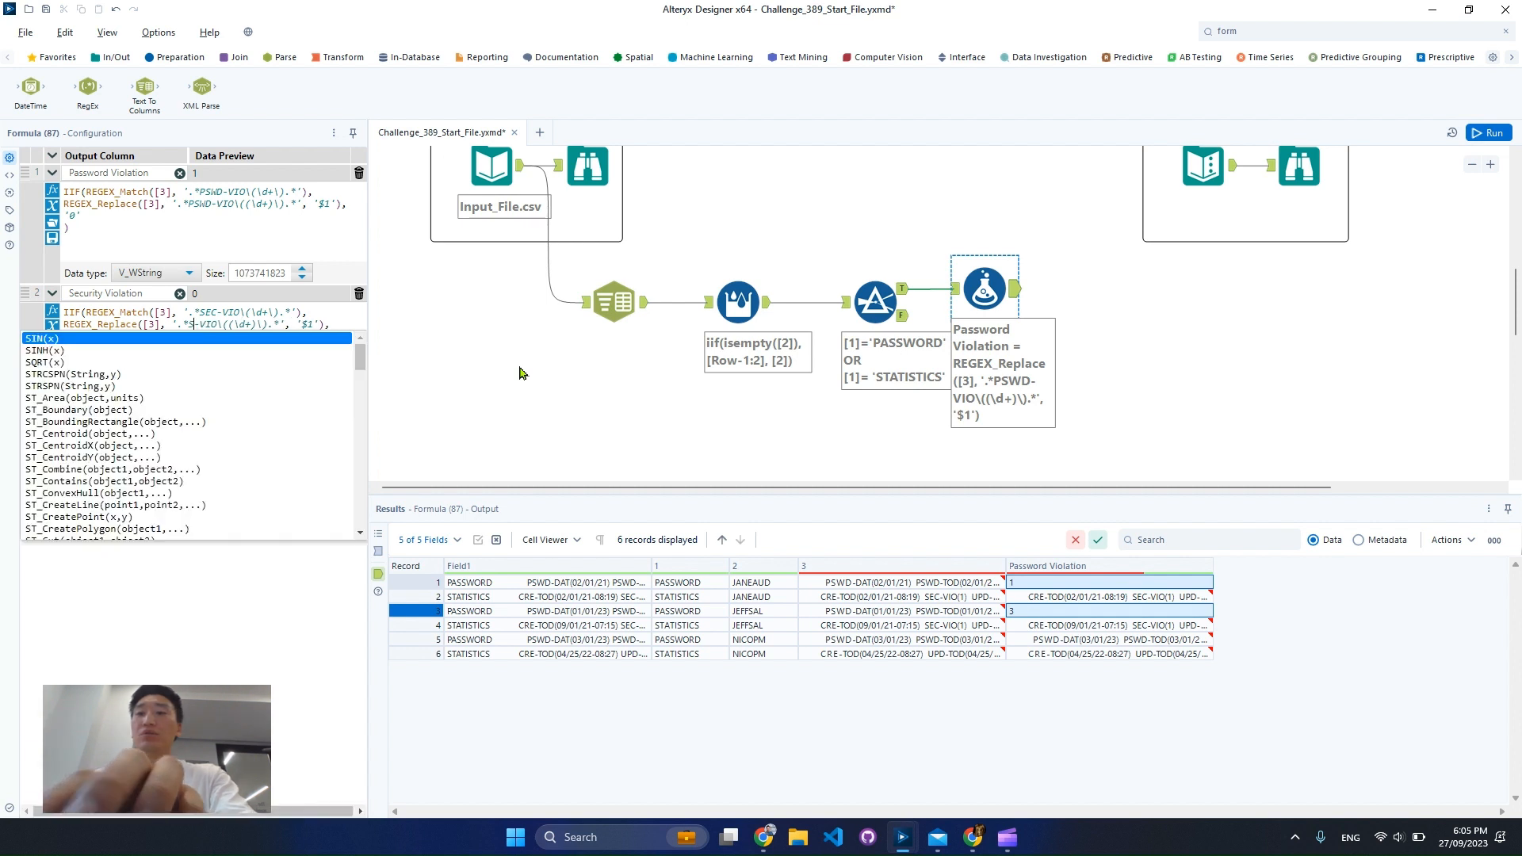
text(EC)
key(Escape)
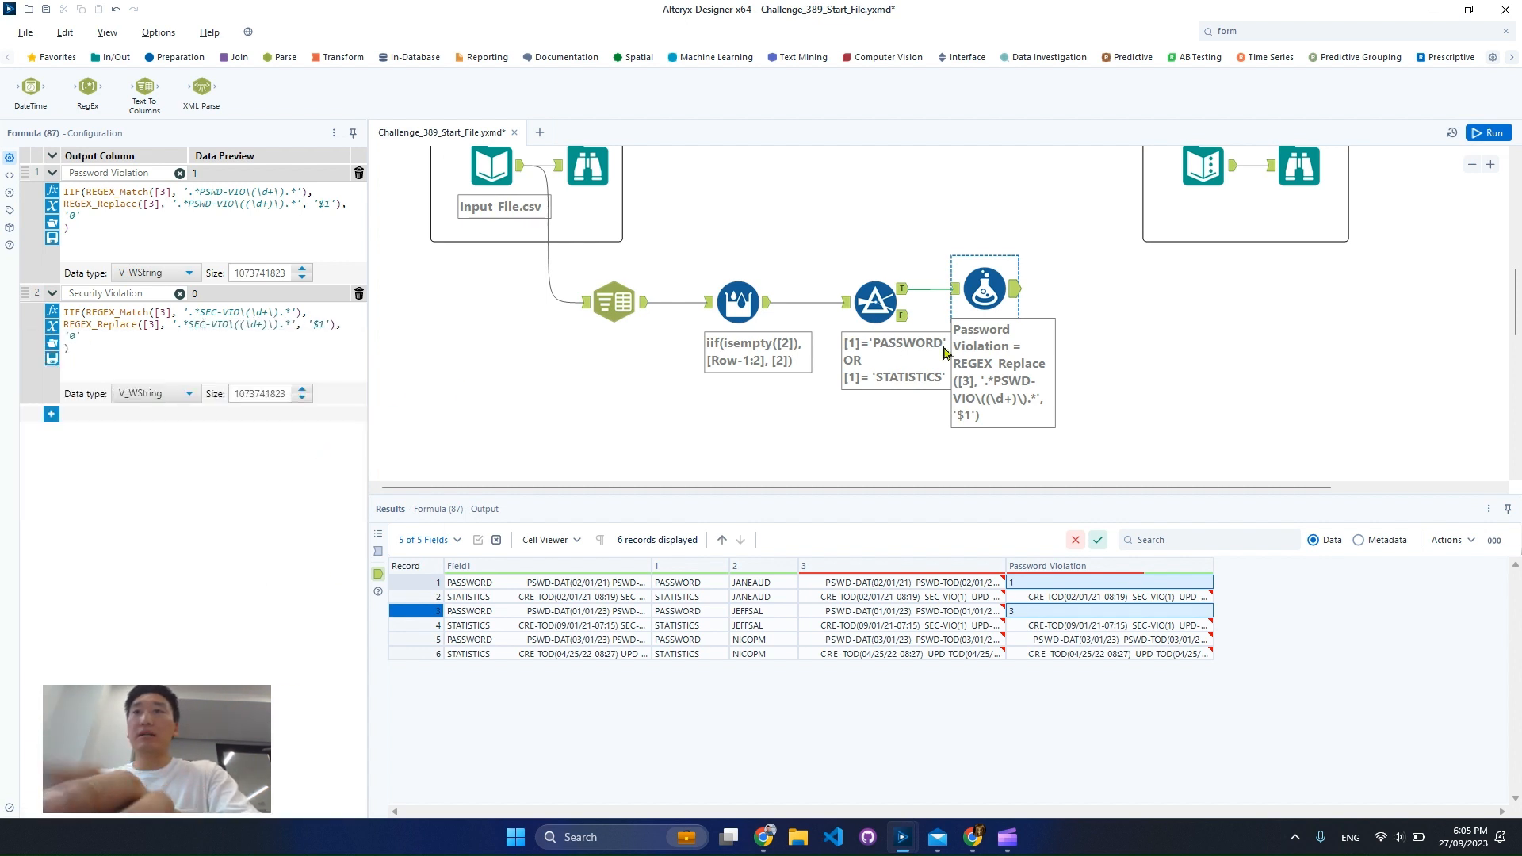
Run the workflow and check the Password Violation and Security Violation columns in the Formula output
click(1486, 133)
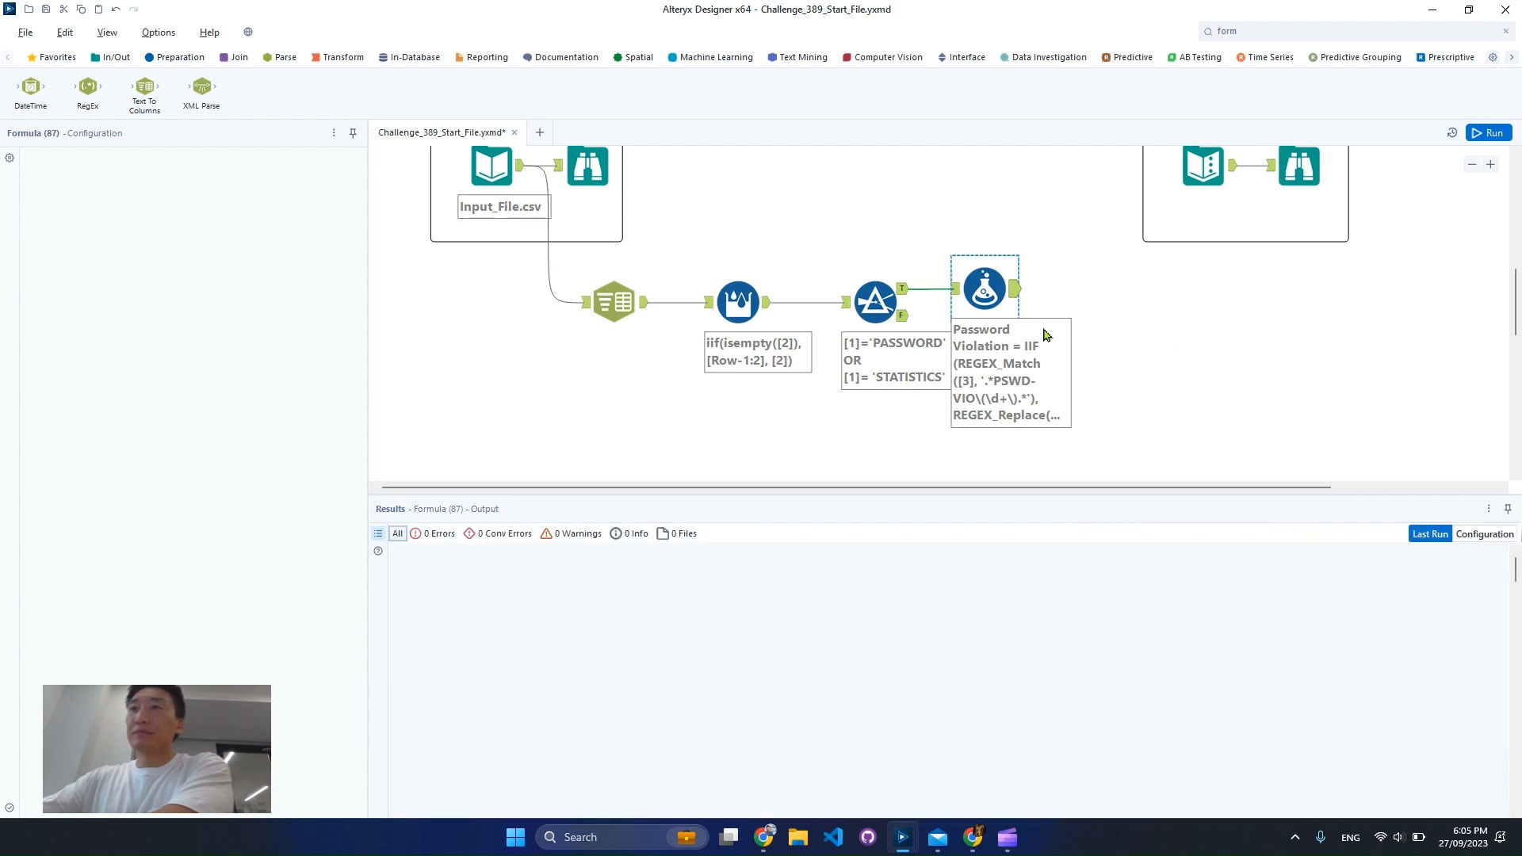
click(1013, 290)
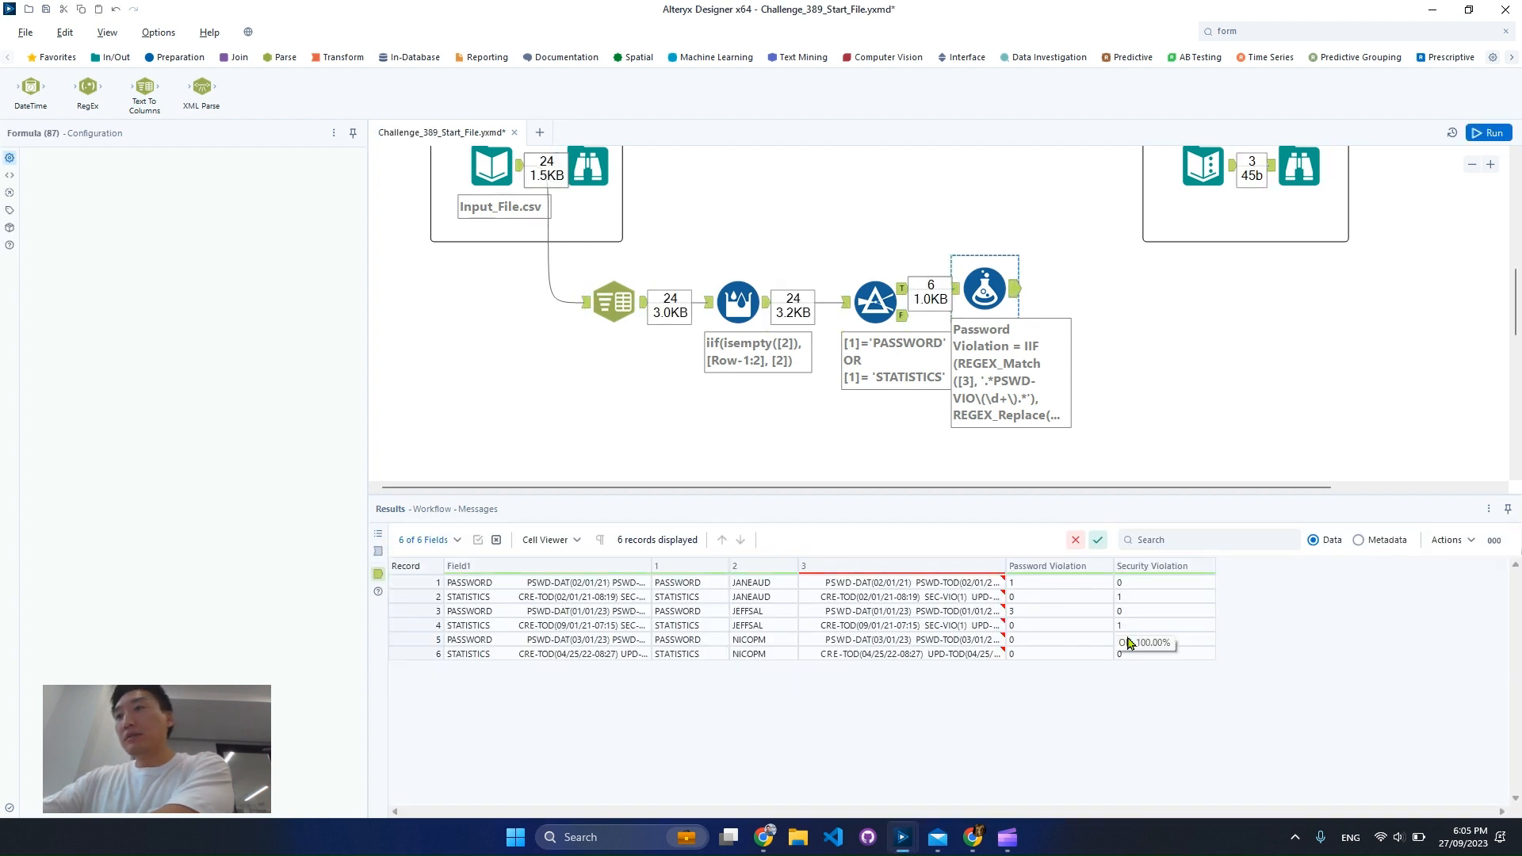
drag(1022, 583, 1199, 654)
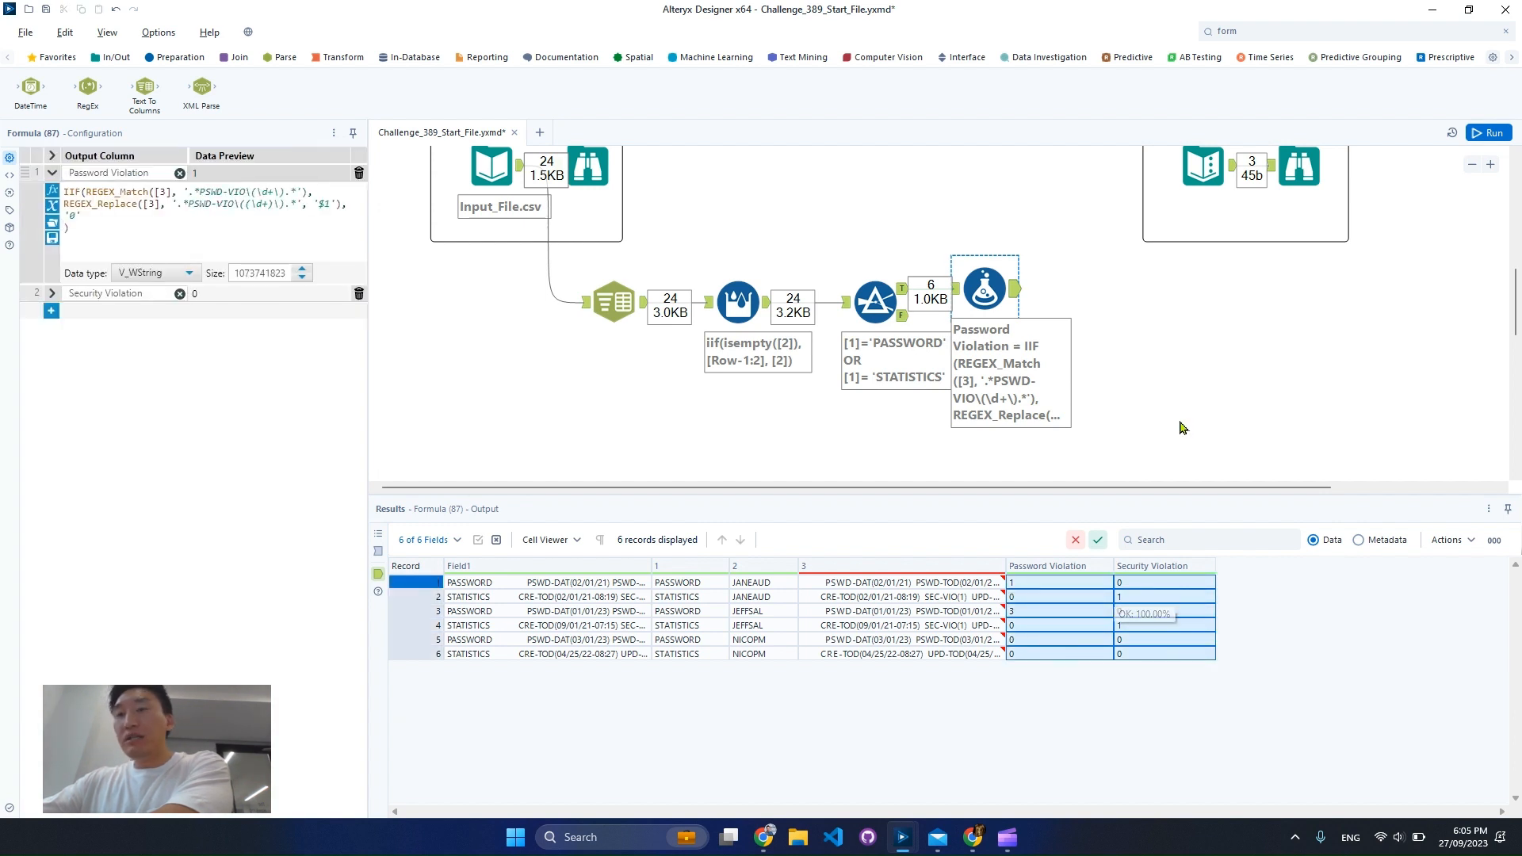
Find the Select tool and connect it after the Formula tool
click(1276, 35)
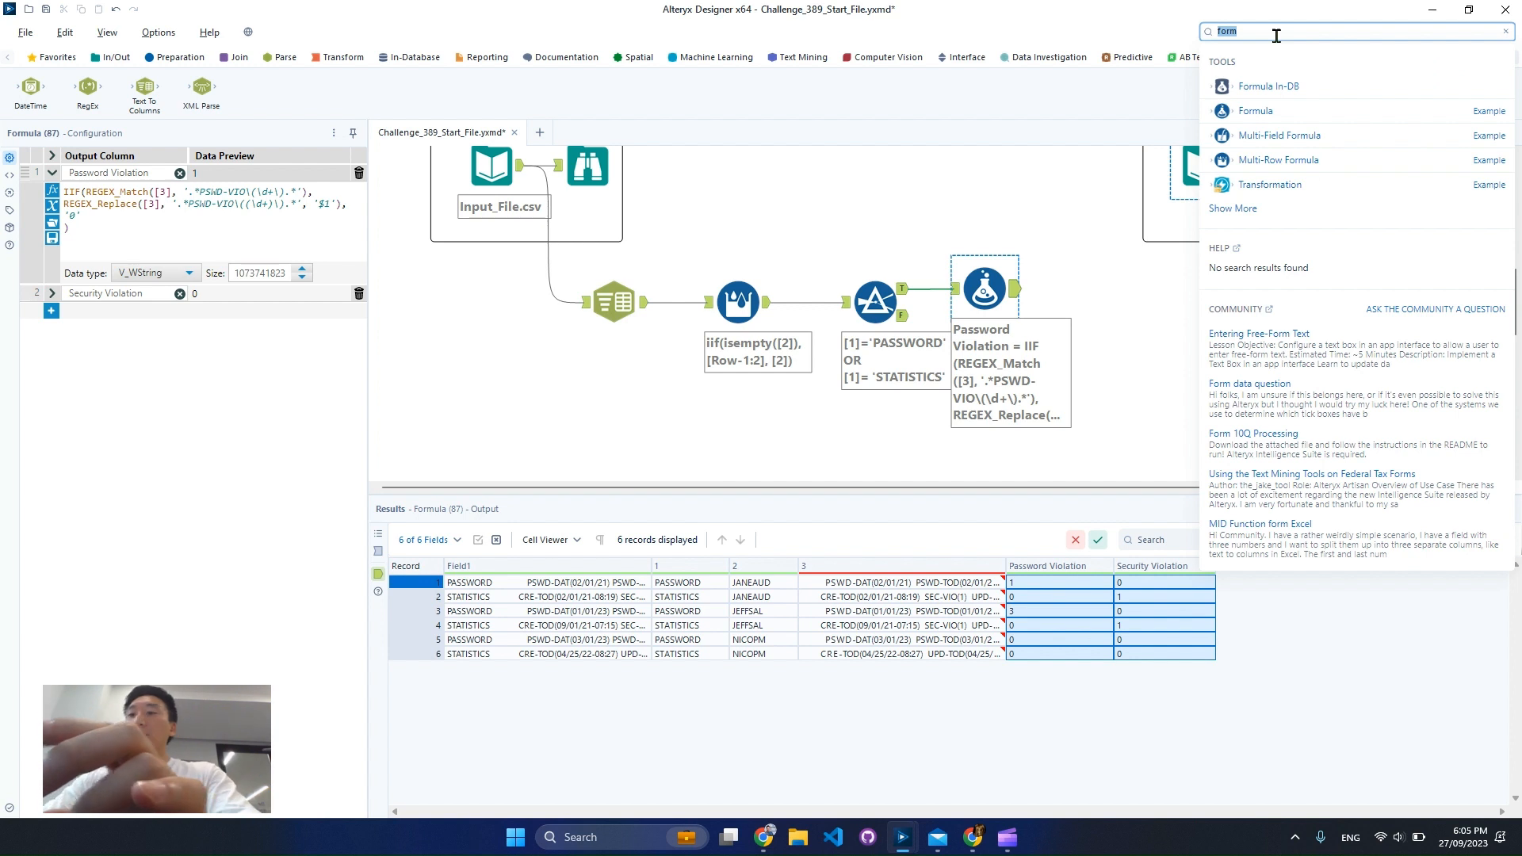
text(sel)
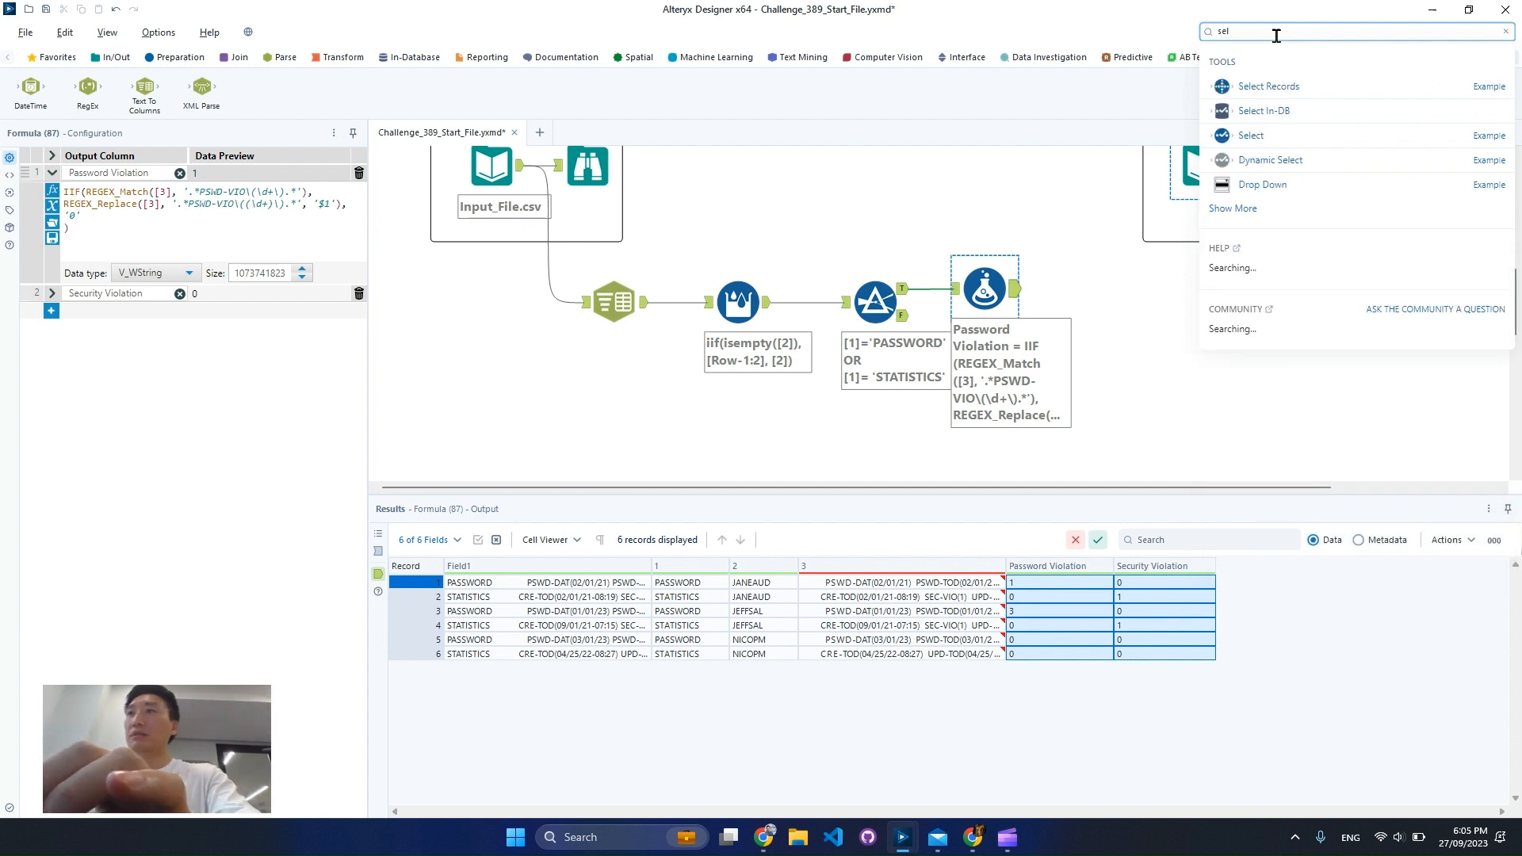
click(1229, 135)
click(1093, 288)
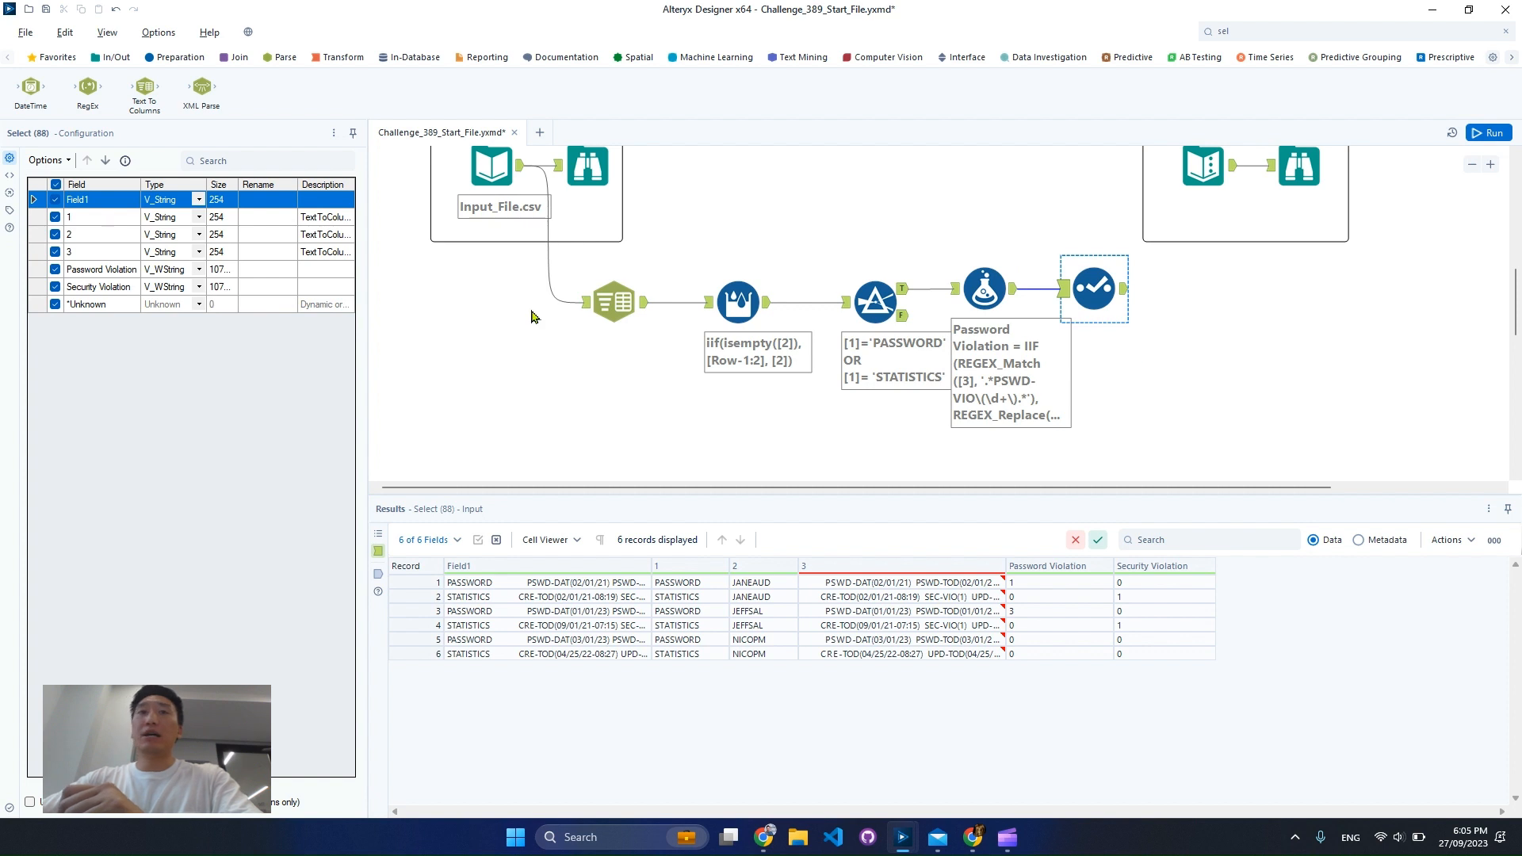
Deselect all fields, keep only Password Violation, Security Violation and 2, and rename field 2 as User
click(69, 163)
mouse_move(127, 199)
click(292, 215)
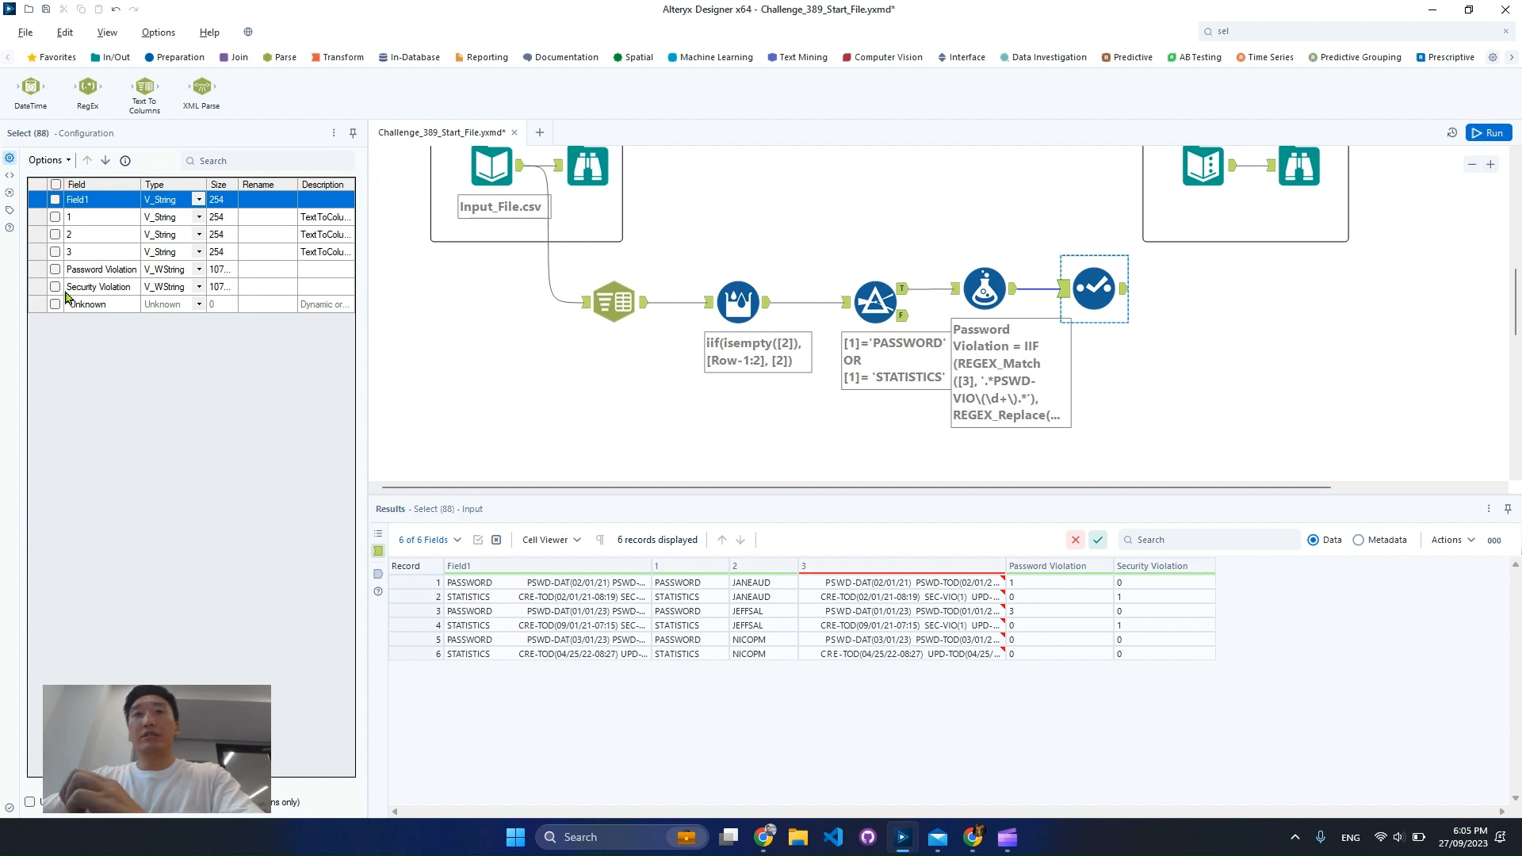
click(56, 270)
click(55, 286)
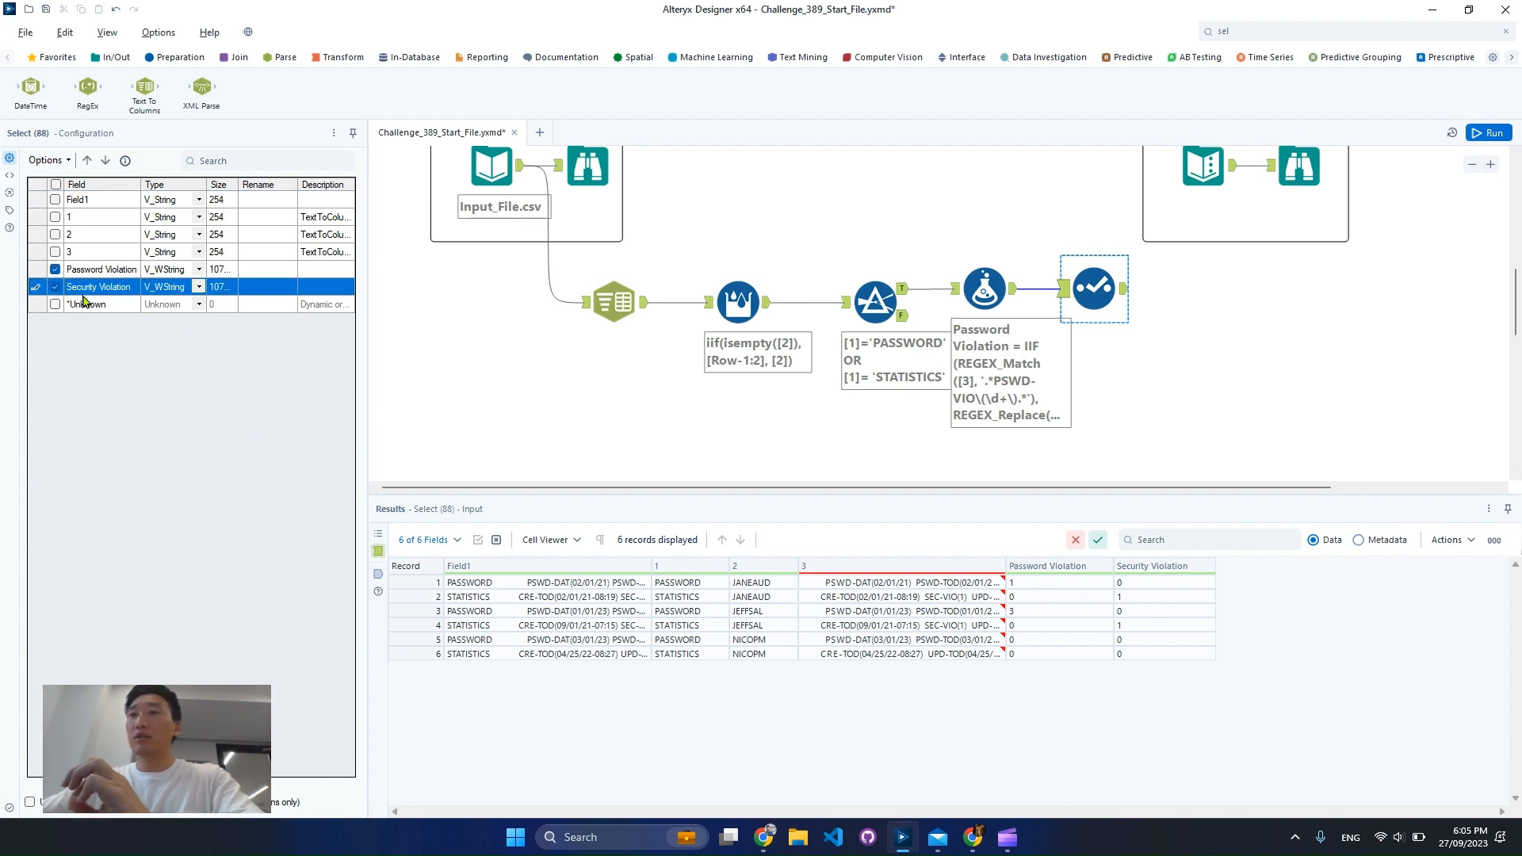
click(54, 235)
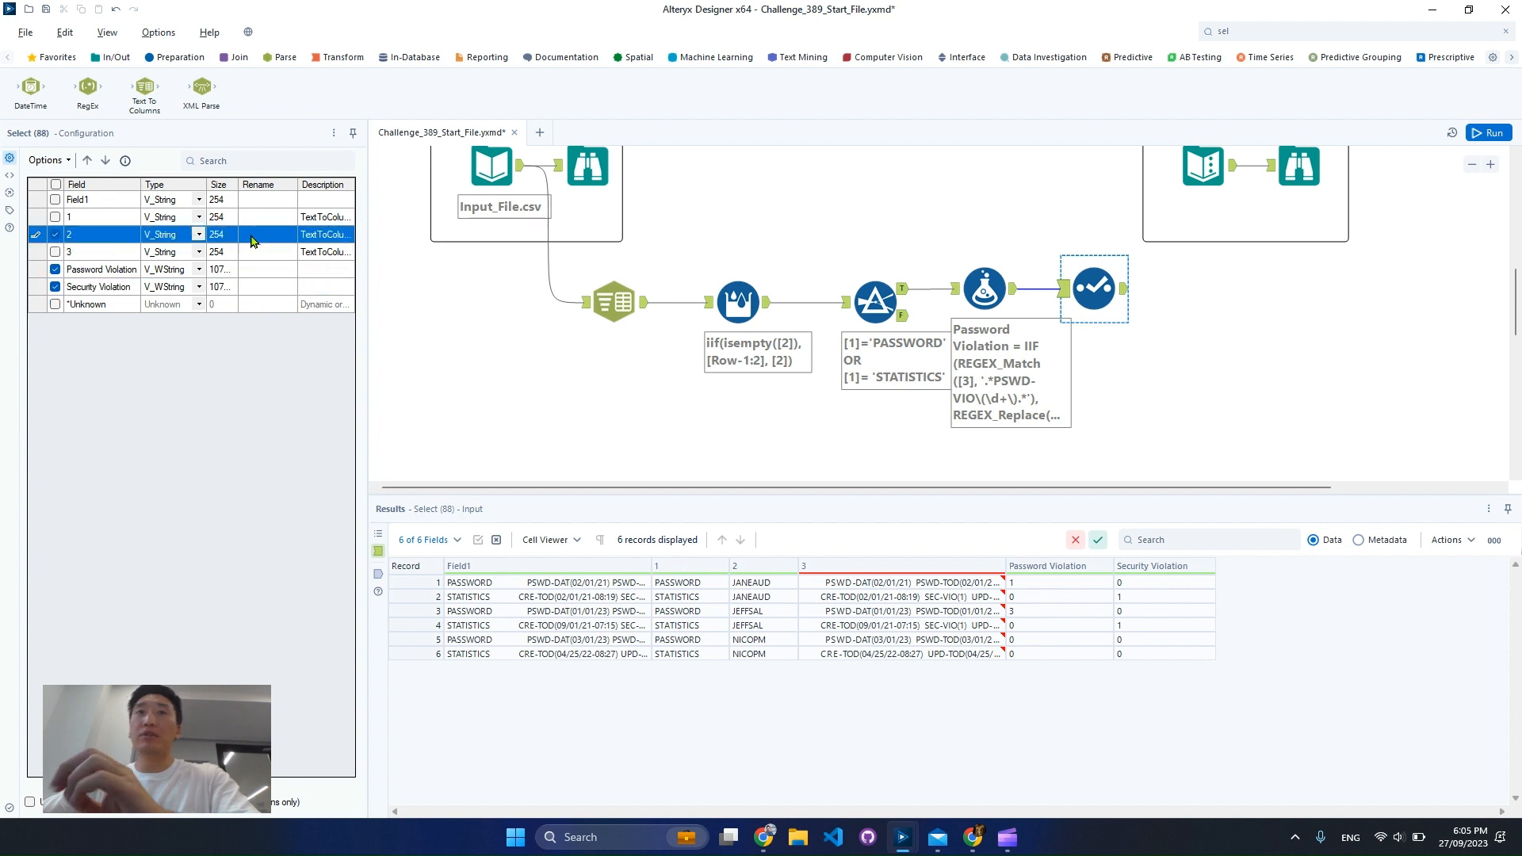
click(262, 235)
text(User)
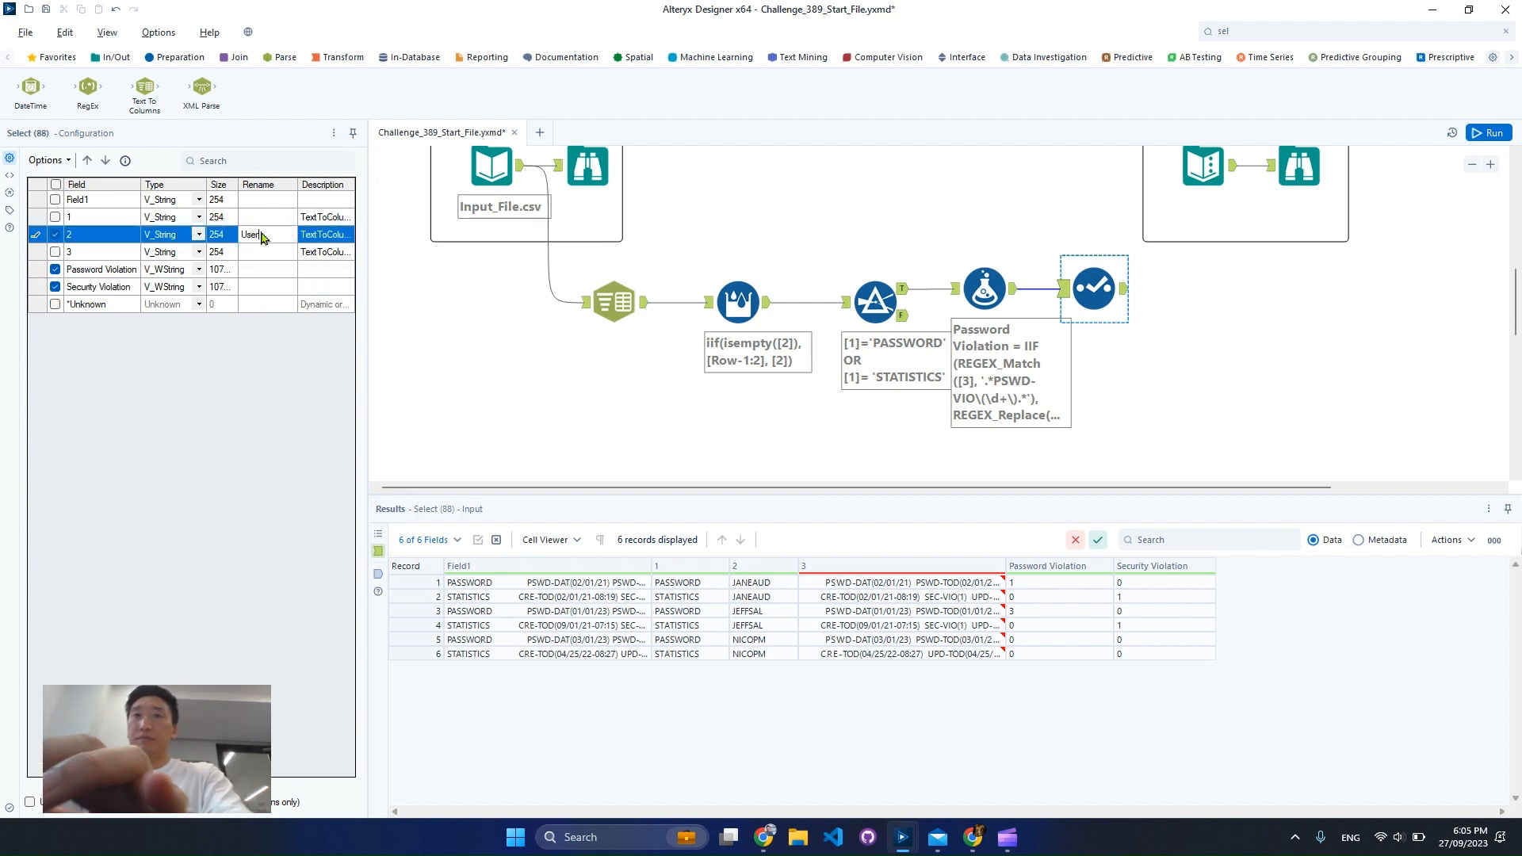
Change the data type of the Password Violation and Security Violation fields to Int16
click(199, 269)
click(199, 270)
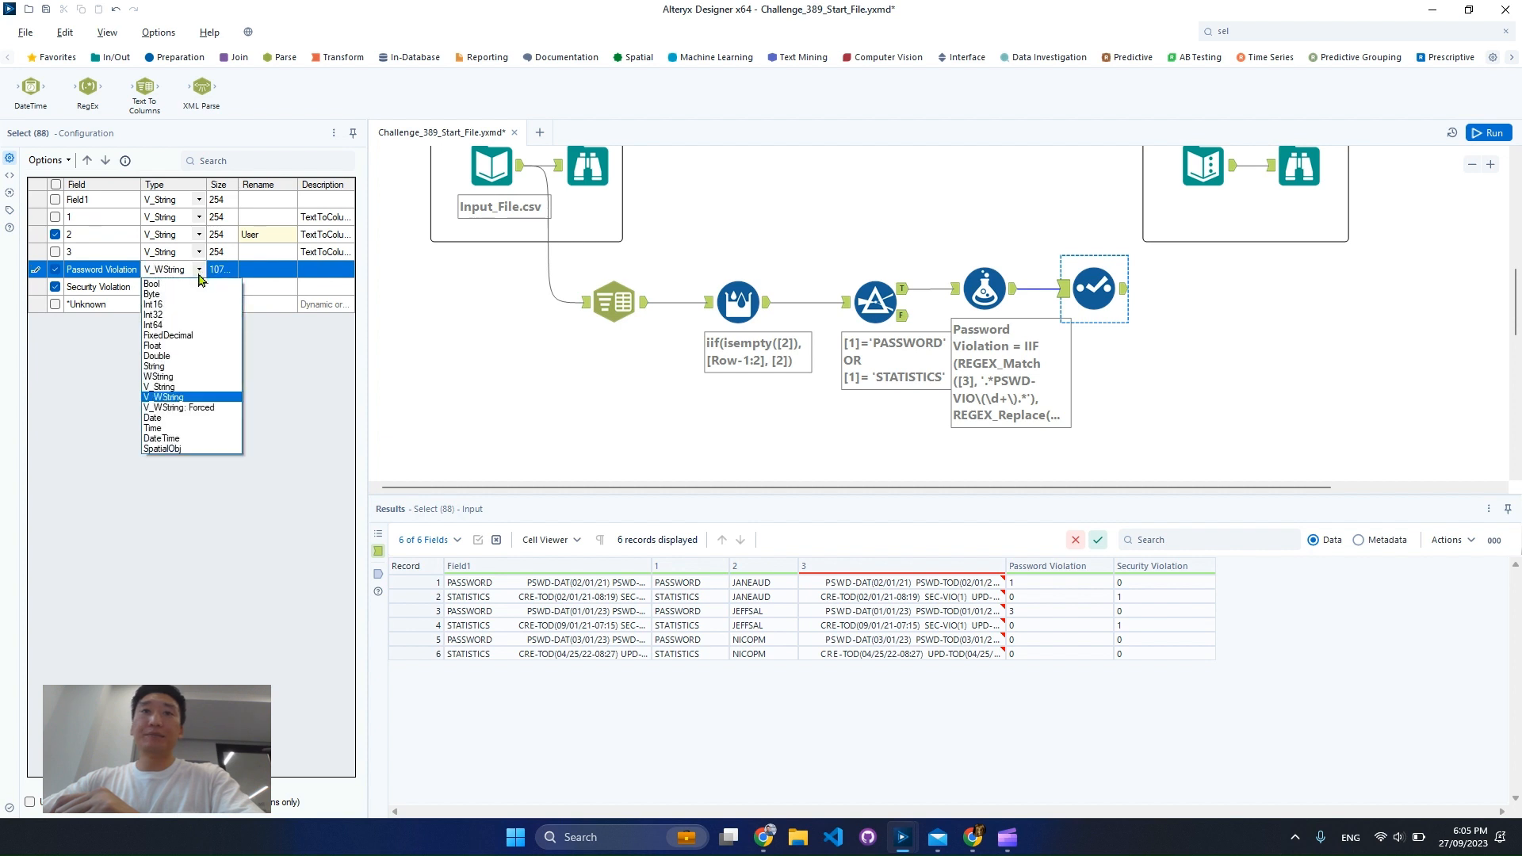
click(201, 304)
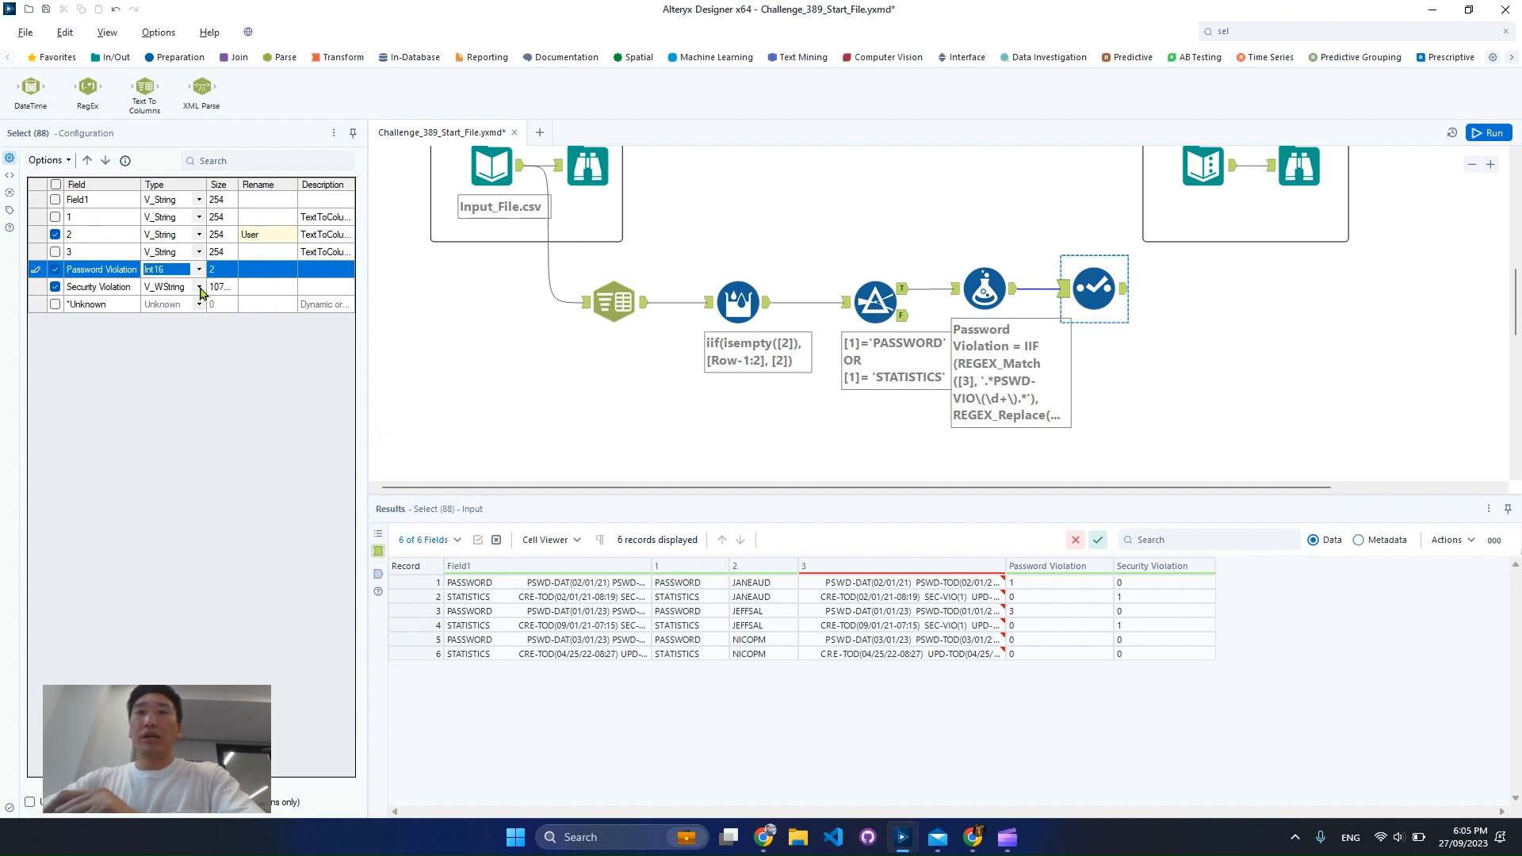
click(199, 288)
click(199, 287)
click(190, 321)
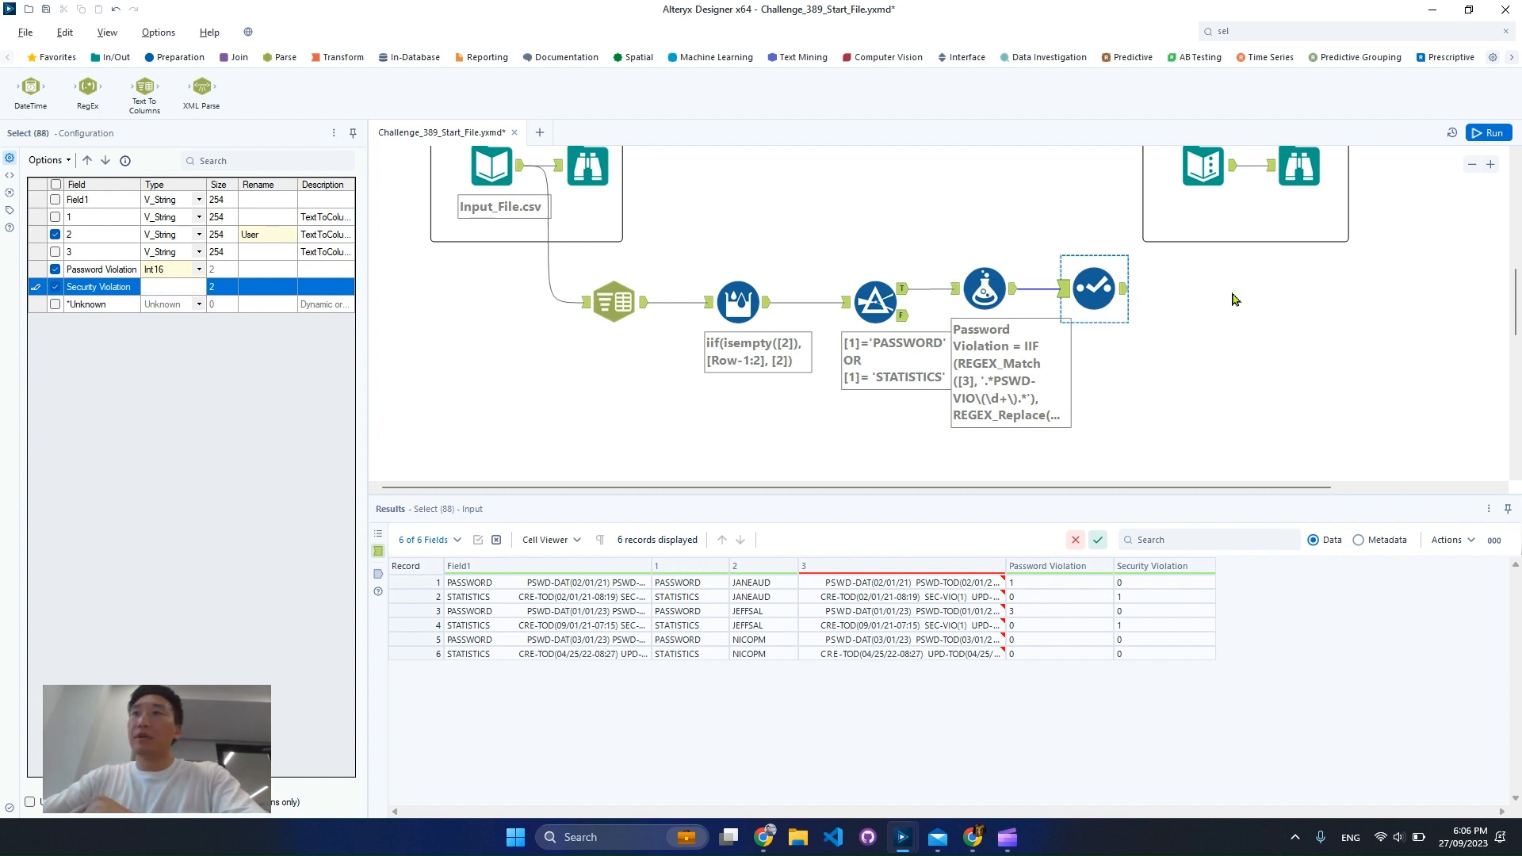
Run the workflow and check the first user's two rows of violation counts in the Select output
click(1481, 135)
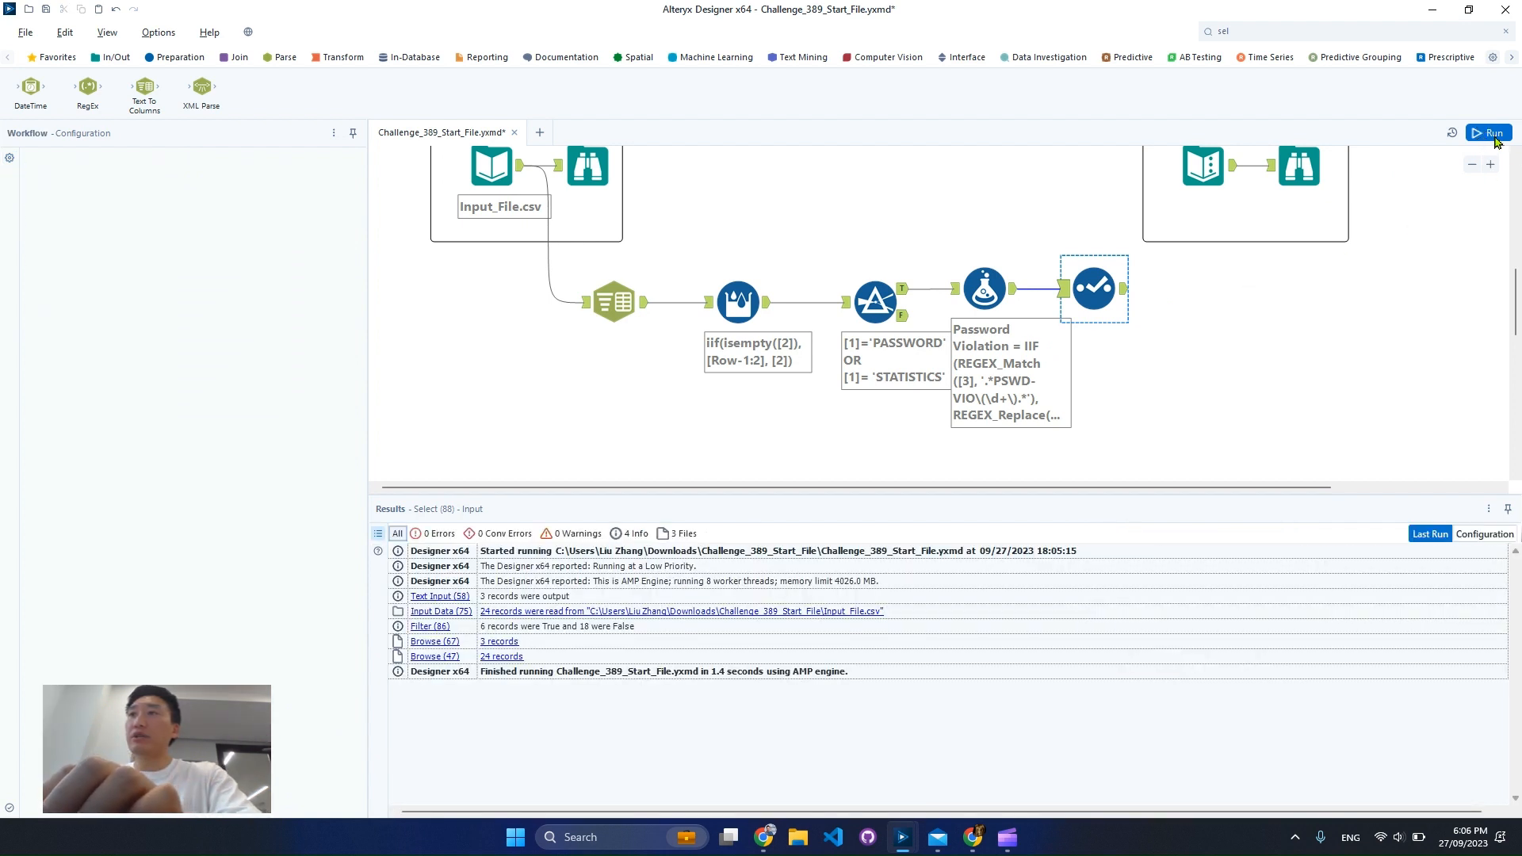
click(1495, 137)
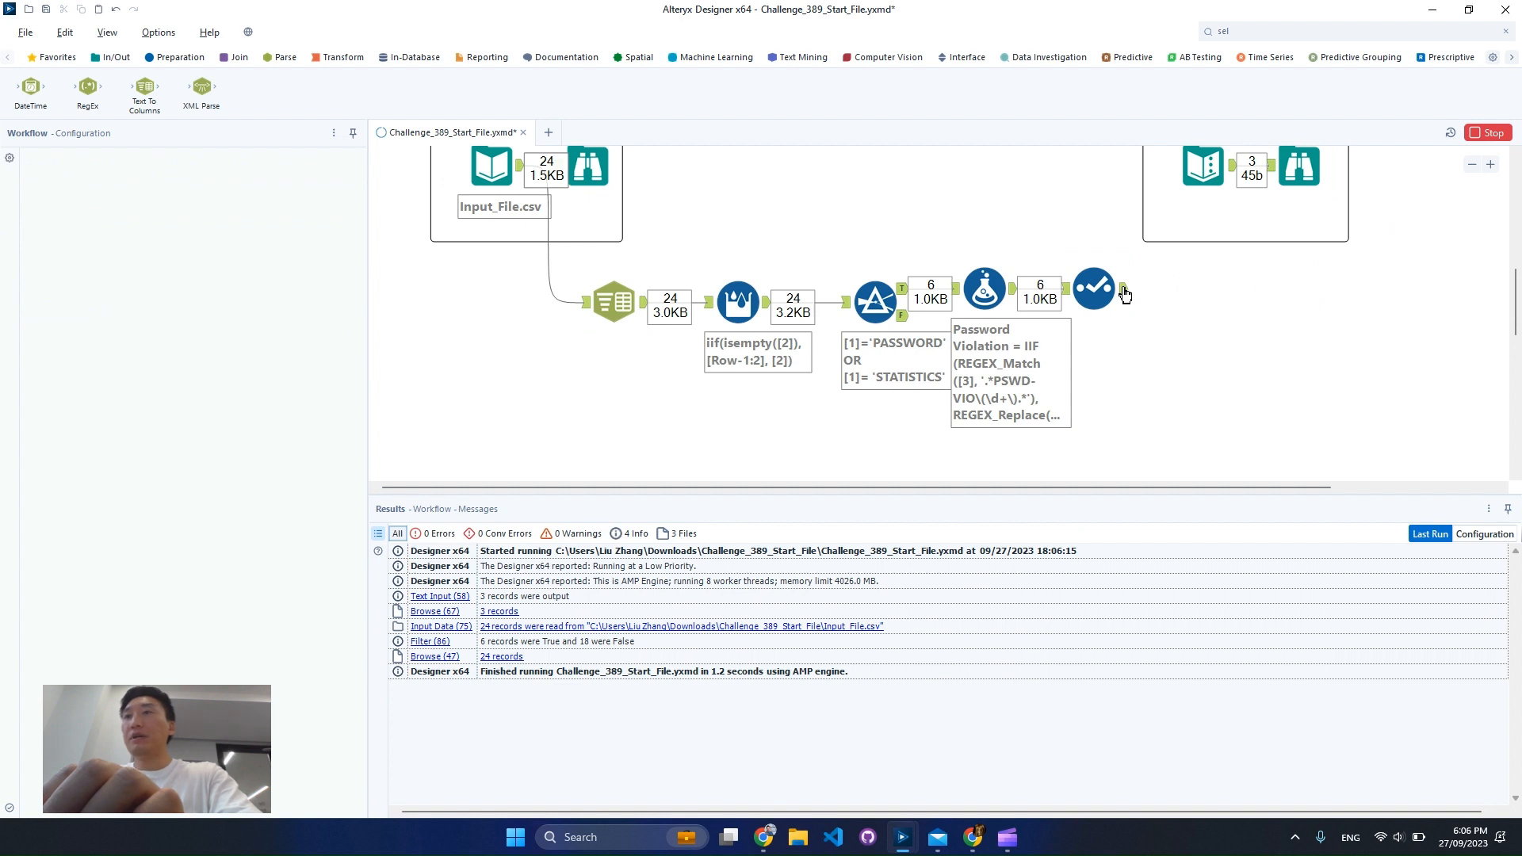
click(1096, 290)
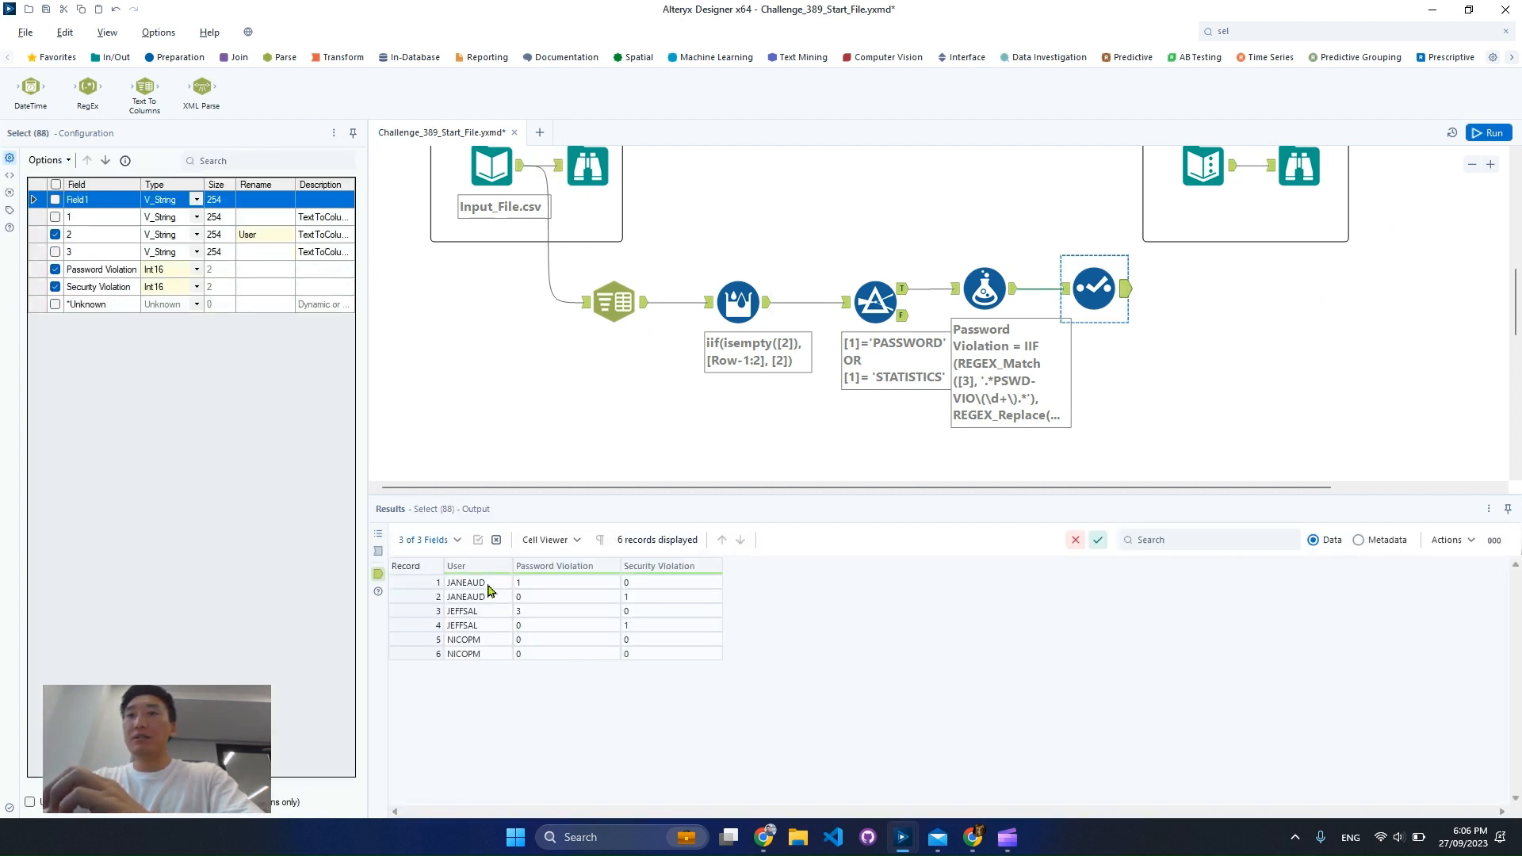
drag(488, 586, 658, 590)
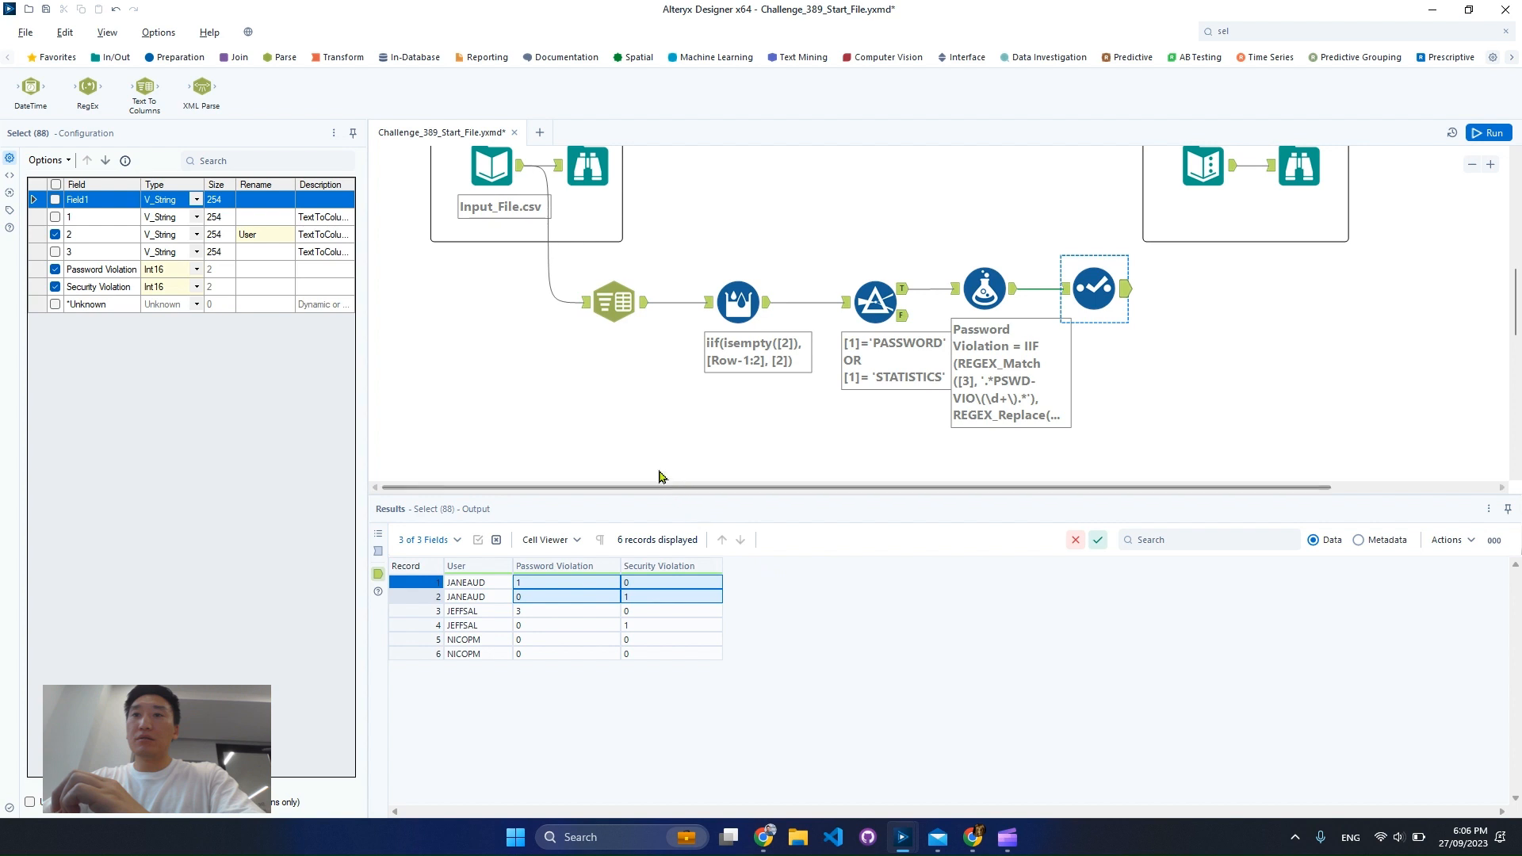
Connect a Summarize tool after the Select tool and group by User
click(336, 57)
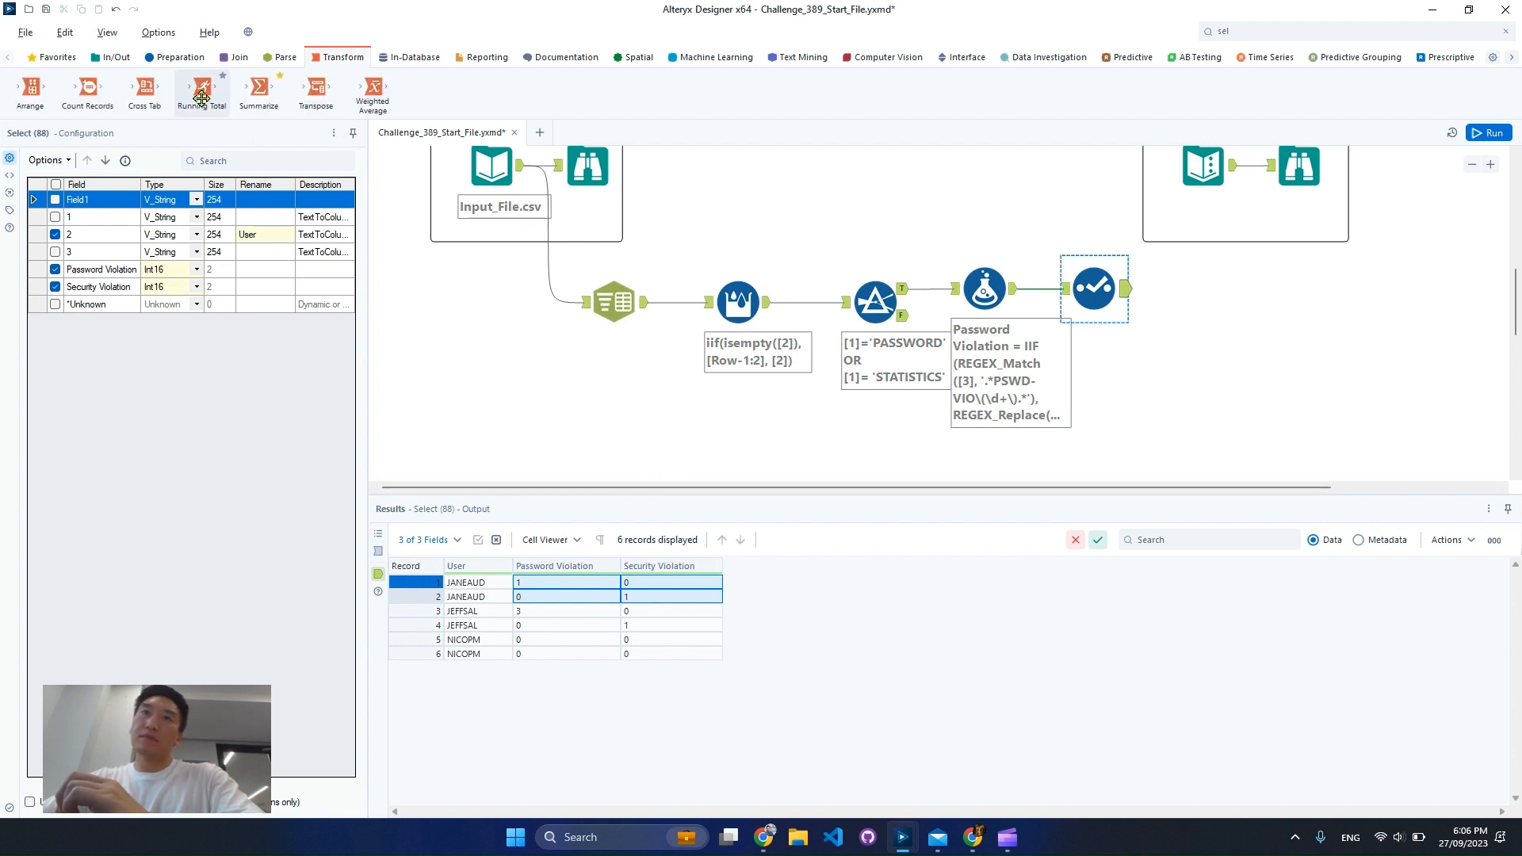
drag(258, 89, 1222, 287)
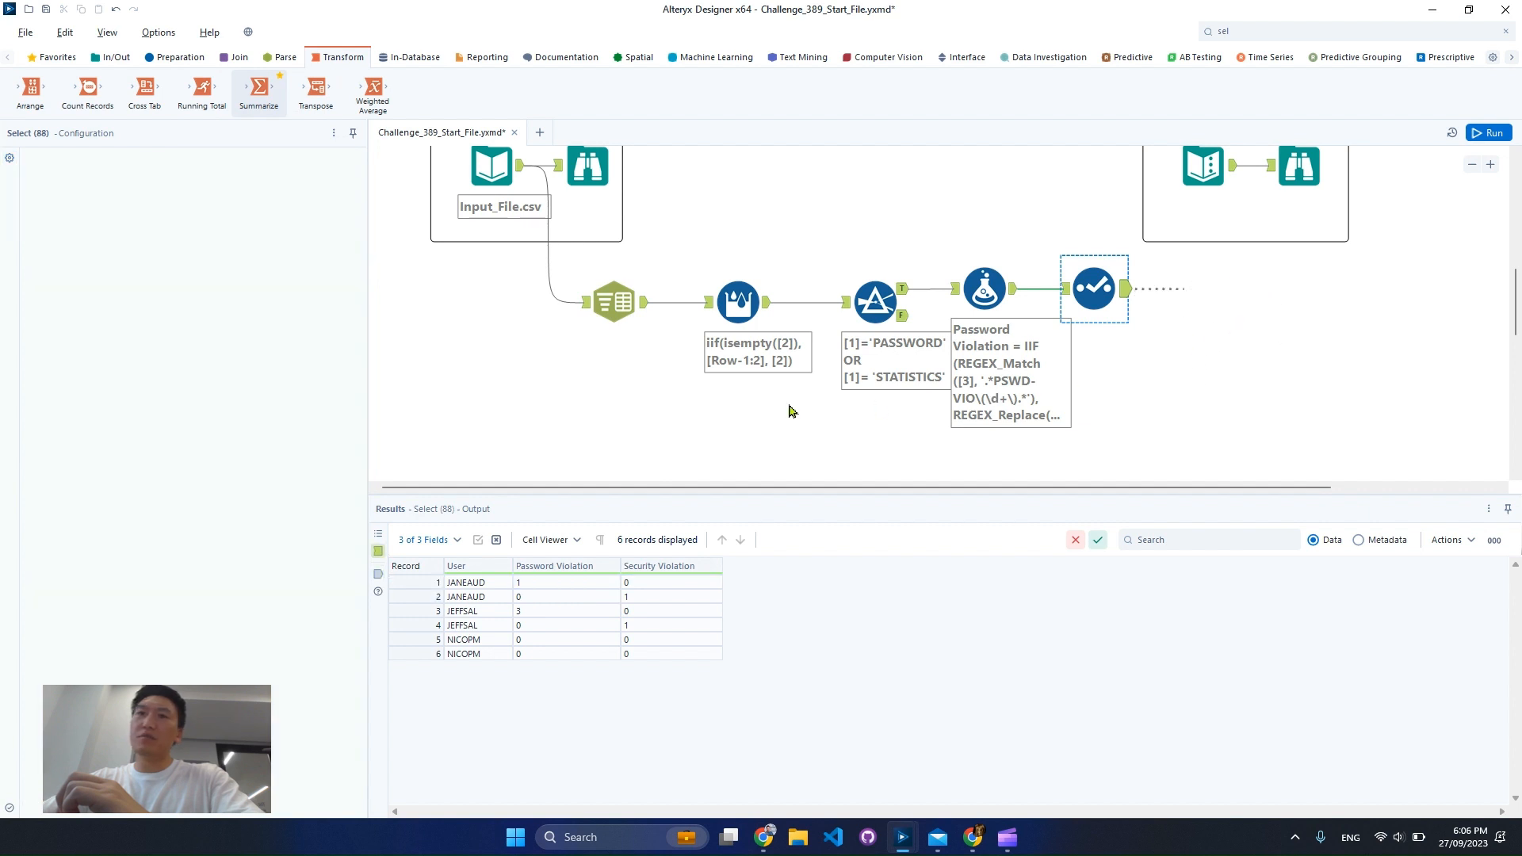
click(171, 469)
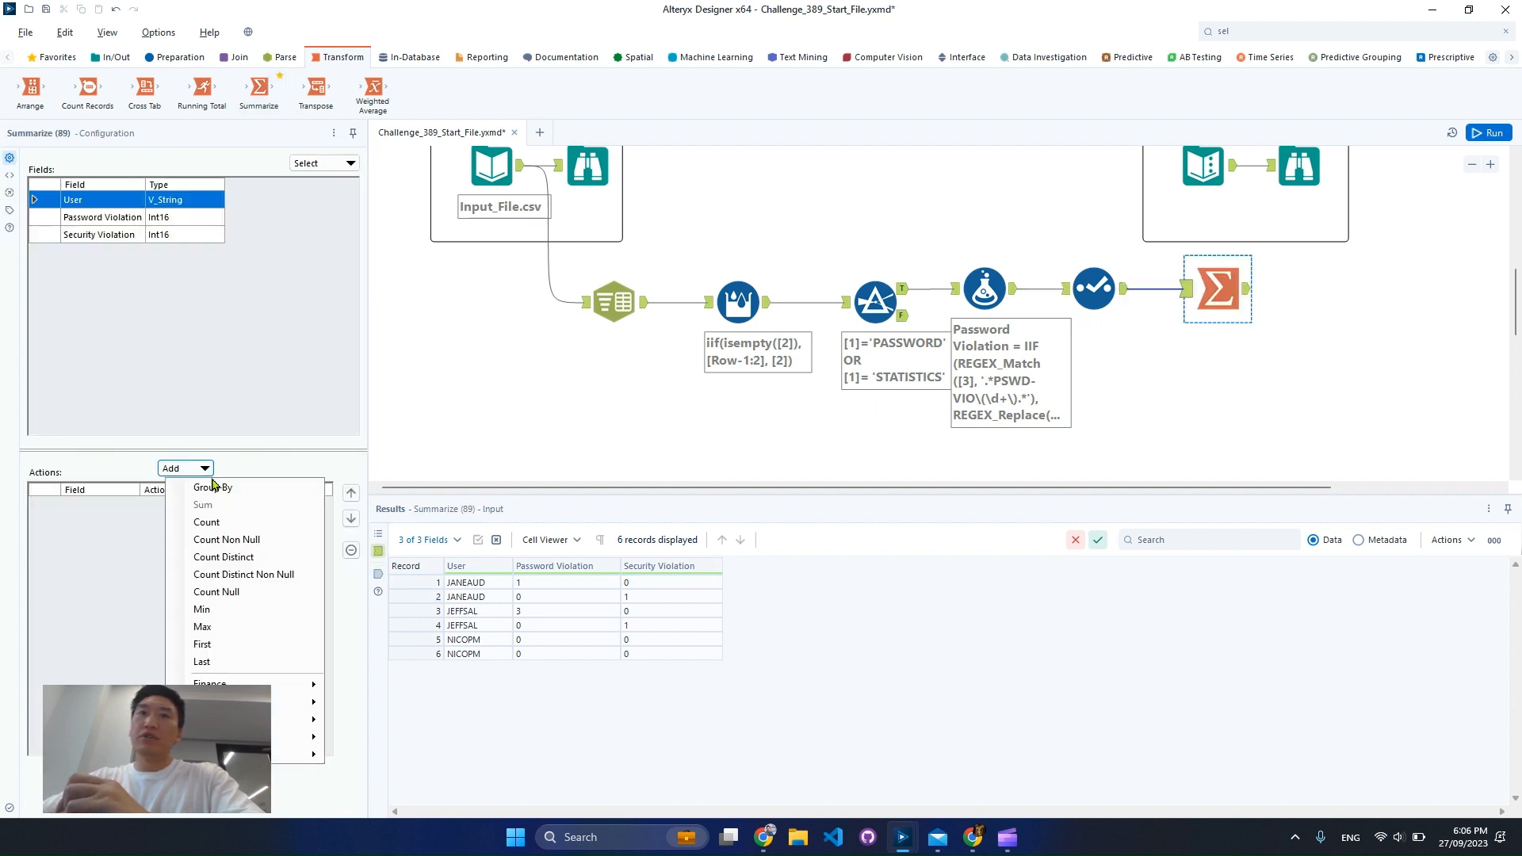
click(181, 485)
Add Sum actions for Password Violation and Security Violation to the Summarize tool and save the workflow
drag(119, 216, 133, 257)
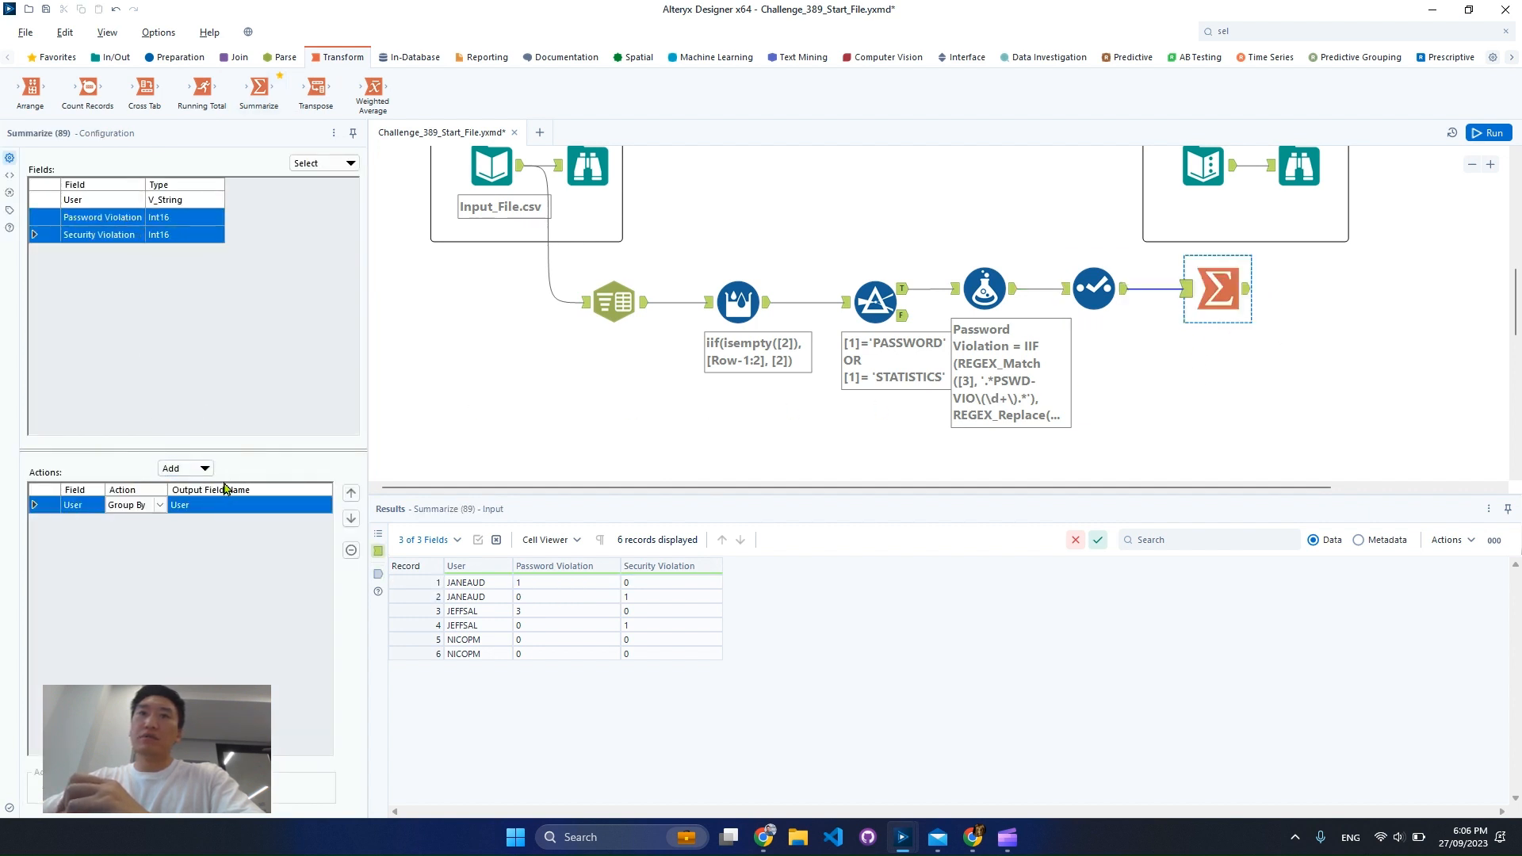
click(198, 468)
click(238, 515)
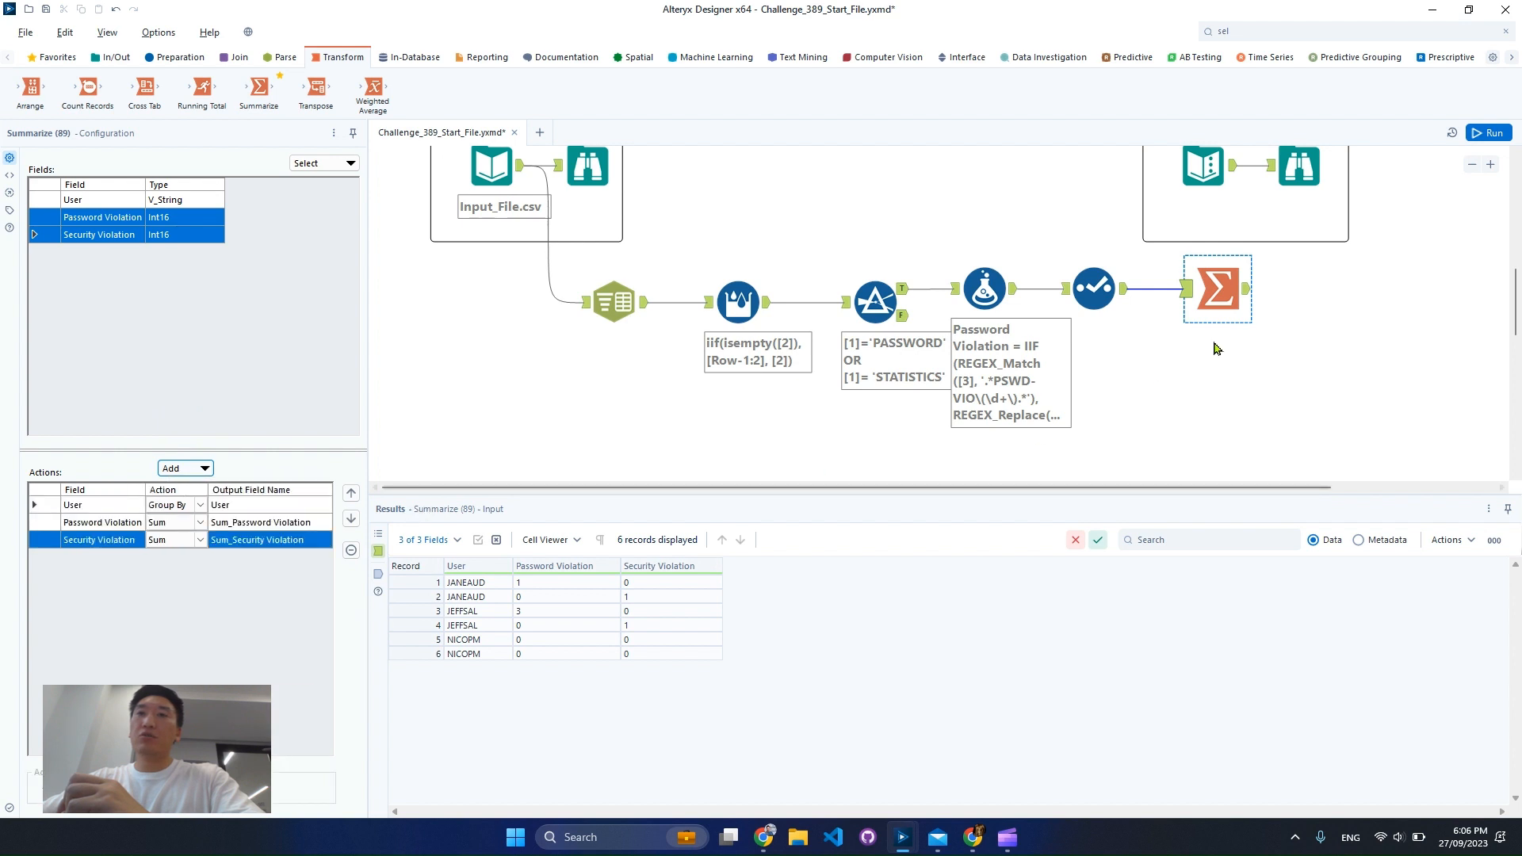
key(ctrl+s)
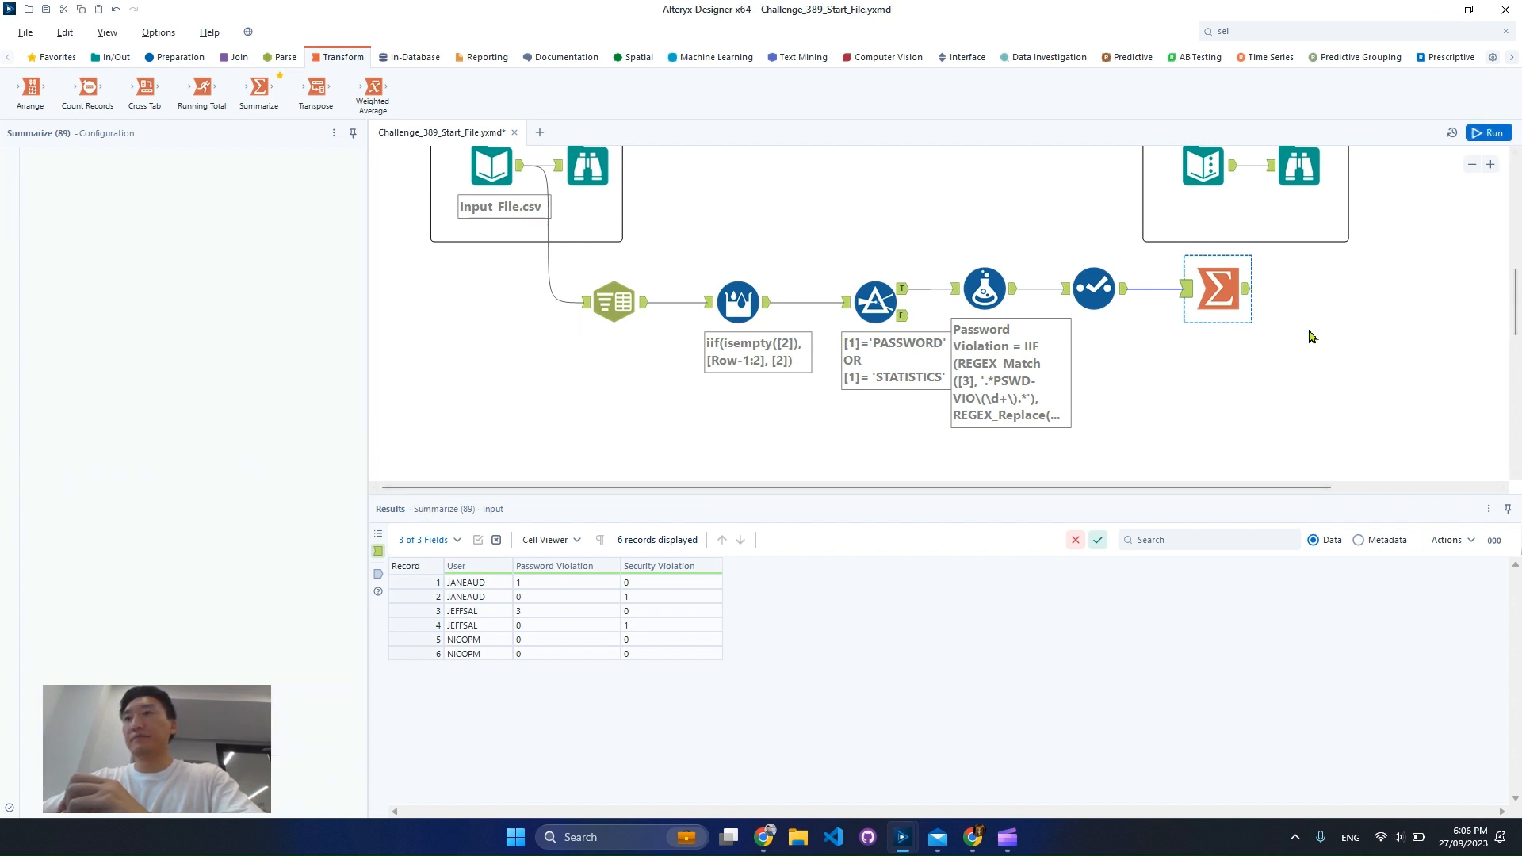
Run the workflow and compare the Summarize output with the expected output in the Browse tool
key(ctrl+r)
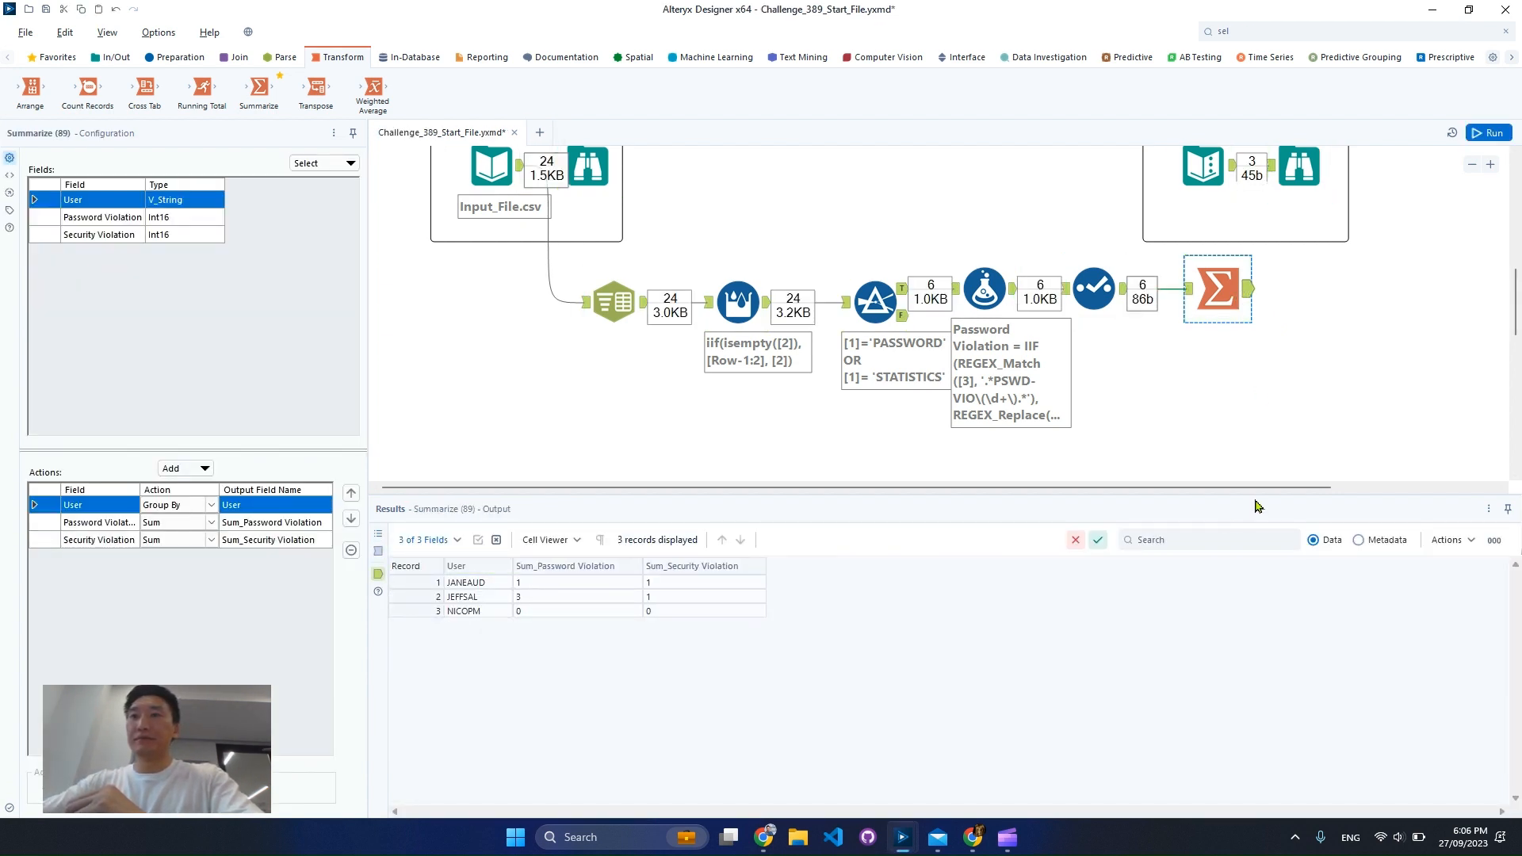
click(1298, 168)
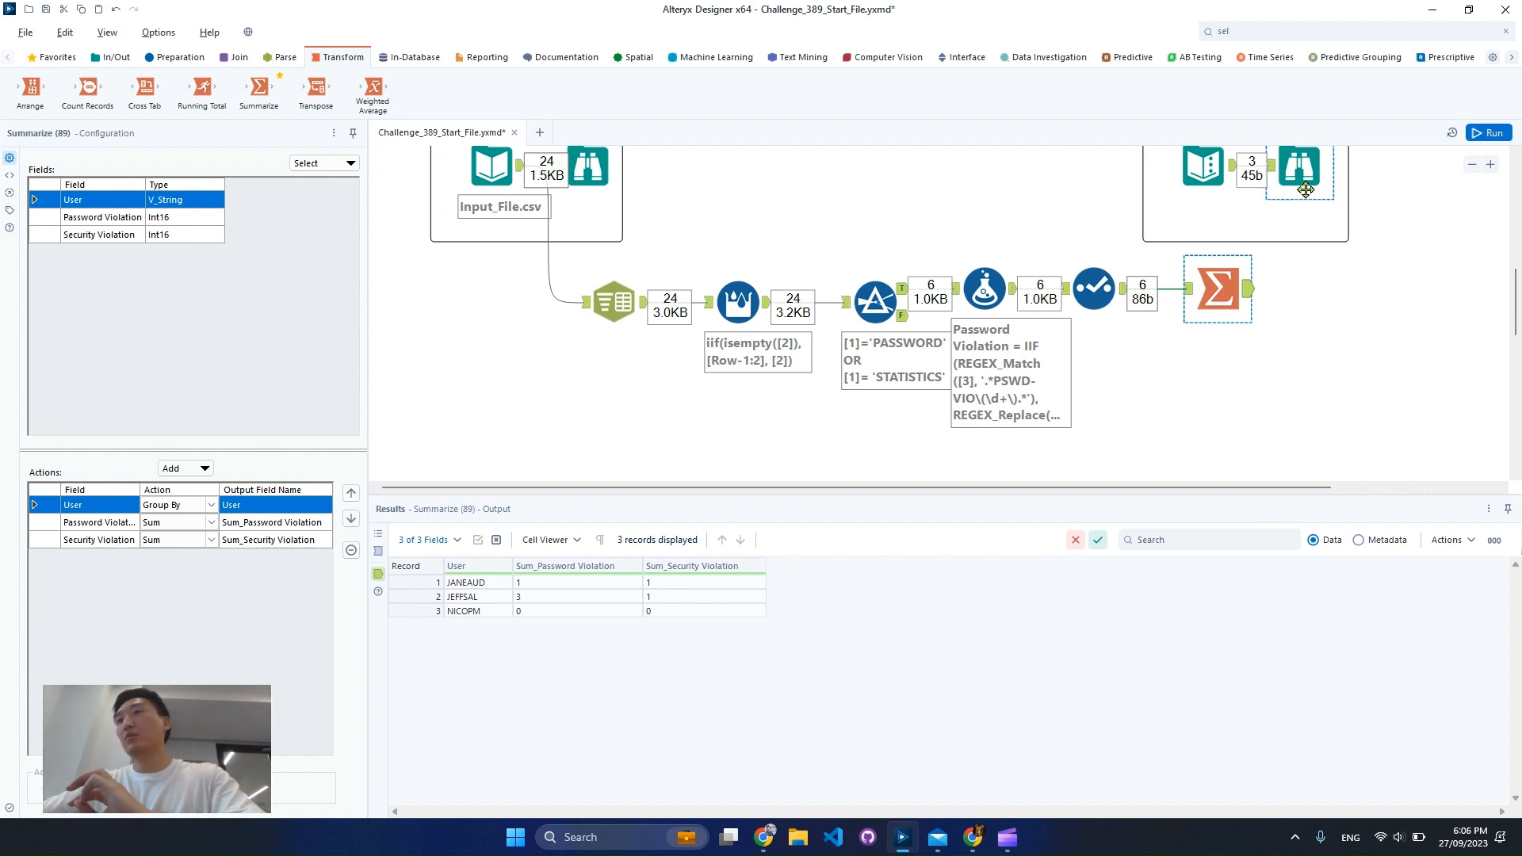
click(1225, 287)
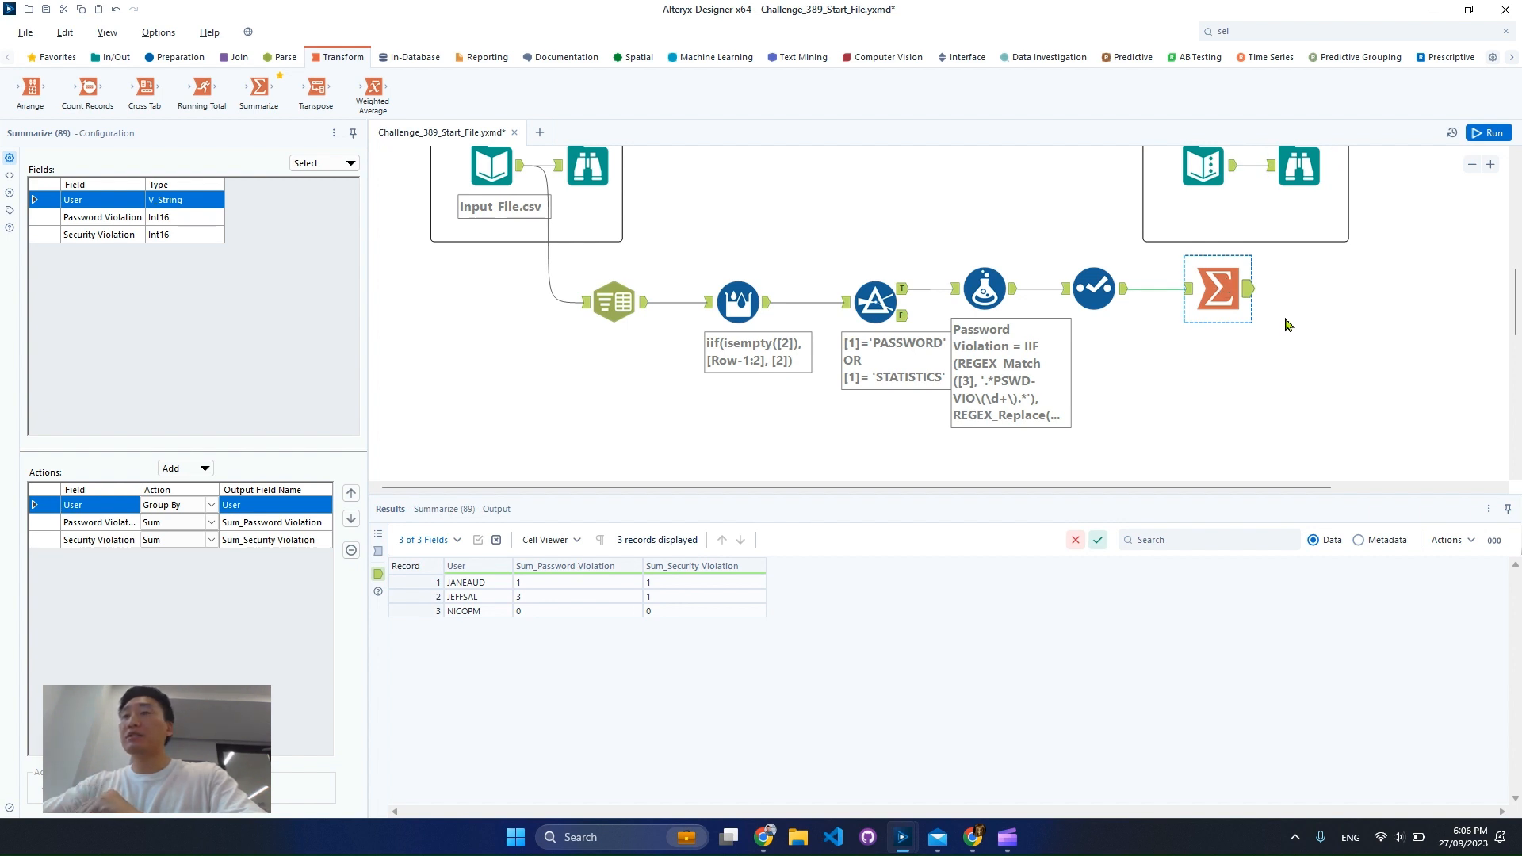
Review the Formula tool's output and inspect the full text of column 3 in the Filter tool's true output
click(987, 295)
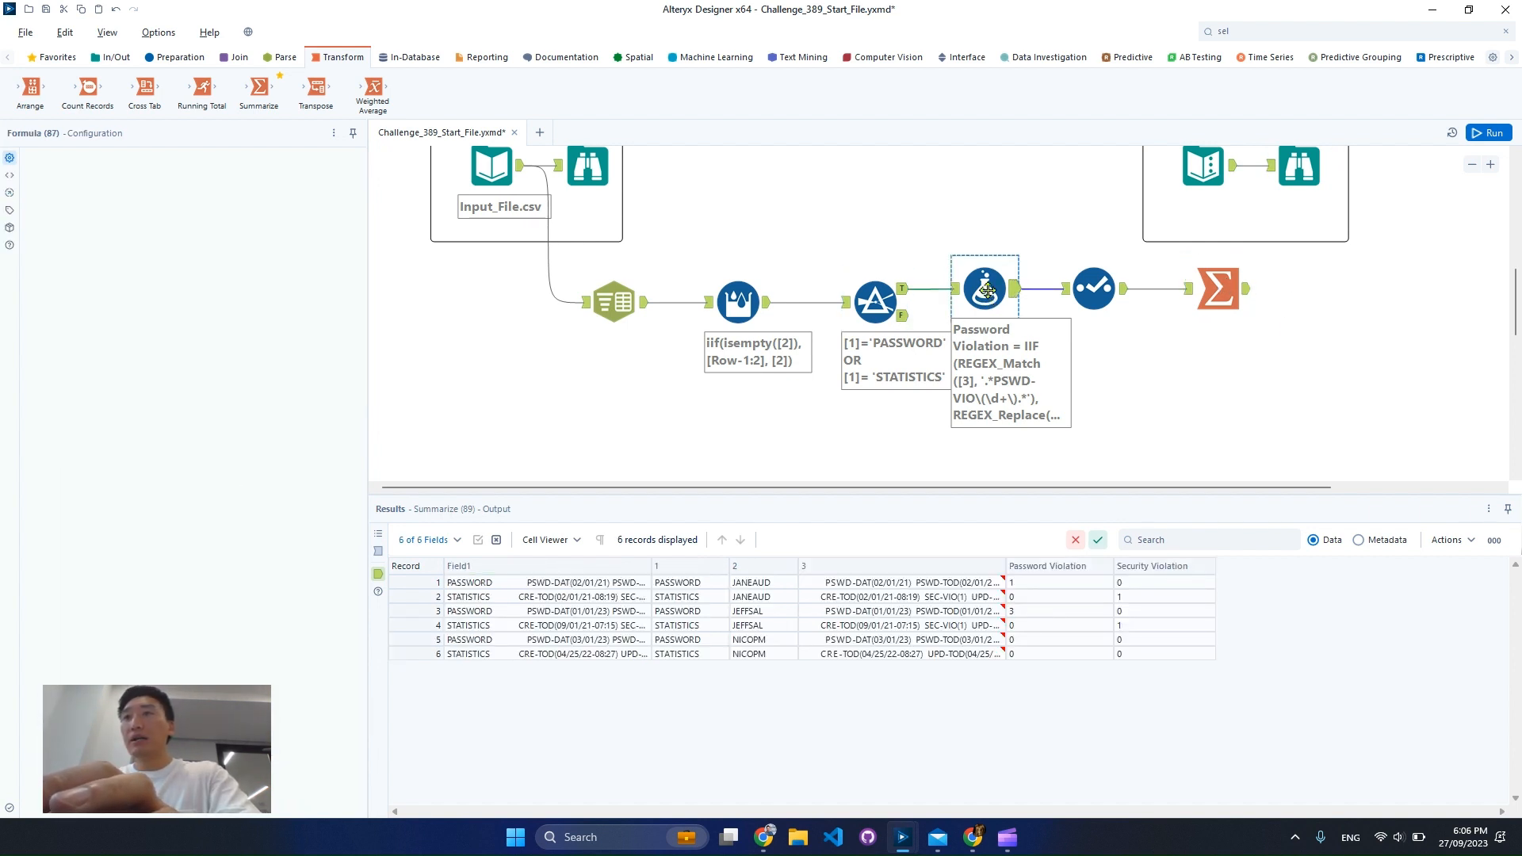
drag(983, 288, 996, 289)
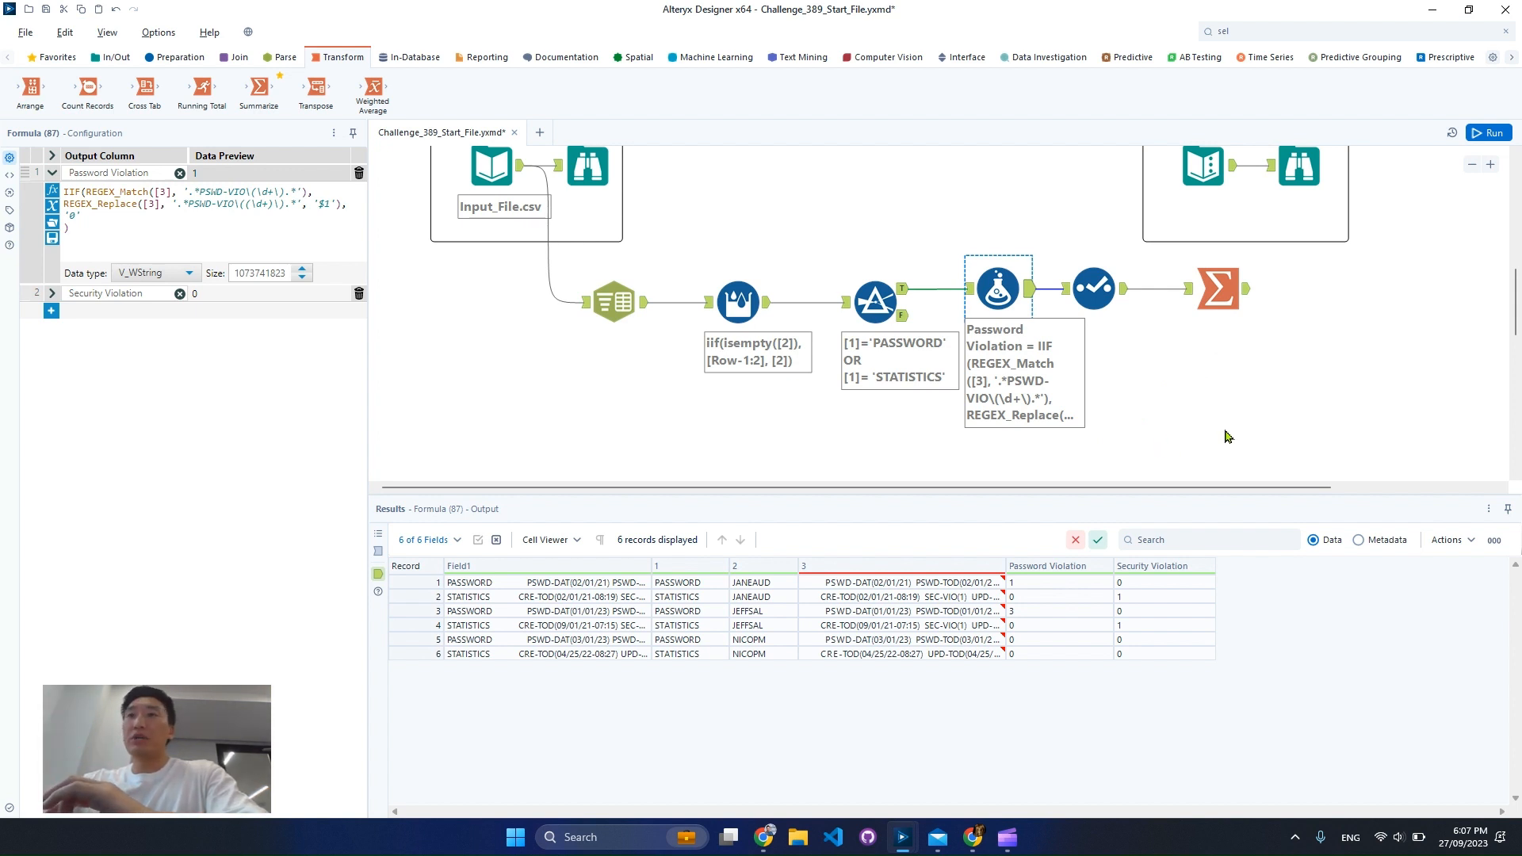
scroll(1284, 418, down, 1)
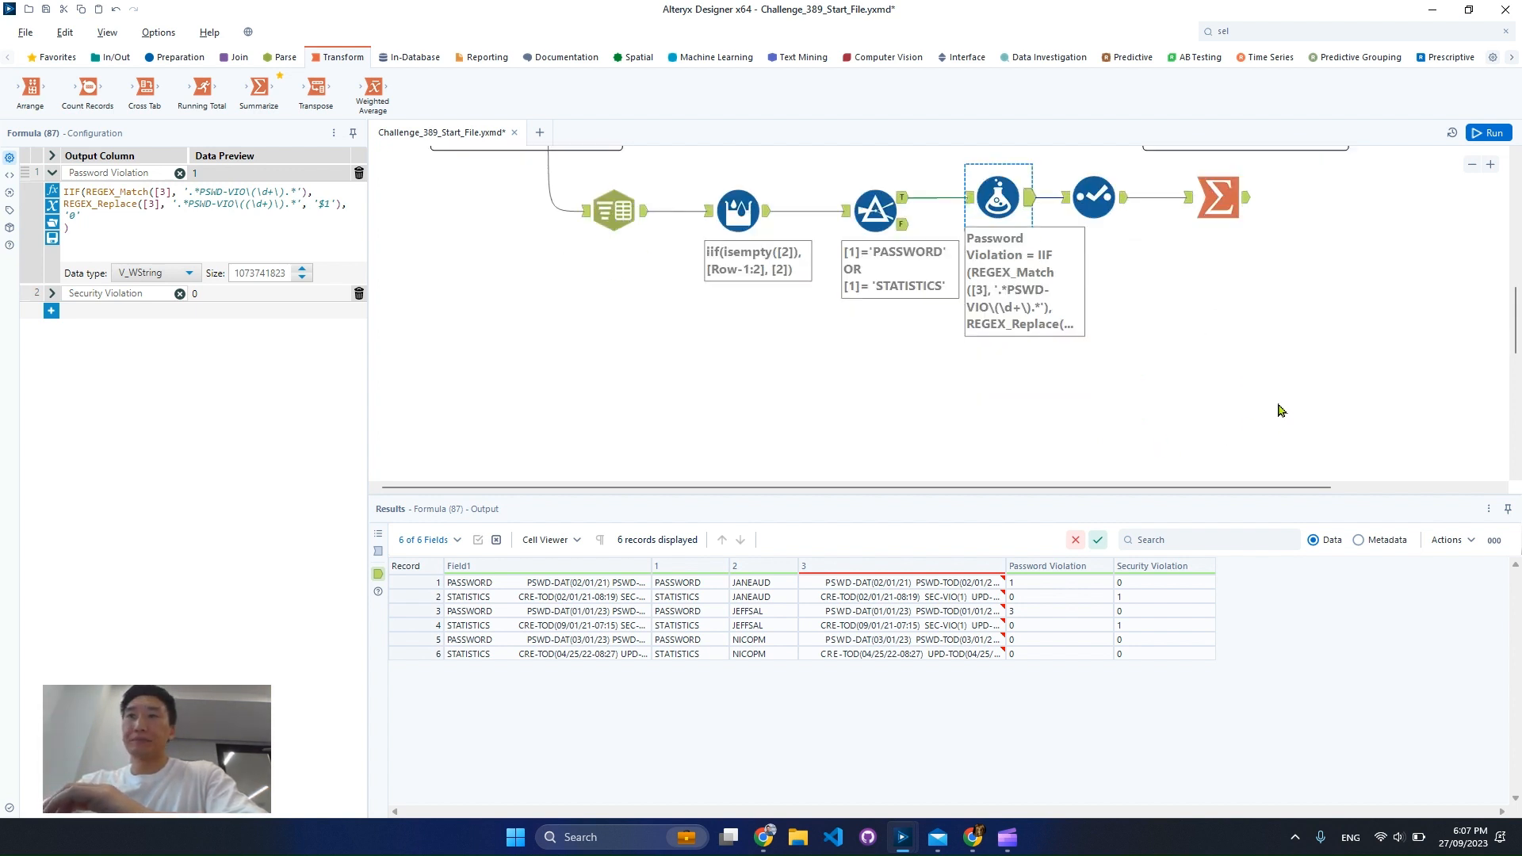
click(927, 197)
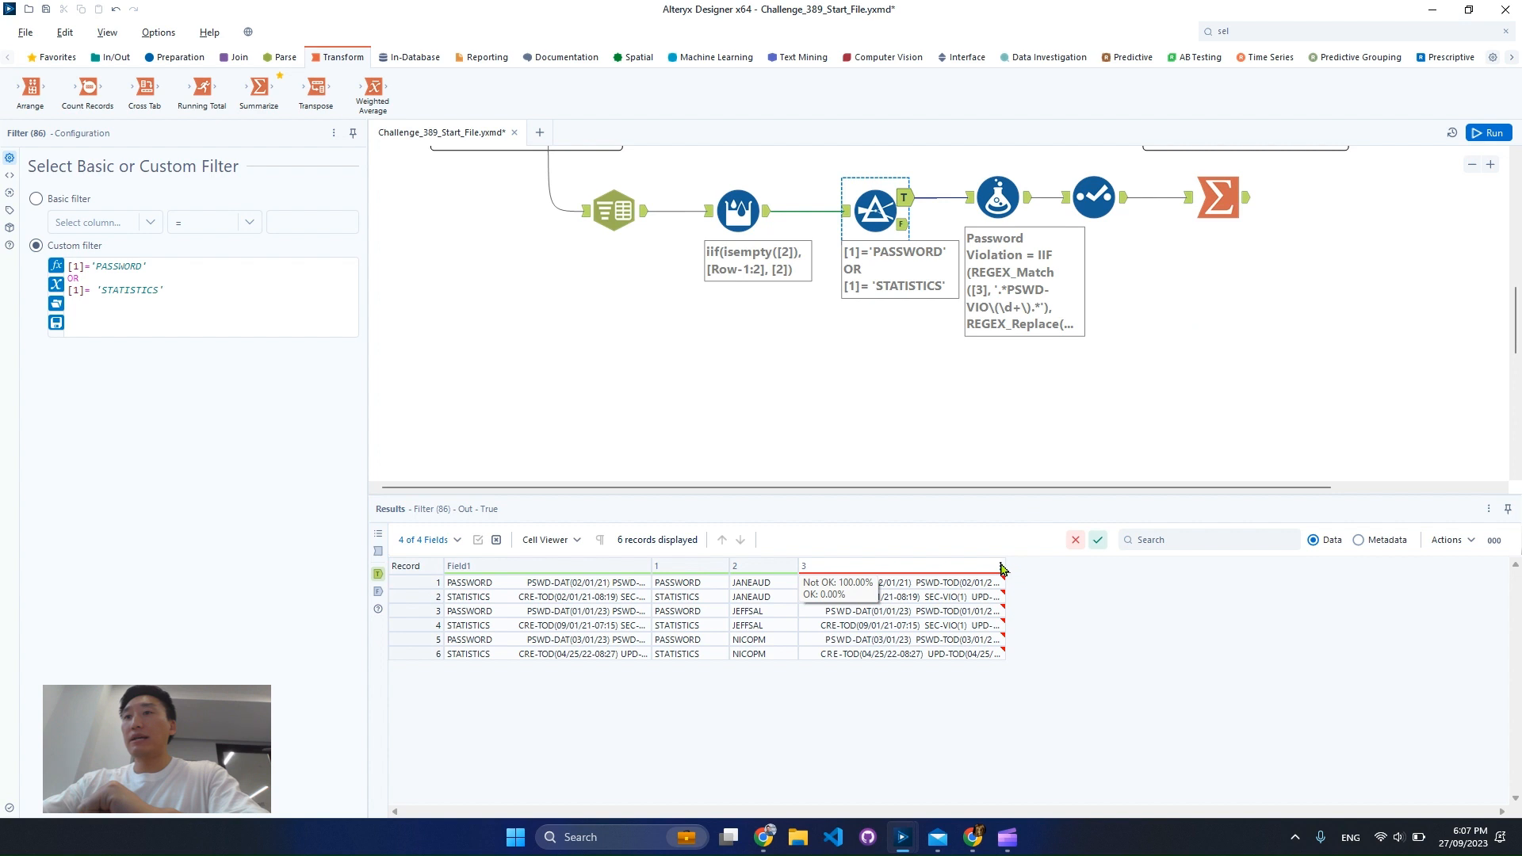
drag(1005, 568, 1375, 565)
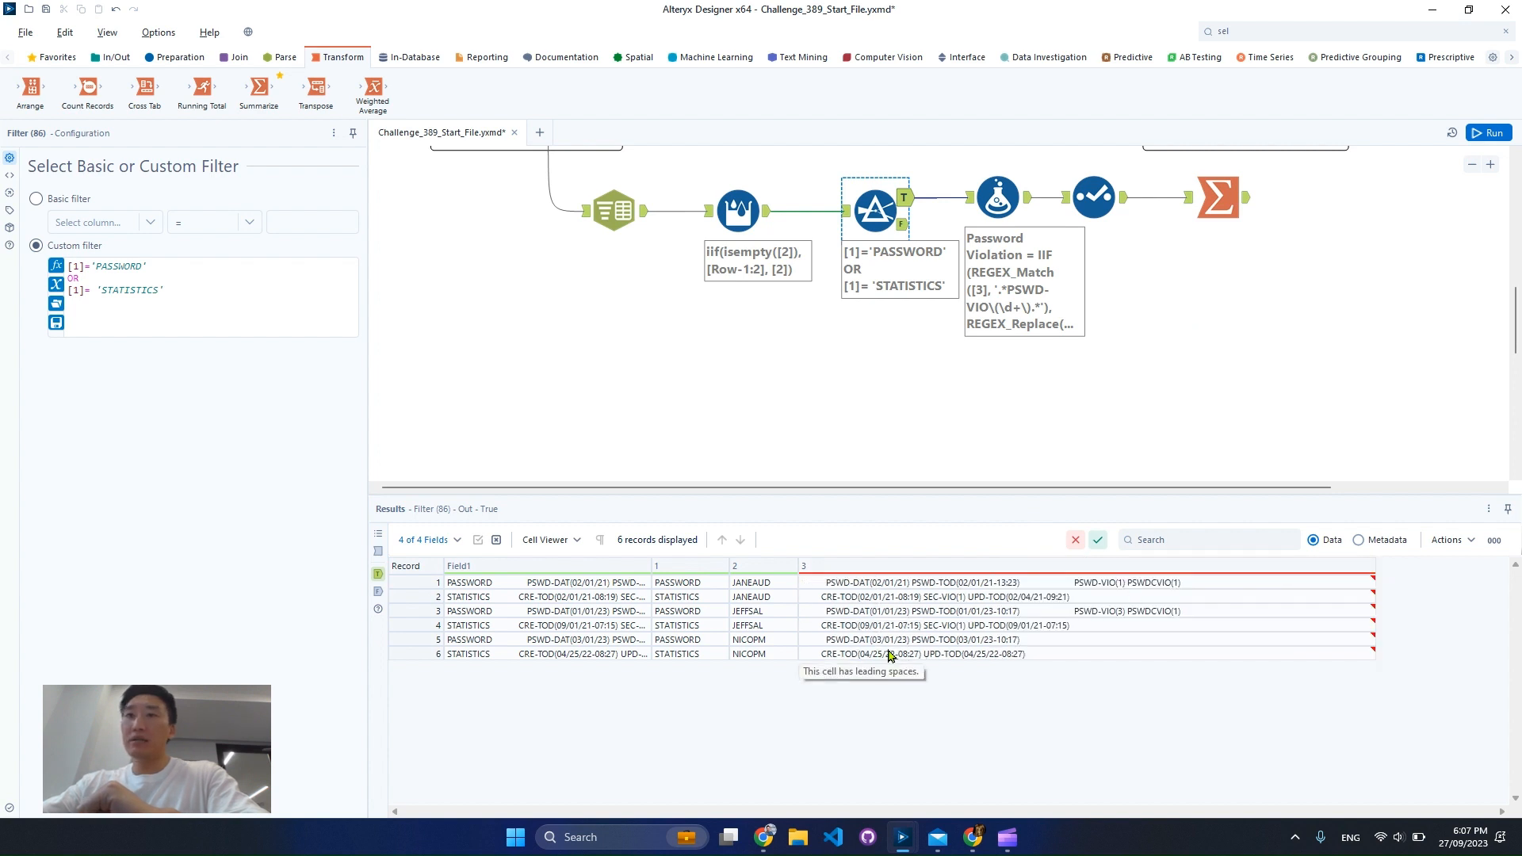
drag(695, 598, 1100, 587)
click(1100, 587)
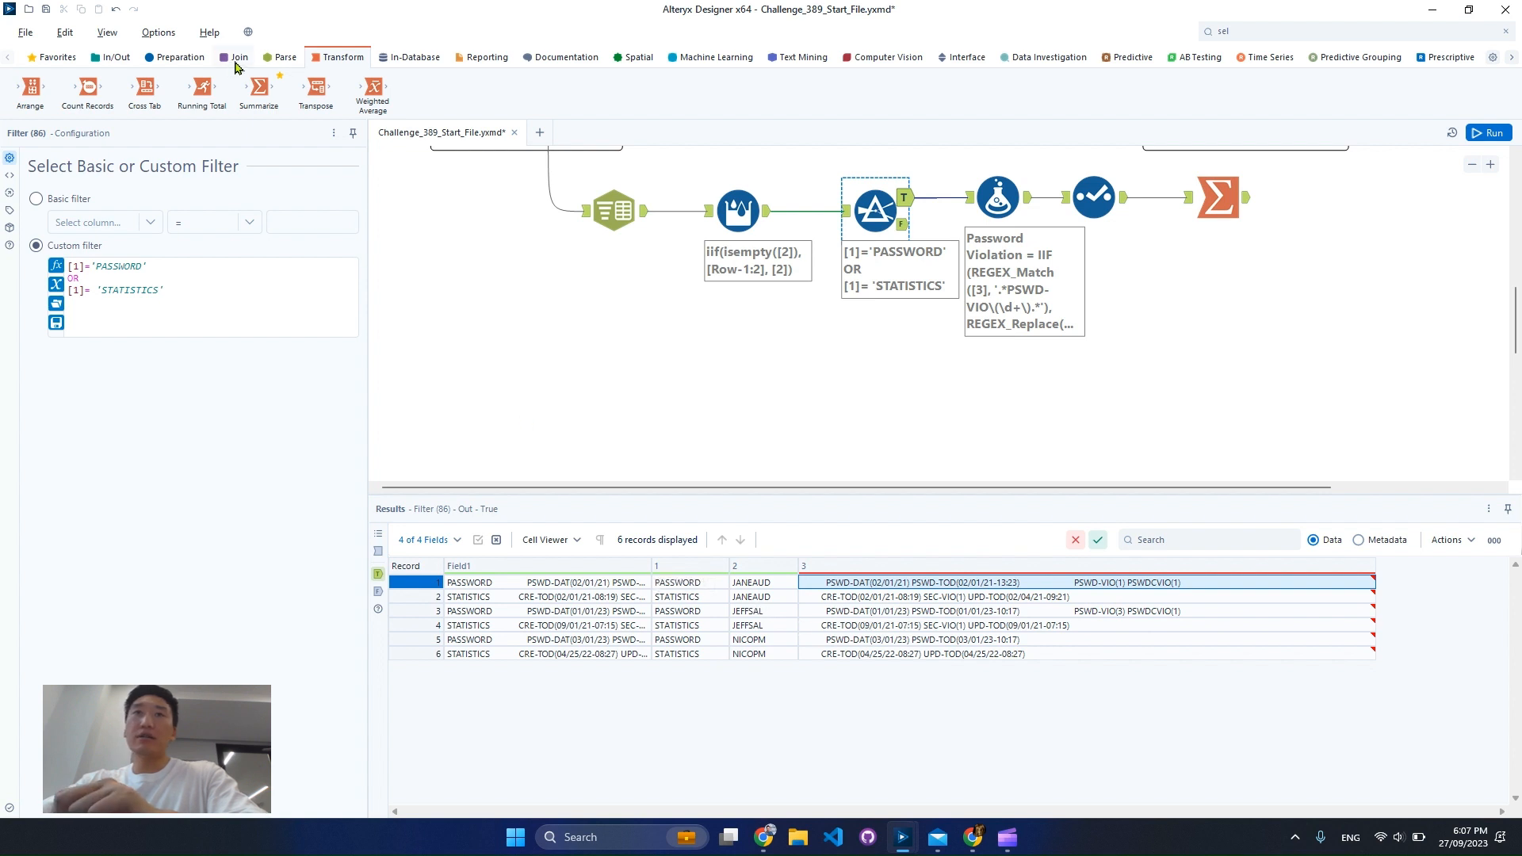
Place a Text To Columns tool below the Formula tool and connect it to the Filter tool's true output
click(280, 58)
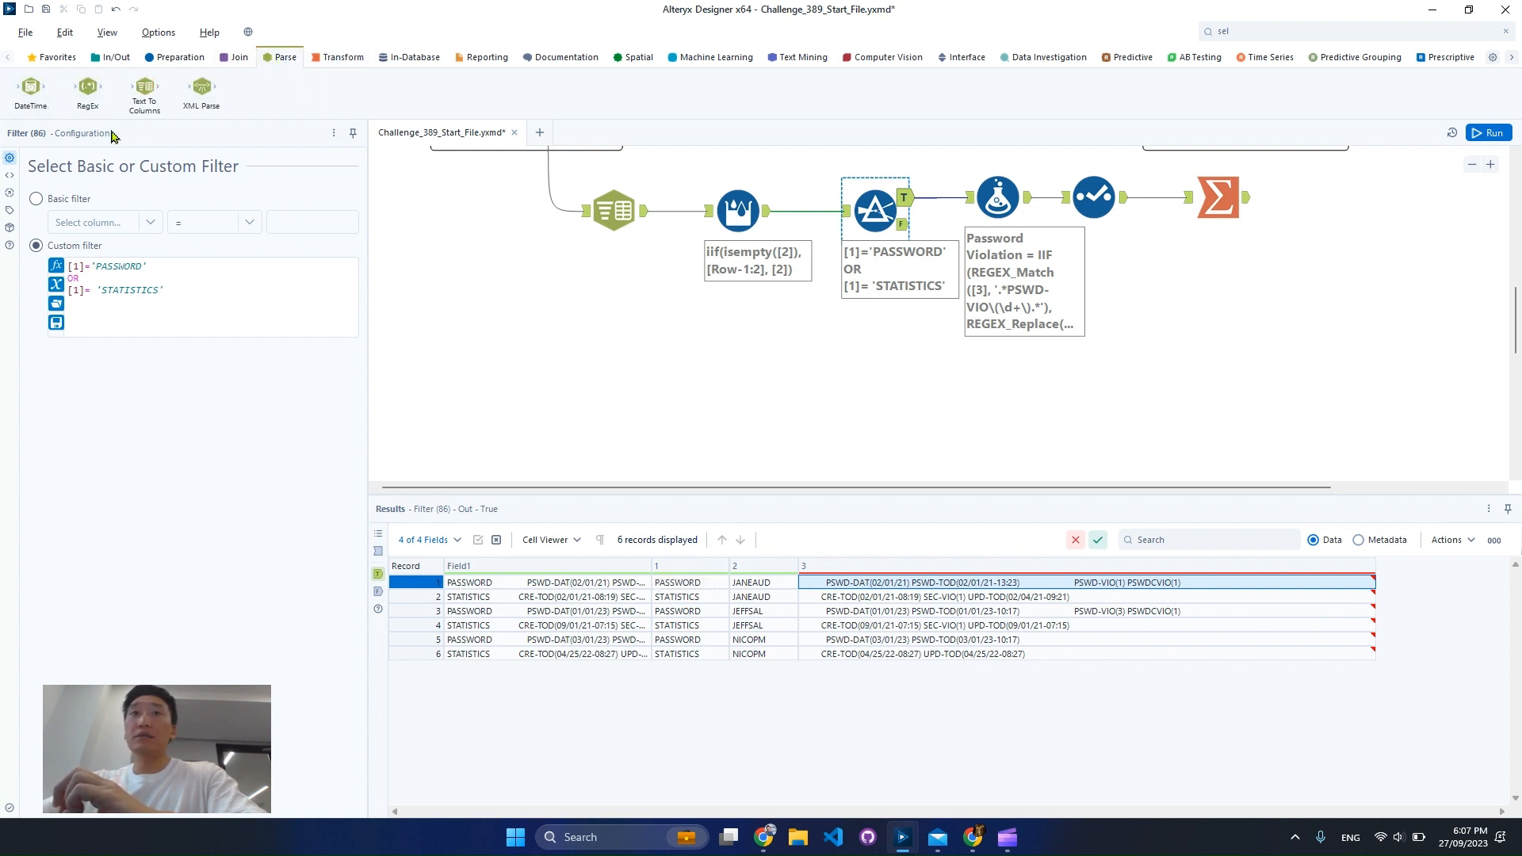
drag(145, 88, 1025, 388)
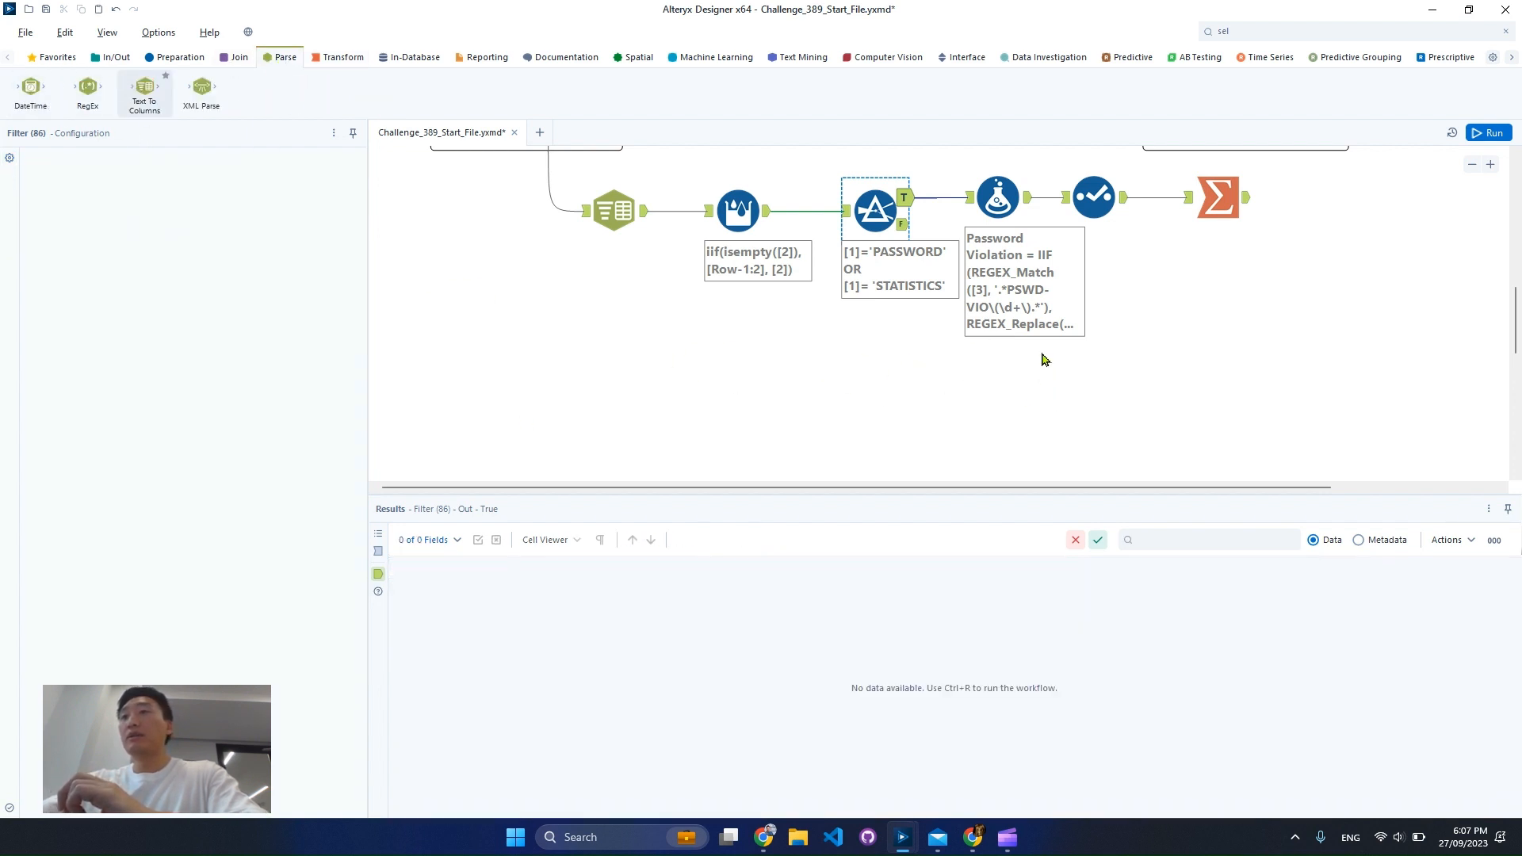
drag(903, 198, 993, 389)
key(ctrl+r)
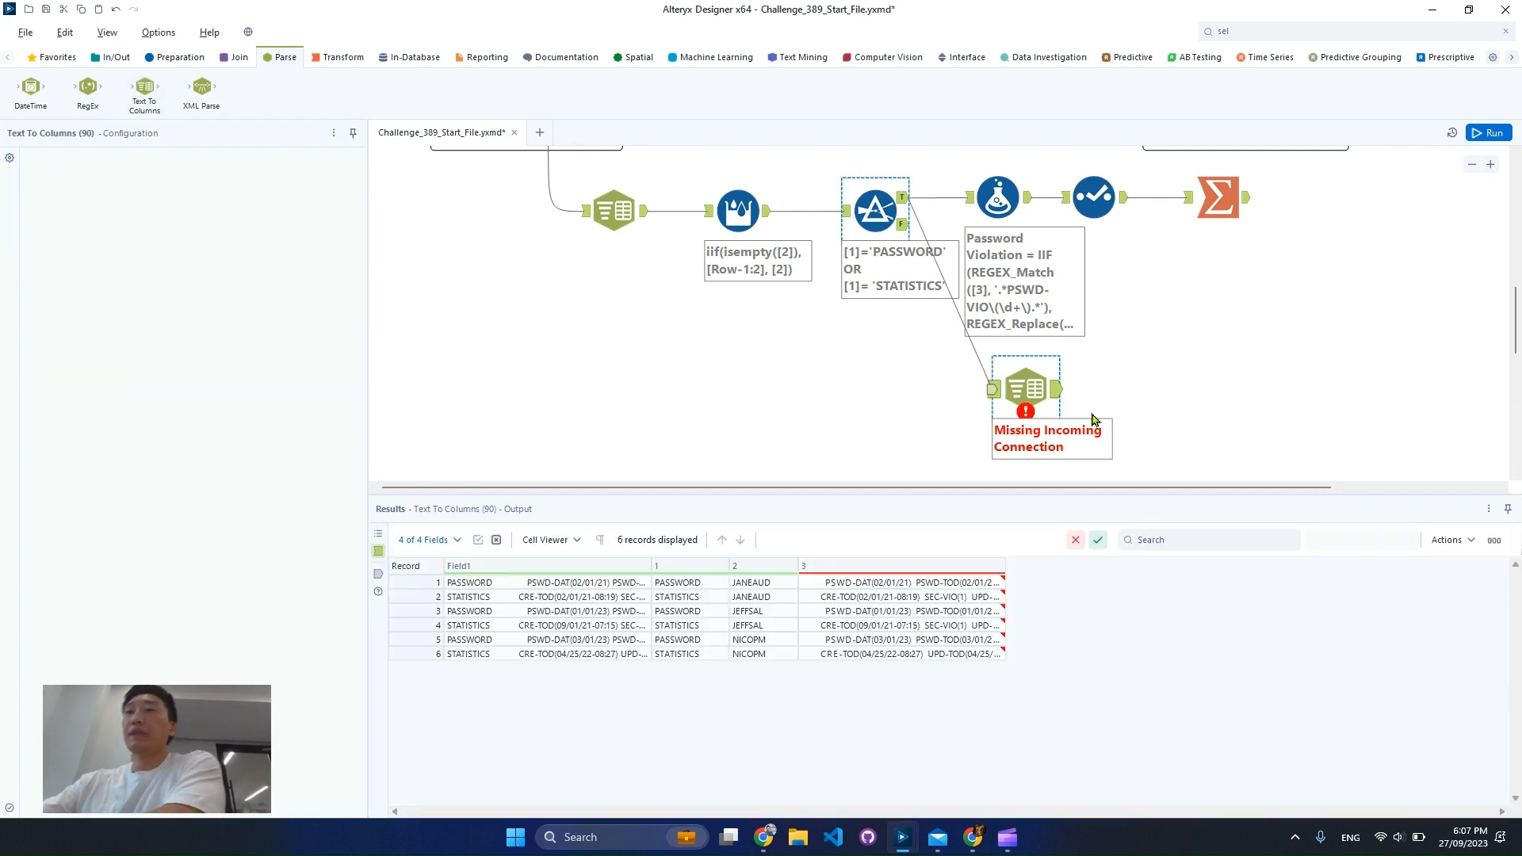
click(997, 393)
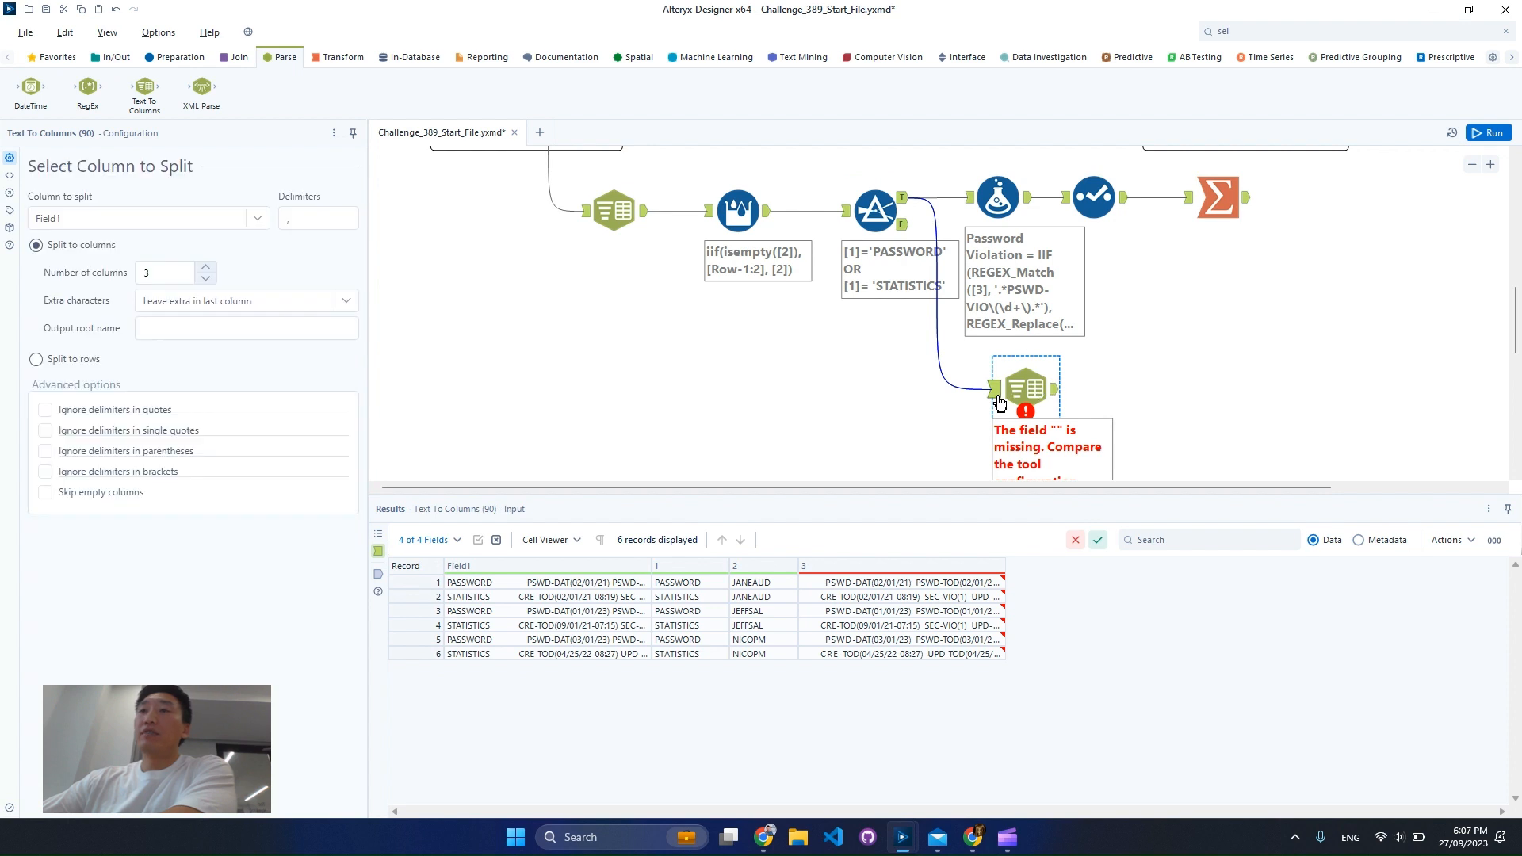
Configure the Text To Columns tool to split column 3 into rows using the \s delimiter
click(238, 219)
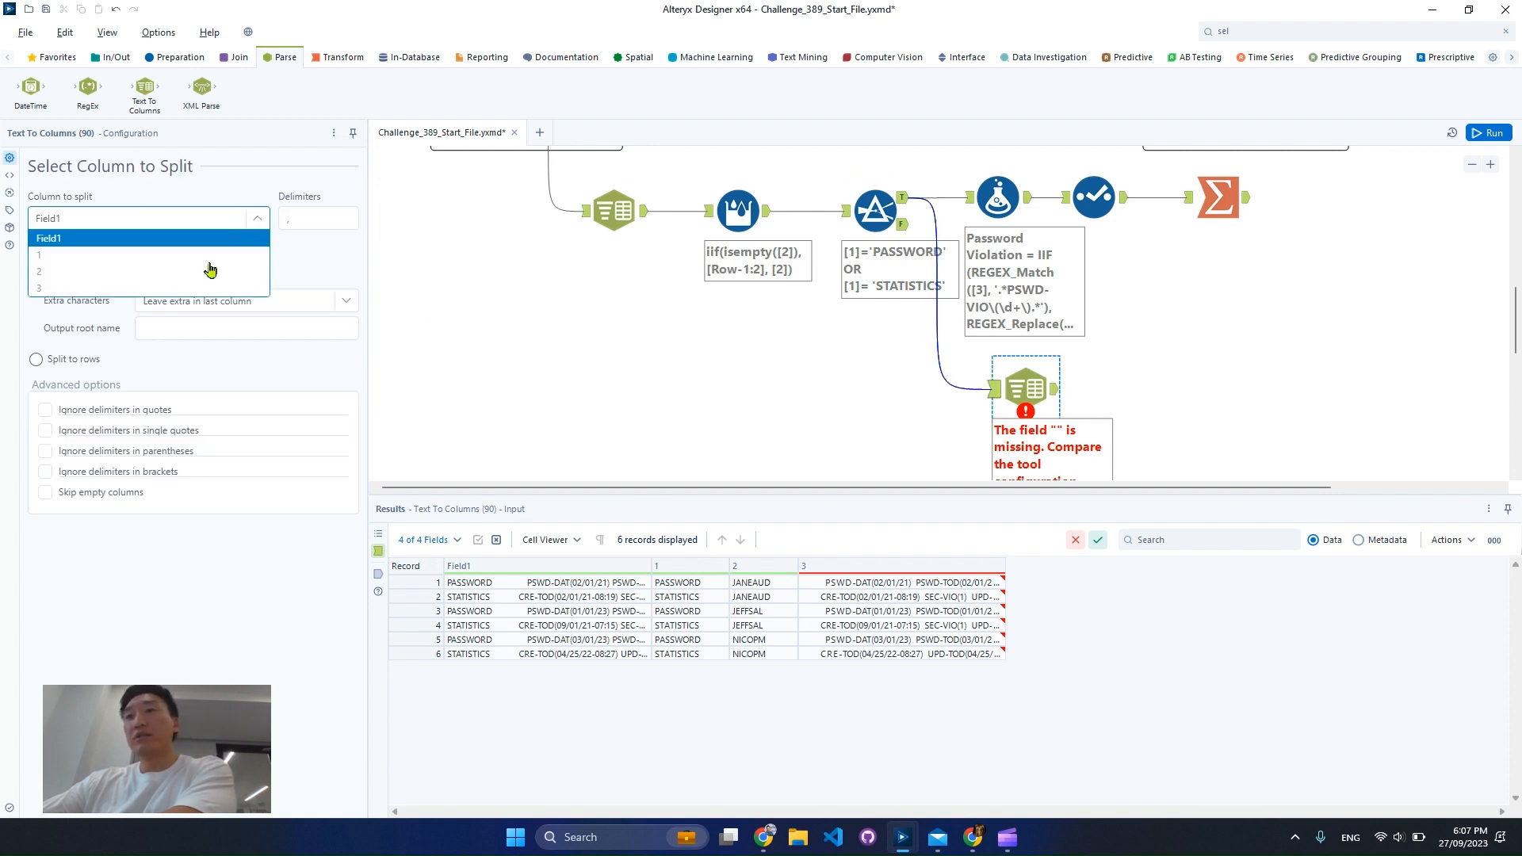
click(210, 290)
click(319, 219)
key(BackSpace)
text(\)
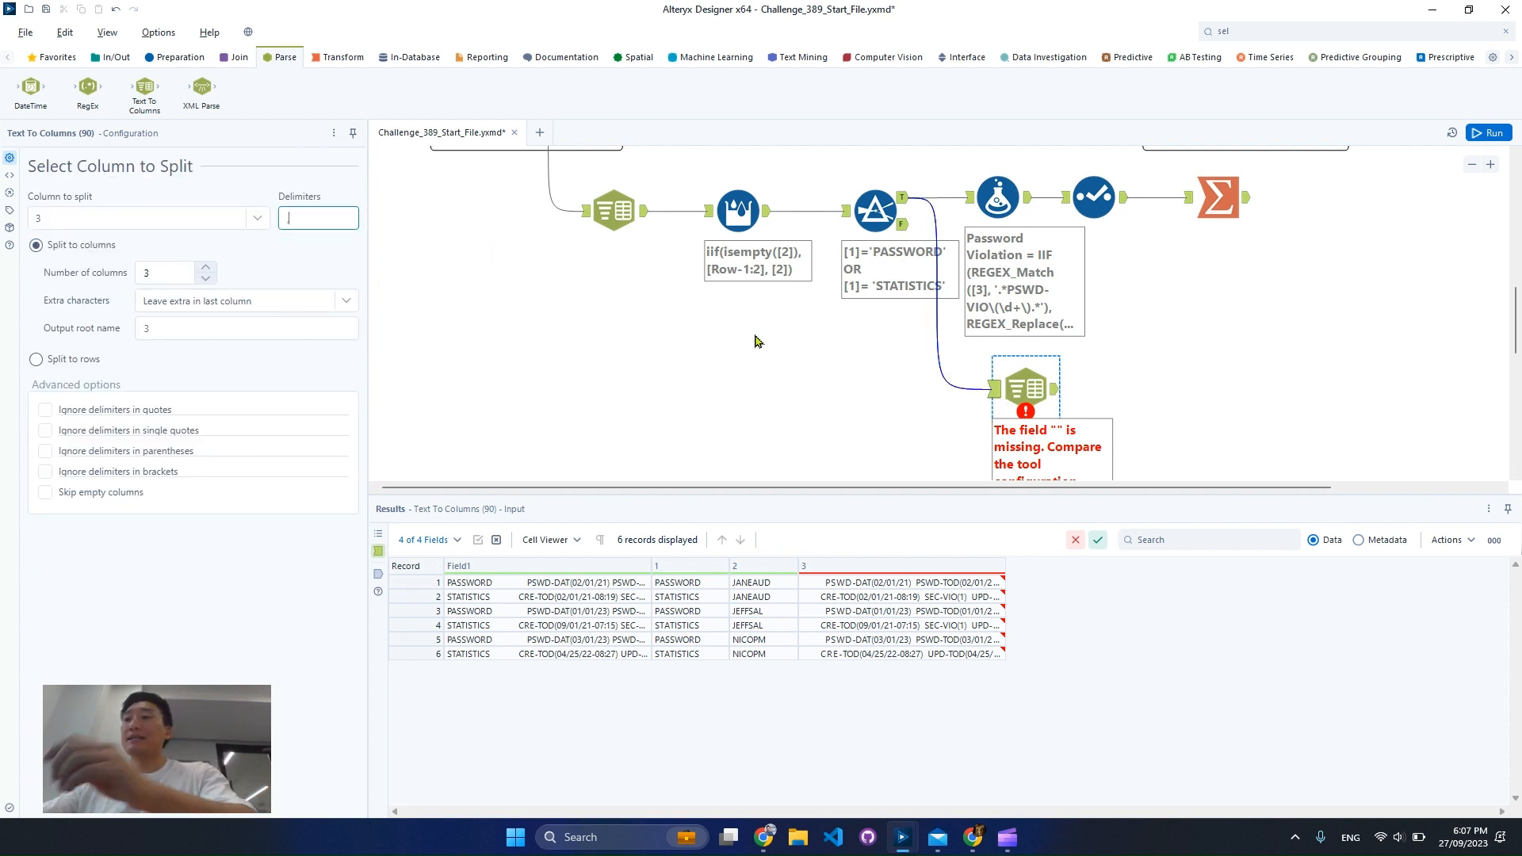
text(s)
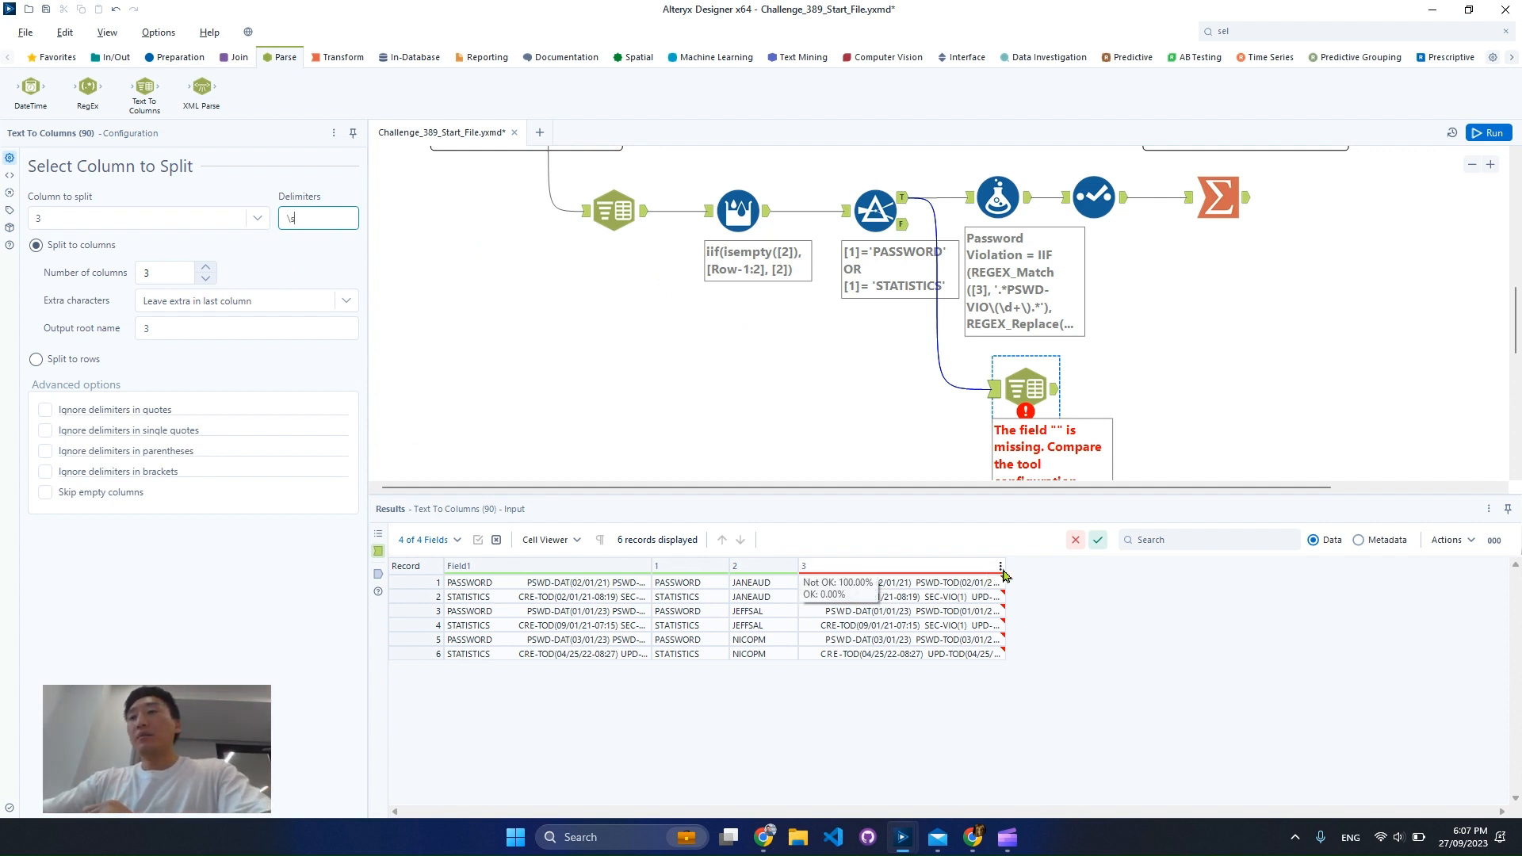
drag(1003, 567, 1369, 567)
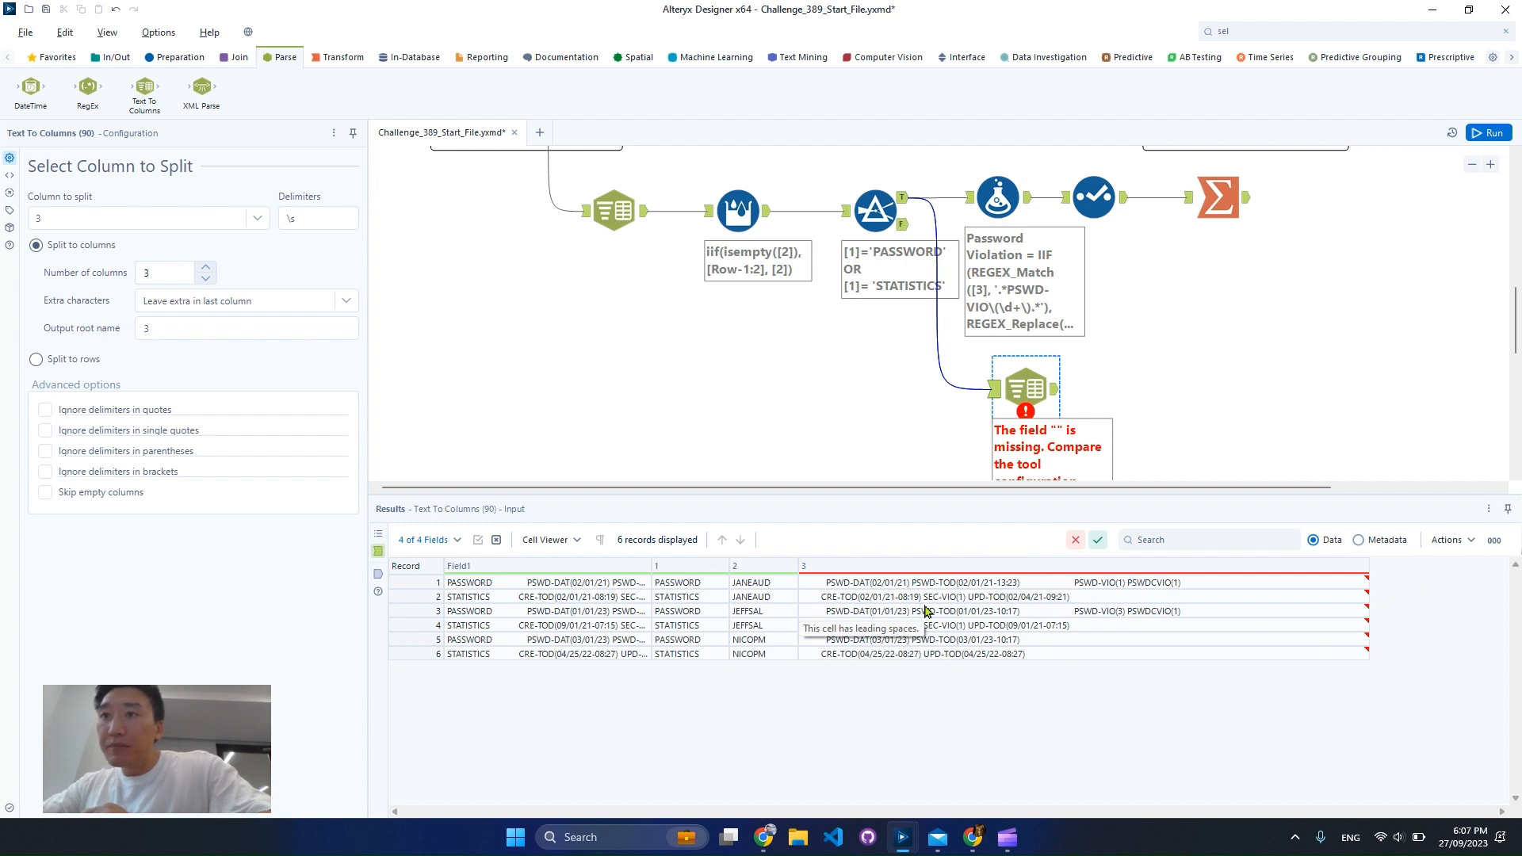
click(64, 370)
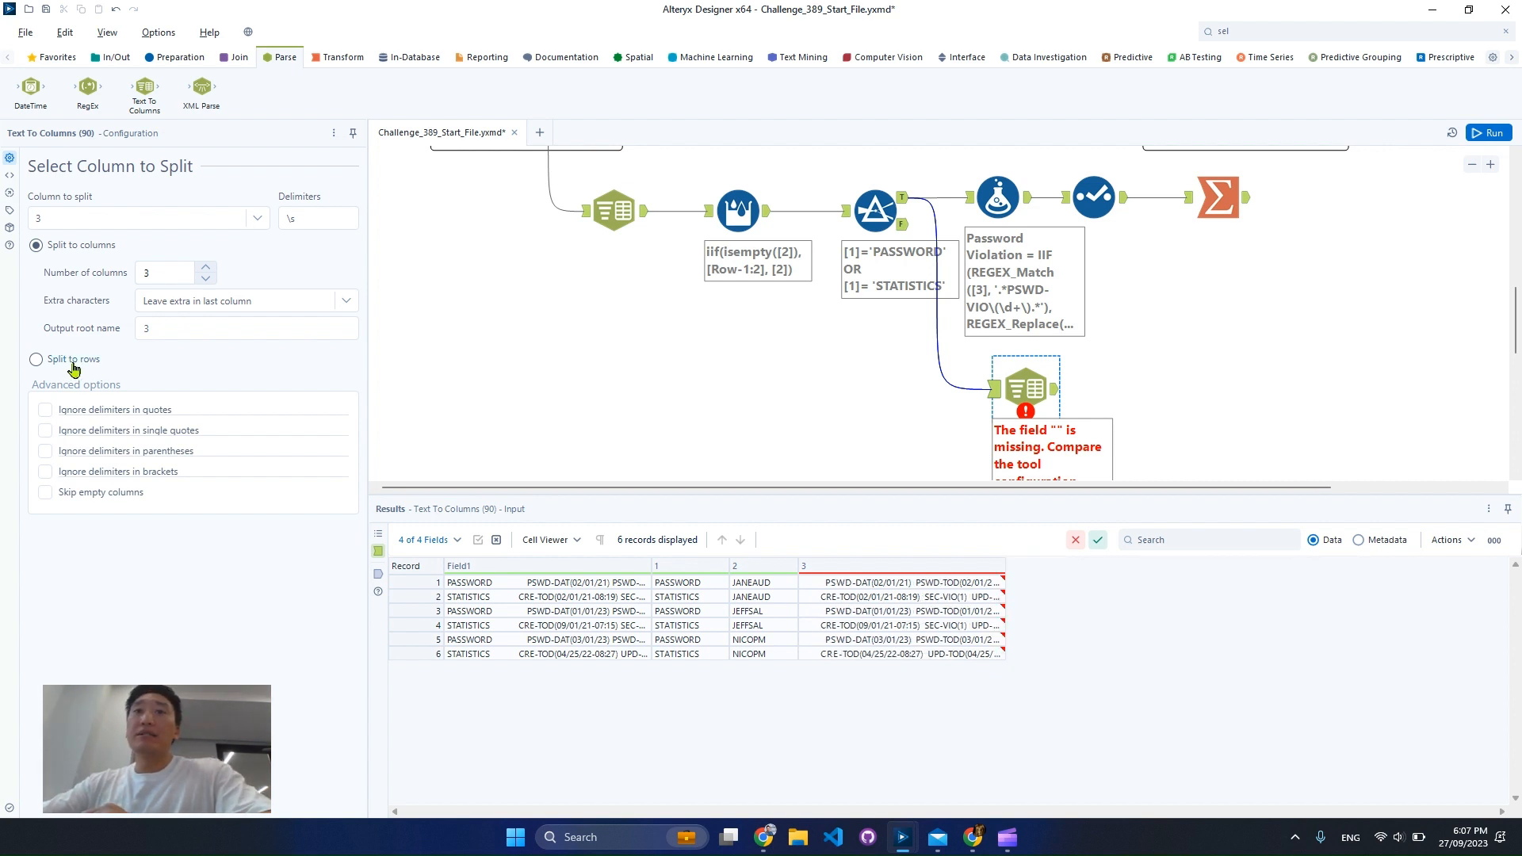
click(74, 364)
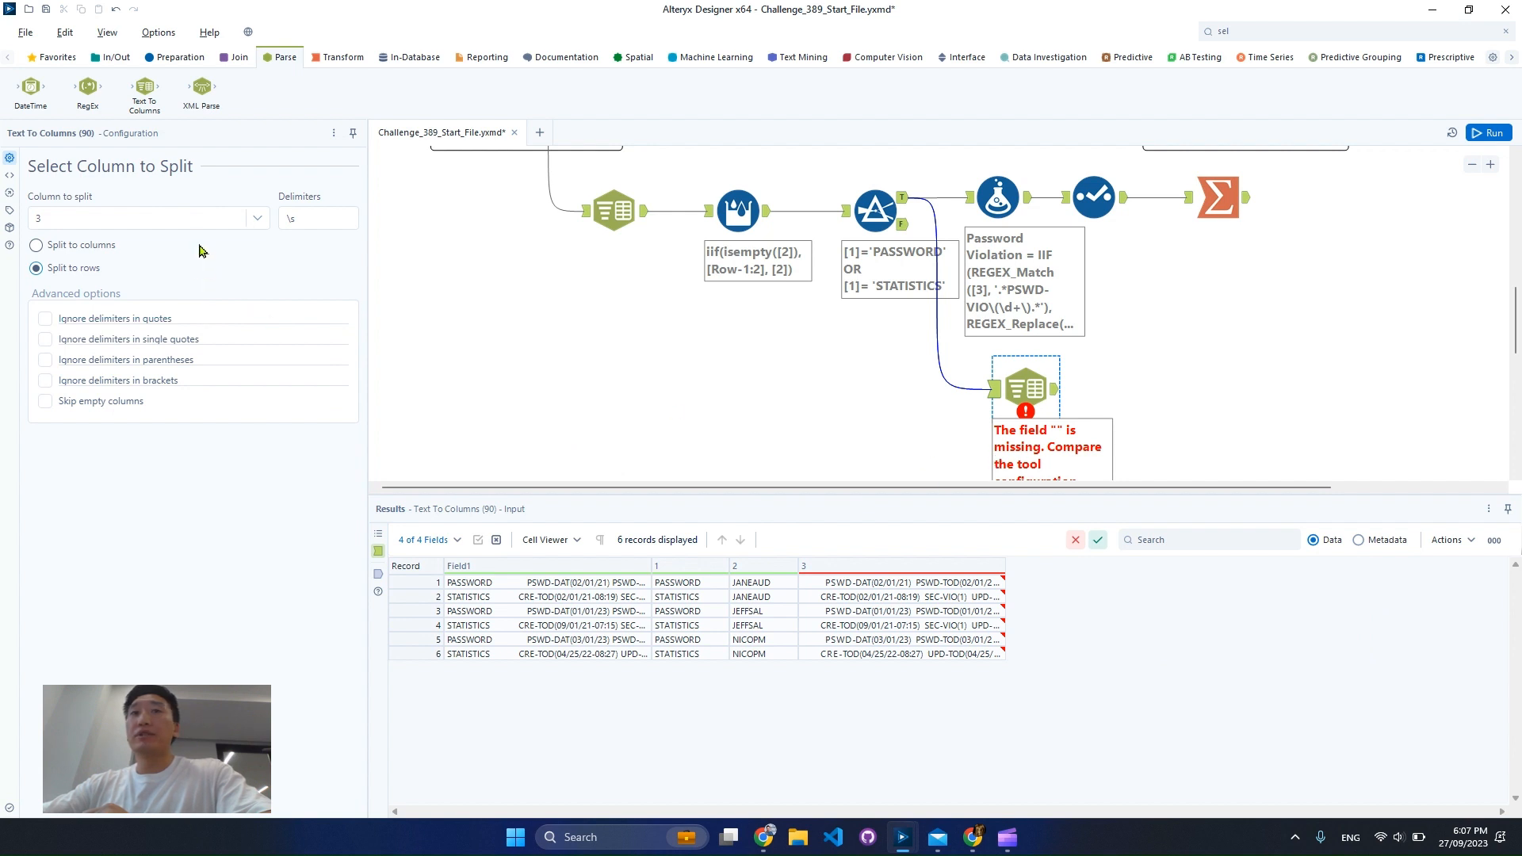
Run the workflow and examine how column 3 is split across rows in the Text To Columns output
click(1489, 132)
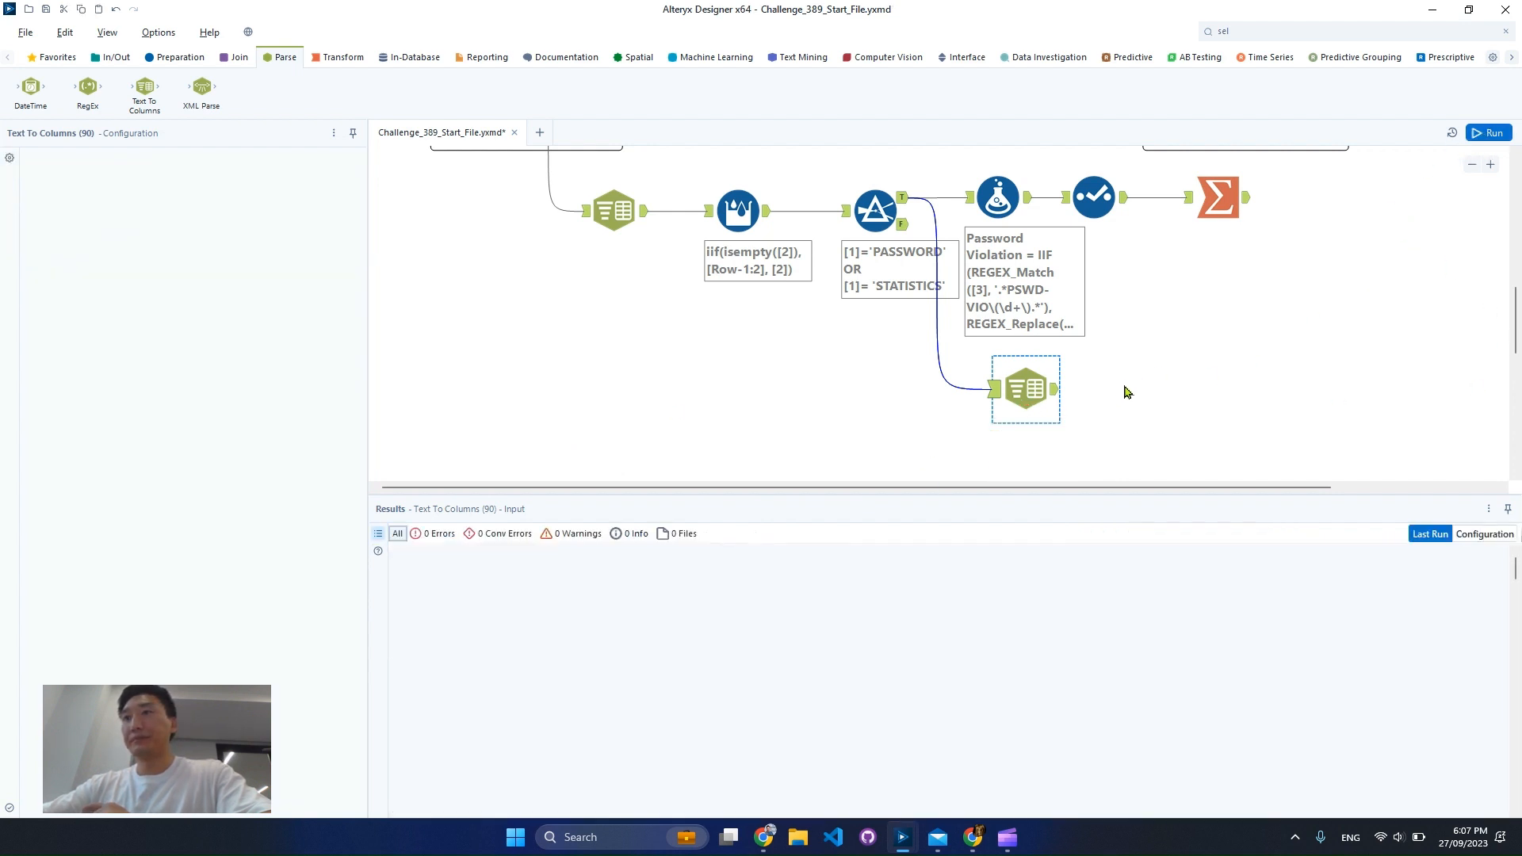
click(1059, 396)
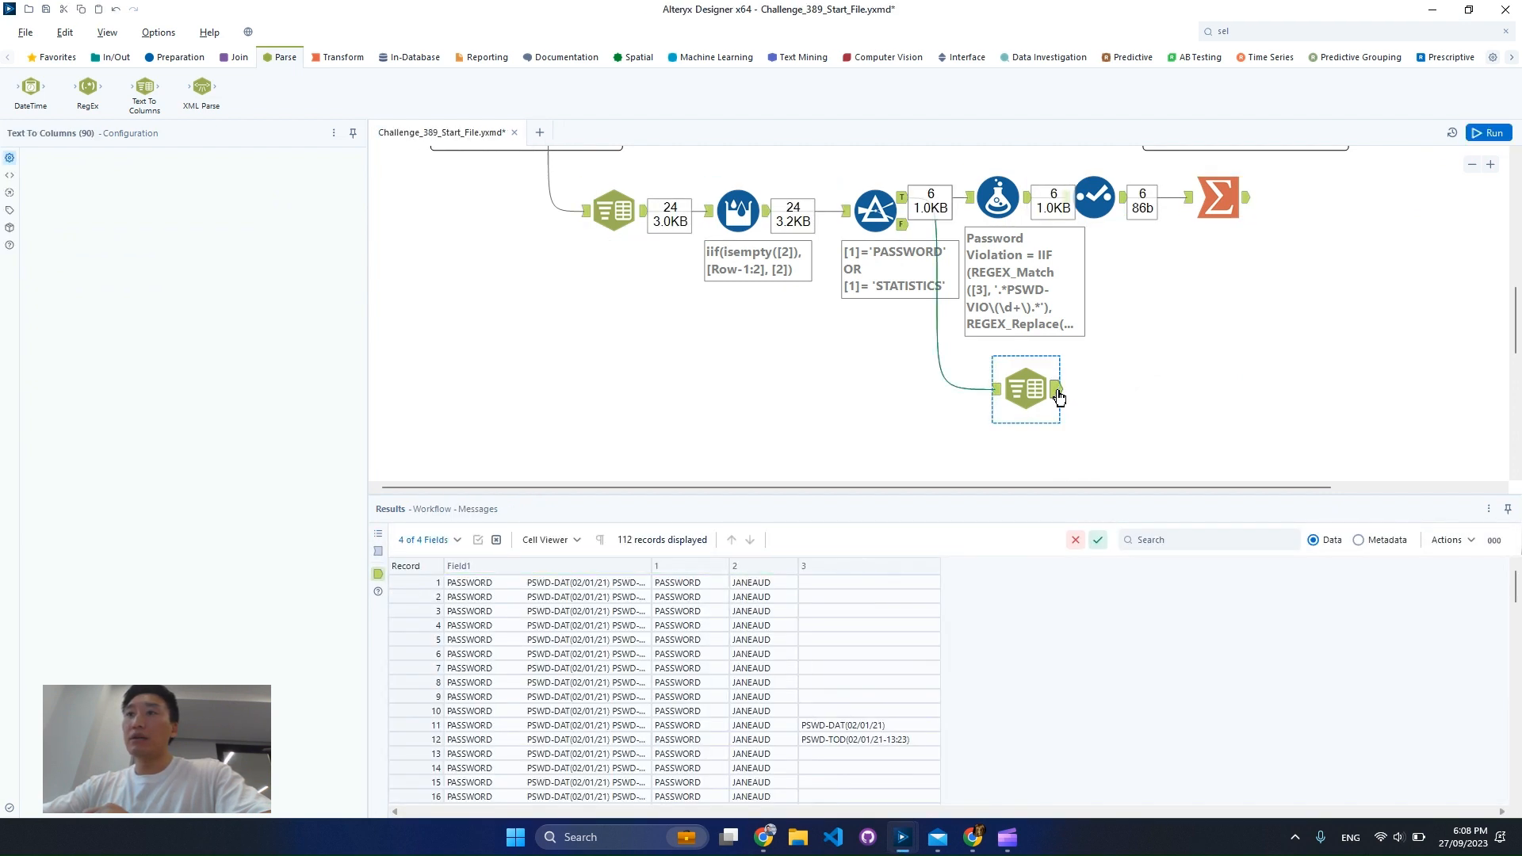
scroll(951, 679, down, 2)
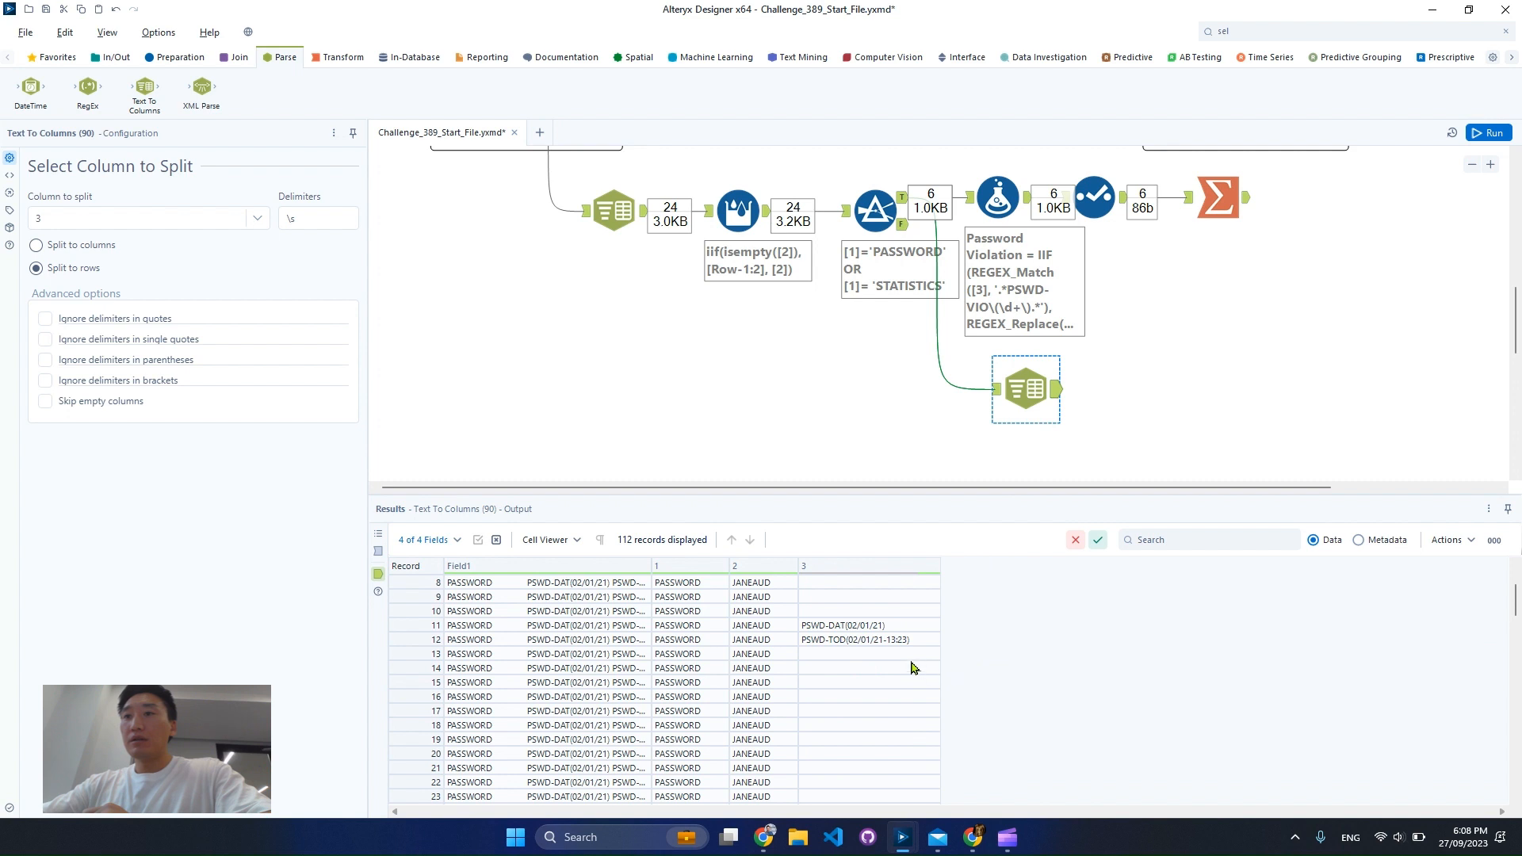
drag(919, 630, 917, 643)
scroll(910, 653, up, 2)
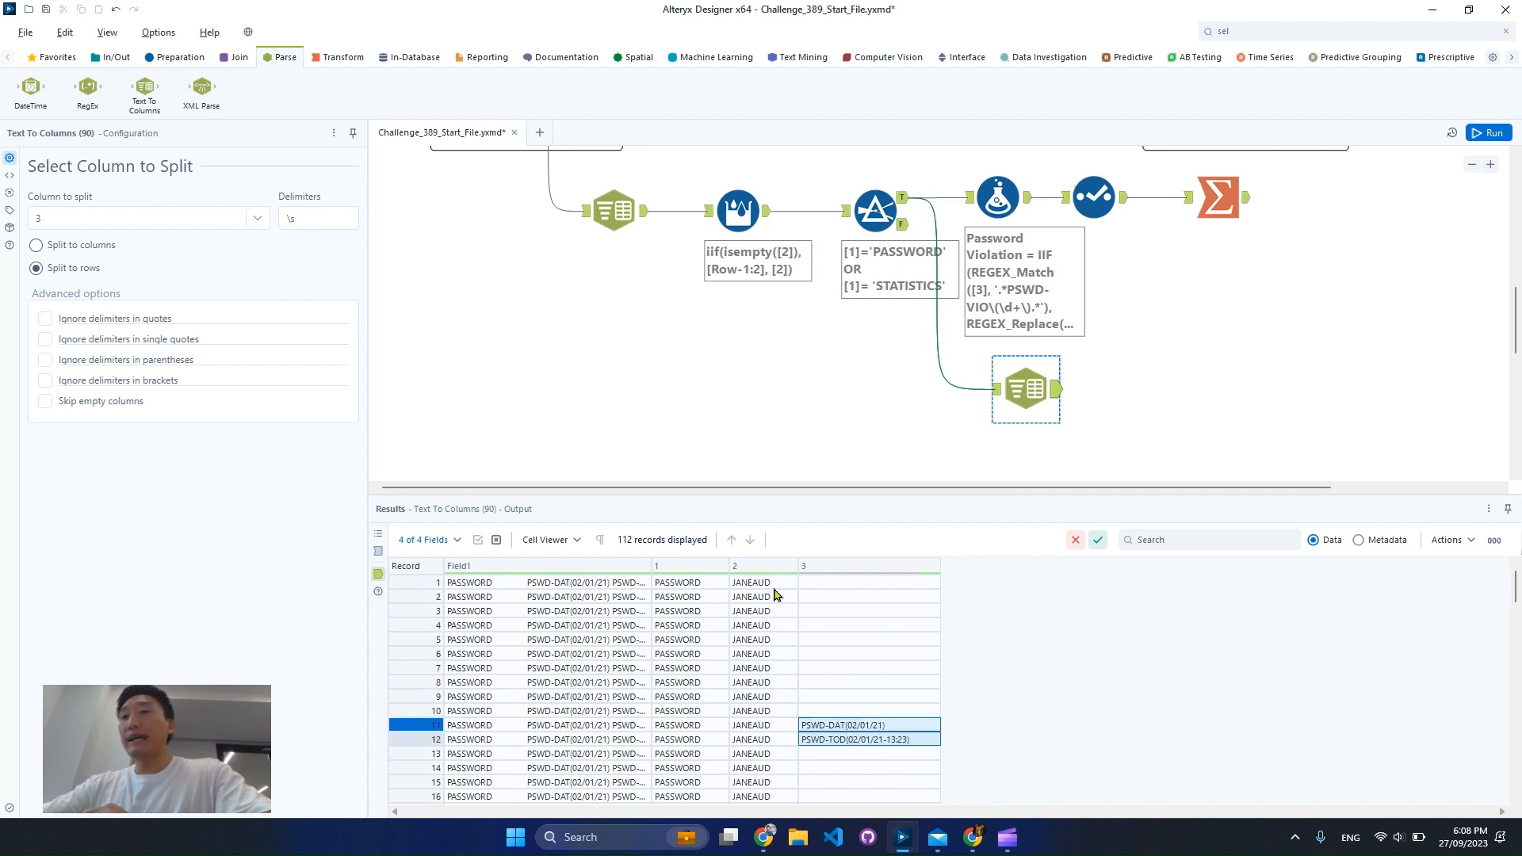
drag(689, 586, 765, 710)
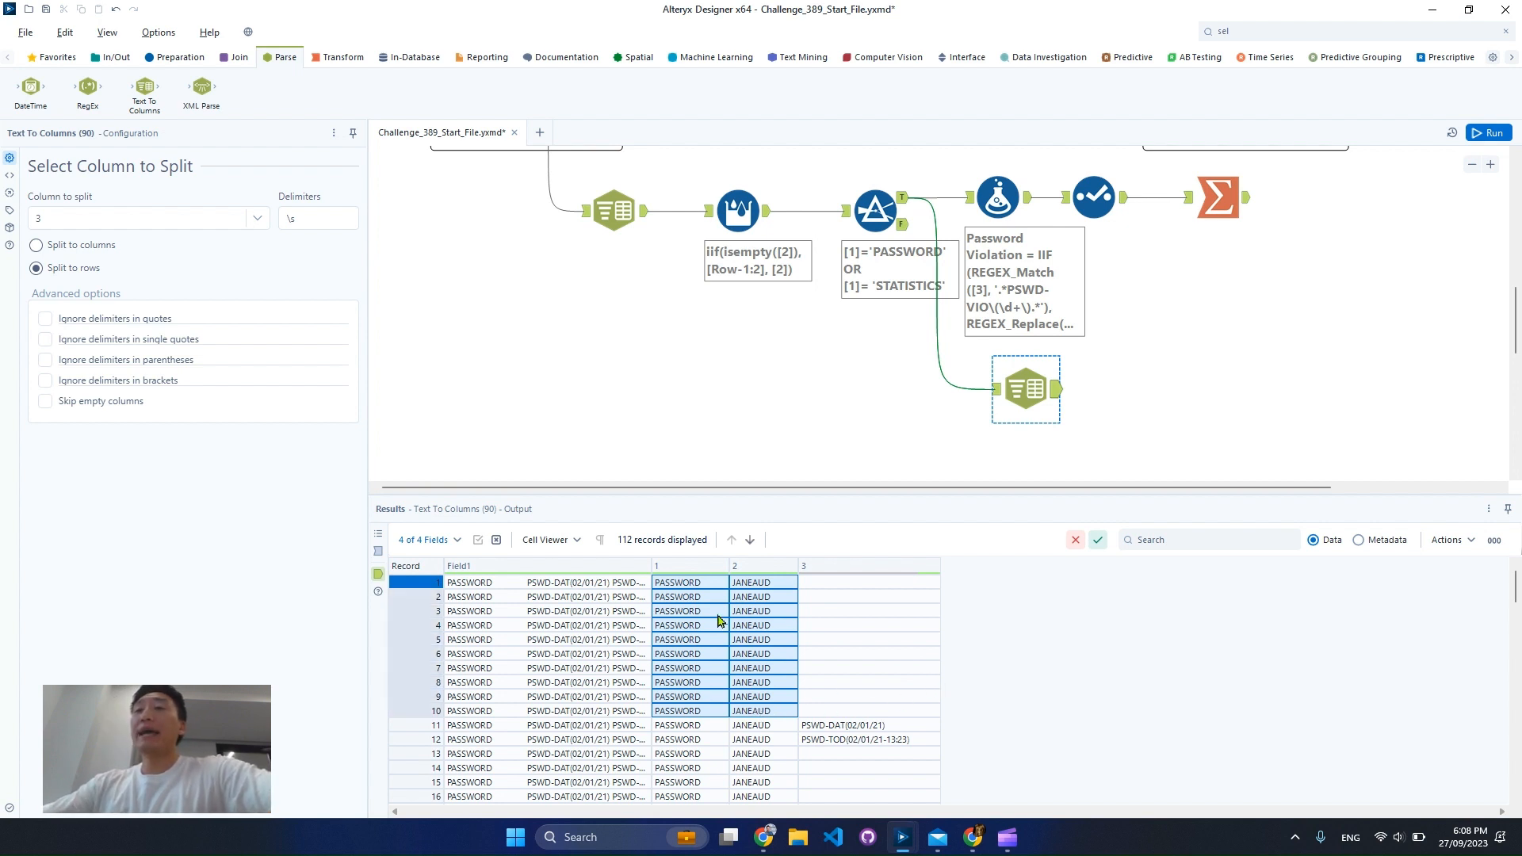
scroll(896, 687, down, 1)
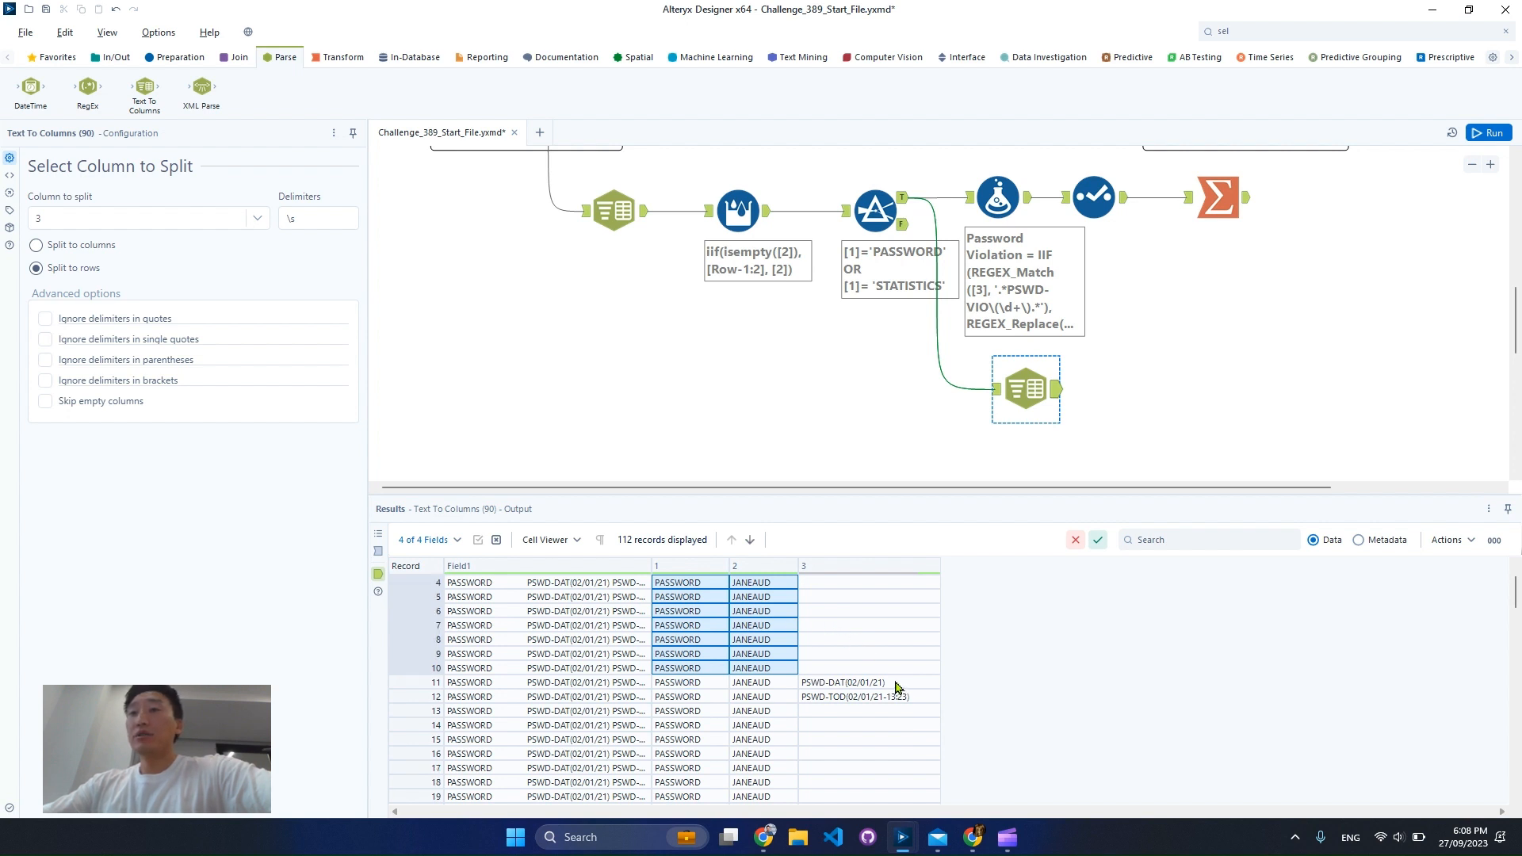
scroll(911, 635, down, 1)
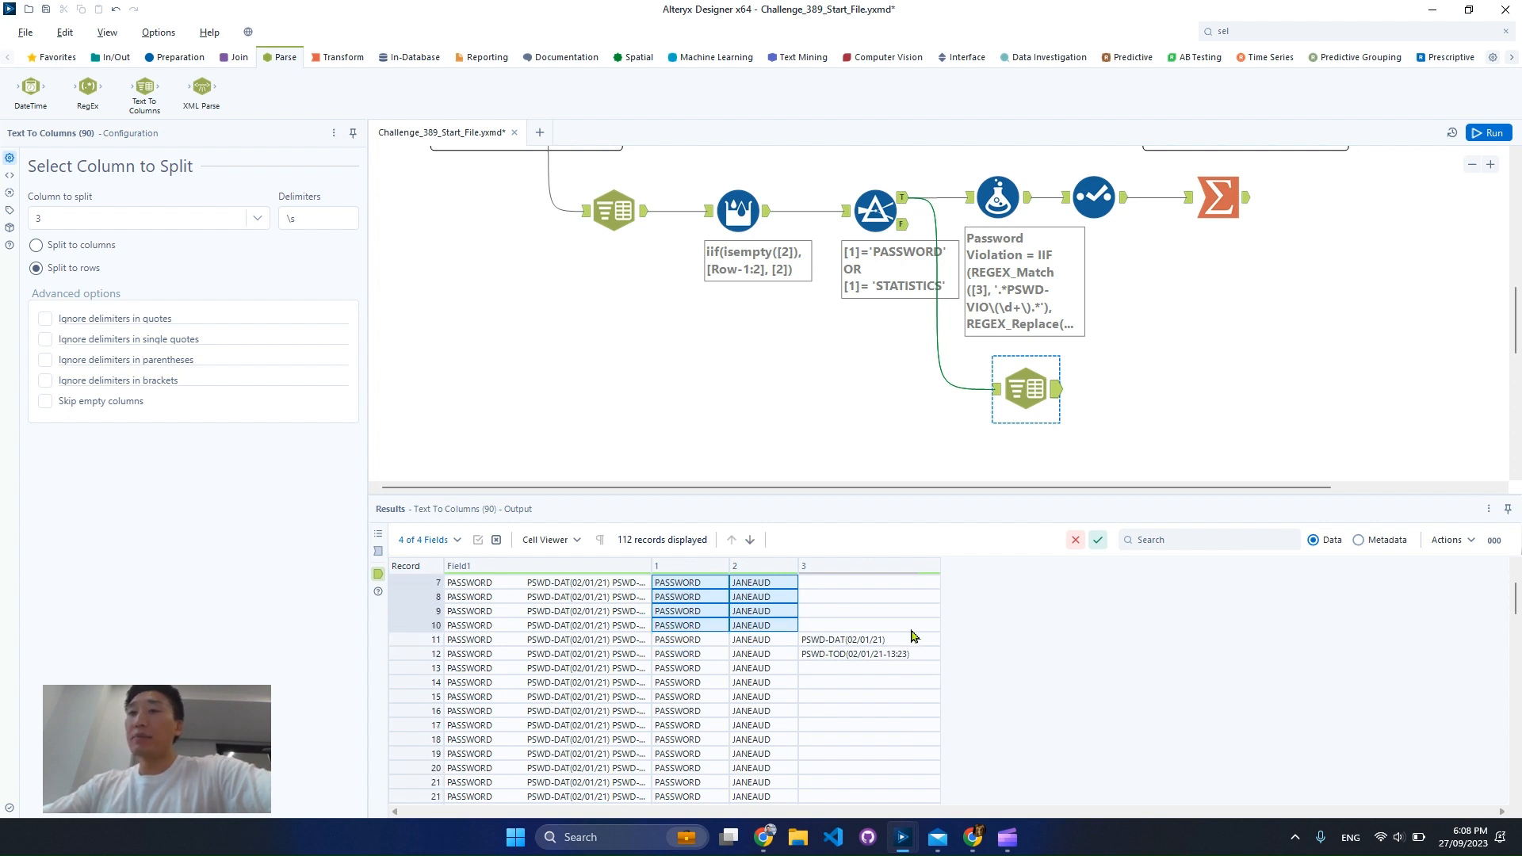
drag(883, 637, 890, 683)
scroll(928, 663, down, 7)
scroll(886, 675, down, 3)
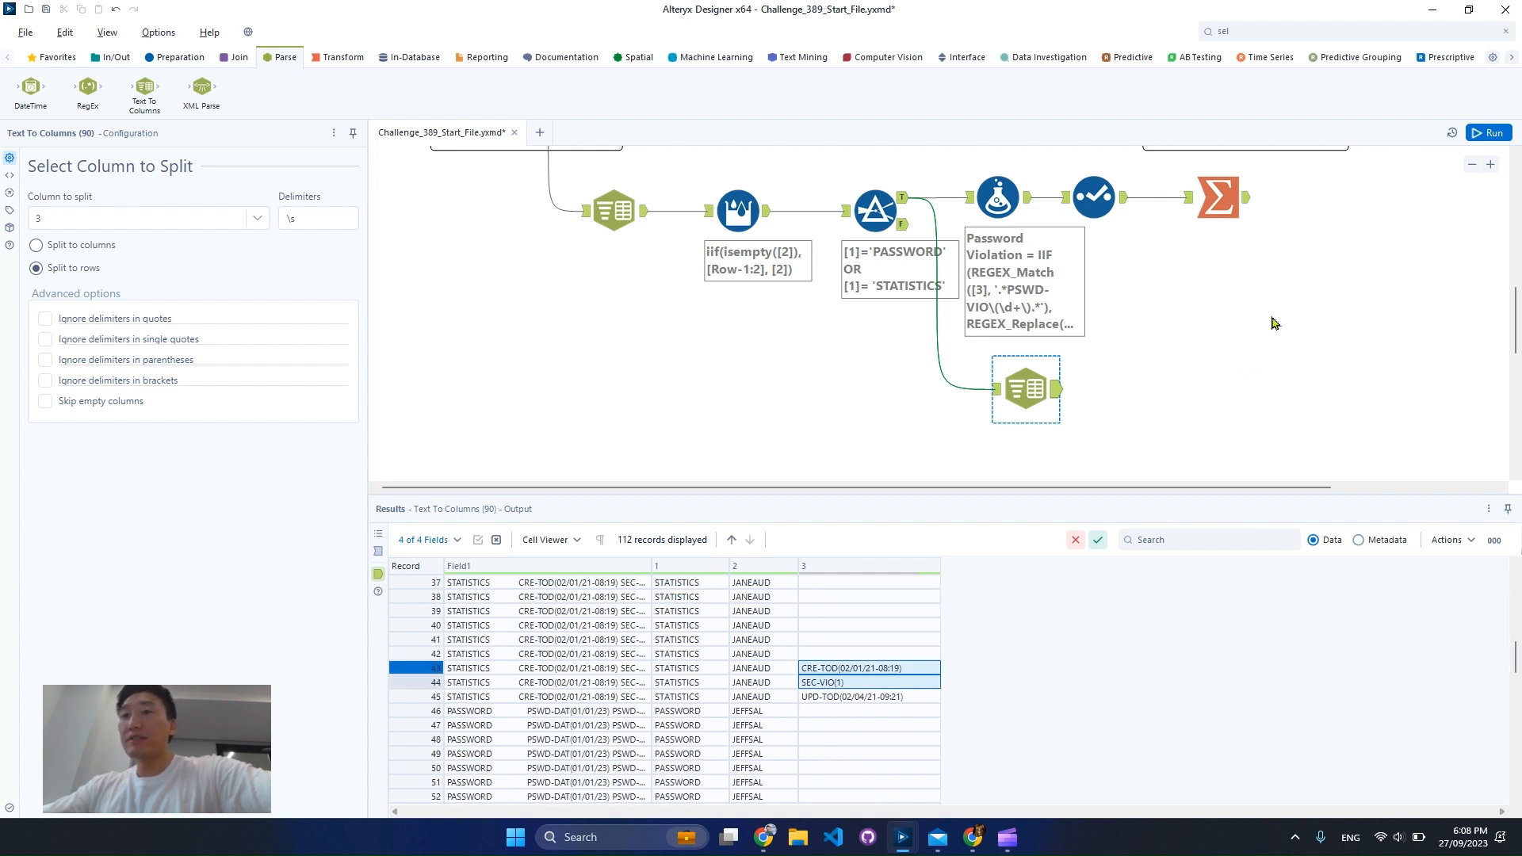
Find the Filter tool and connect it after the new Text To Columns tool
click(1297, 32)
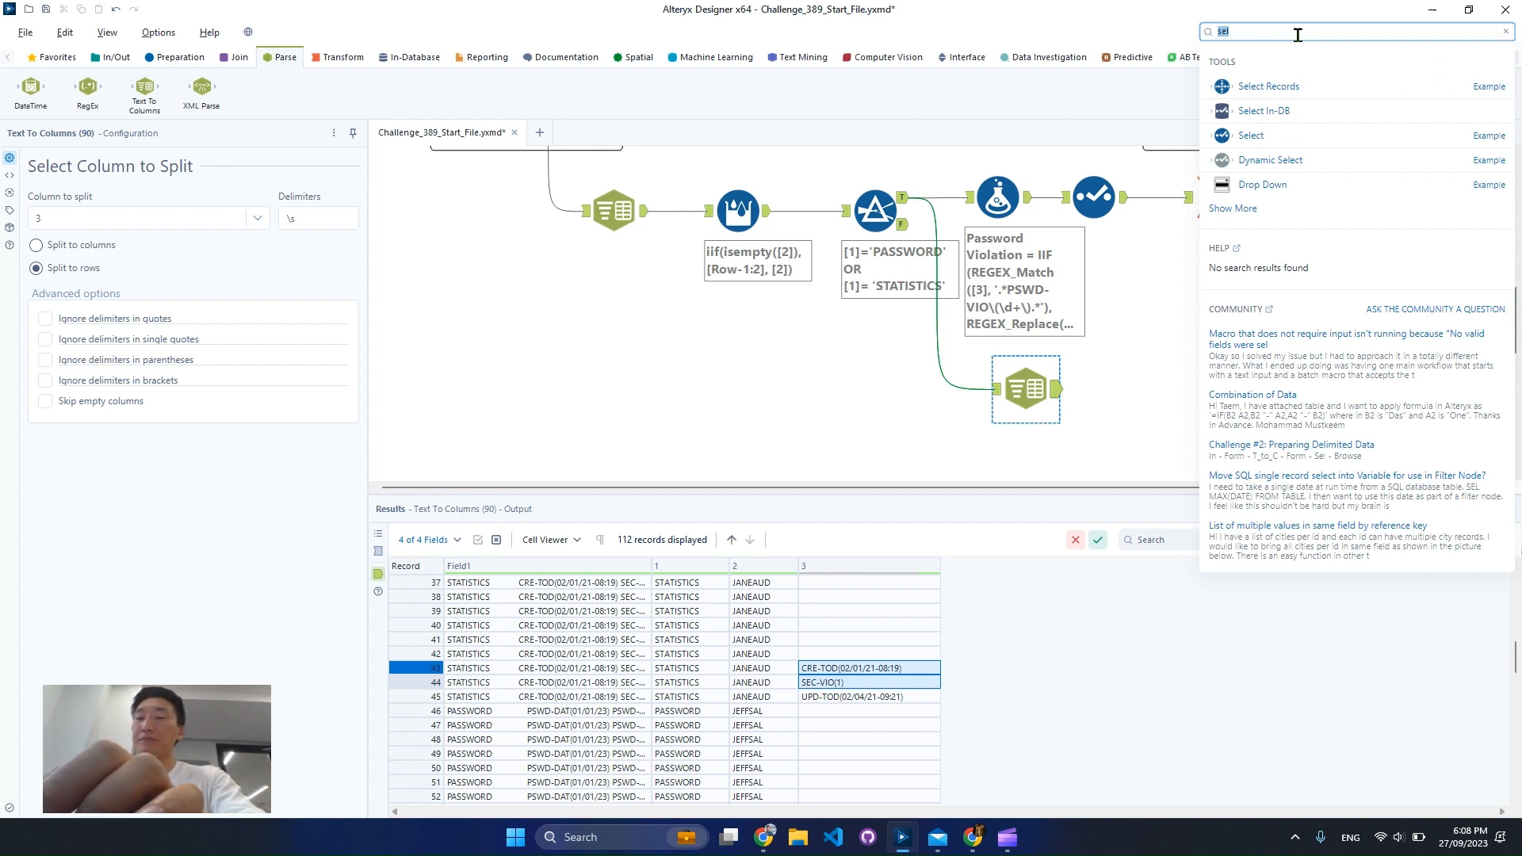
text(filte)
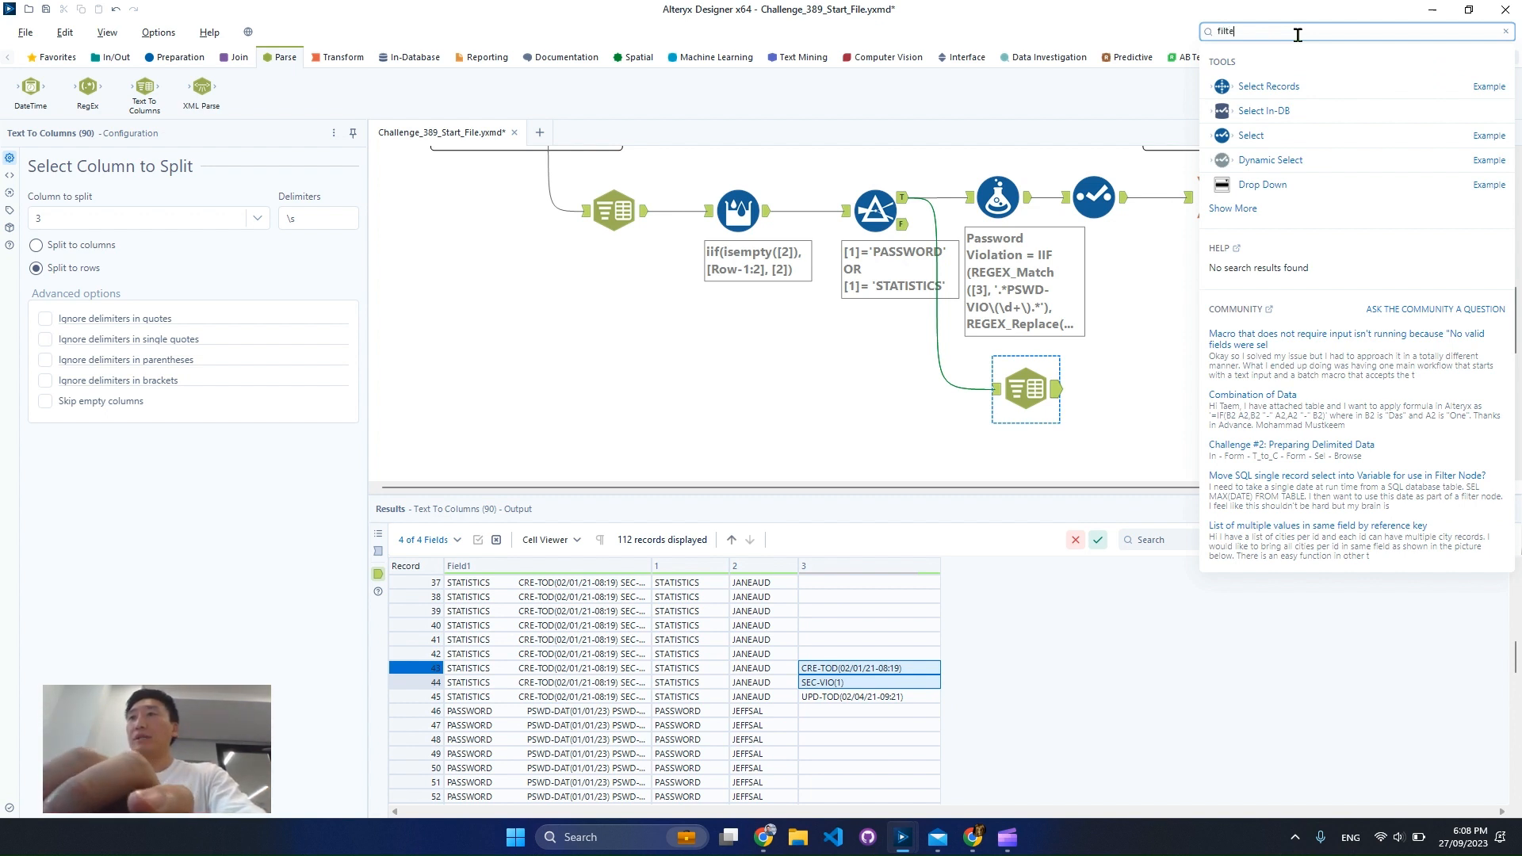
text(r)
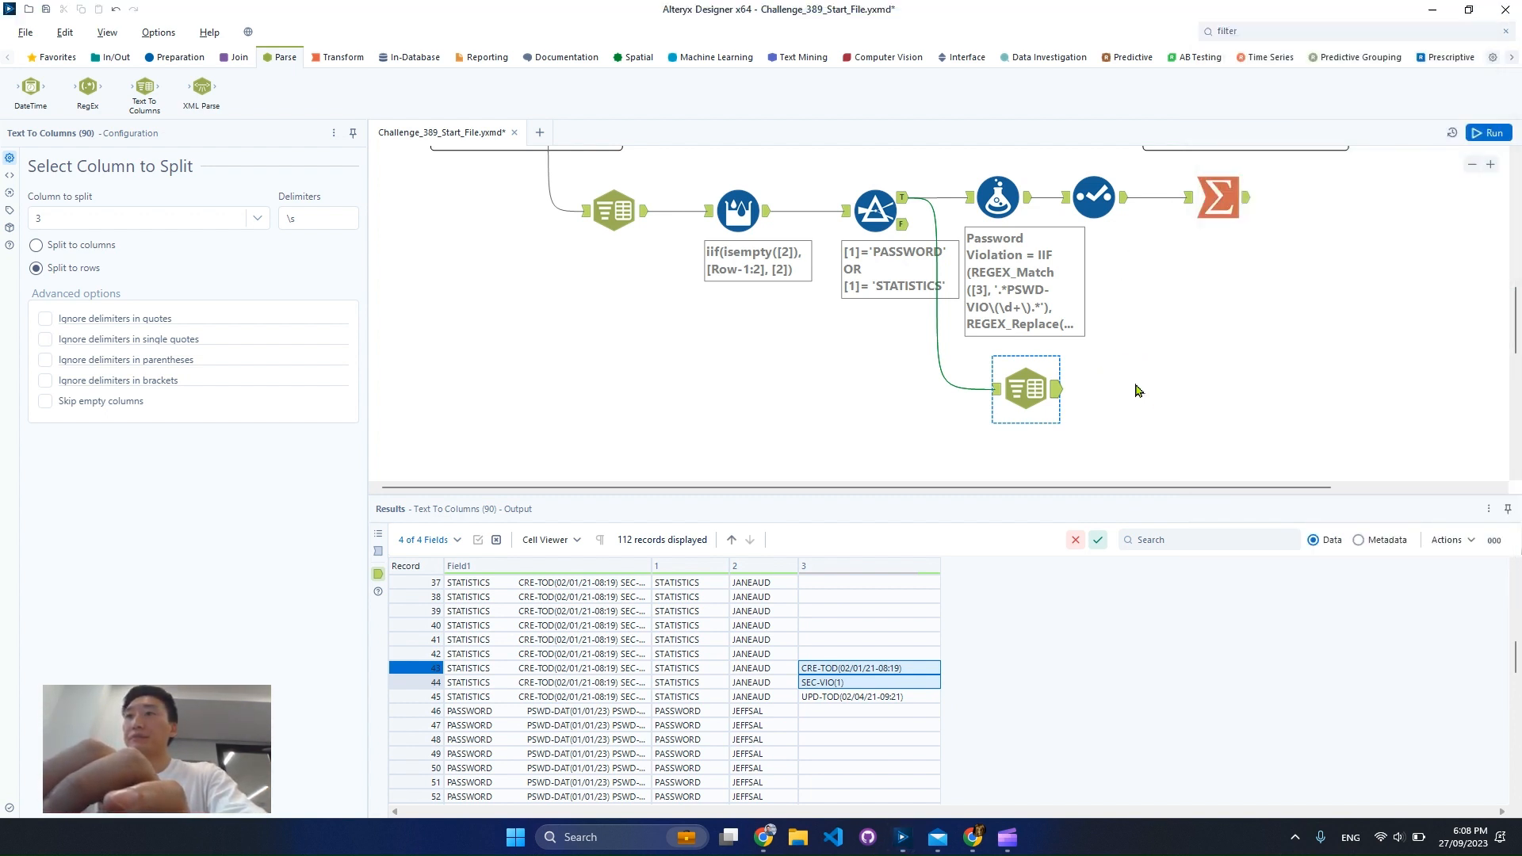
drag(1135, 385, 1135, 388)
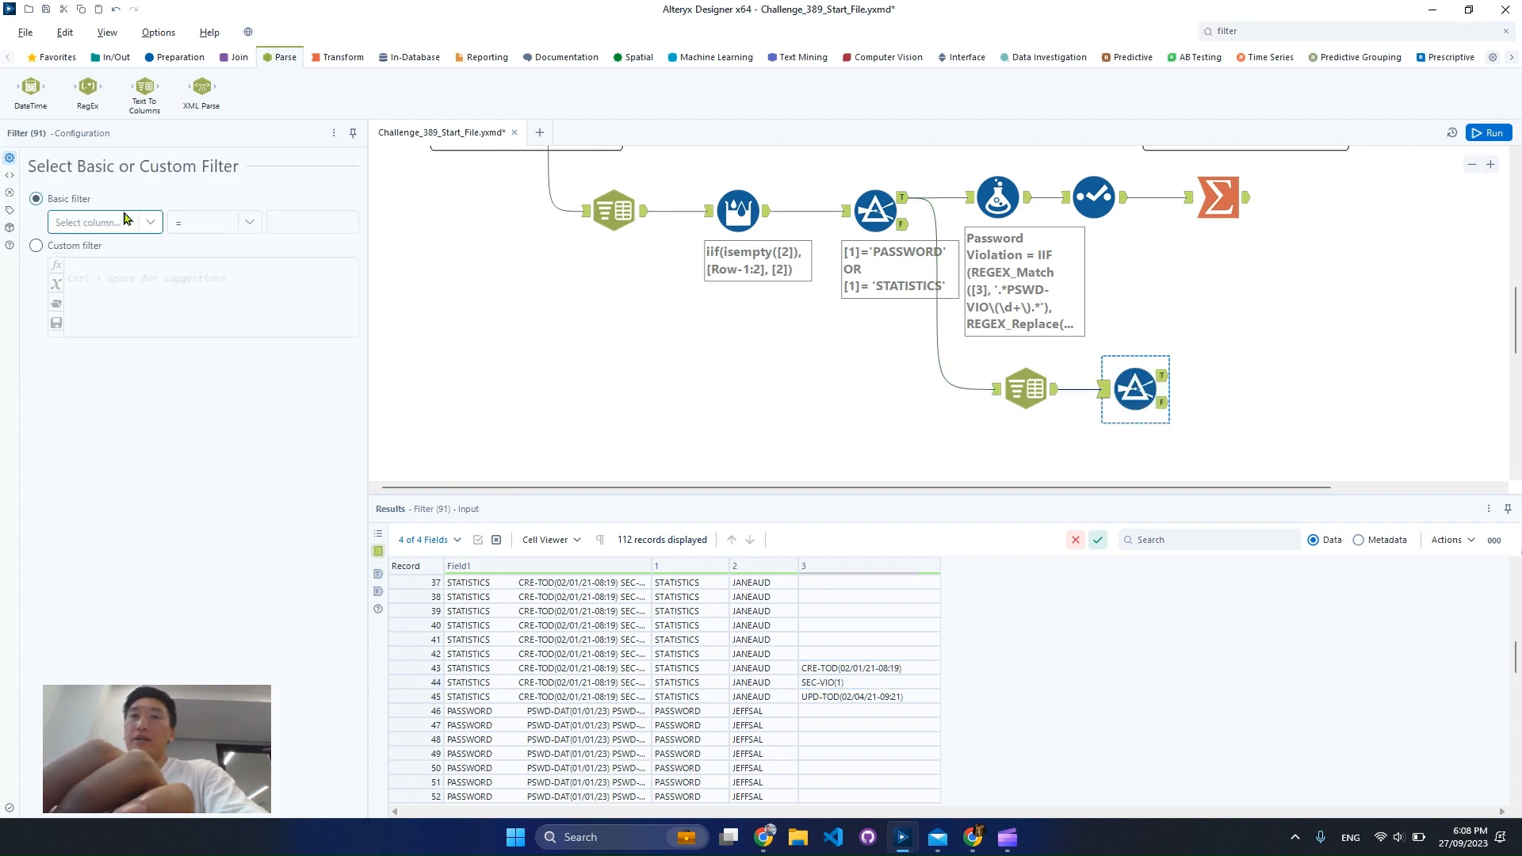
Set the new Filter tool to a custom filter with the expression StartsWith([3], 'PSWD-VIO')
click(89, 252)
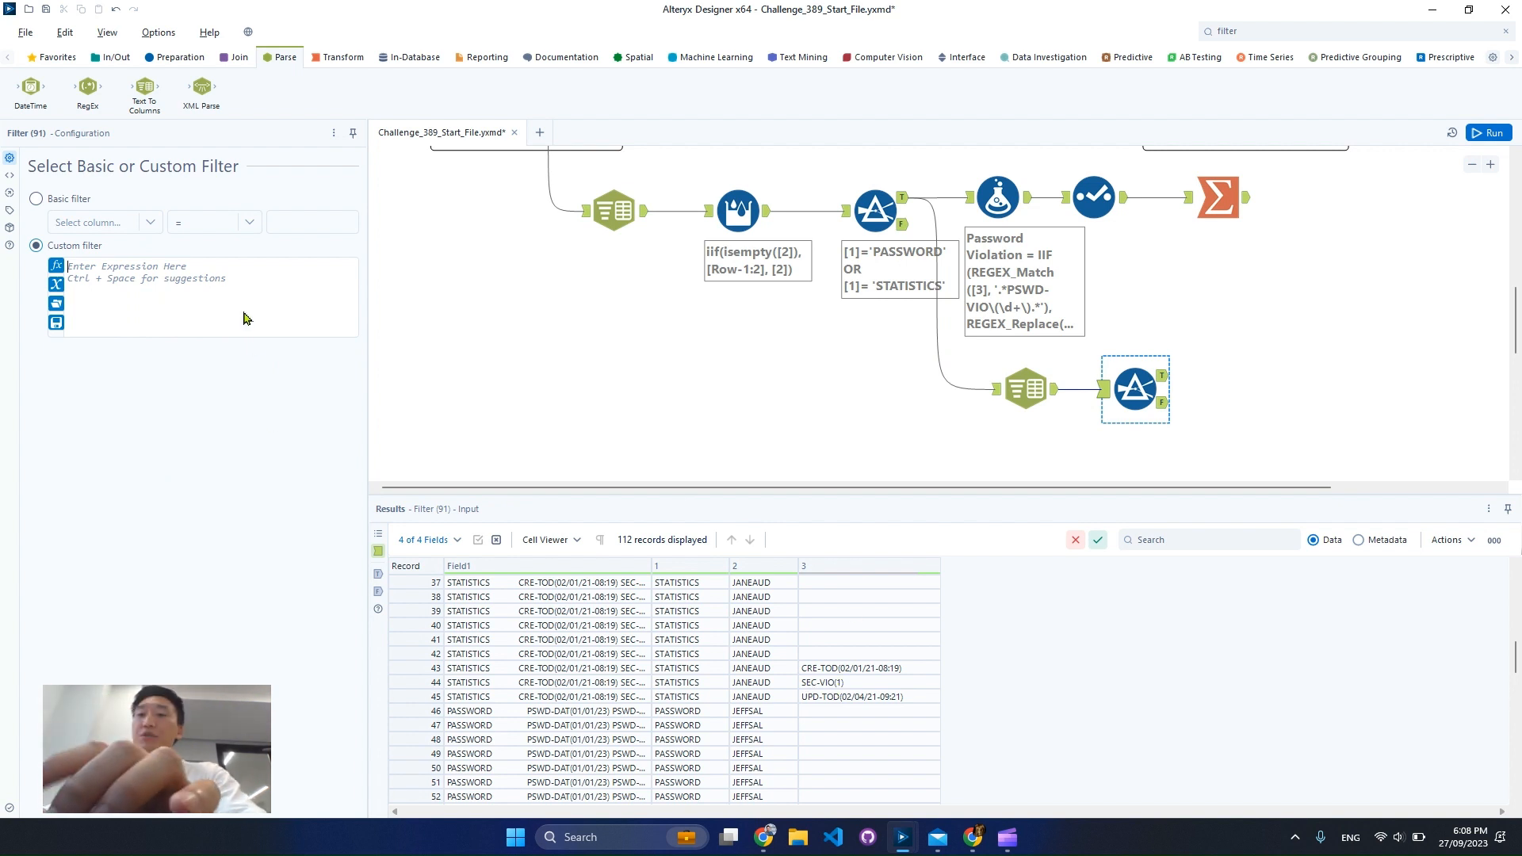
text(star)
key(Up)
key(Up)
key(Up)
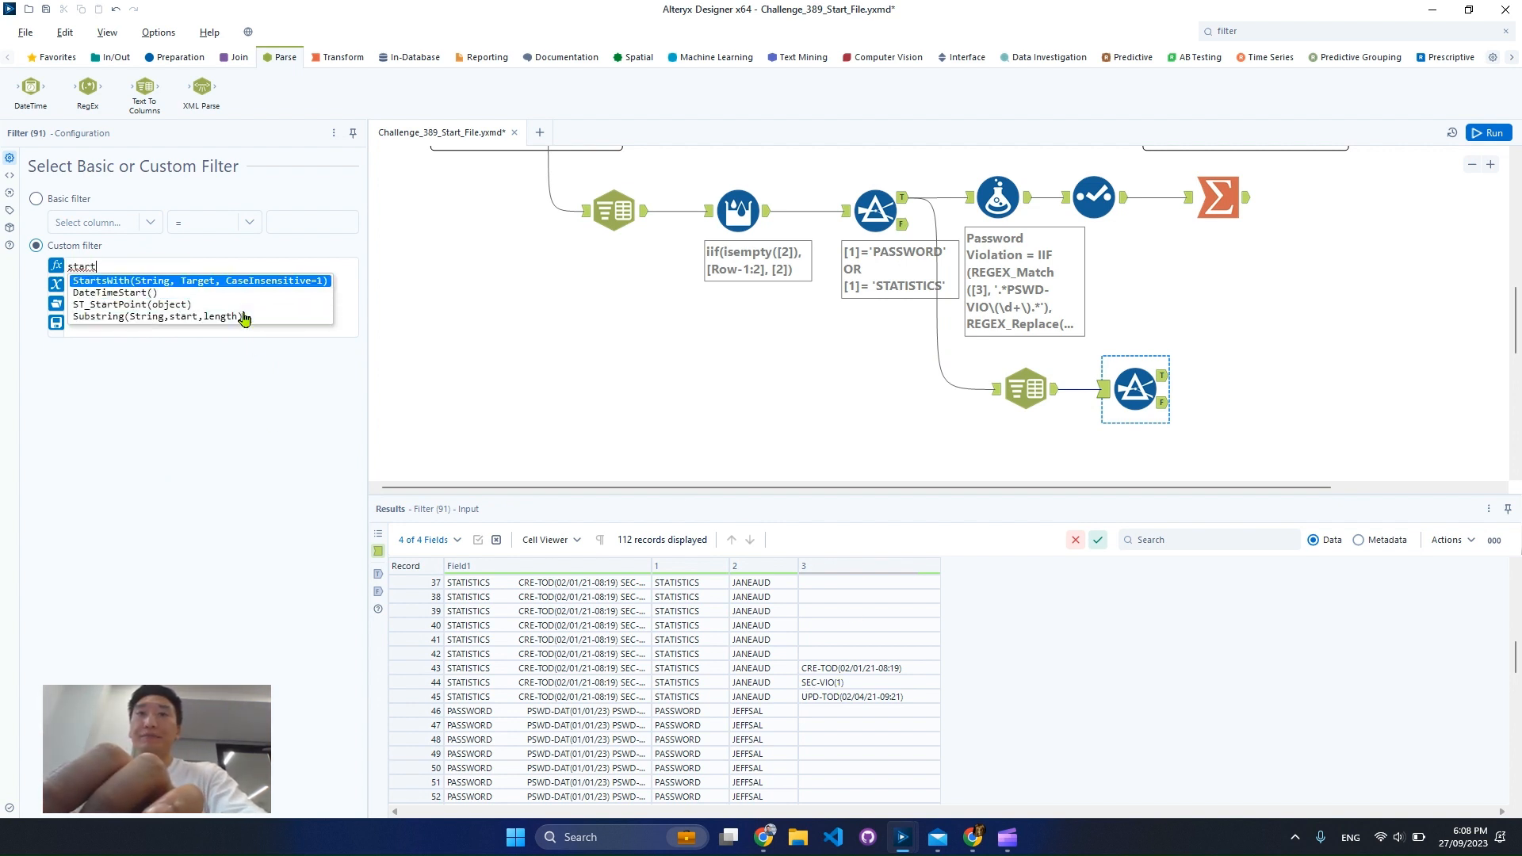
key(Return)
text([3], Target))
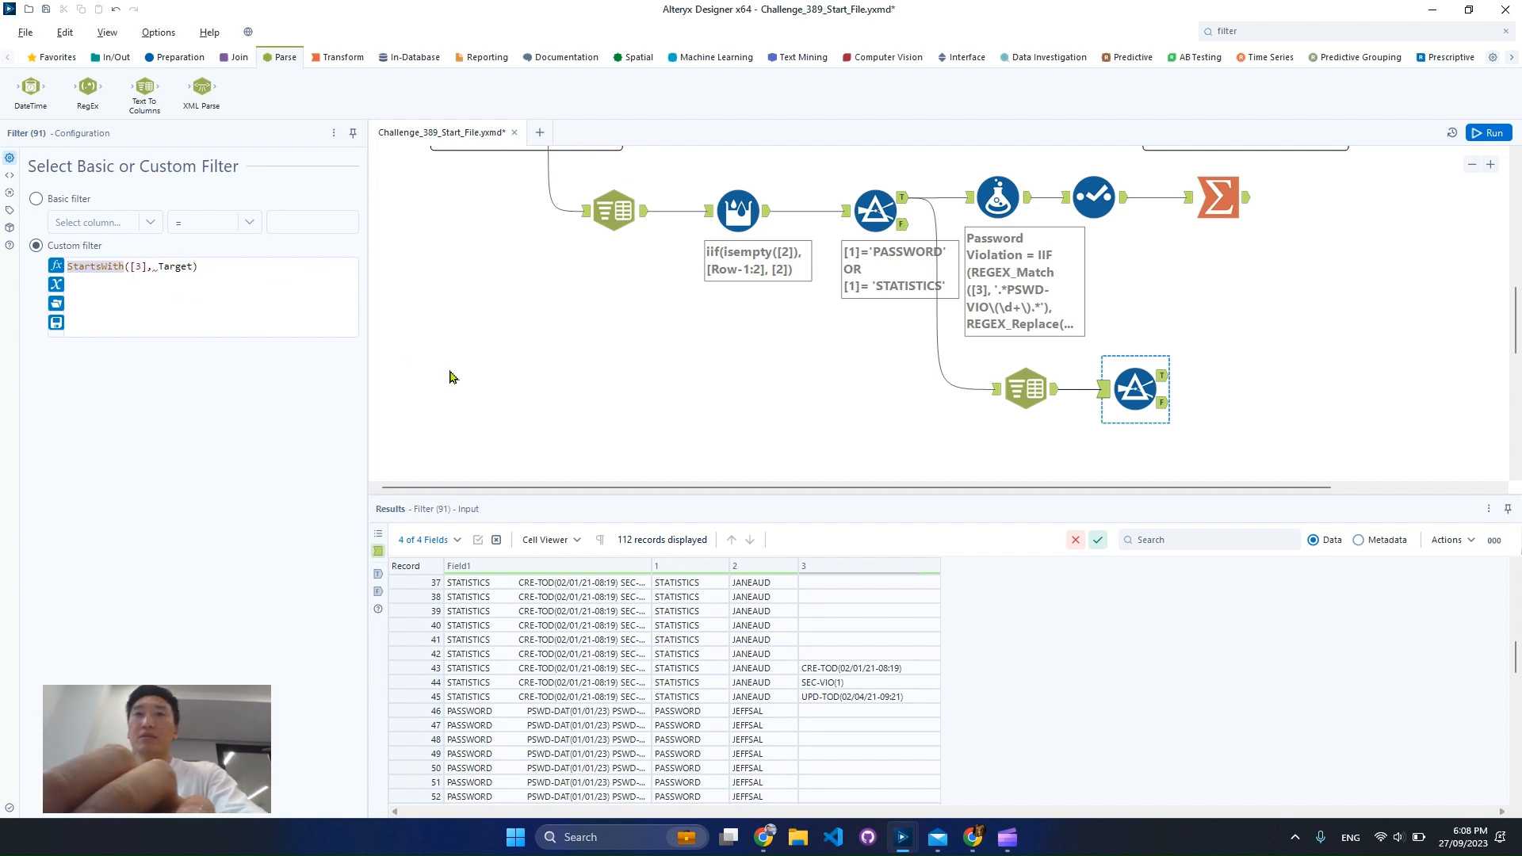
double_click(190, 268)
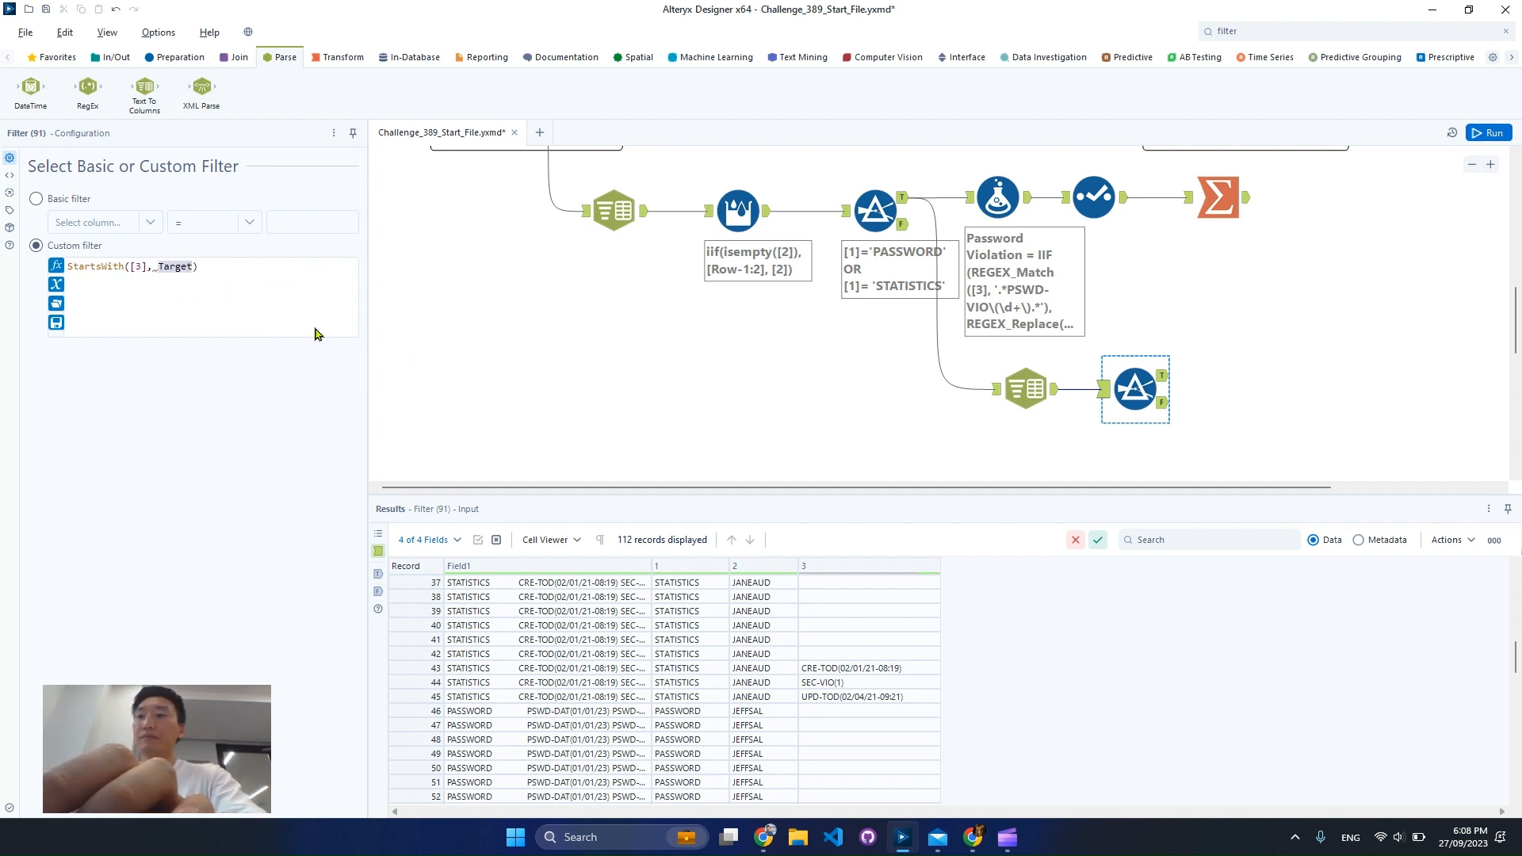
text('PSW)
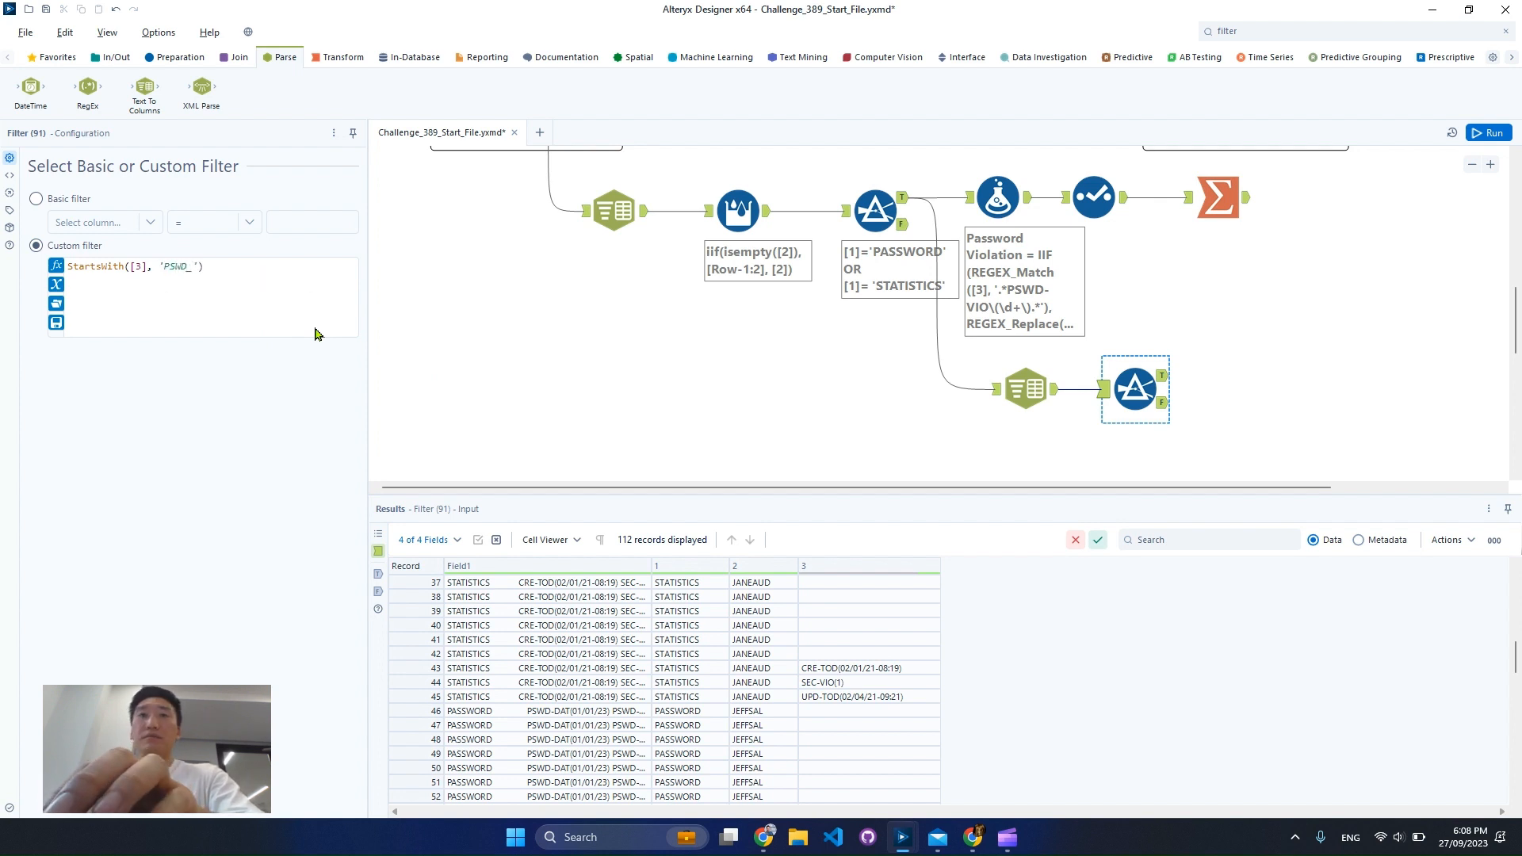
text(D-VIO)
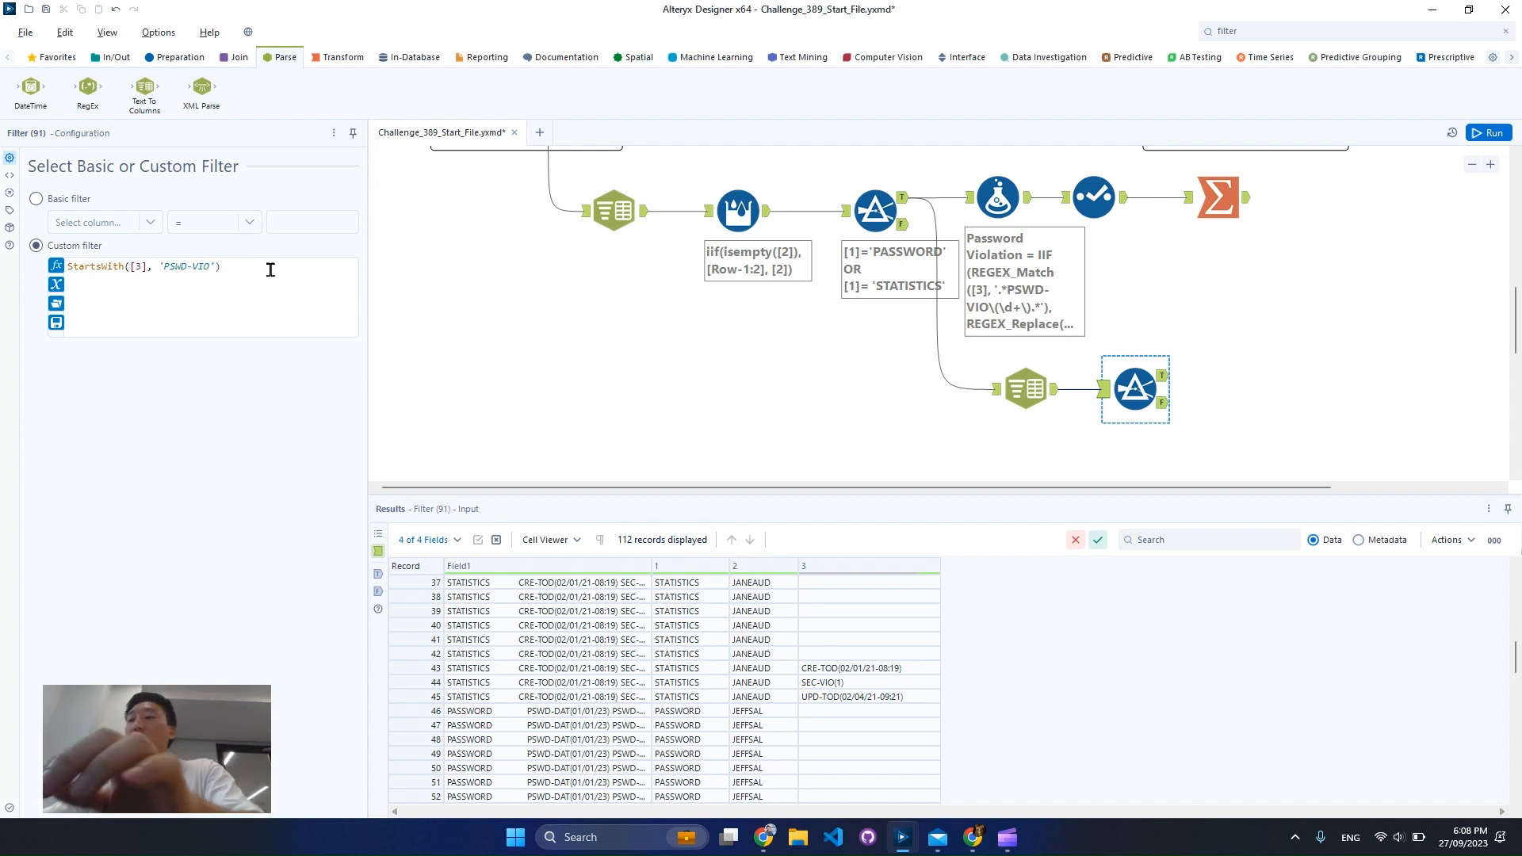
Extend the custom filter with an OR condition, StartsWith([3], 'SEC-VIO'), on separate lines below the first condition
key(Return)
text(OR)
key(Return)
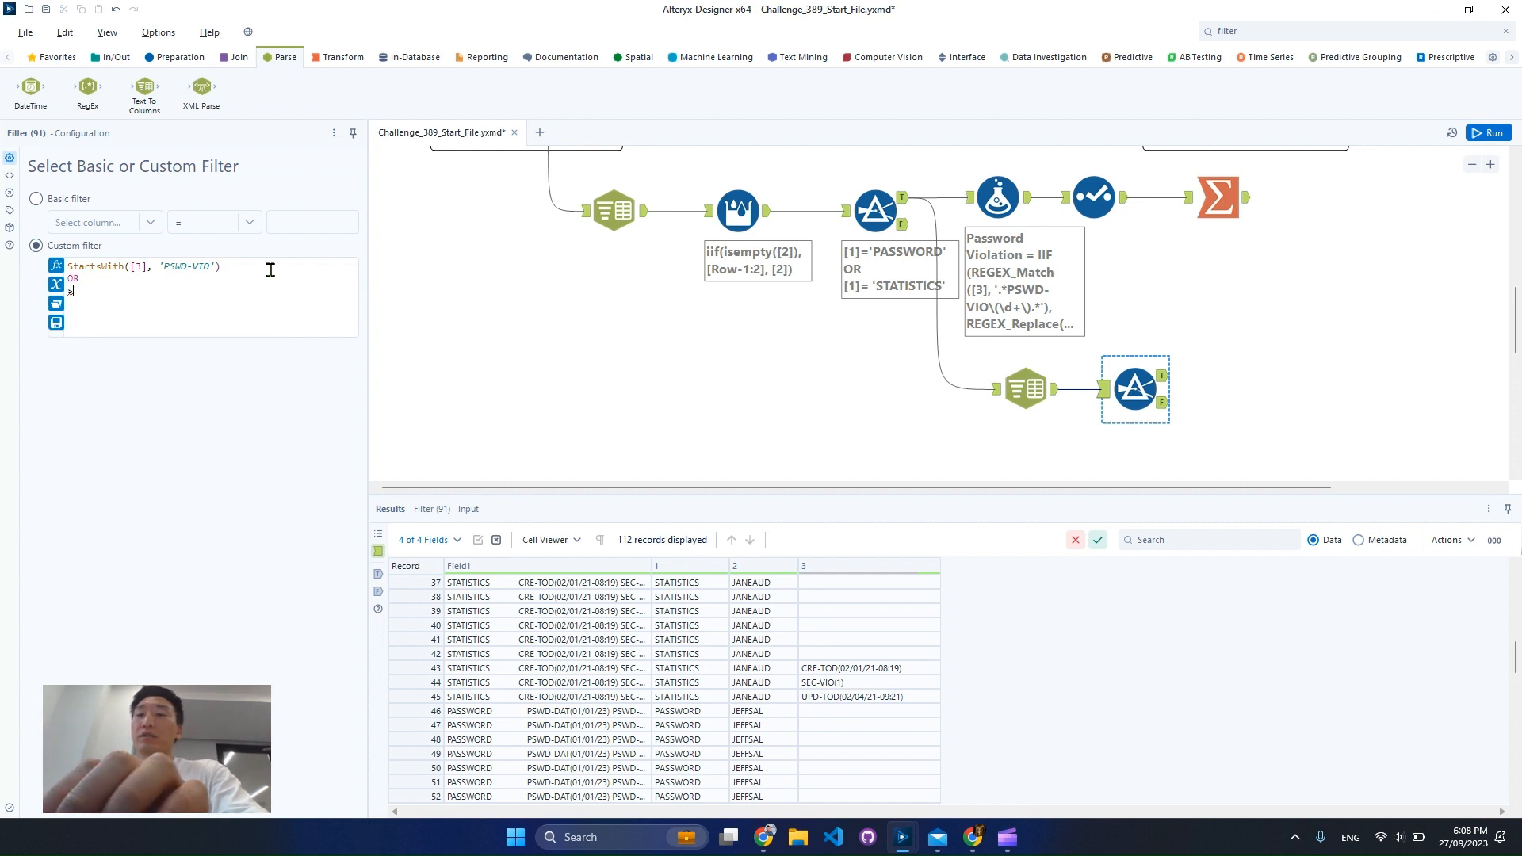
key(BackSpace)
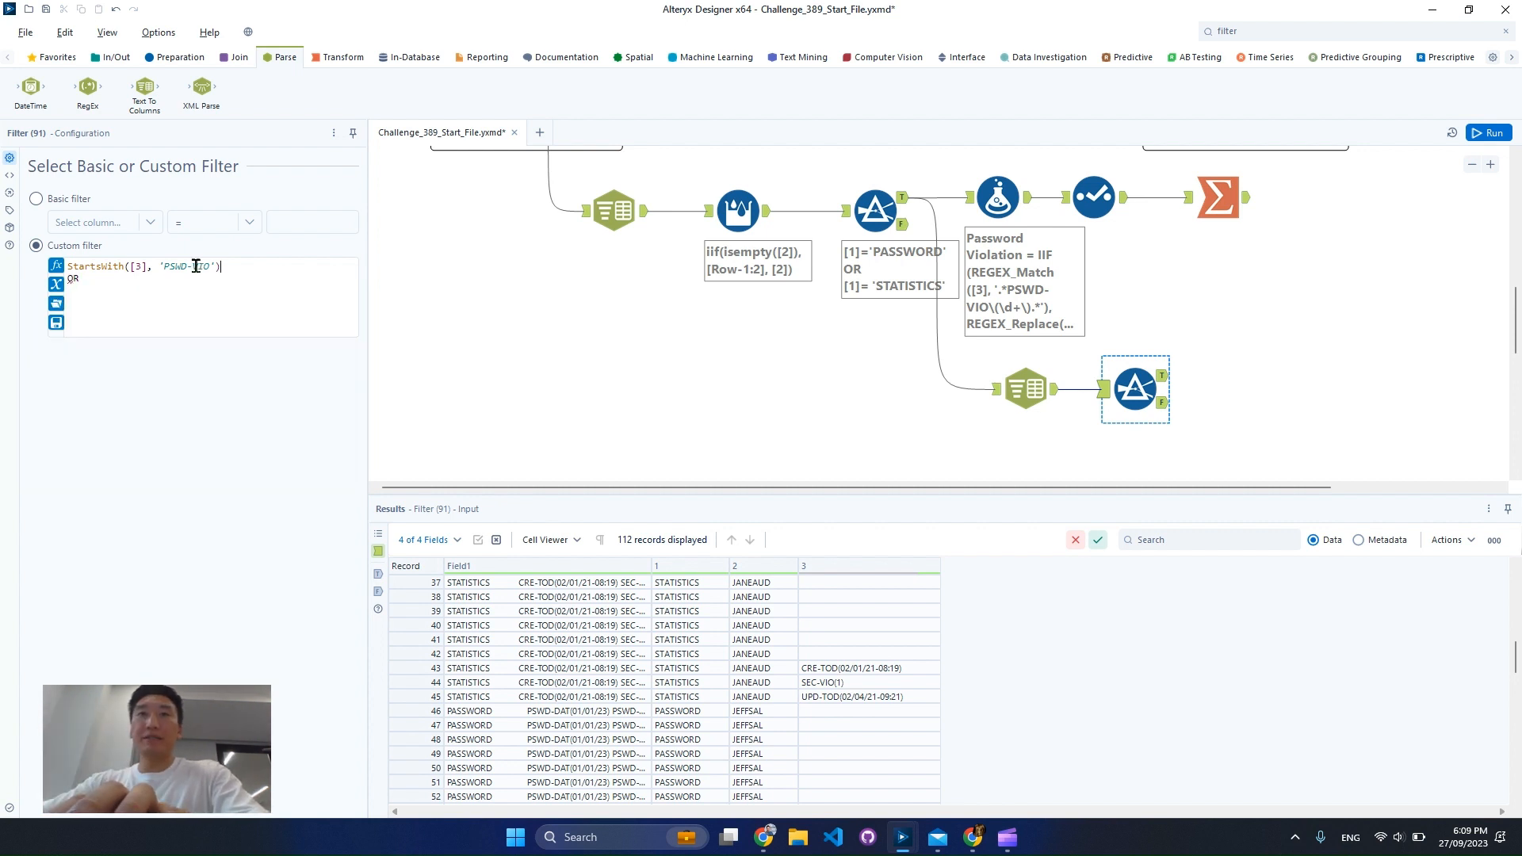
drag(196, 266, 67, 267)
key(ctrl+c)
click(209, 318)
key(ctrl+v)
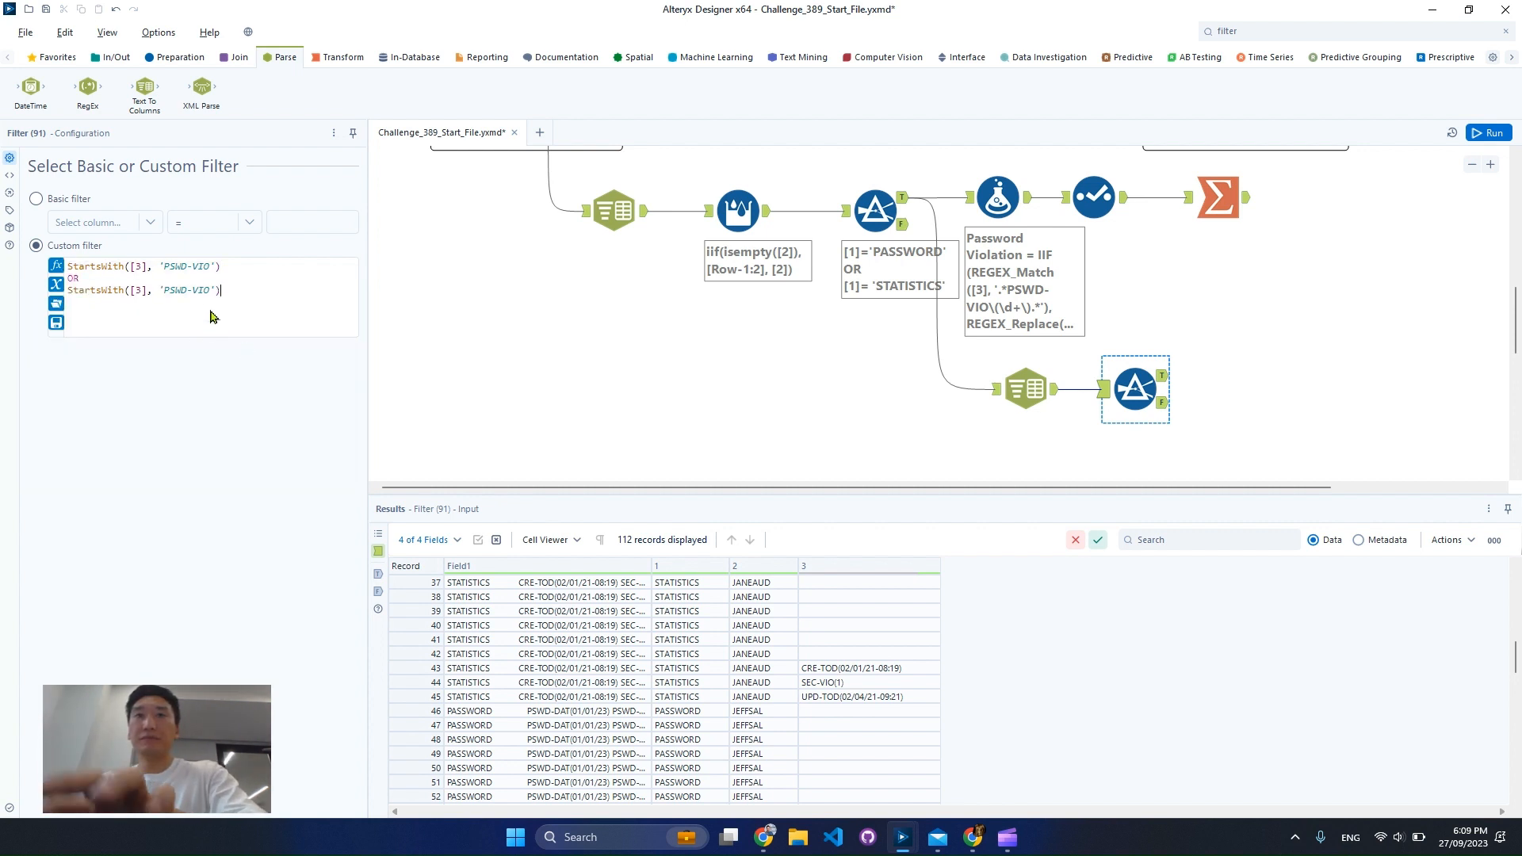
key(Left)
key(Left)
key(Left)
key(Left)
key(Left)
key(Left)
key(Left)
key(BackSpace)
key(BackSpace)
key(BackSpace)
key(BackSpace)
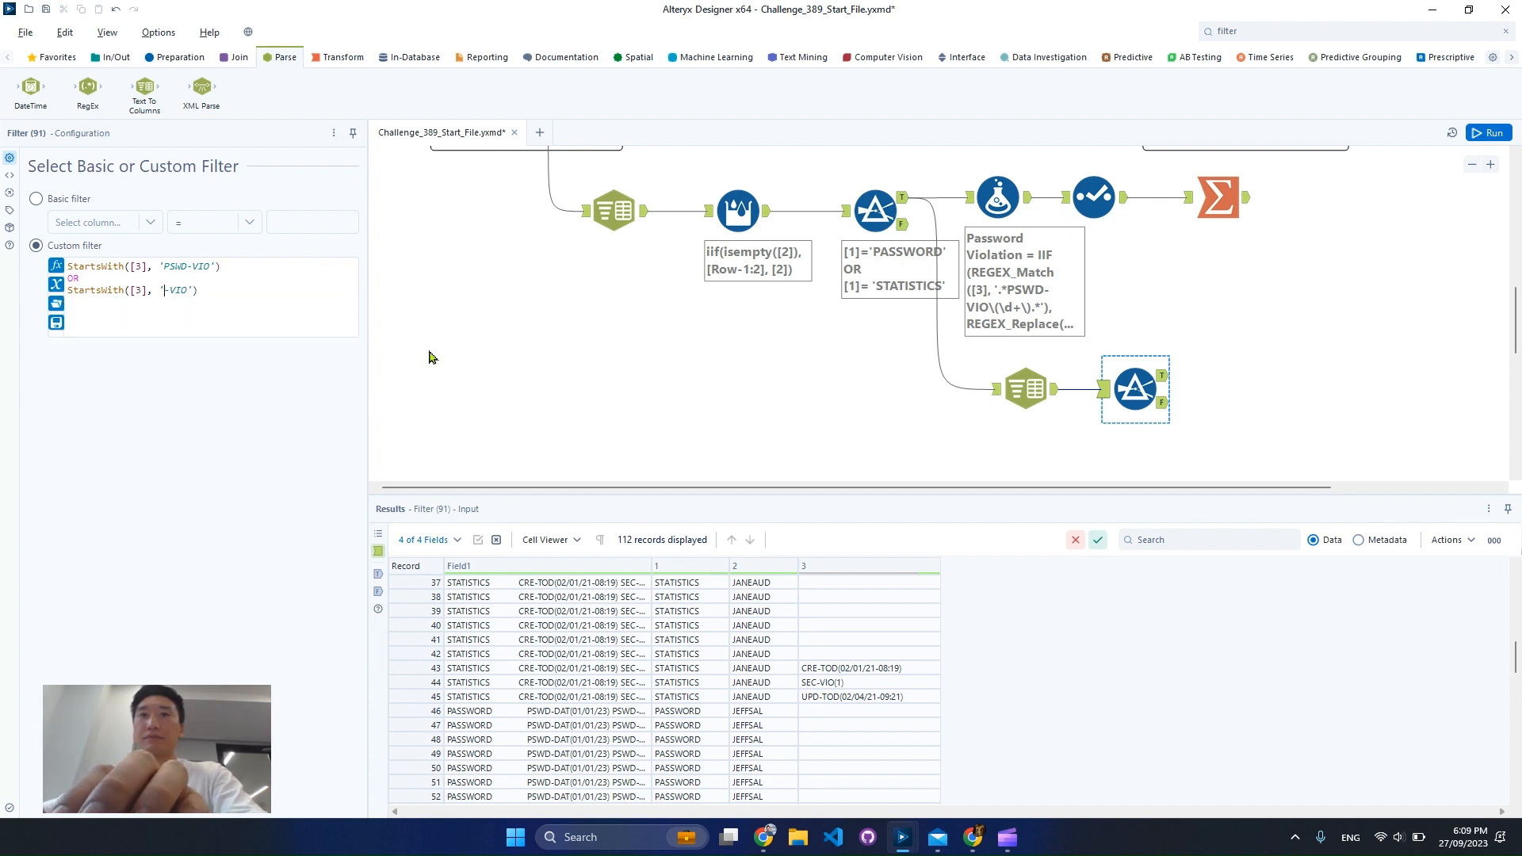
text(SC)
key(BackSpace)
text(EC)
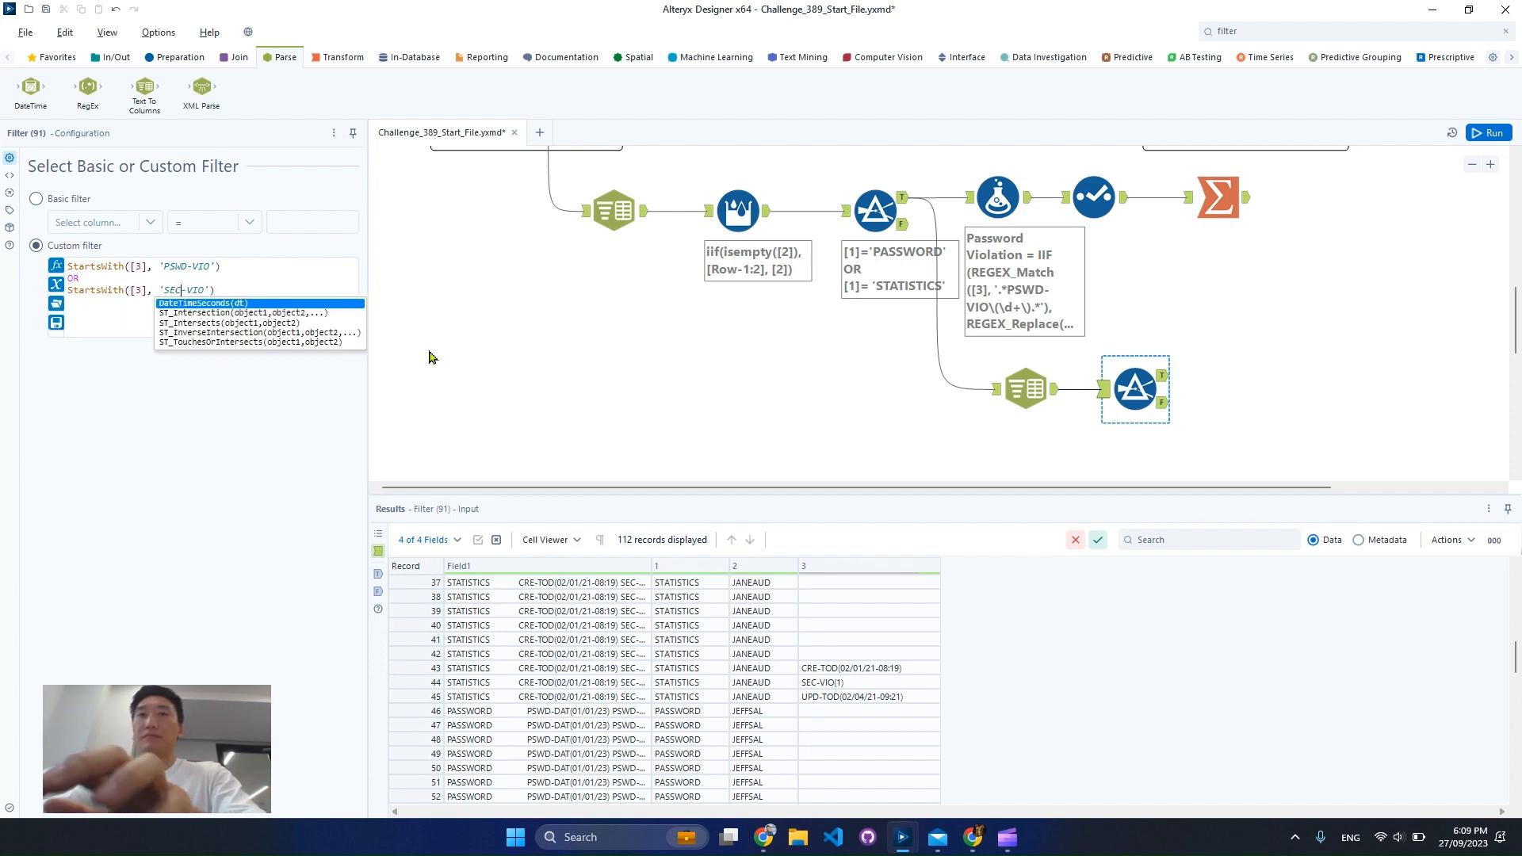
Run the workflow and examine the records in the new Filter tool's true output
click(1496, 135)
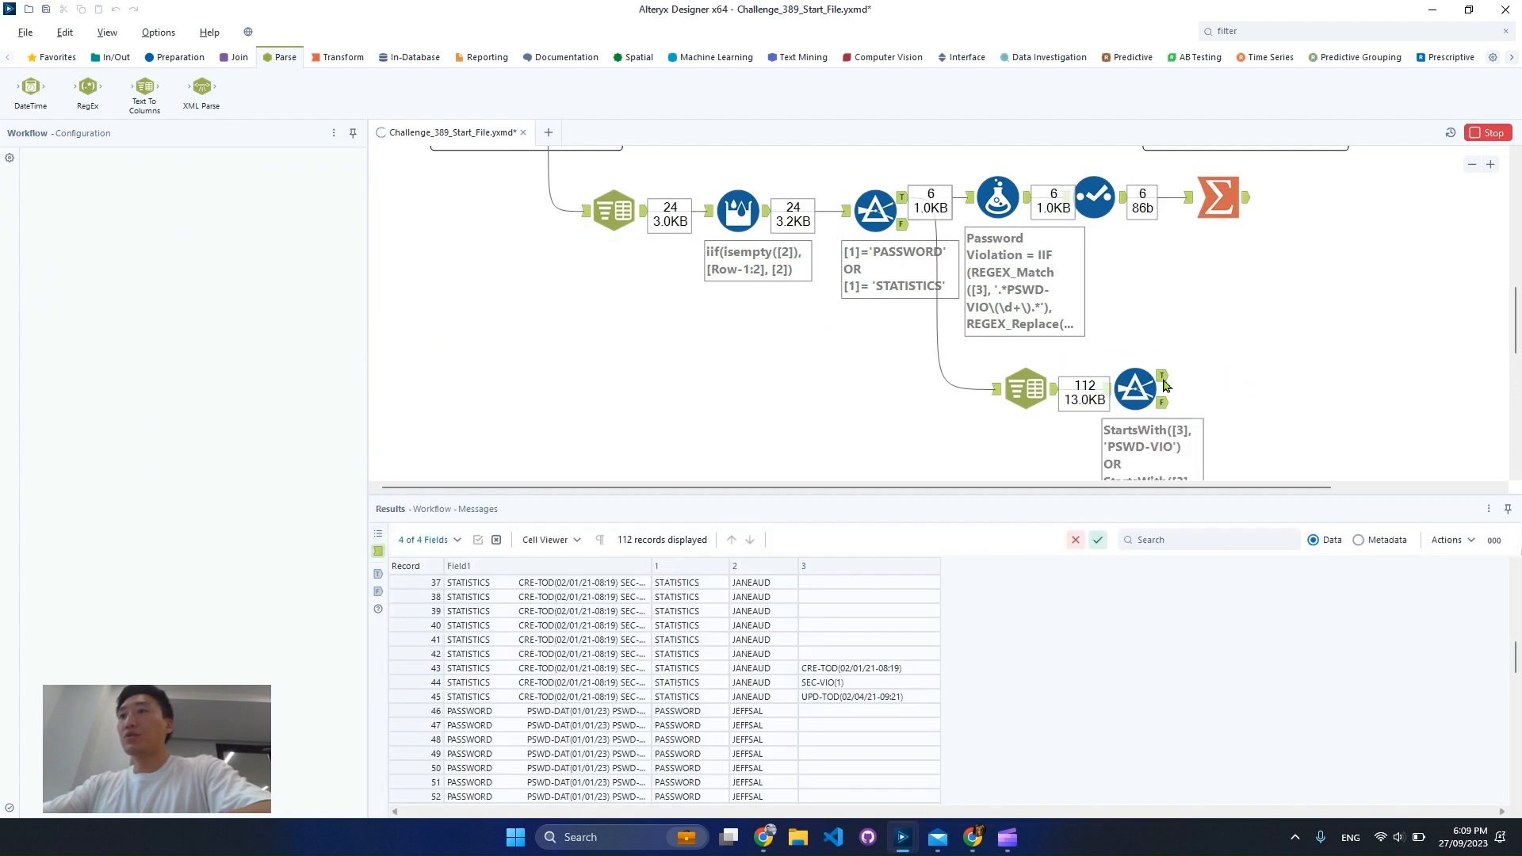
click(1162, 383)
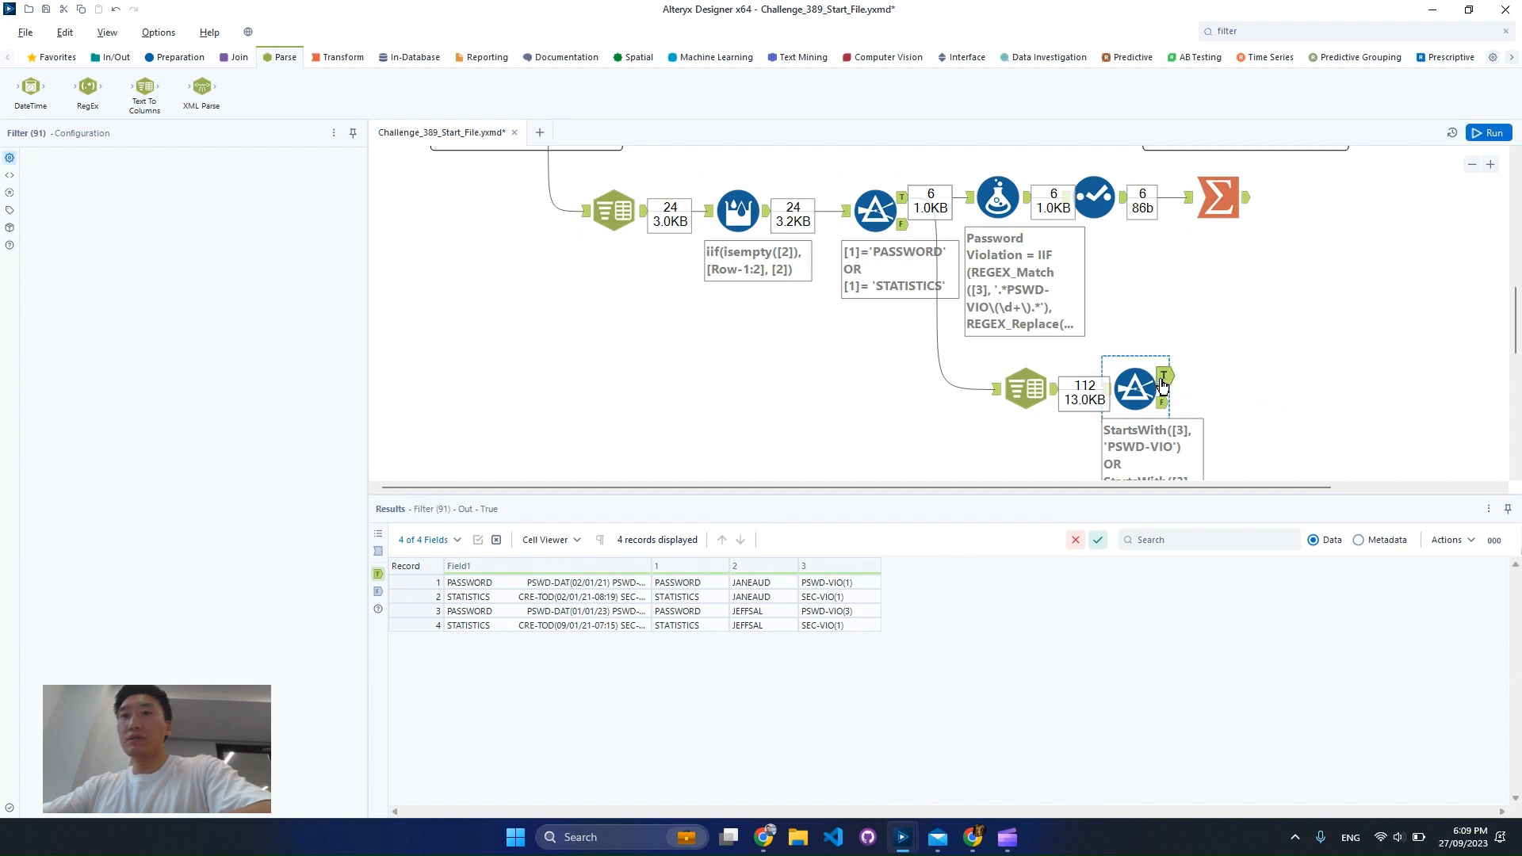
scroll(1261, 411, down, 1)
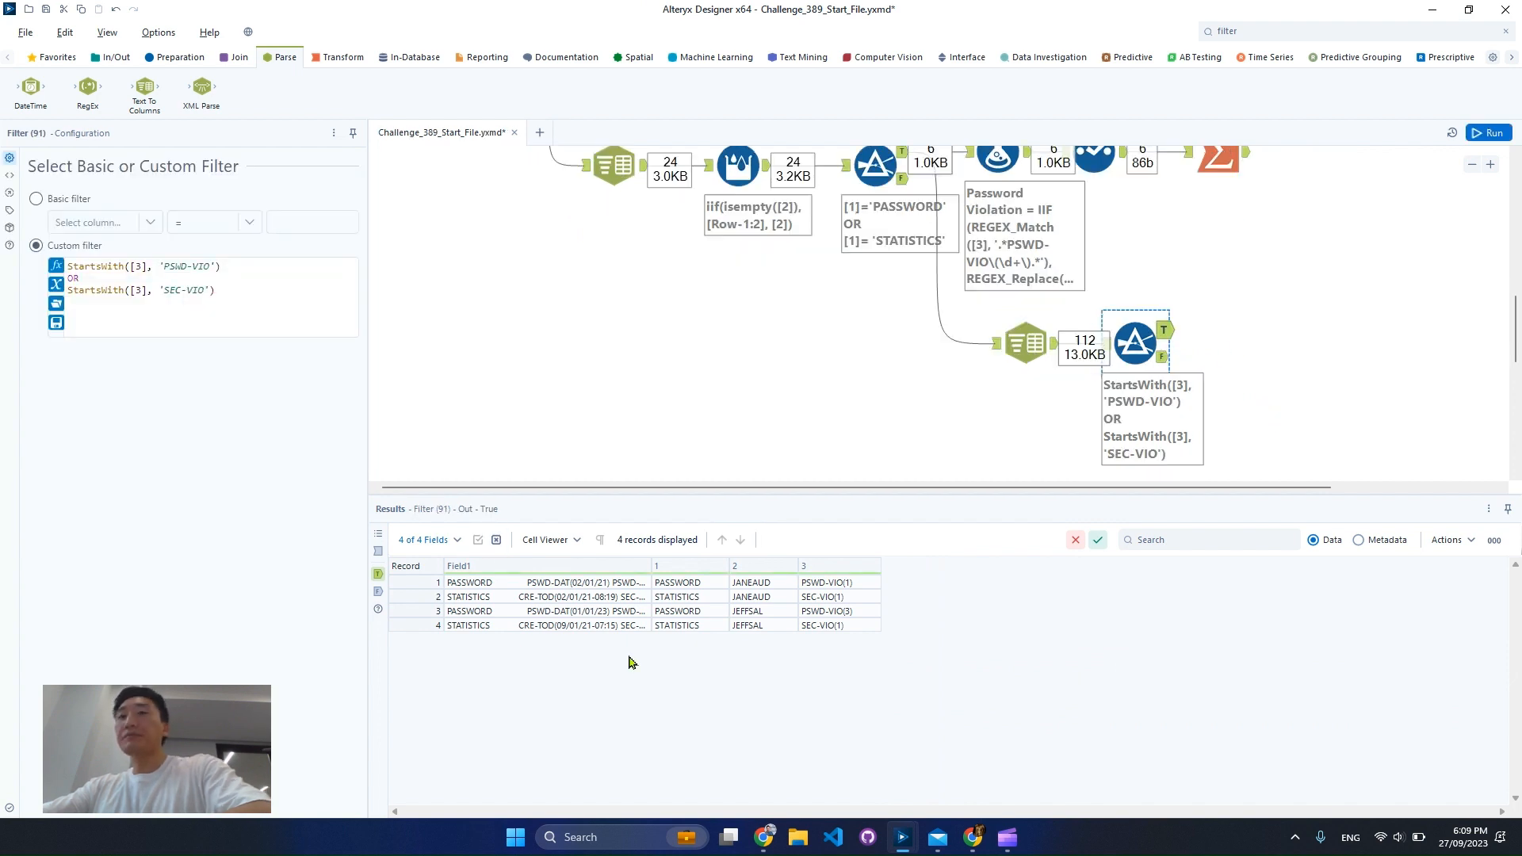
drag(420, 628, 419, 582)
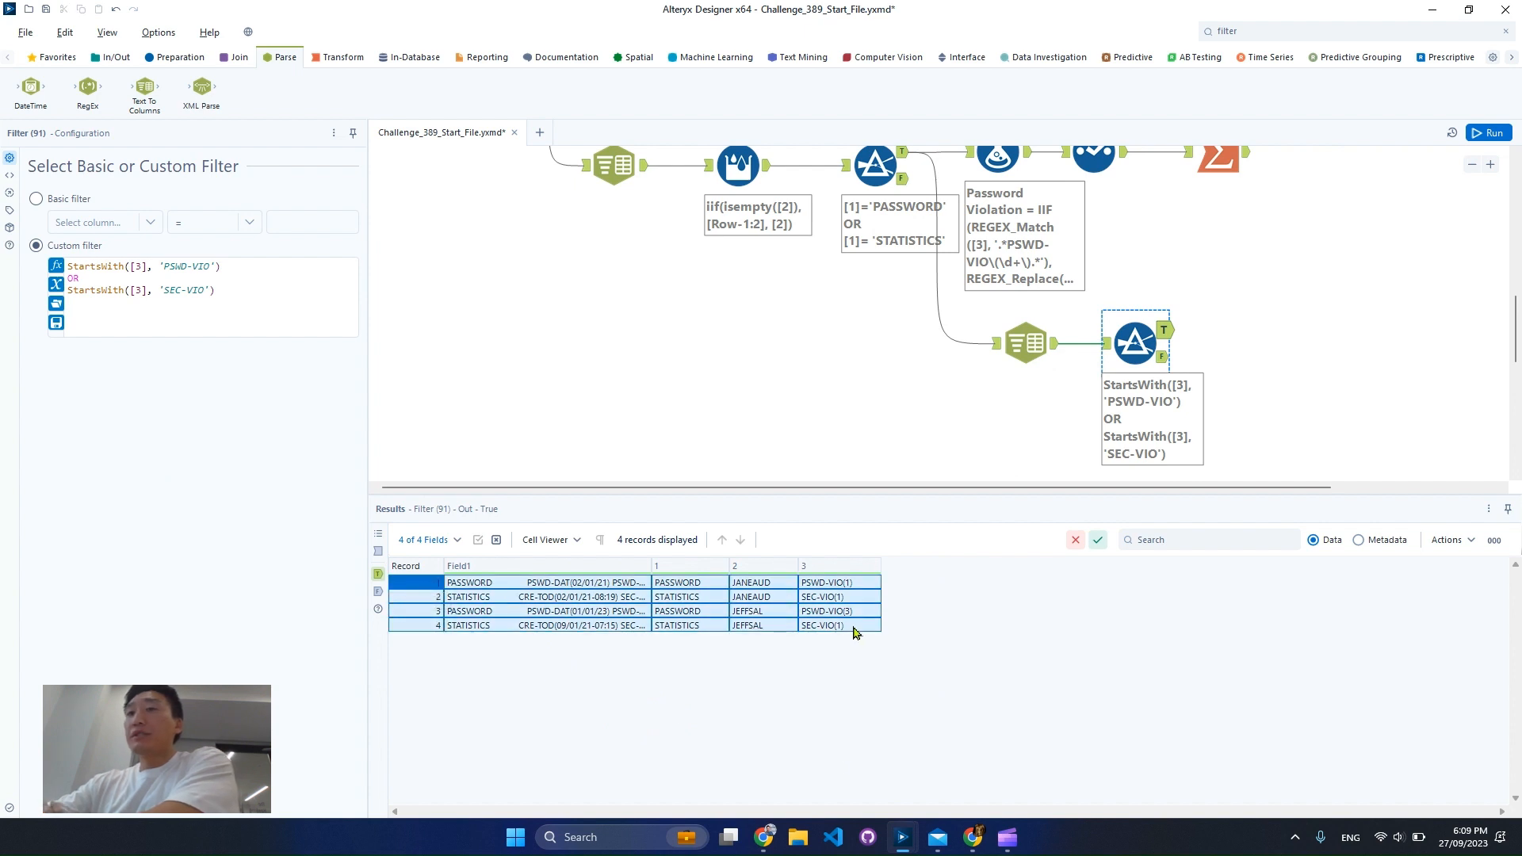
scroll(1255, 276, up, 3)
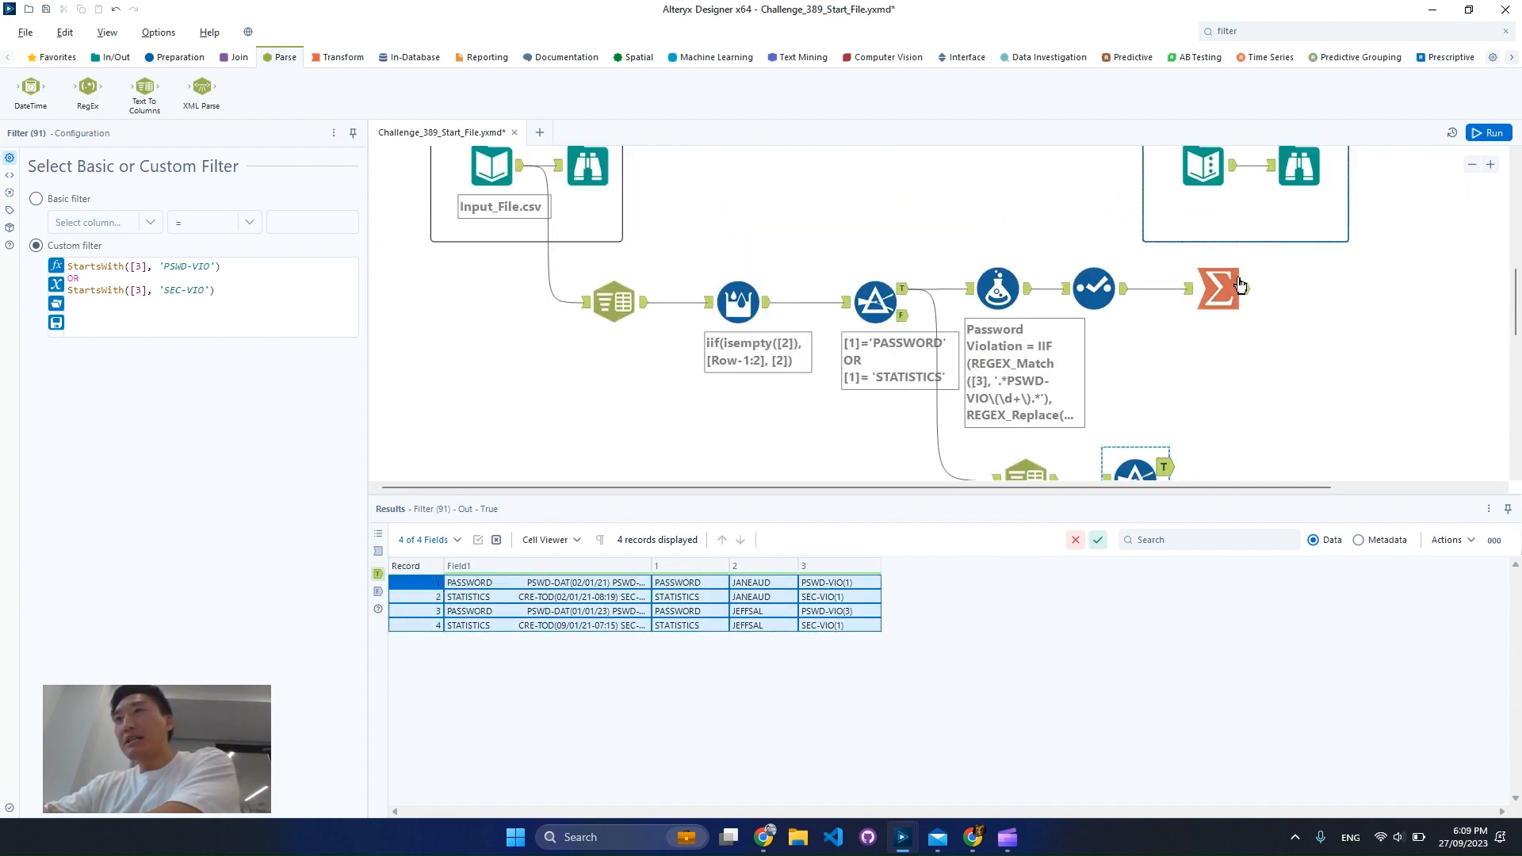
Compare the Summarize tool's output with the expected solution in the output Browse tool, including the third user's record
click(1238, 289)
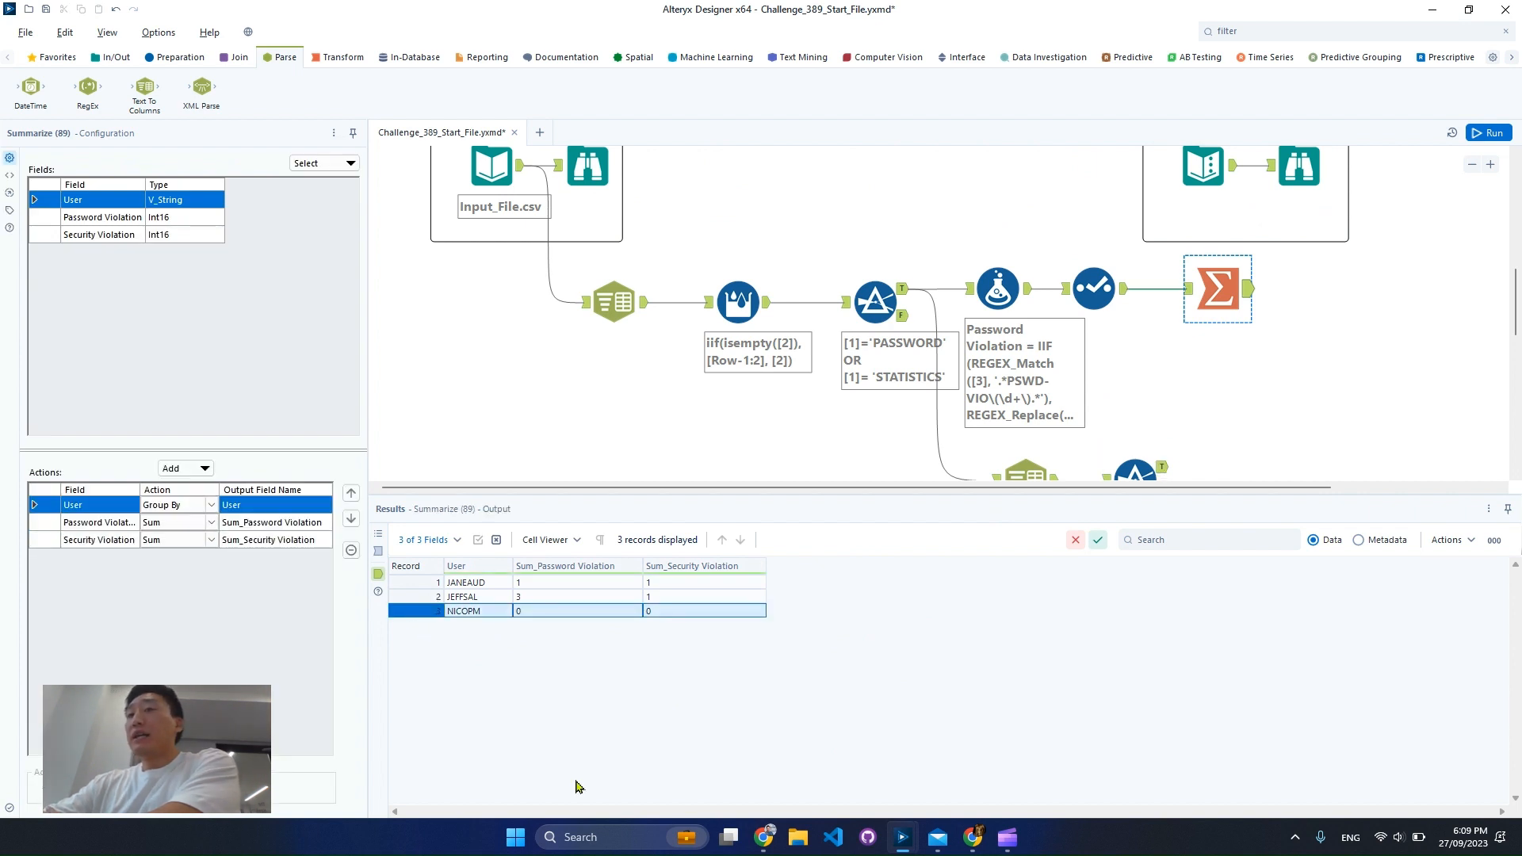
click(1291, 192)
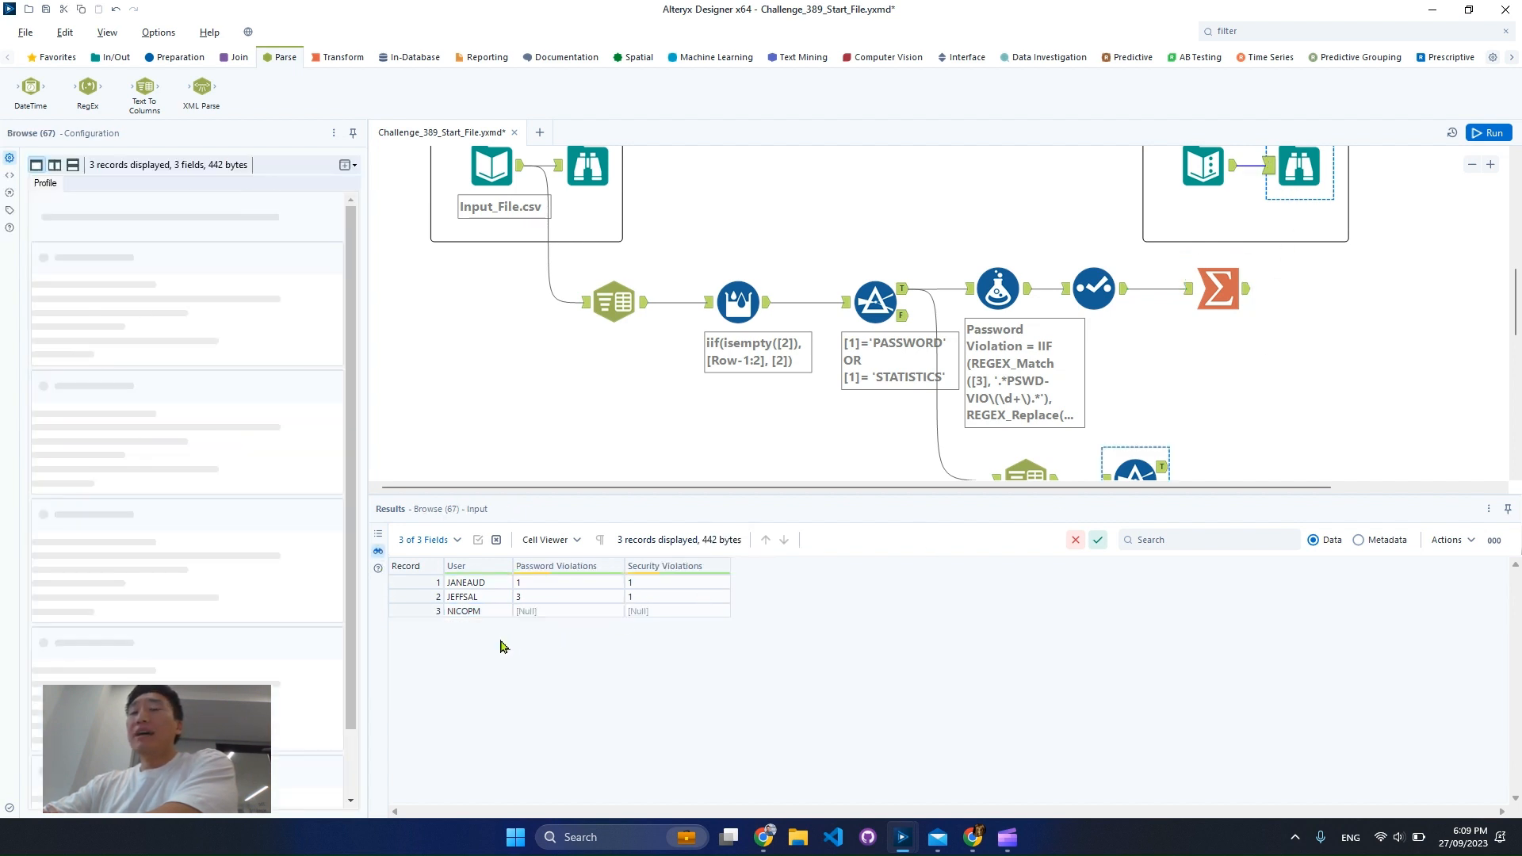
click(489, 614)
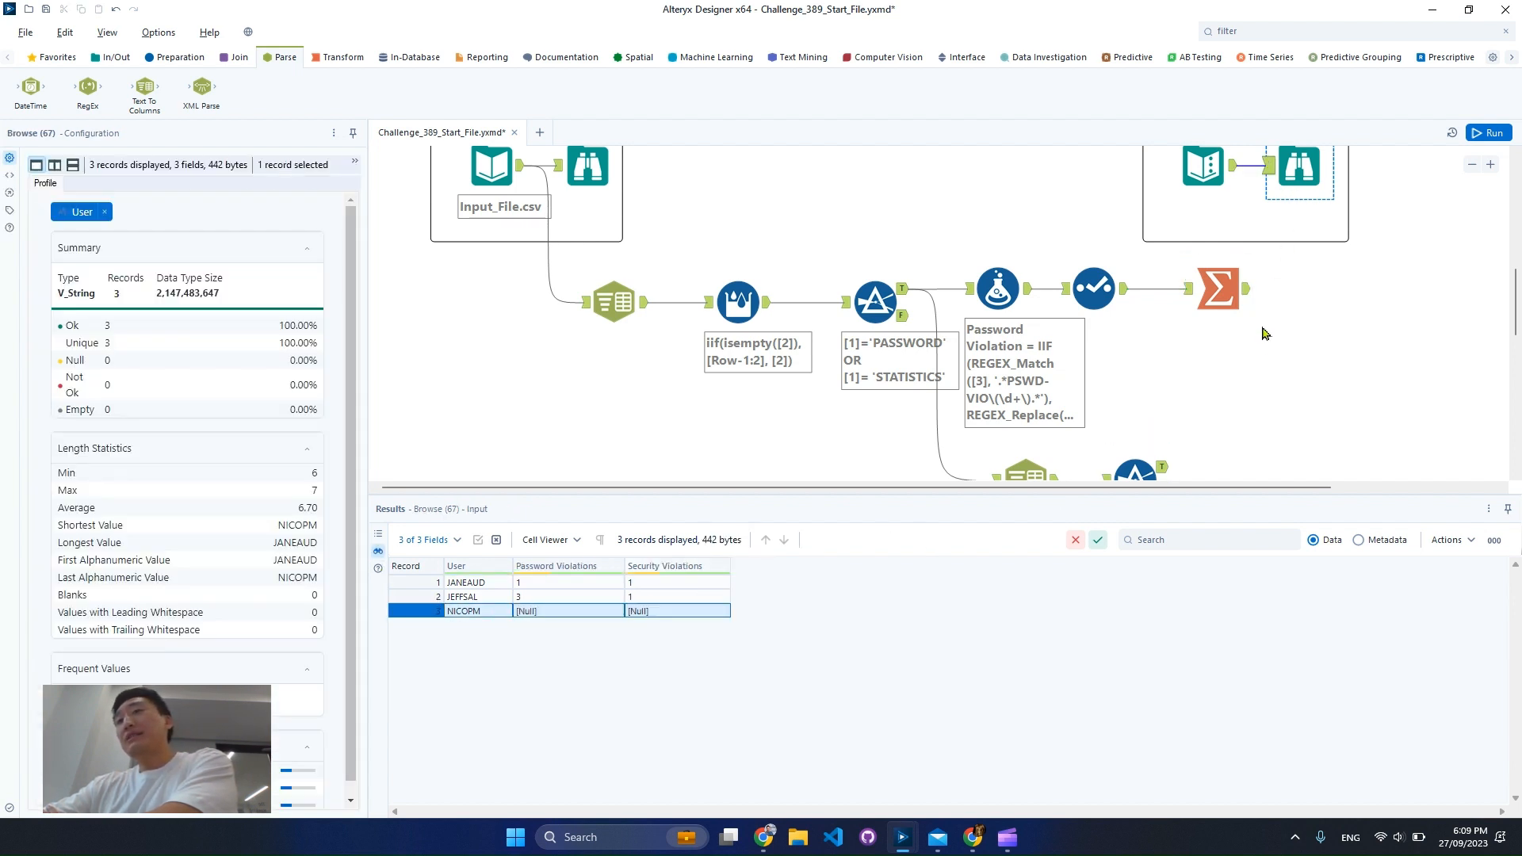
Review the new Filter tool's true output again, focusing on the violation values in column 3
scroll(1221, 344, down, 3)
click(1153, 305)
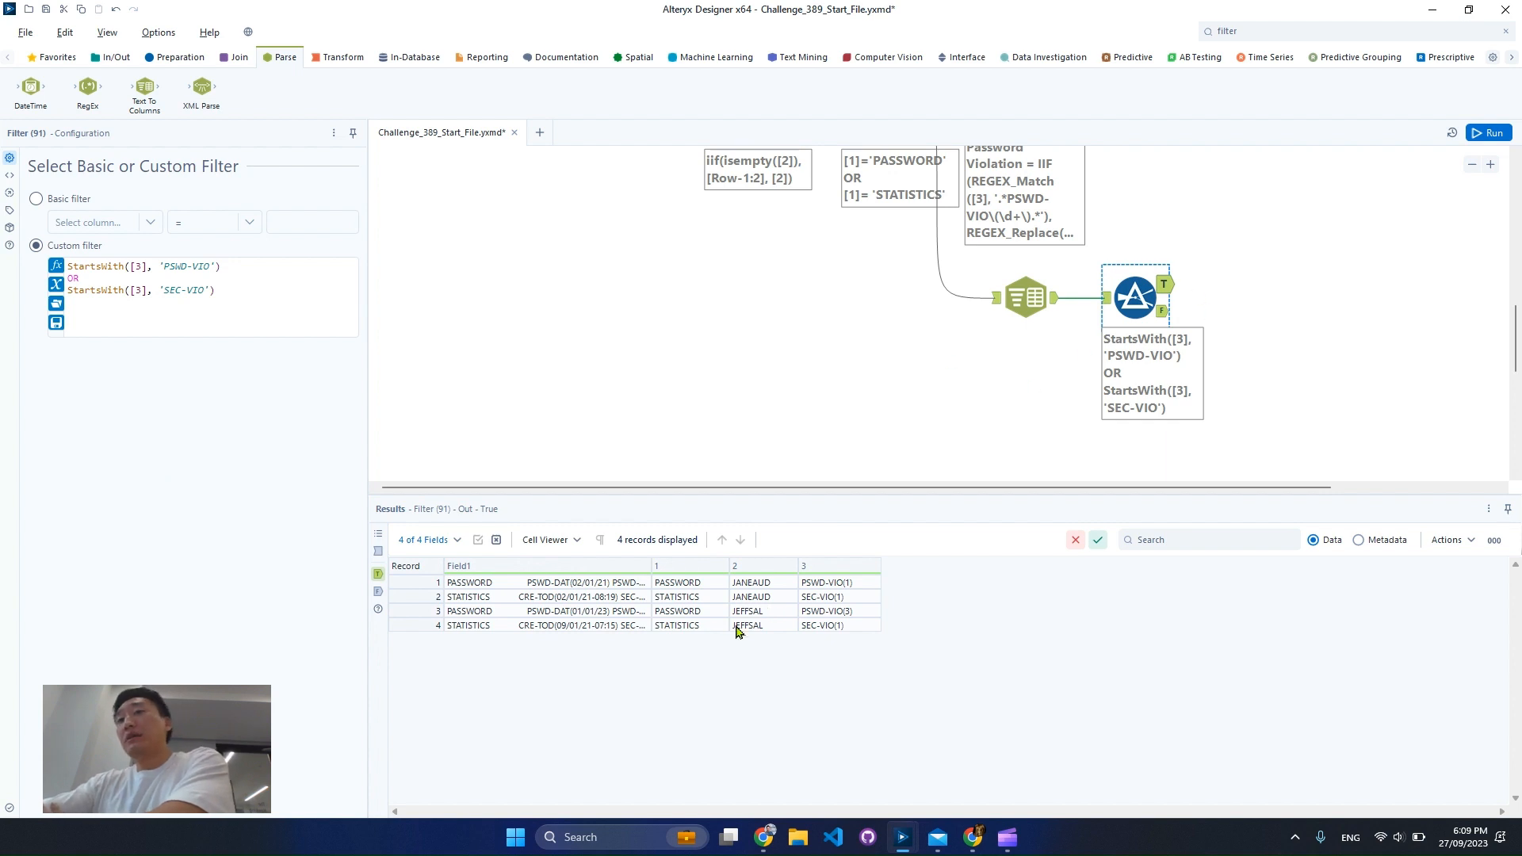
drag(424, 584, 424, 637)
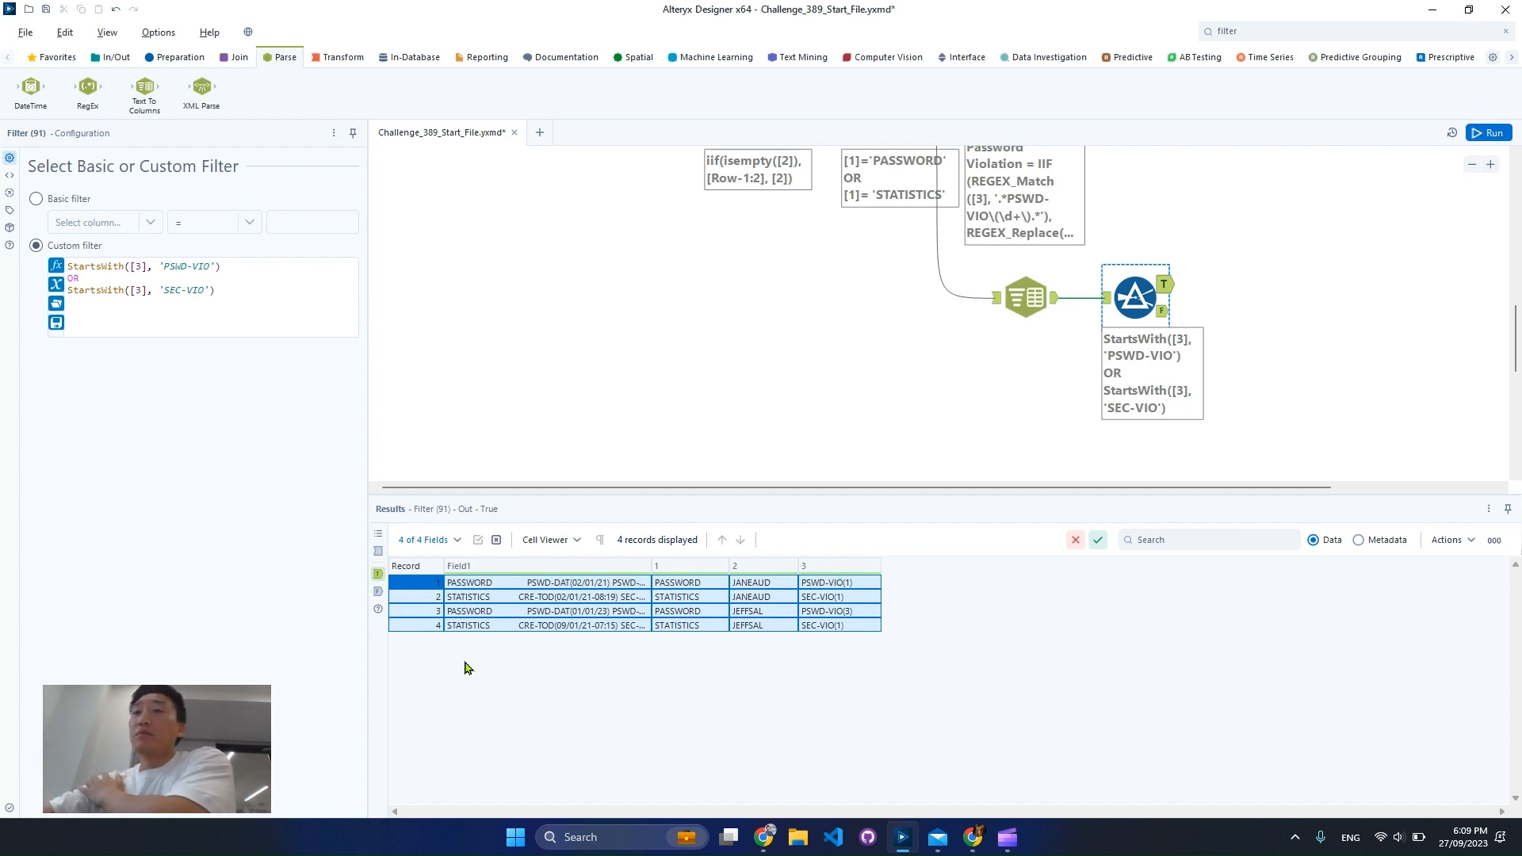
click(845, 631)
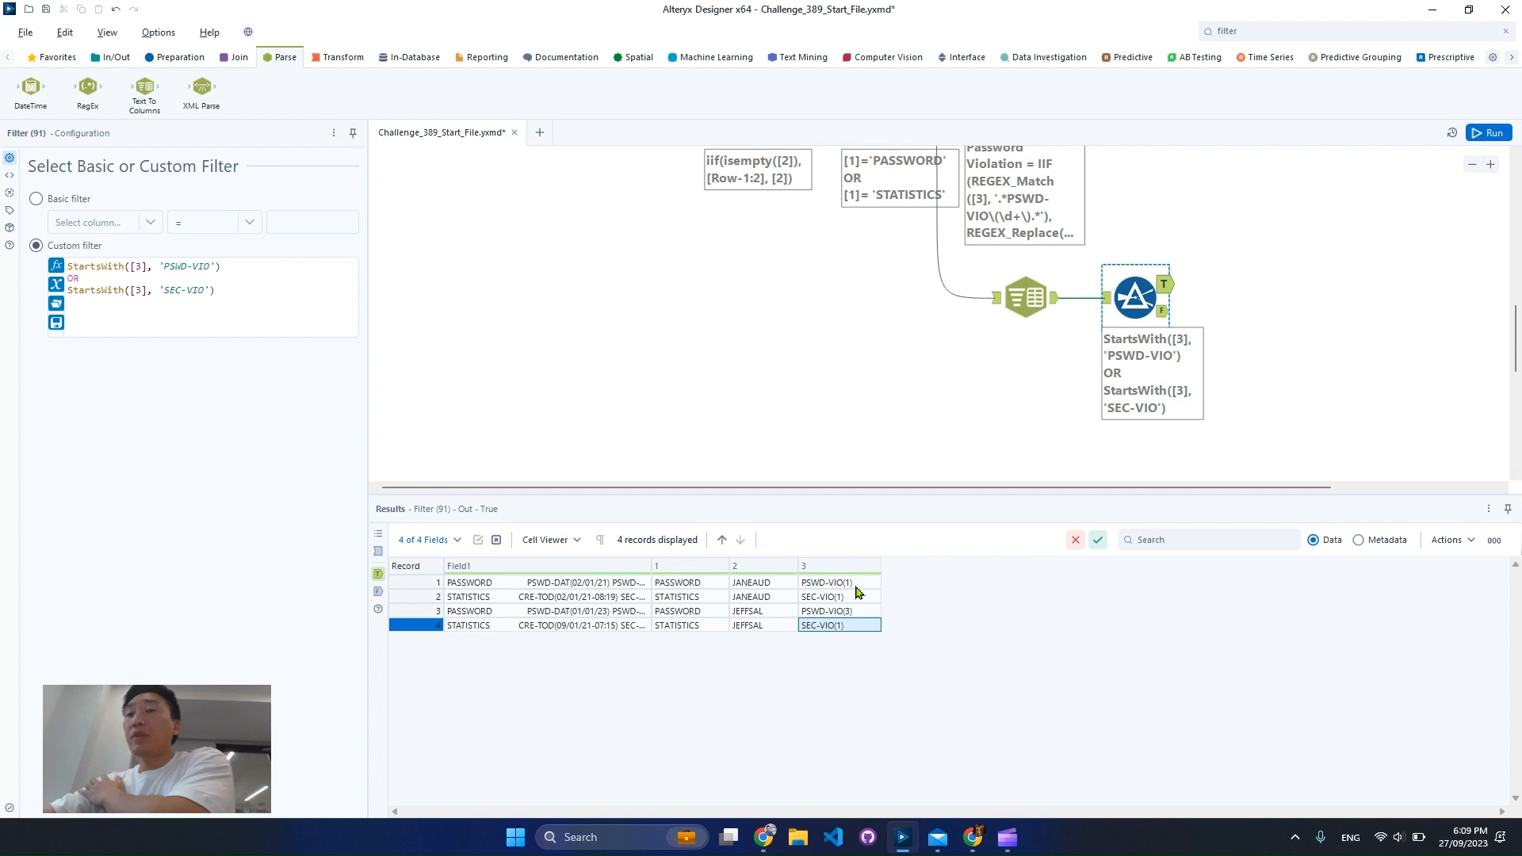
drag(855, 587, 859, 631)
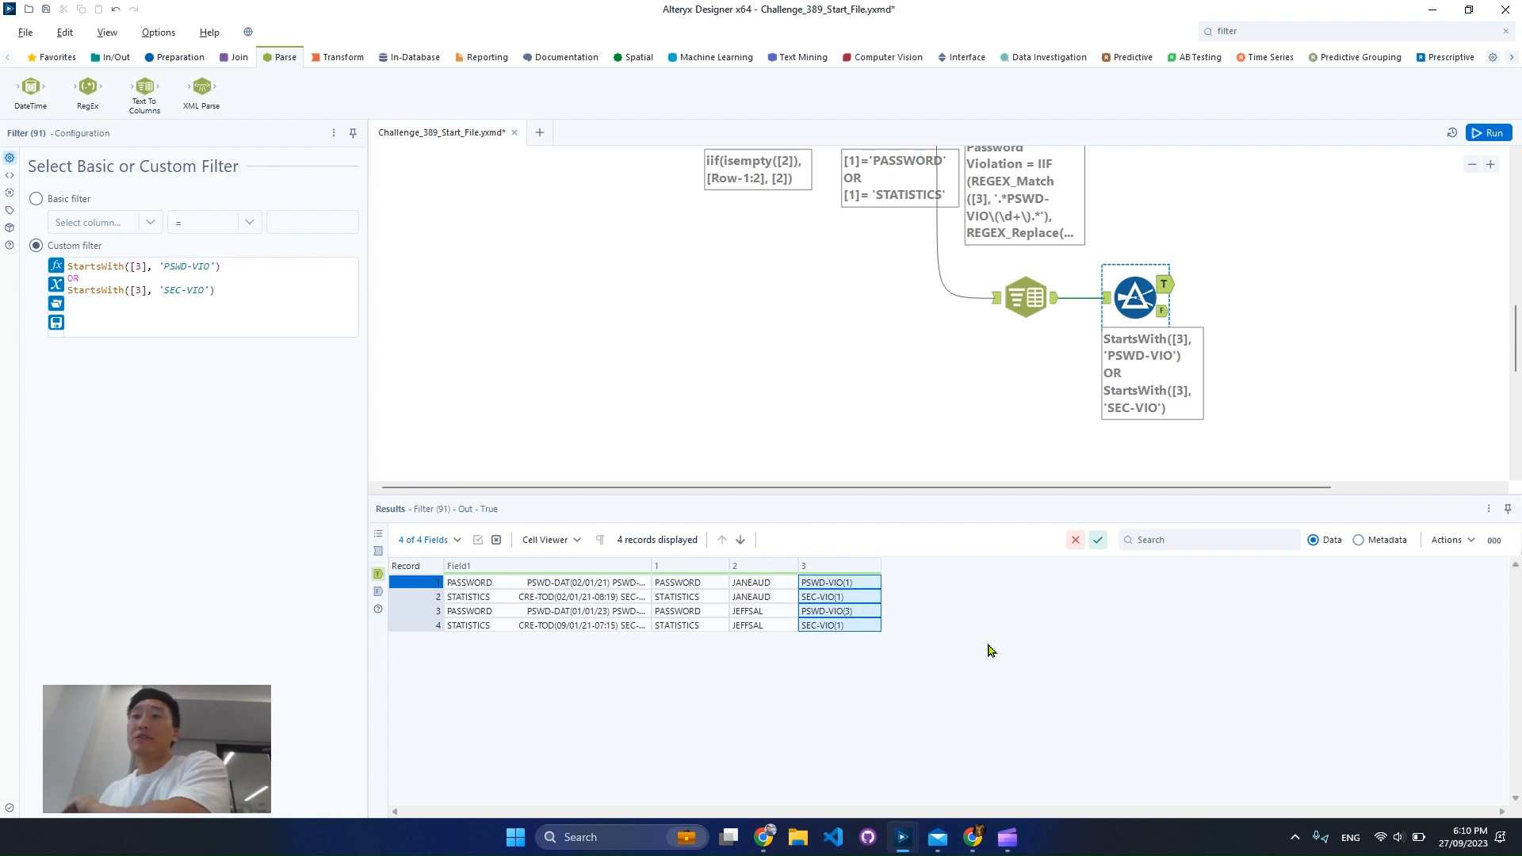
Check the Summarize tool's per-user results again with both workflow branches in view
scroll(1300, 408, up, 1)
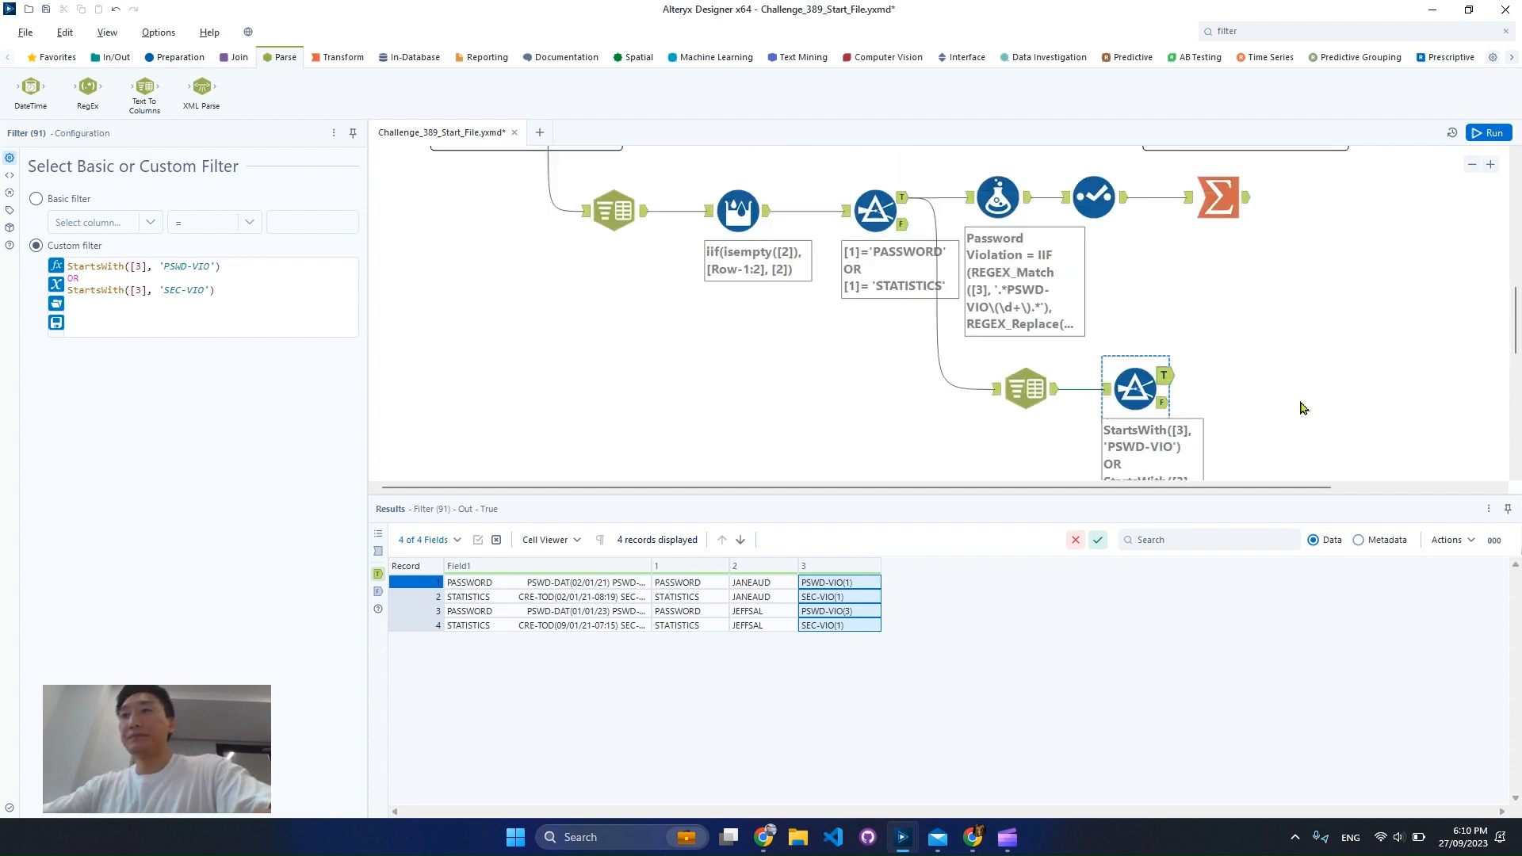
click(1236, 210)
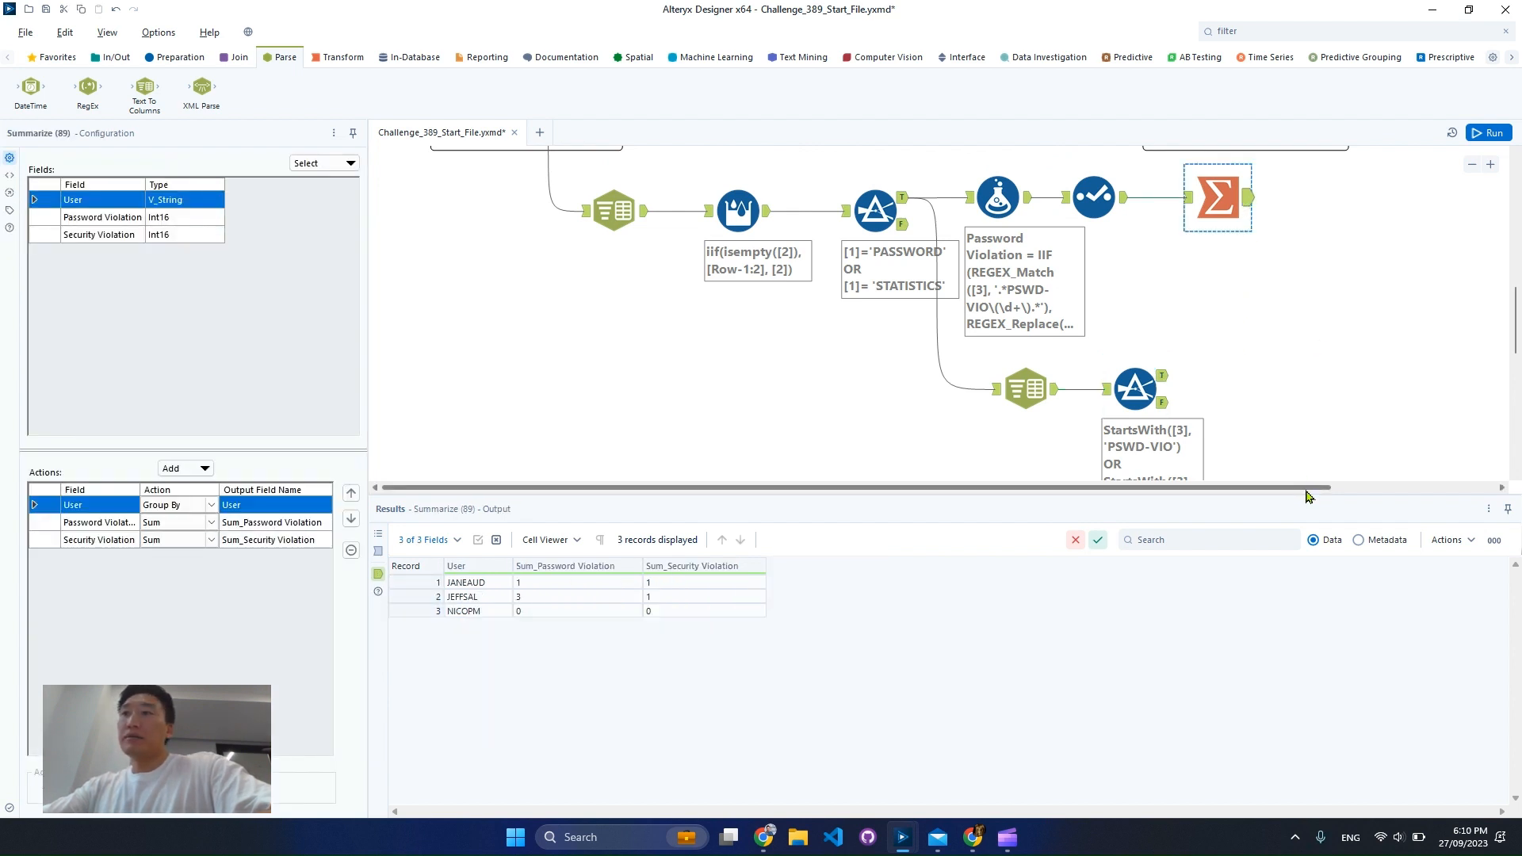
click(1471, 165)
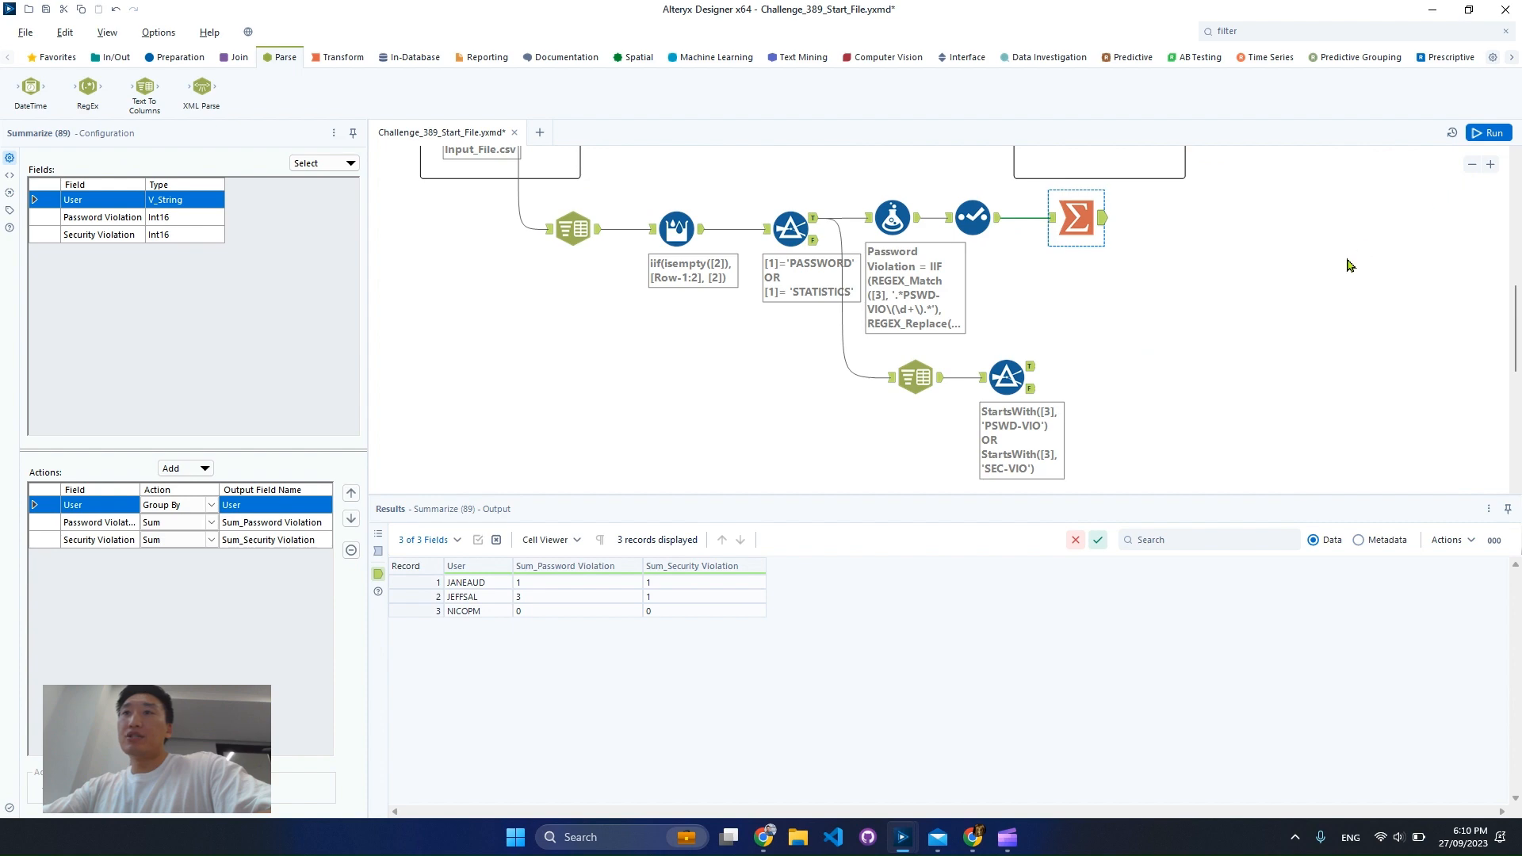